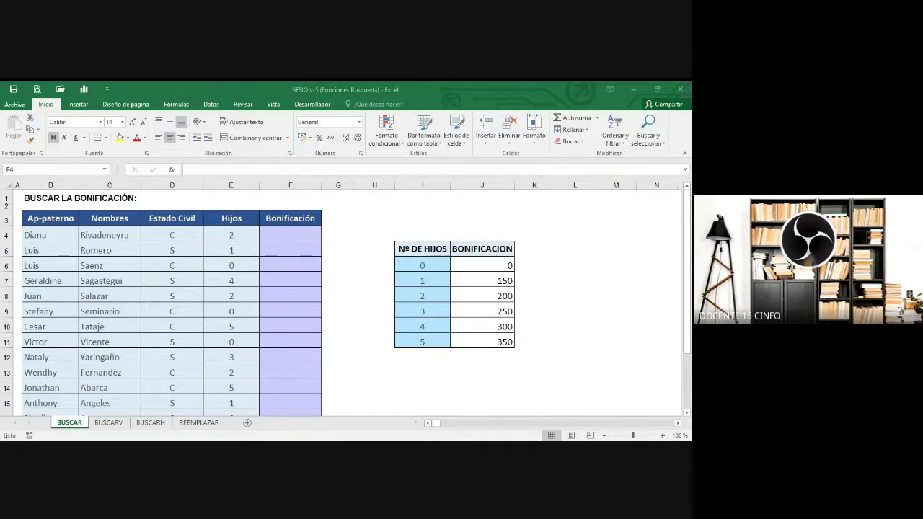
# Step: Review the exercise sheets BUSCAR, BUSCARV, BUSCARH and REEMPLAZAR, returning to BUSCAR
pyautogui.click(363, 278)
pyautogui.scroll(-2, 363, 274)
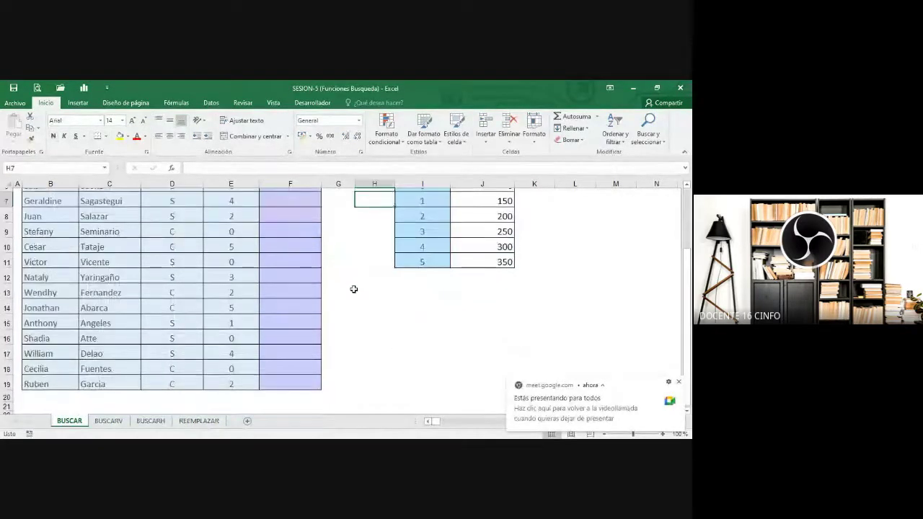
pyautogui.scroll(2, 354, 289)
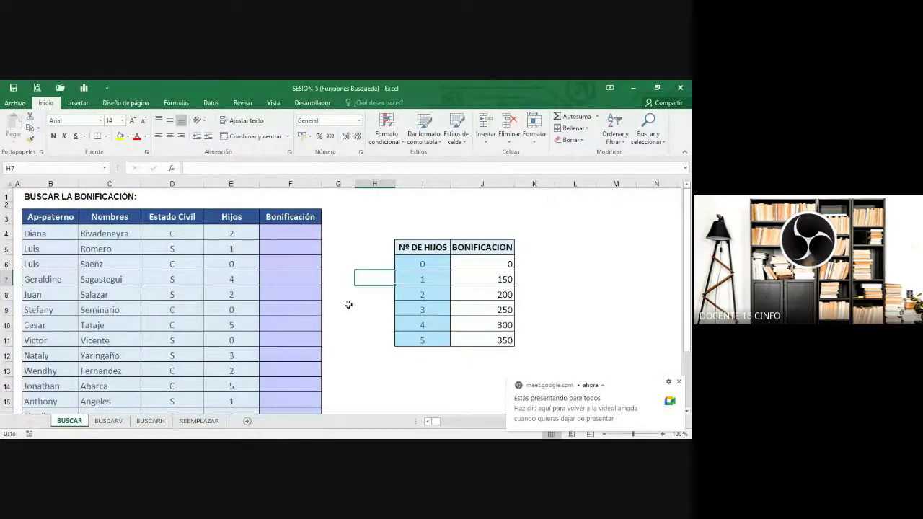
pyautogui.click(108, 421)
pyautogui.click(153, 424)
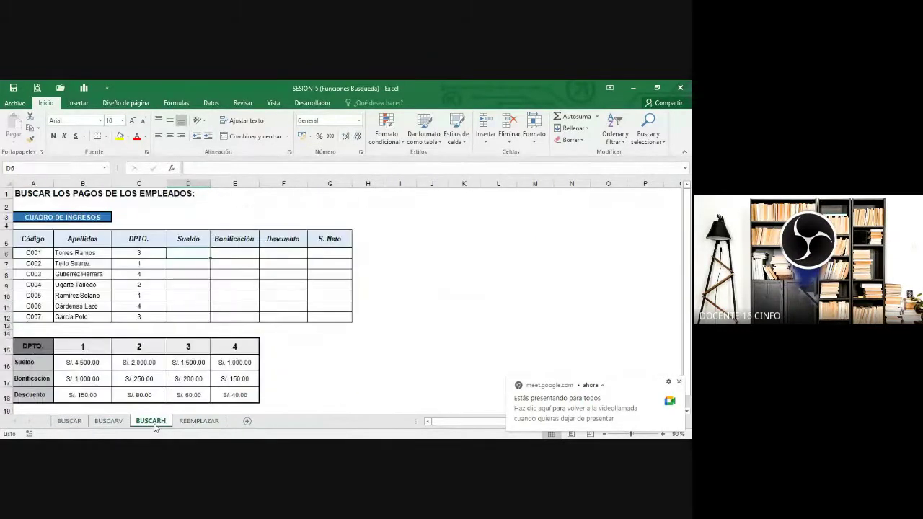
pyautogui.click(193, 427)
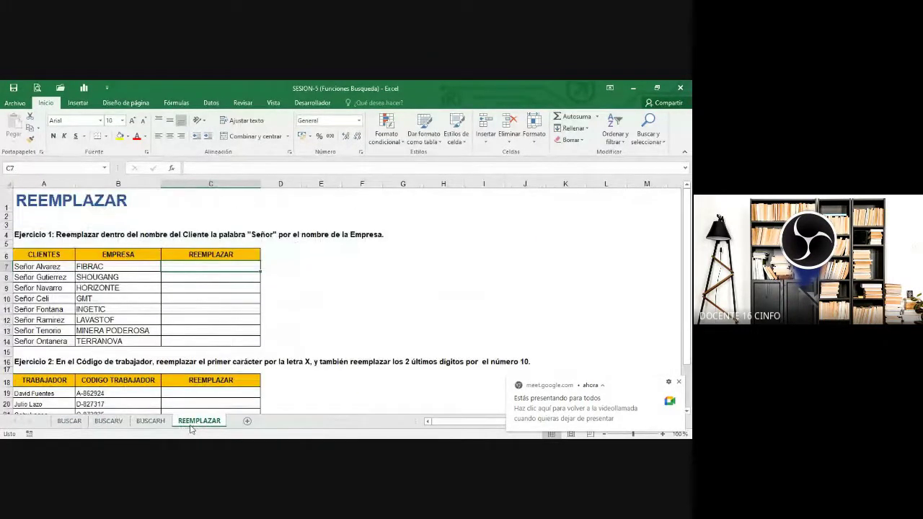
pyautogui.click(79, 425)
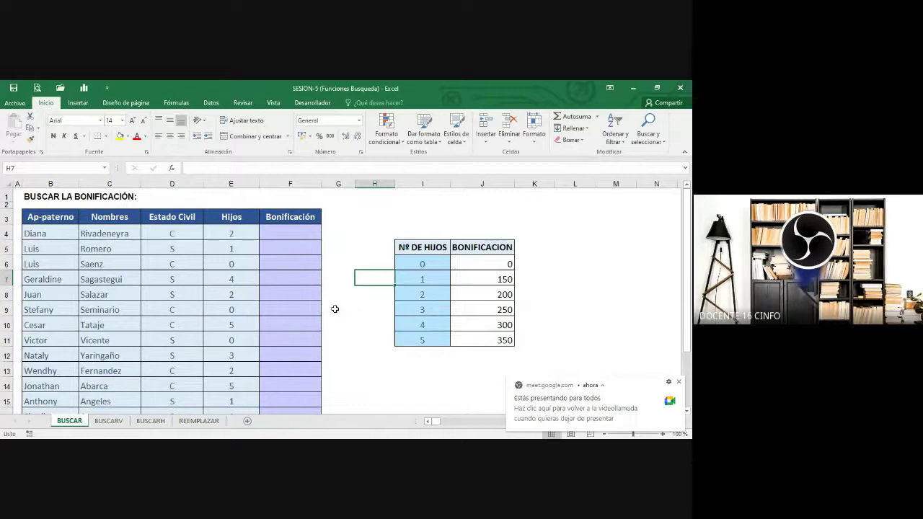
# Step: Examine the employee table's columns on the BUSCAR sheet one by one, from Ap-paterno through Bonificación
pyautogui.scroll(-3, 333, 311)
pyautogui.click(314, 325)
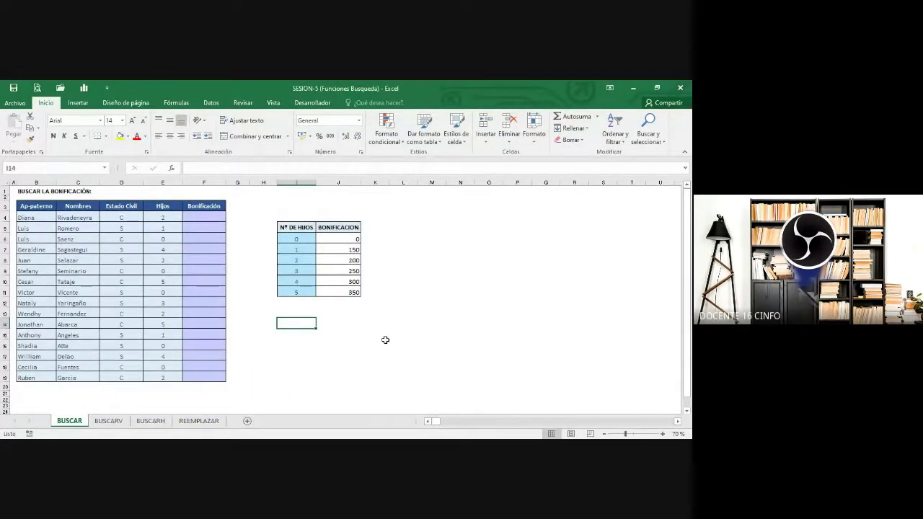
pyautogui.click(40, 181)
pyautogui.click(78, 182)
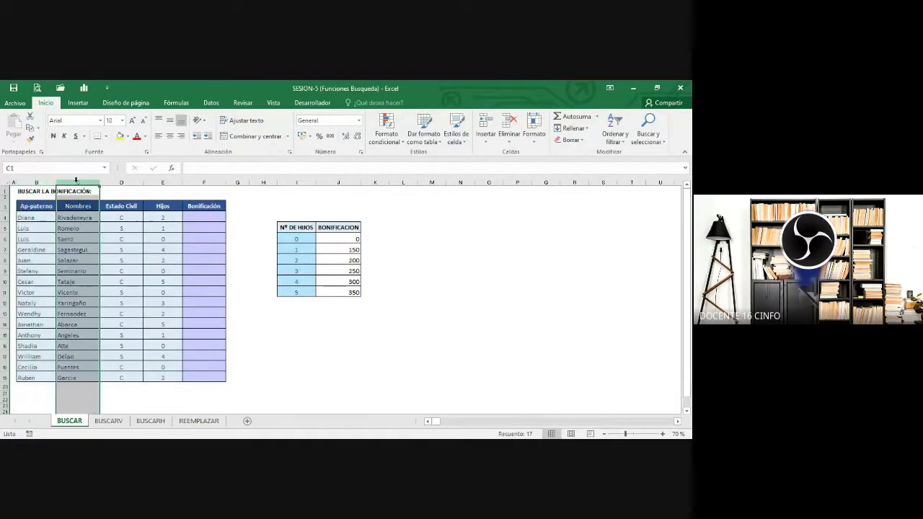
pyautogui.click(123, 182)
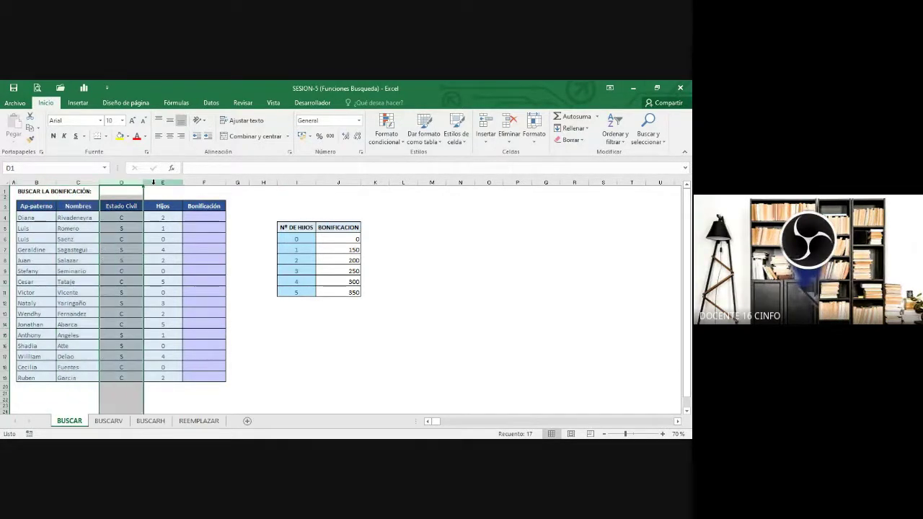
pyautogui.click(154, 181)
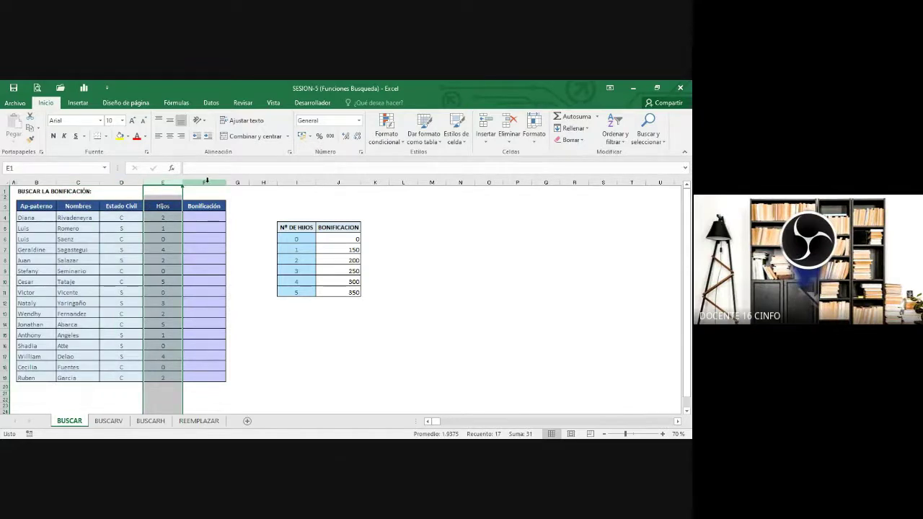
pyautogui.click(207, 182)
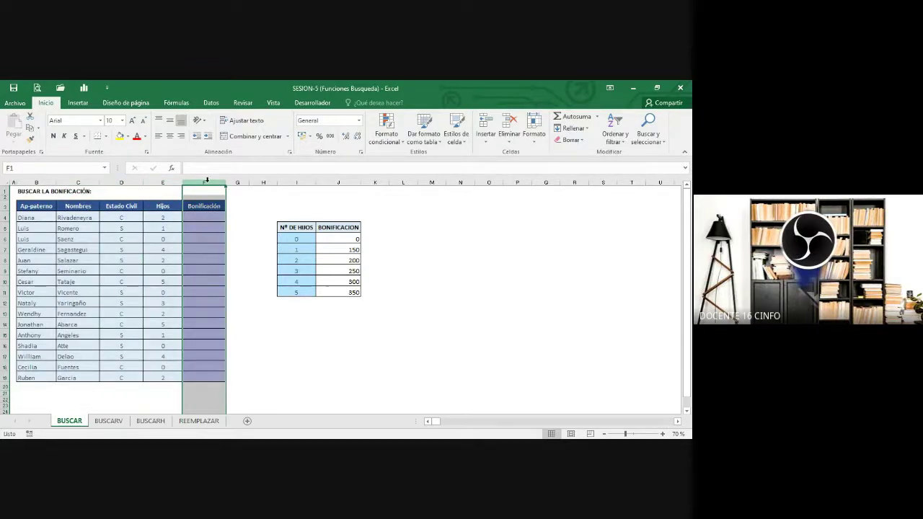
pyautogui.click(252, 217)
pyautogui.moveTo(249, 183); pyautogui.dragTo(258, 188)
# Step: Fill the whole Nº DE HIJOS / BONIFICACION lookup table, I5:J11, with yellow
pyautogui.scroll(6, 394, 274)
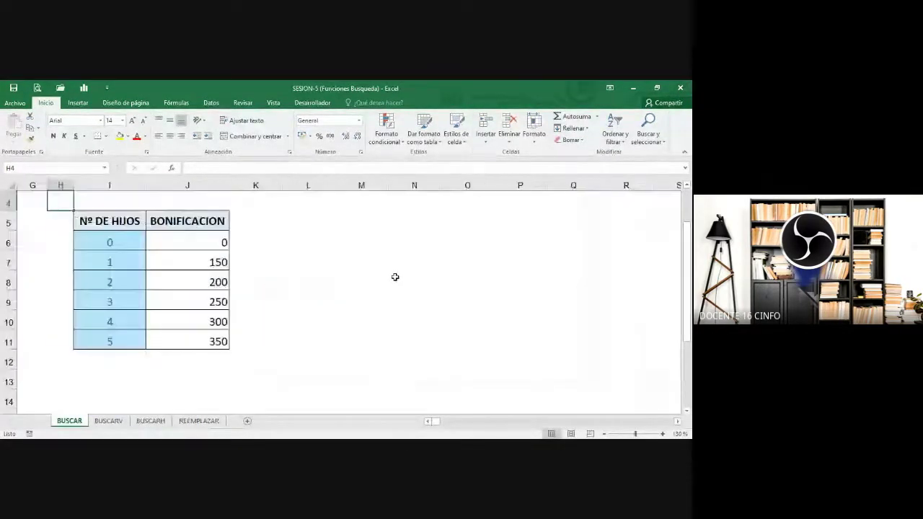
pyautogui.hotkey('ctrl', 'Home')
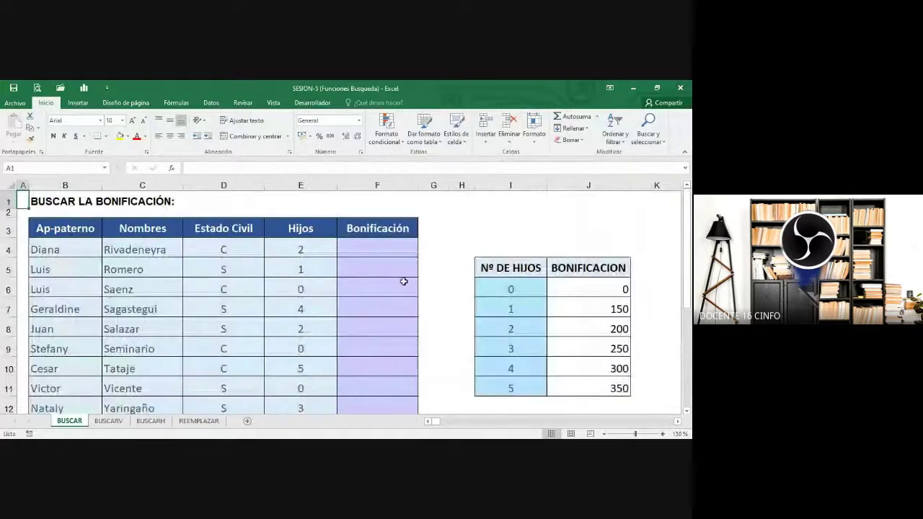
pyautogui.moveTo(514, 268); pyautogui.dragTo(584, 383)
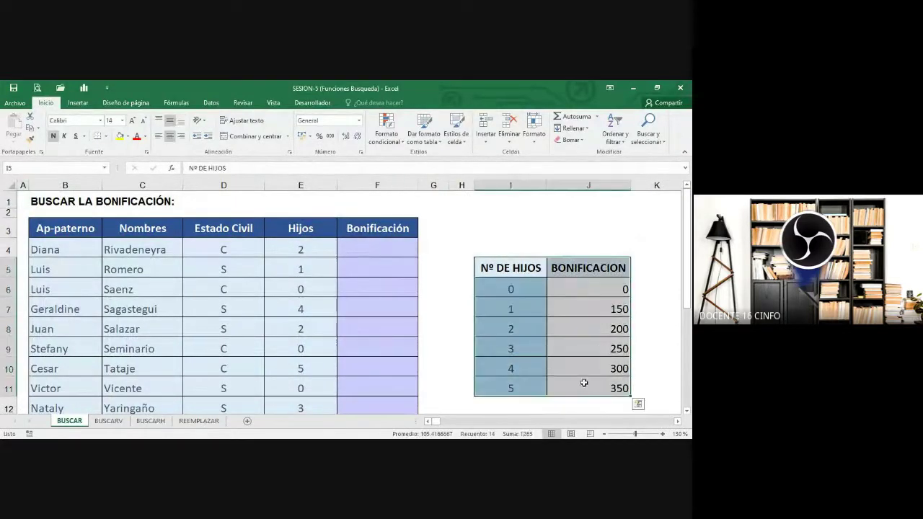
pyautogui.click(120, 136)
pyautogui.click(530, 236)
pyautogui.moveTo(511, 268); pyautogui.dragTo(588, 389)
pyautogui.click(548, 322)
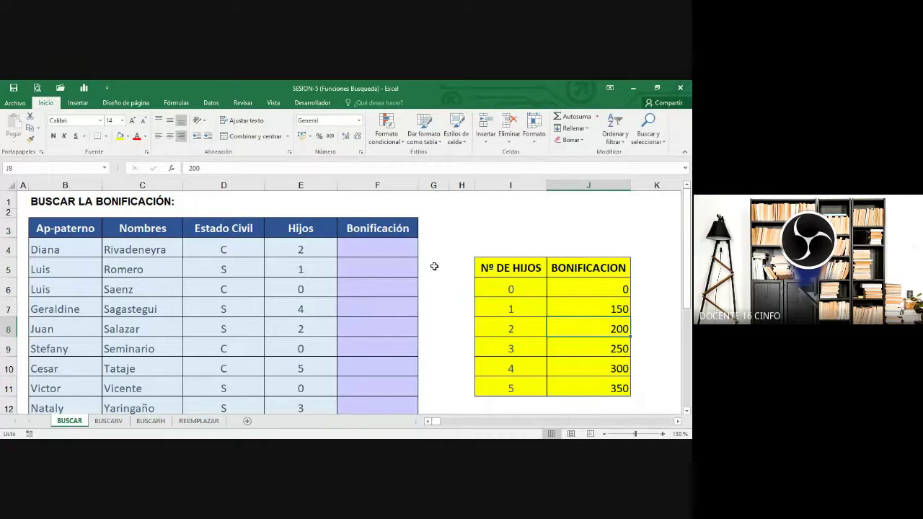
# Step: Examine which bonus each number of children earns in the lookup table, and check the Hijos values down the employee table
pyautogui.click(385, 252)
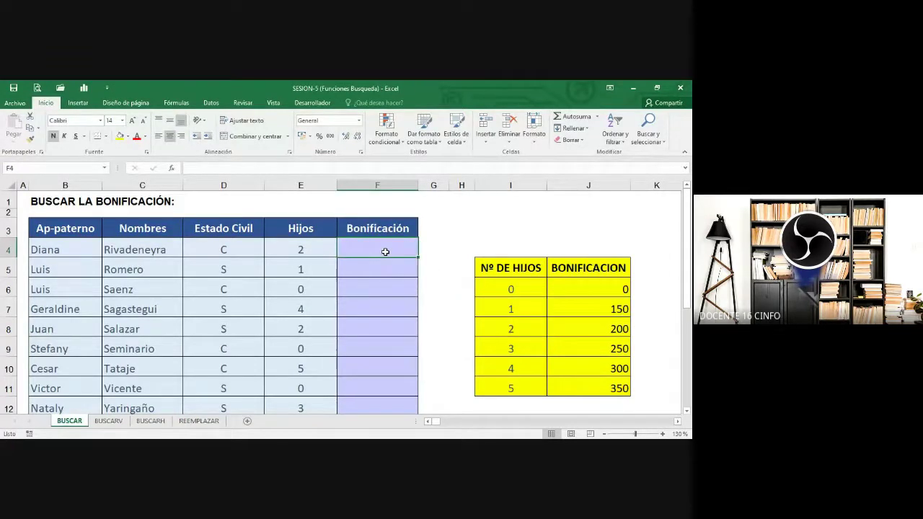
pyautogui.click(509, 290)
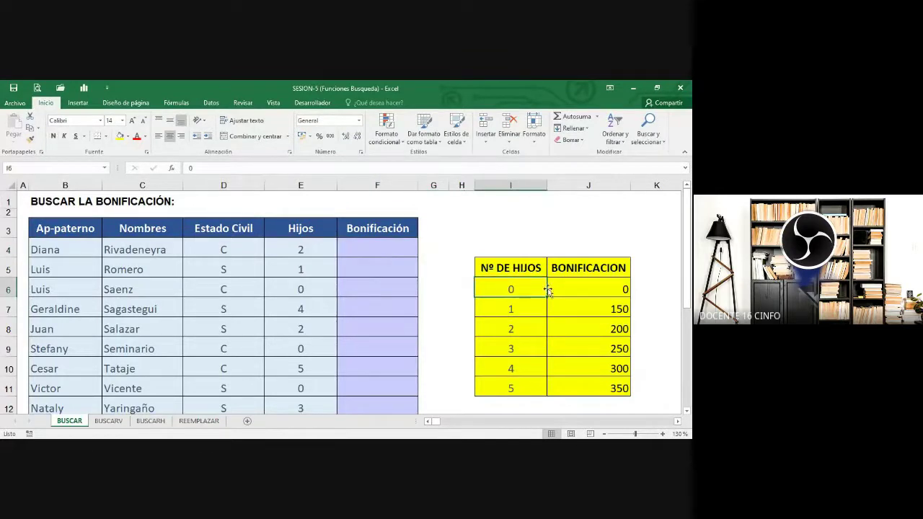
pyautogui.click(577, 288)
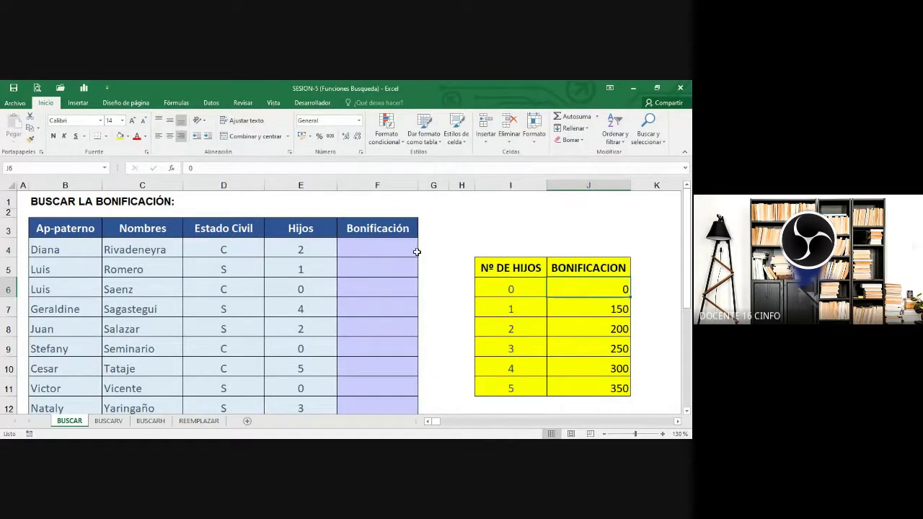
pyautogui.click(370, 288)
pyautogui.click(492, 310)
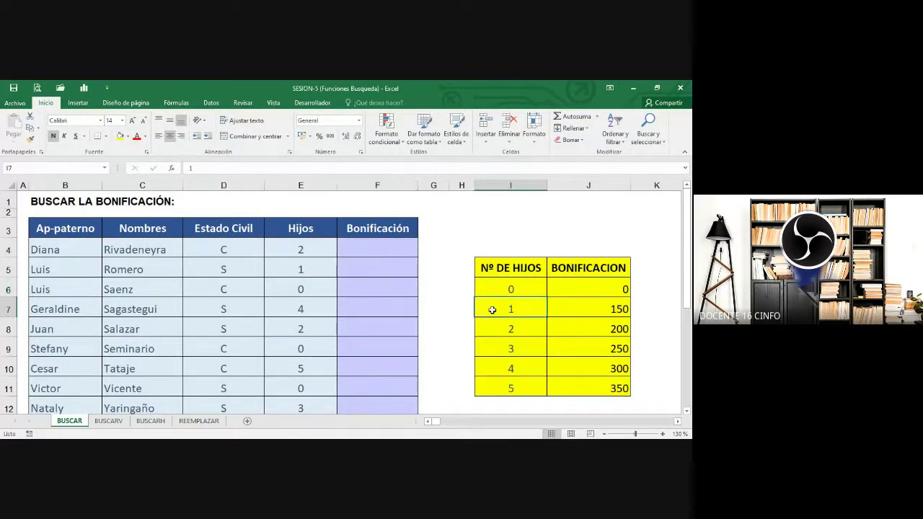
pyautogui.click(581, 309)
pyautogui.click(533, 332)
pyautogui.click(585, 328)
pyautogui.click(532, 345)
pyautogui.click(571, 346)
pyautogui.click(539, 366)
pyautogui.click(530, 392)
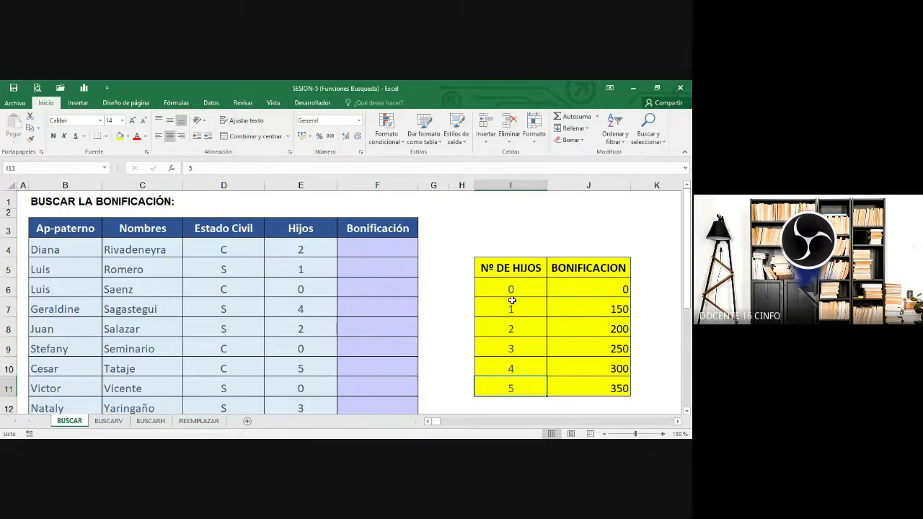
pyautogui.scroll(-1, 511, 301)
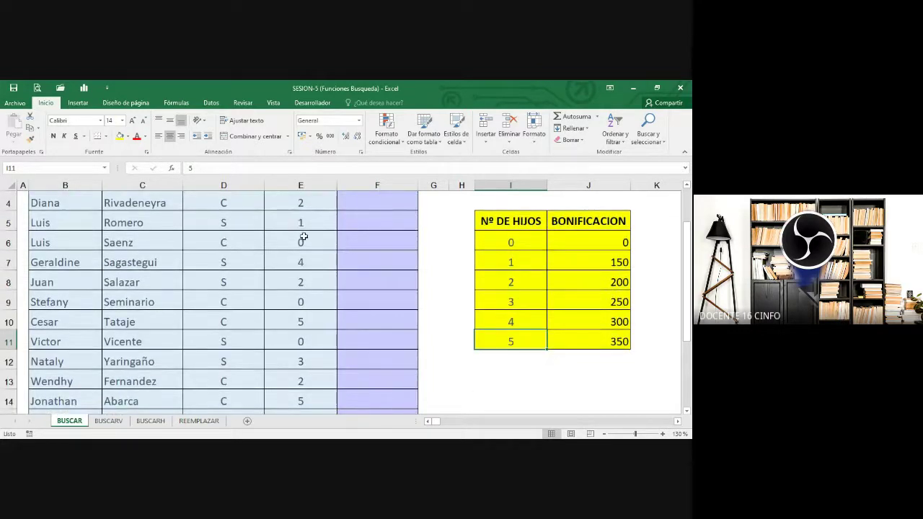
pyautogui.scroll(-3, 304, 237)
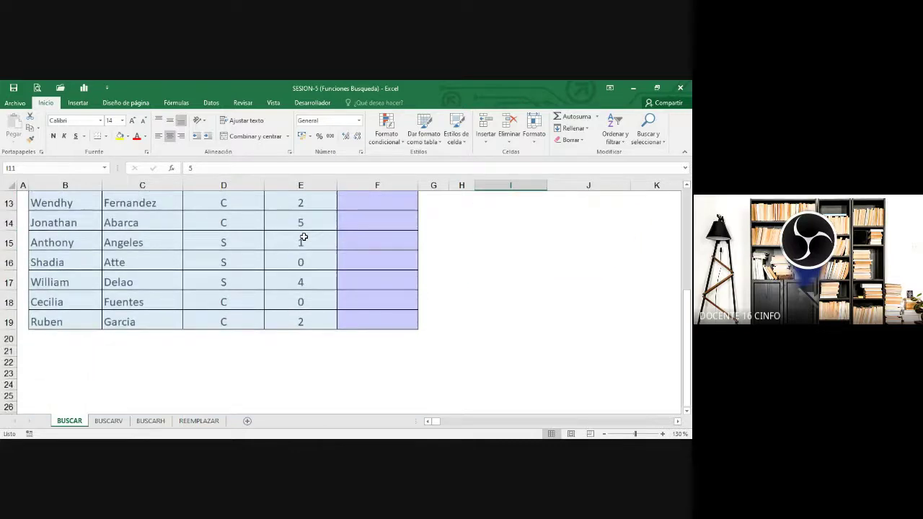
pyautogui.scroll(4, 304, 236)
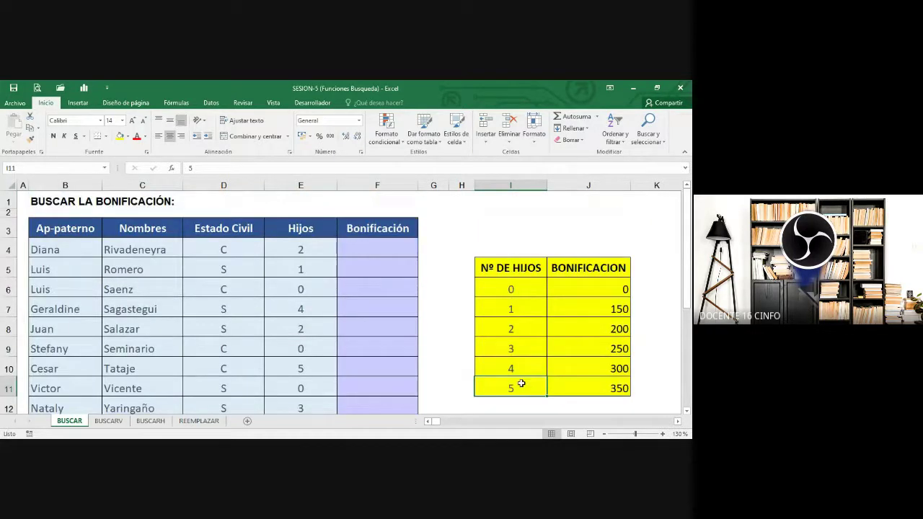
pyautogui.click(460, 311)
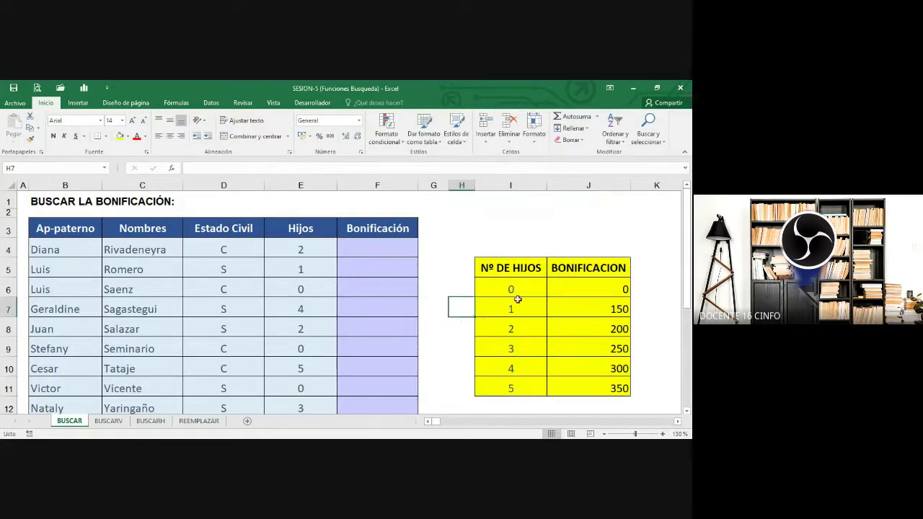
# Step: Fill the number-of-children values in I6:I11 of the lookup table with light orange
pyautogui.moveTo(526, 271); pyautogui.dragTo(534, 388)
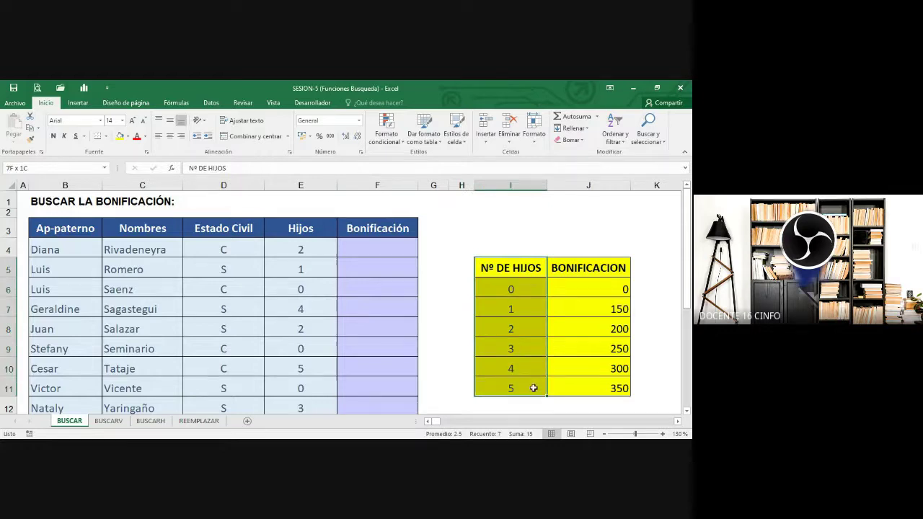
pyautogui.moveTo(515, 292); pyautogui.dragTo(525, 390)
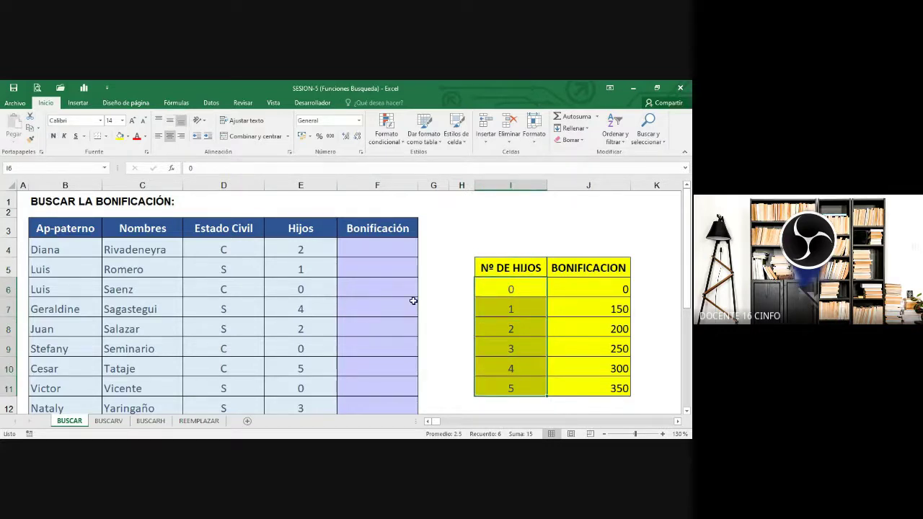
pyautogui.click(128, 136)
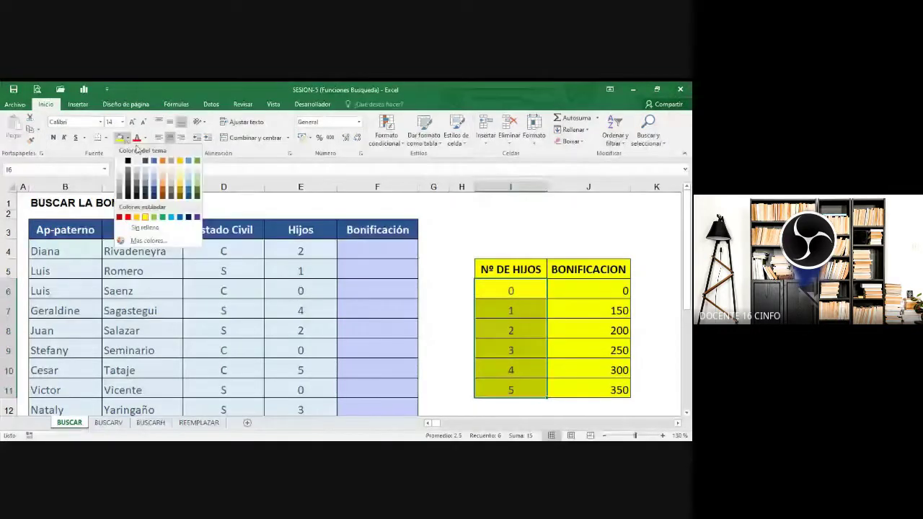
pyautogui.click(165, 179)
pyautogui.click(514, 290)
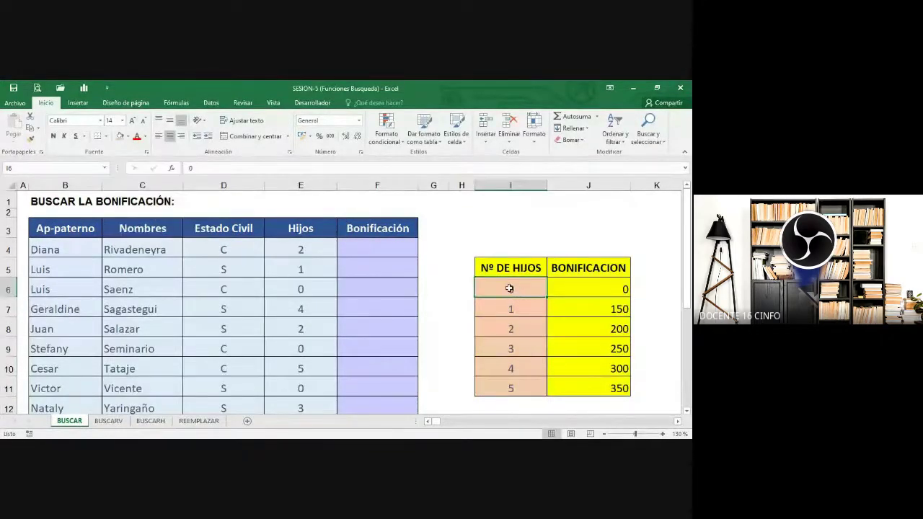
# Step: Fill the bonus amounts in J6:J11 of the lookup table with light green
pyautogui.click(309, 186)
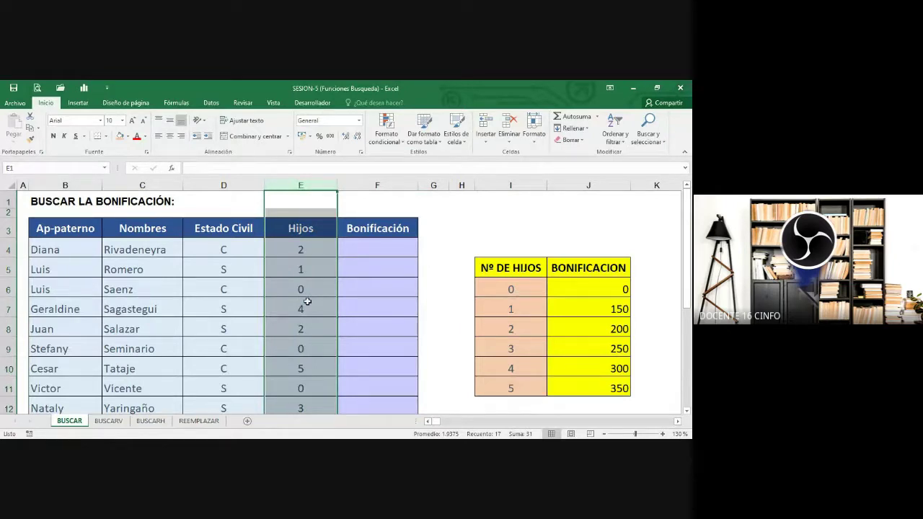
pyautogui.moveTo(598, 292); pyautogui.dragTo(603, 380)
pyautogui.click(130, 138)
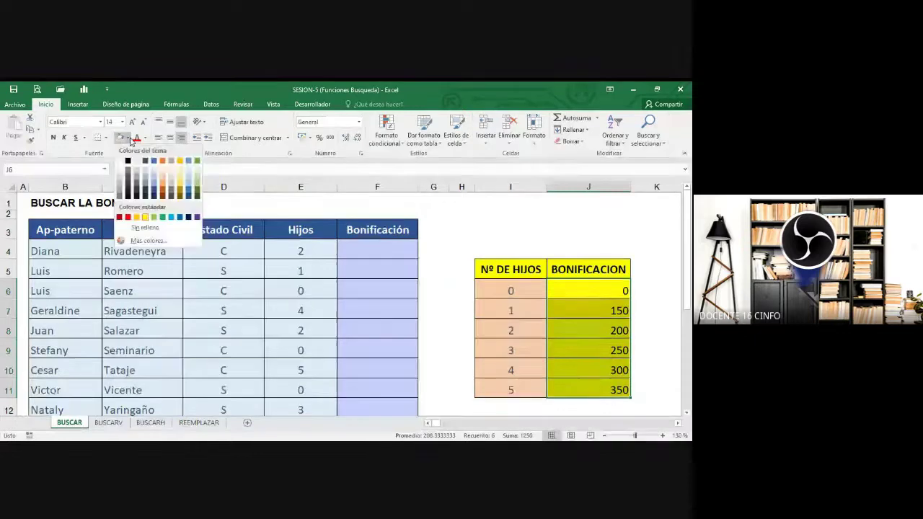
pyautogui.click(199, 178)
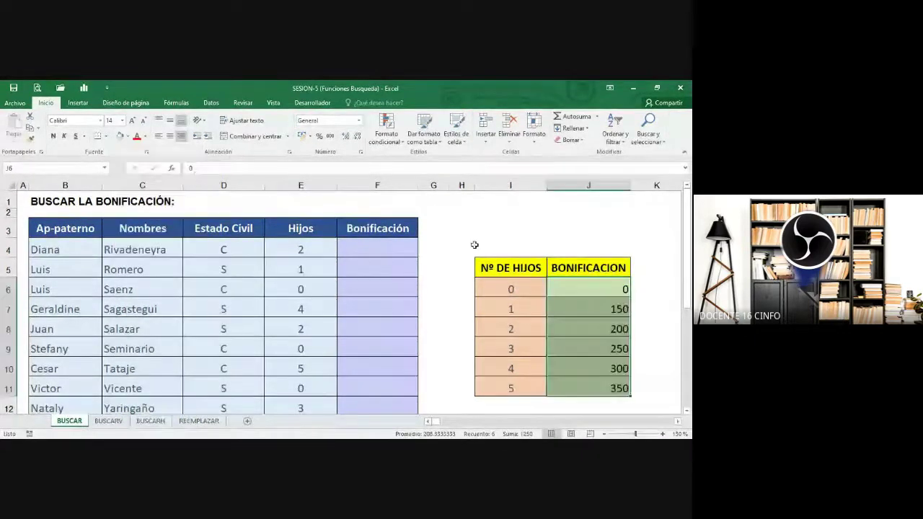
pyautogui.click(572, 295)
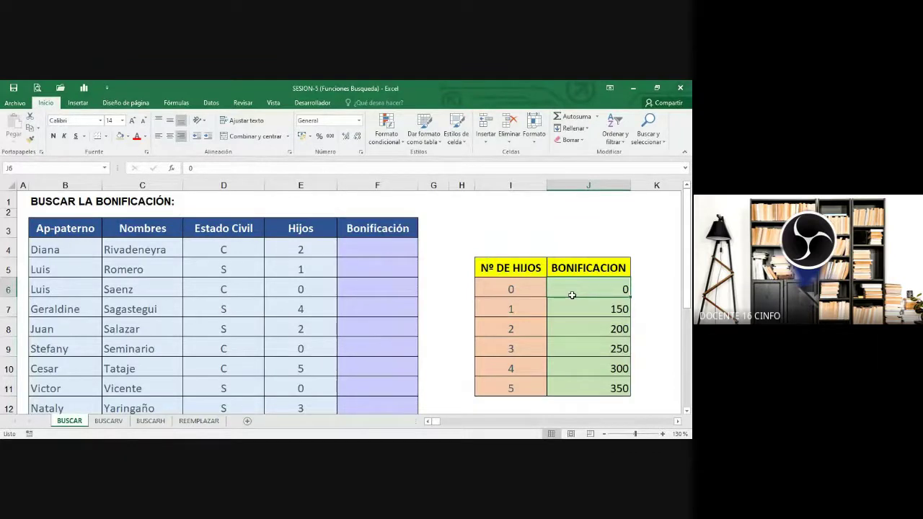
# Step: Widen the employee table's Bonificación column and autofit the Hijos, Estado Civil and Nombres columns to their contents
pyautogui.moveTo(417, 187); pyautogui.dragTo(498, 188)
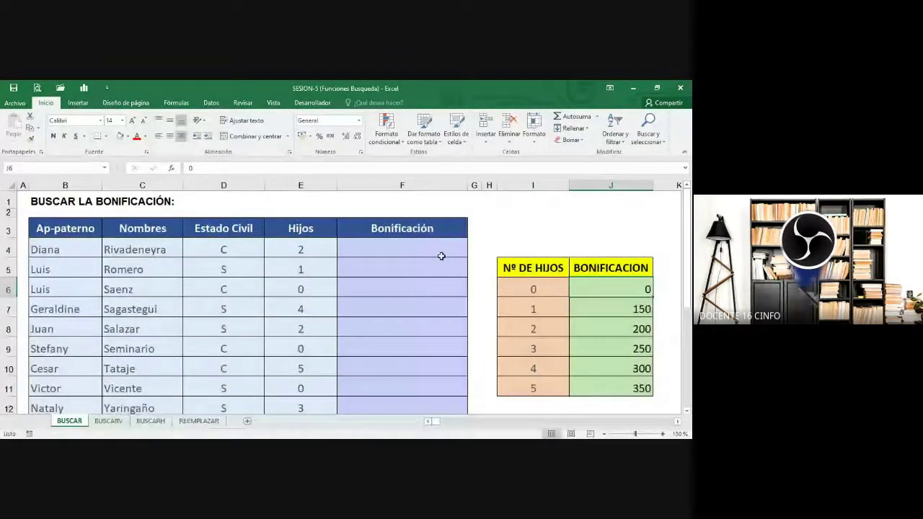
pyautogui.doubleClick(336, 185)
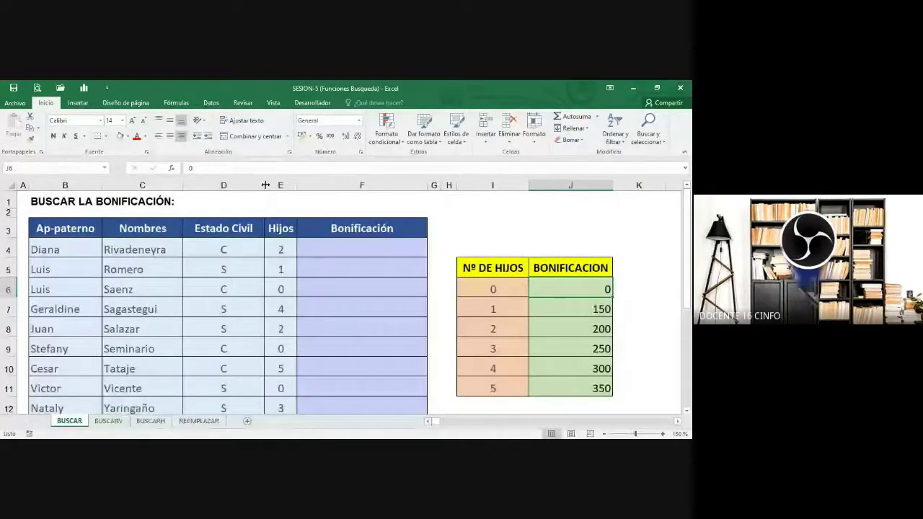
pyautogui.doubleClick(265, 185)
pyautogui.doubleClick(183, 187)
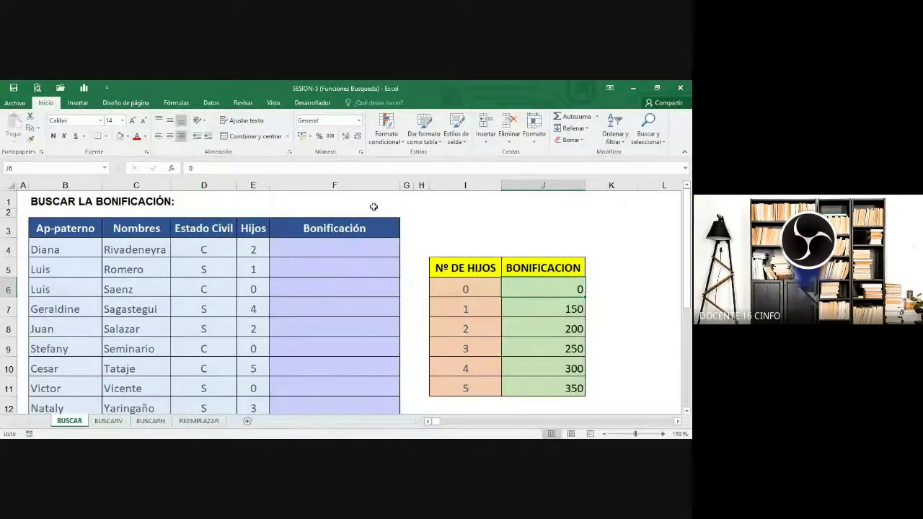
pyautogui.moveTo(400, 185); pyautogui.dragTo(462, 188)
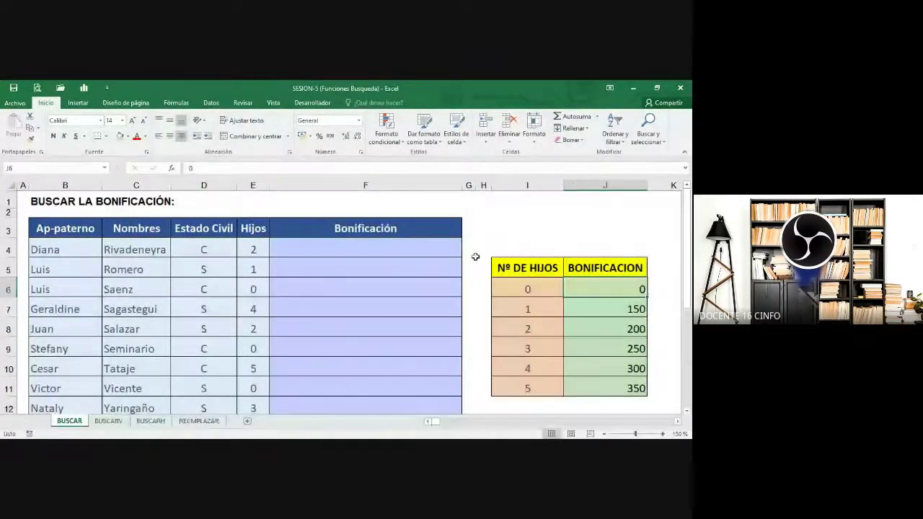
# Step: Start a BUSCAR formula in F4 of the Bonificación column with E4 as the lookup value
pyautogui.click(411, 250)
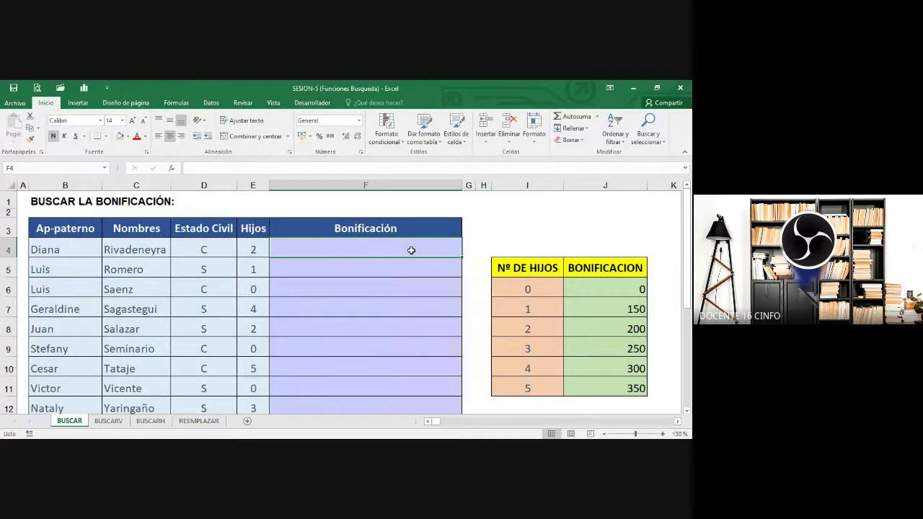
pyautogui.write('=')
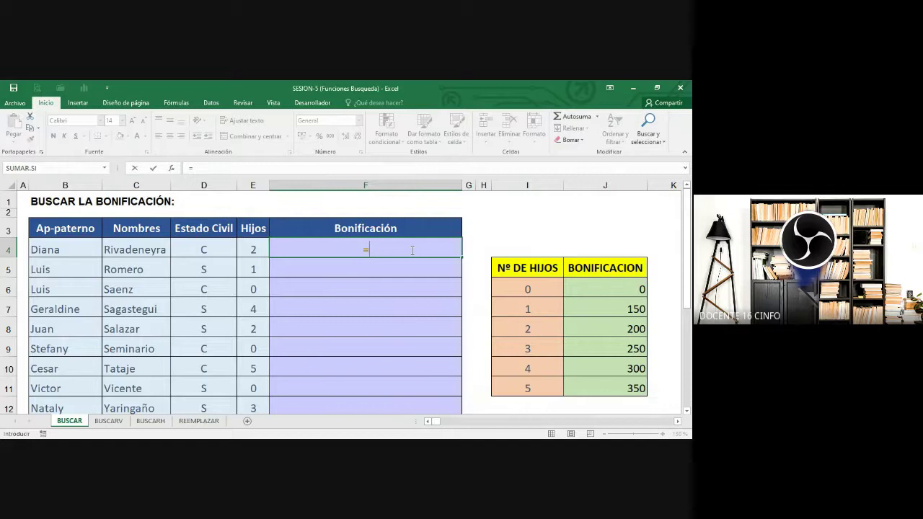
pyautogui.write('BUSCAR(')
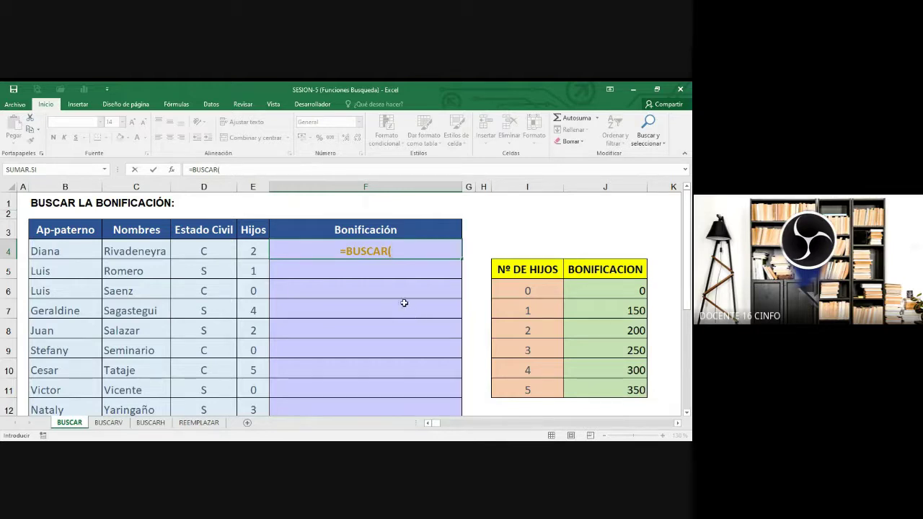
pyautogui.click(257, 249)
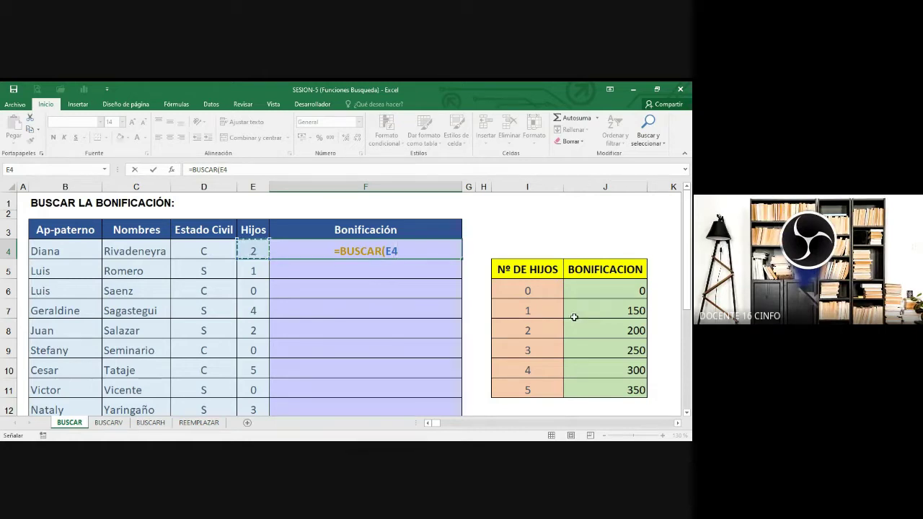
pyautogui.write(';')
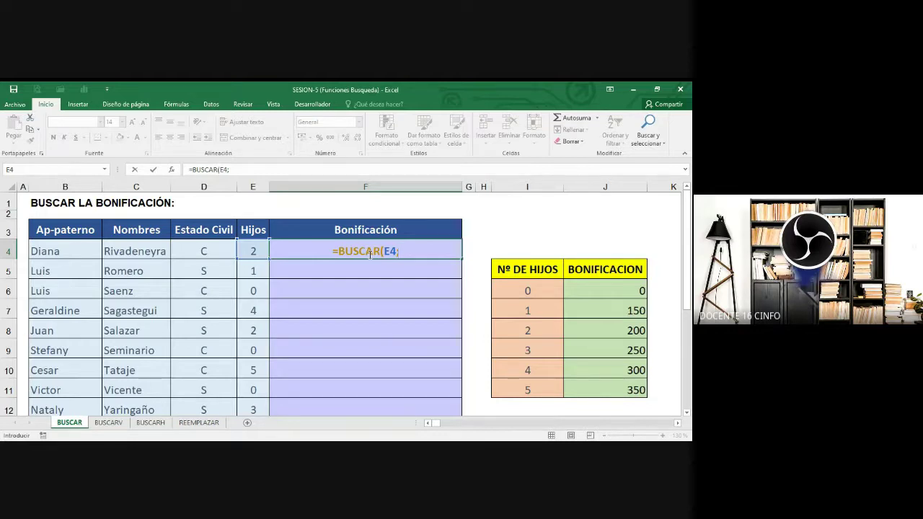
pyautogui.moveTo(558, 287); pyautogui.dragTo(612, 391)
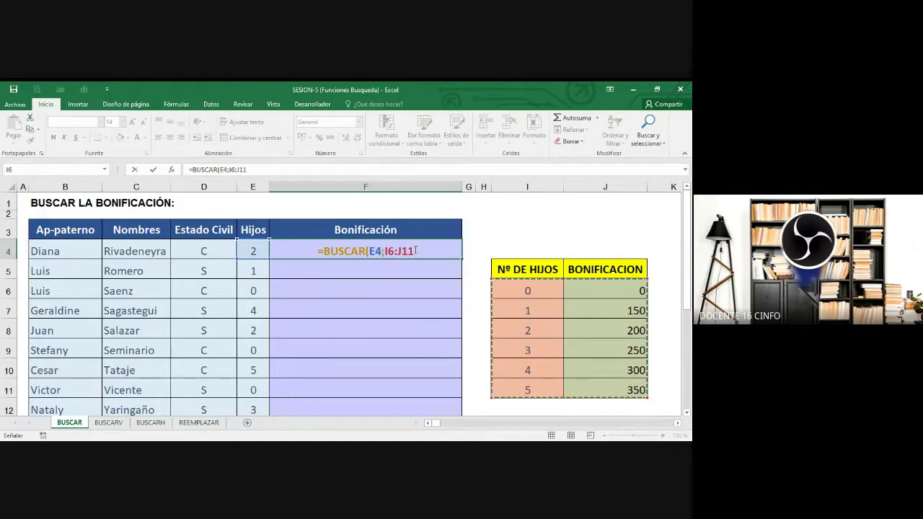
pyautogui.press('BackSpace')
pyautogui.press('BackSpace')
pyautogui.press('BackSpace')
pyautogui.press('BackSpace')
pyautogui.press('BackSpace')
pyautogui.press('BackSpace')
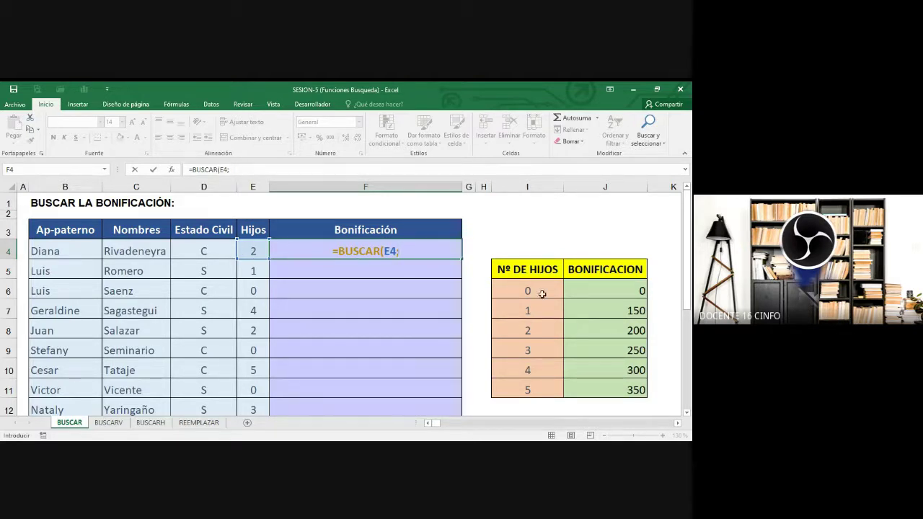
# Step: Complete the F4 formula as =BUSCAR(E4;I6:I11;J6:J11), with I6:I11 as lookup vector and J6:J11 as result vector
pyautogui.moveTo(537, 290); pyautogui.dragTo(537, 387)
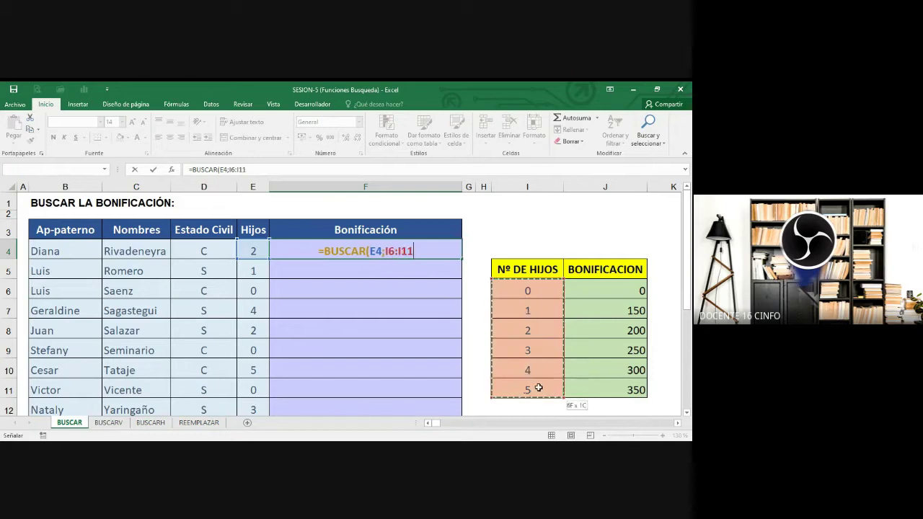
pyautogui.write(';')
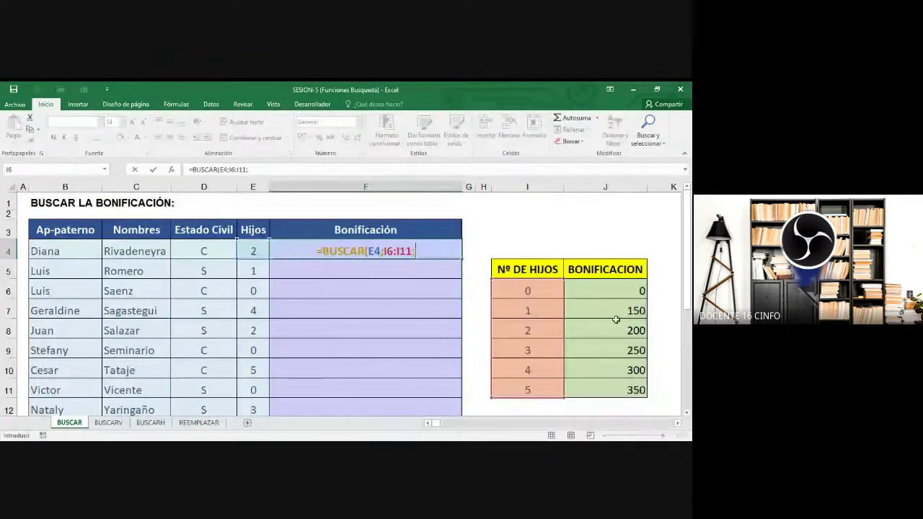
pyautogui.moveTo(610, 296); pyautogui.dragTo(610, 382)
pyautogui.write(')')
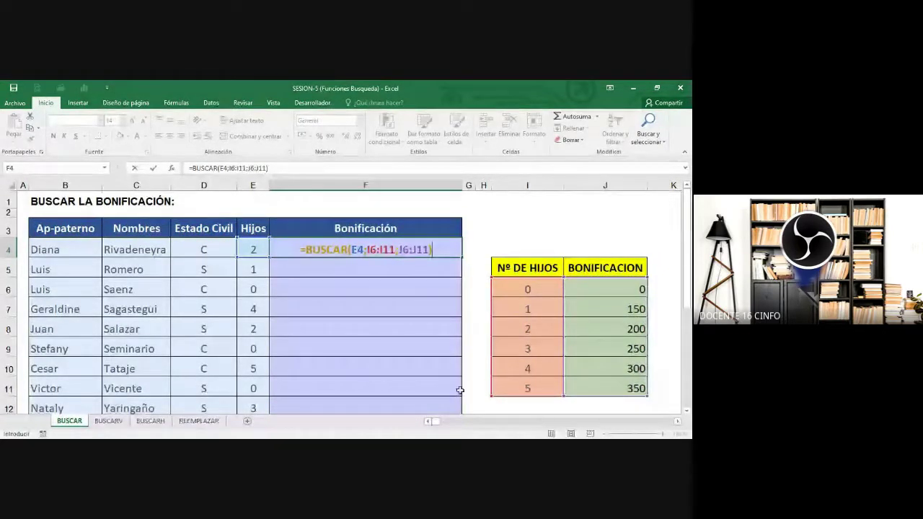
pyautogui.click(356, 250)
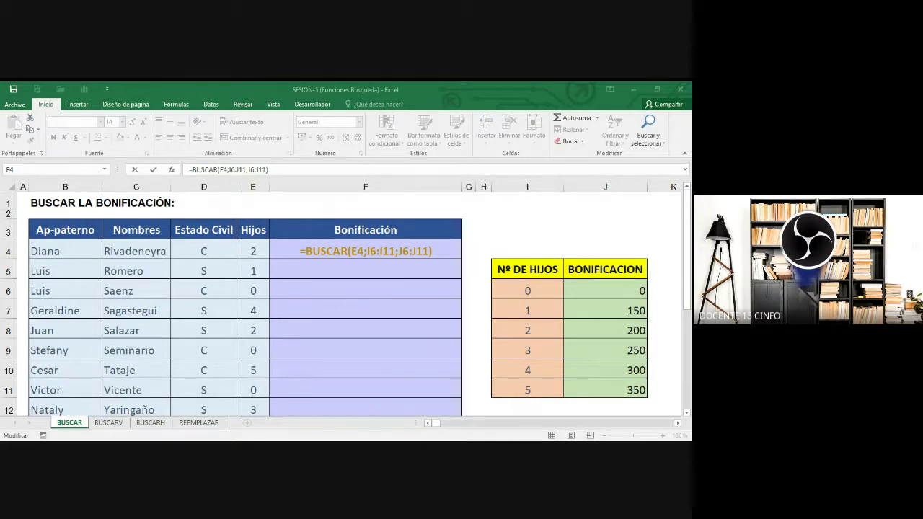
pyautogui.press('F2')
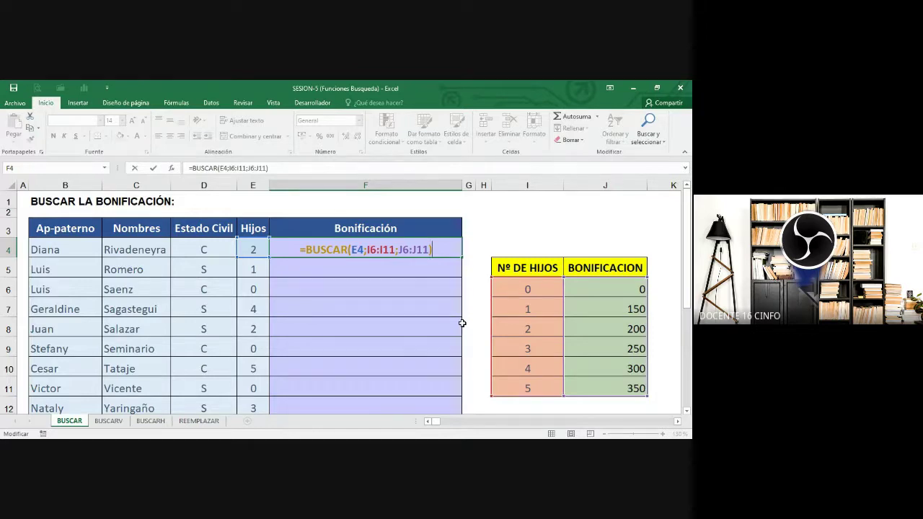
pyautogui.press('Return')
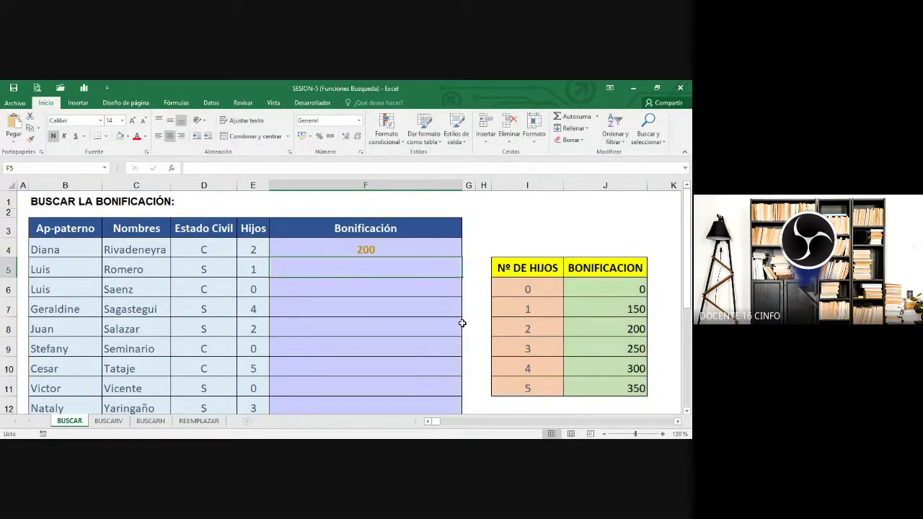
# Step: Check F4's bonus against the lookup table and try to fill its formula down the Bonificación column
pyautogui.click(385, 248)
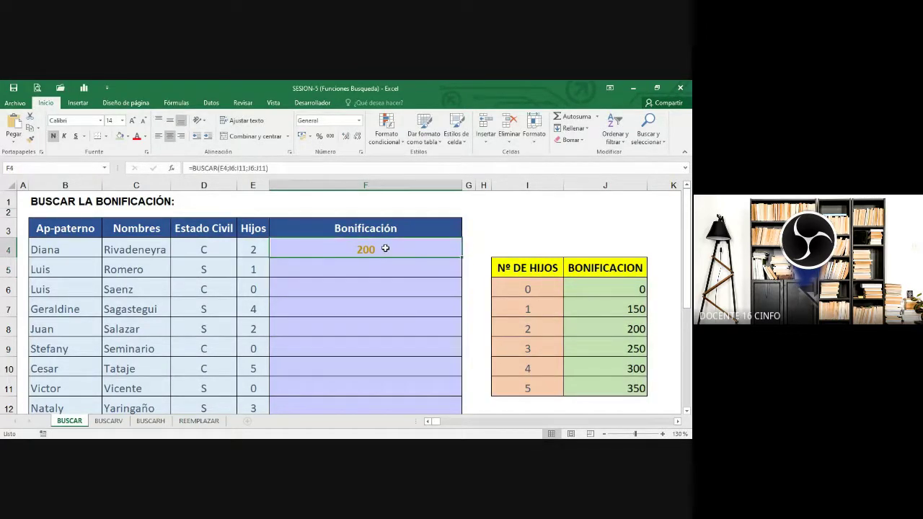
pyautogui.moveTo(264, 251); pyautogui.dragTo(320, 250)
pyautogui.click(546, 330)
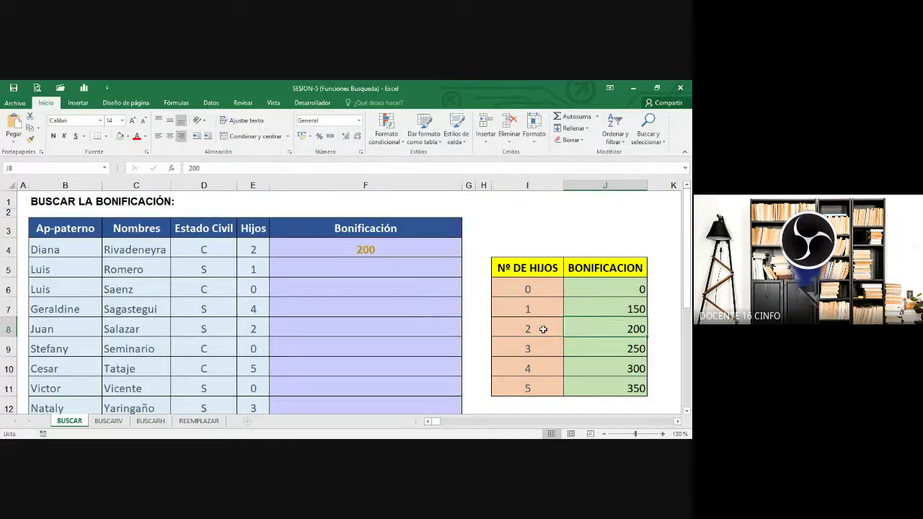
pyautogui.click(431, 249)
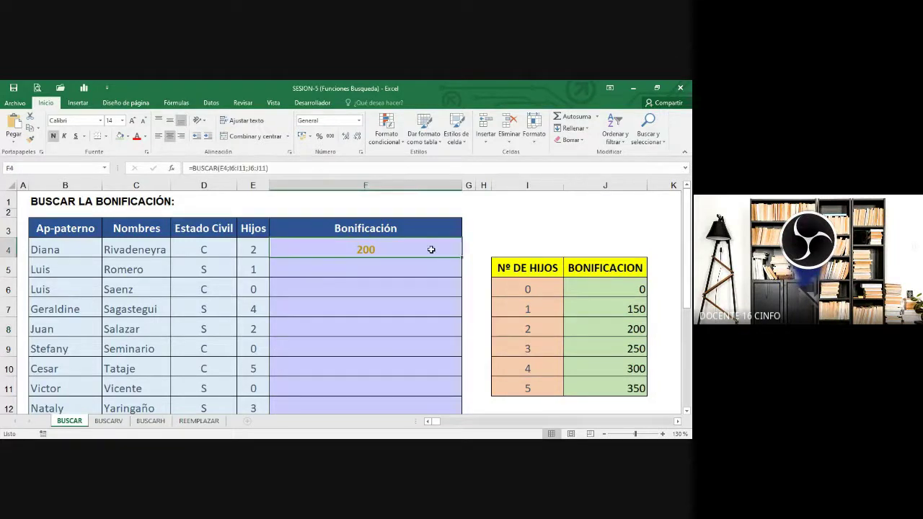
pyautogui.click(687, 409)
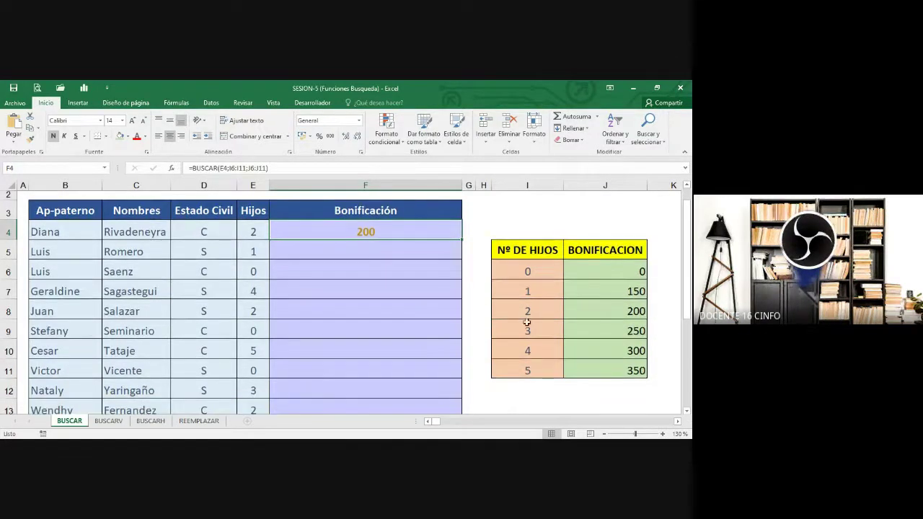
pyautogui.moveTo(462, 238); pyautogui.dragTo(462, 393)
pyautogui.scroll(3, 494, 331)
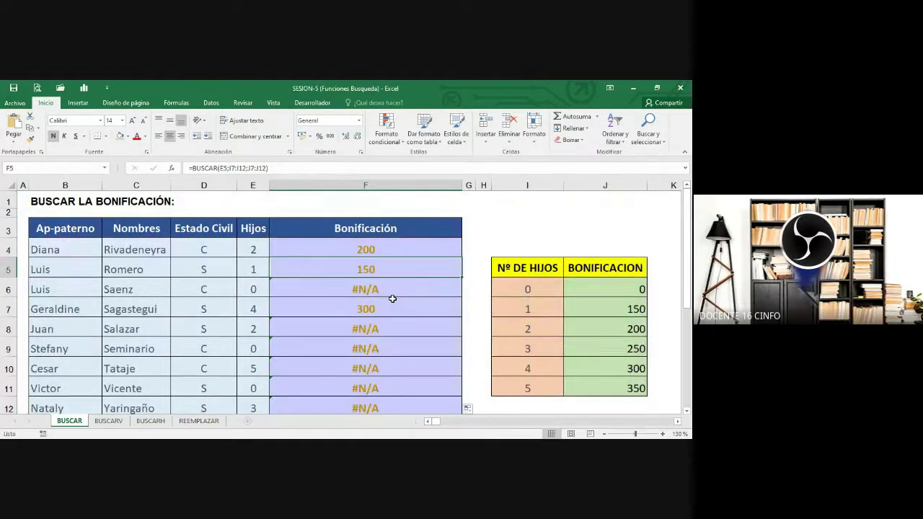
# Step: Examine the copied formulas in F5 and F6 and the lookup ranges they reference, comparing them with the Hijos values
pyautogui.press('Return')
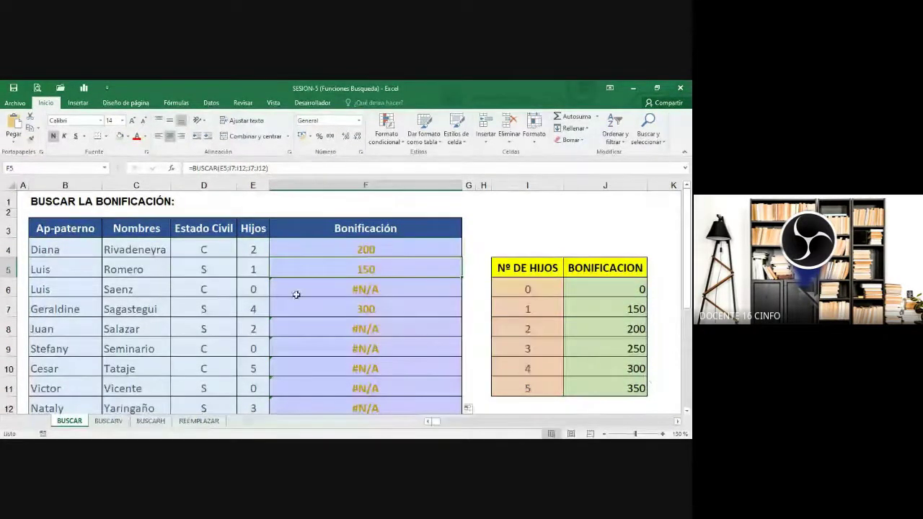
pyautogui.click(260, 271)
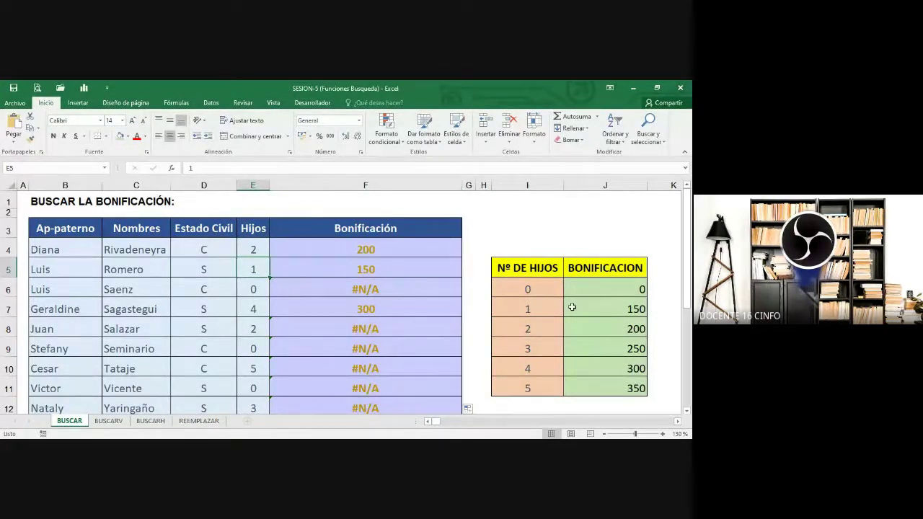
pyautogui.click(384, 271)
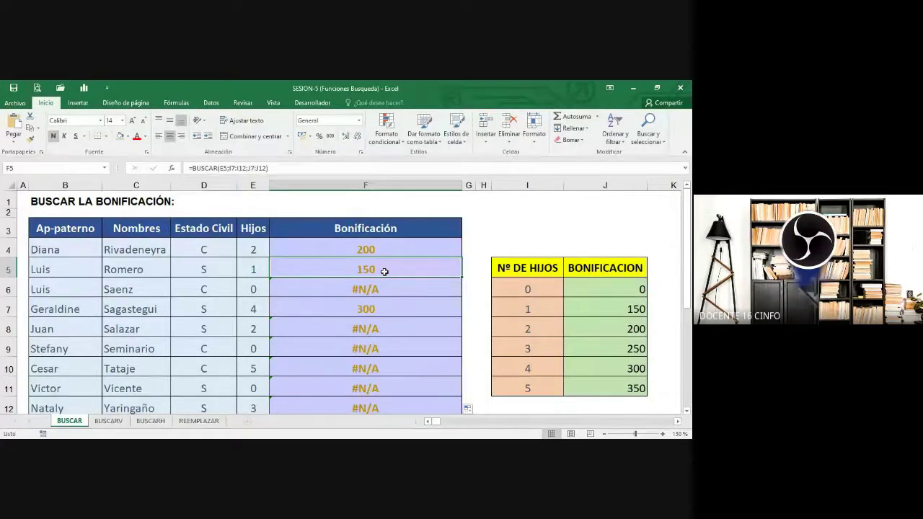
pyautogui.click(253, 290)
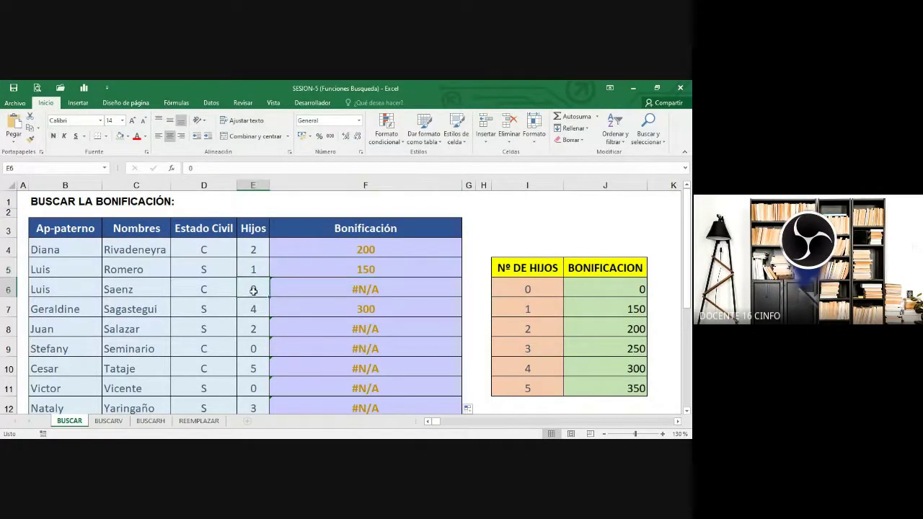
pyautogui.click(378, 288)
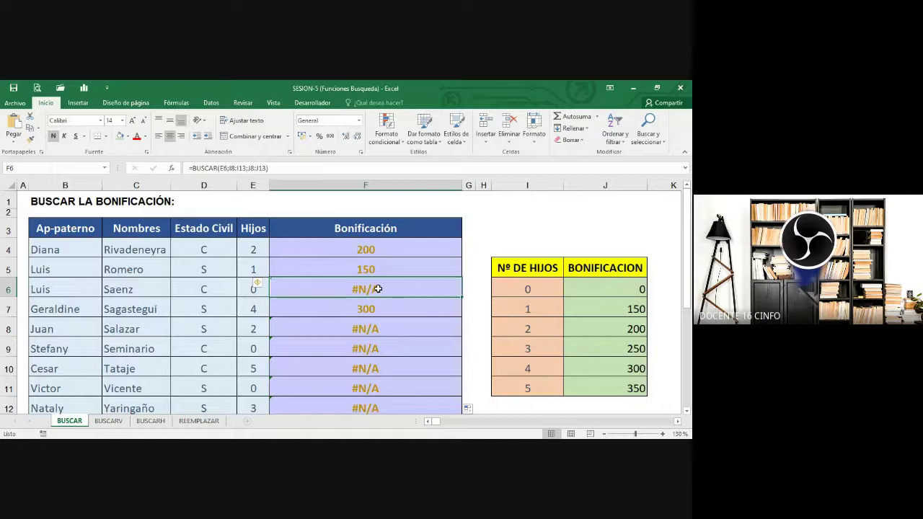
pyautogui.doubleClick(377, 288)
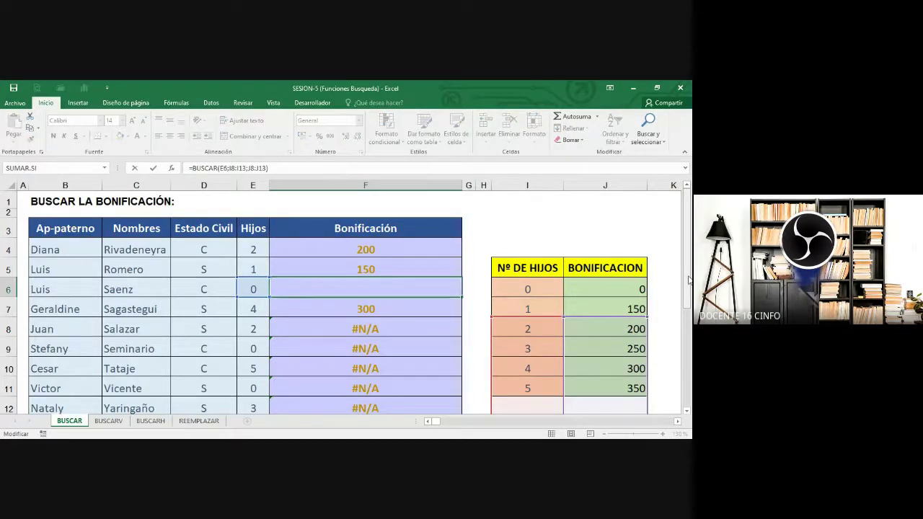
pyautogui.scroll(-1, 678, 278)
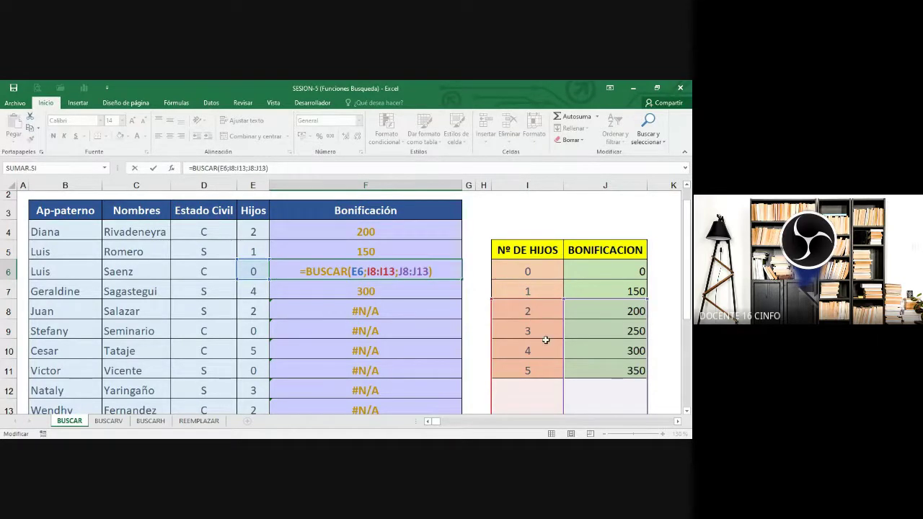
pyautogui.hotkey('ctrl', 'Return')
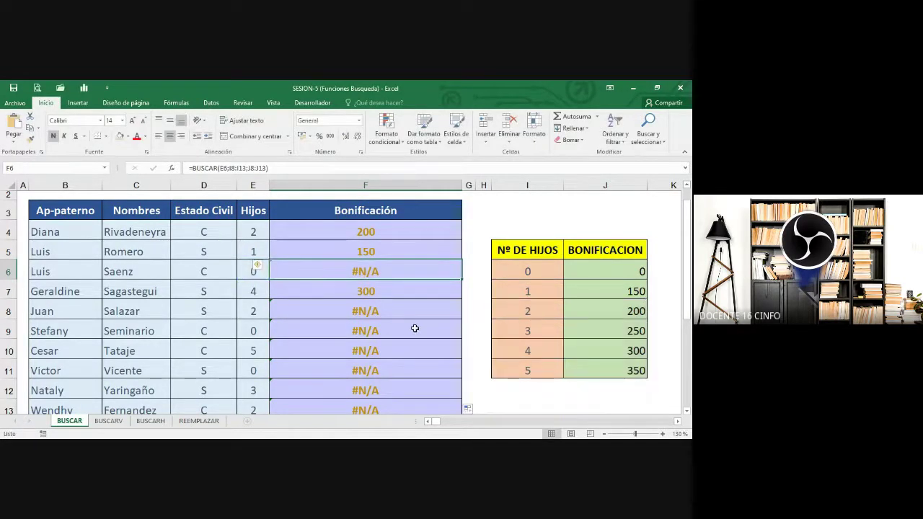
# Step: Delete the copied formulas below F4 in the Bonificación column, from F5 to F19
pyautogui.click(385, 252)
pyautogui.scroll(-2, 401, 316)
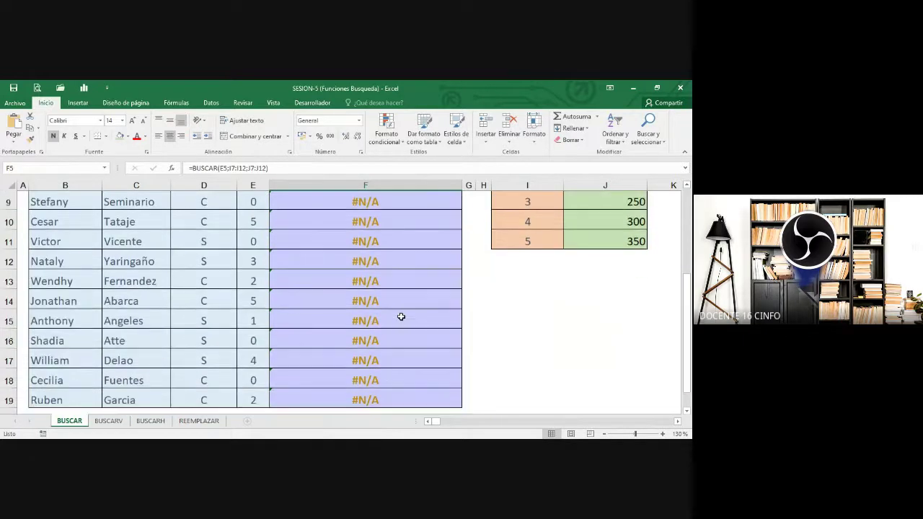
pyautogui.scroll(-2, 401, 317)
pyautogui.press('Delete')
pyautogui.scroll(4, 402, 310)
pyautogui.scroll(1, 400, 296)
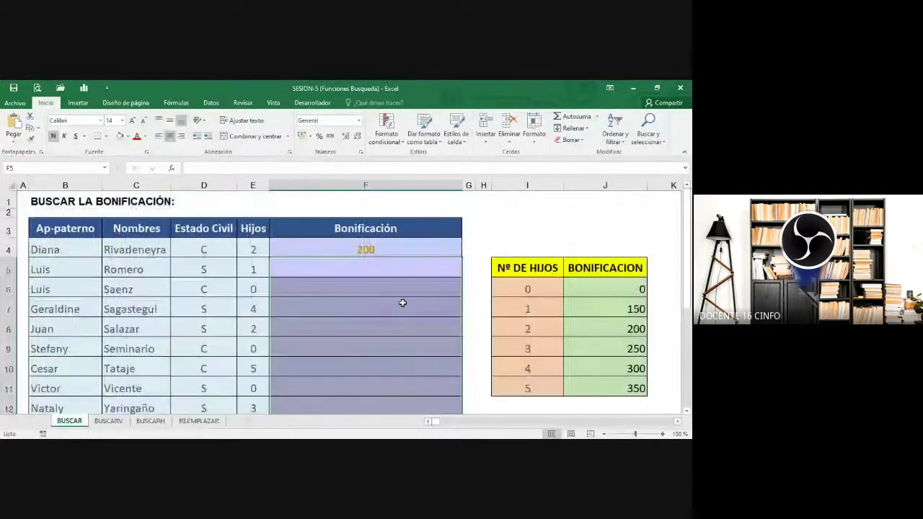
# Step: Make the lookup vector in the F4 formula absolute as $I$6:$I$11
pyautogui.click(383, 253)
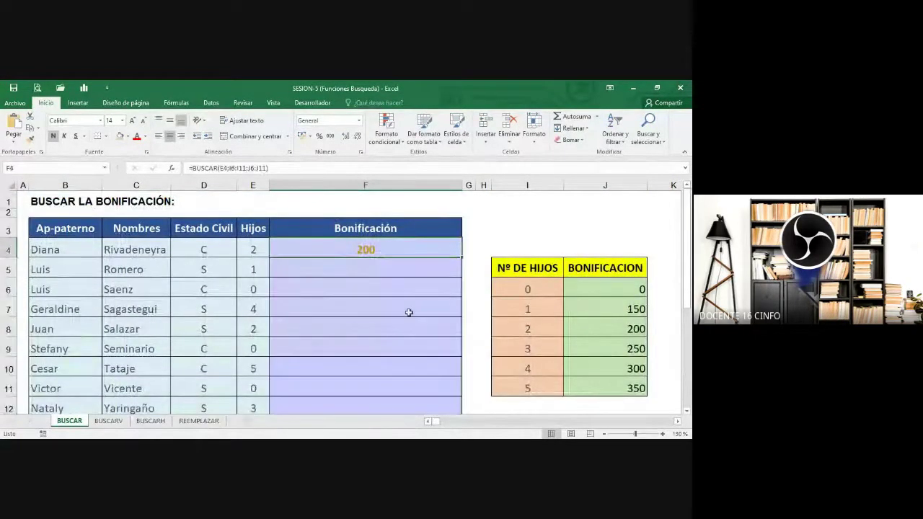
pyautogui.press('F2')
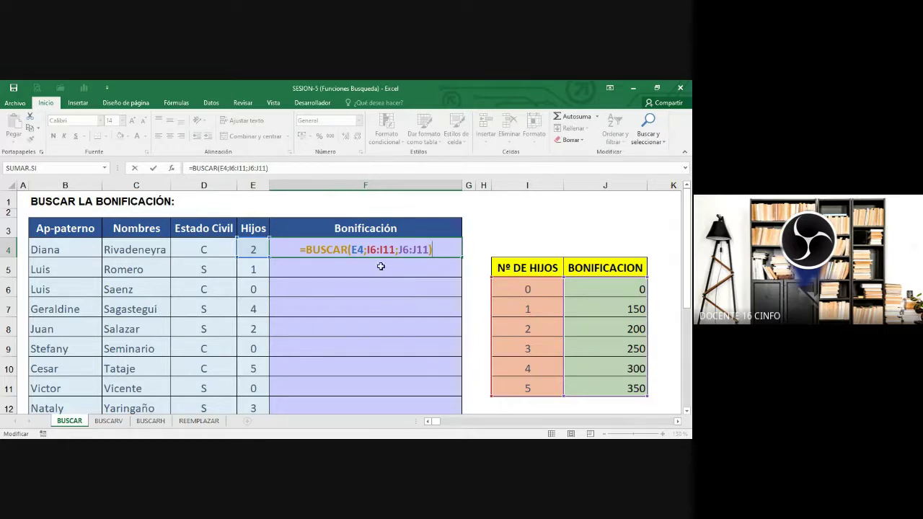
pyautogui.write('$')
pyautogui.press('Right')
pyautogui.write('$I$')
pyautogui.press('Right')
pyautogui.write('$')
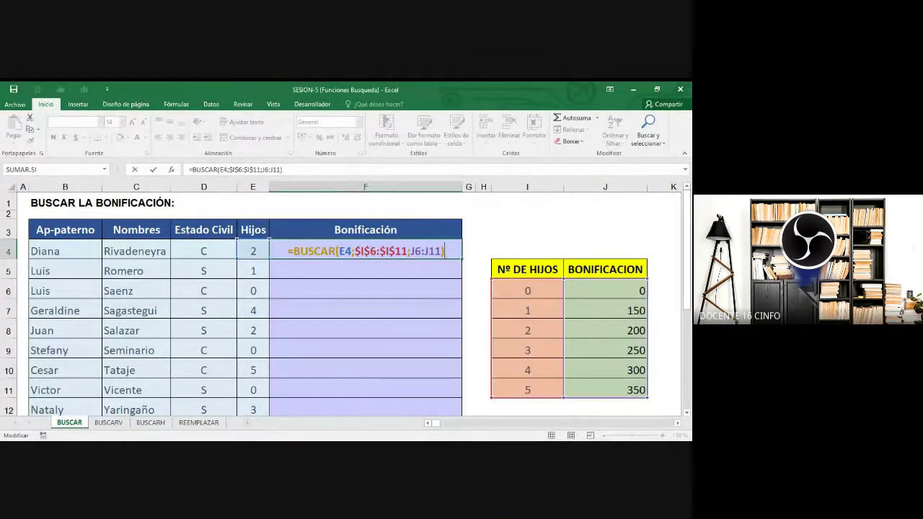
# Step: Make the result vector in the F4 formula absolute as $J$6:$J$11 and enter the formula
pyautogui.moveTo(406, 249); pyautogui.dragTo(358, 250)
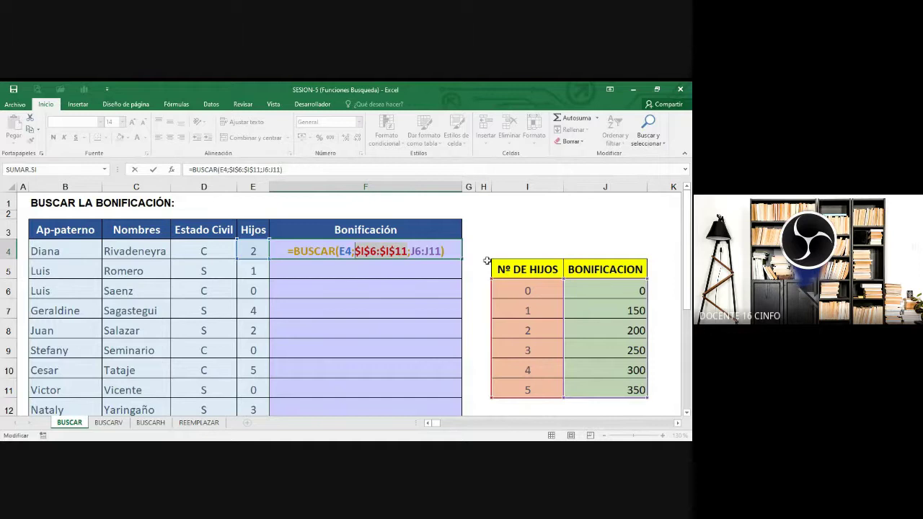
pyautogui.click(416, 251)
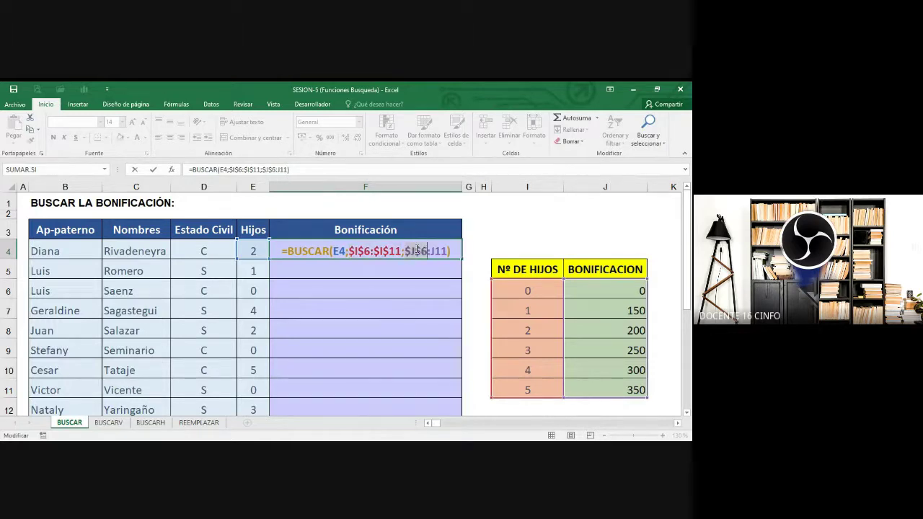
pyautogui.press('F4')
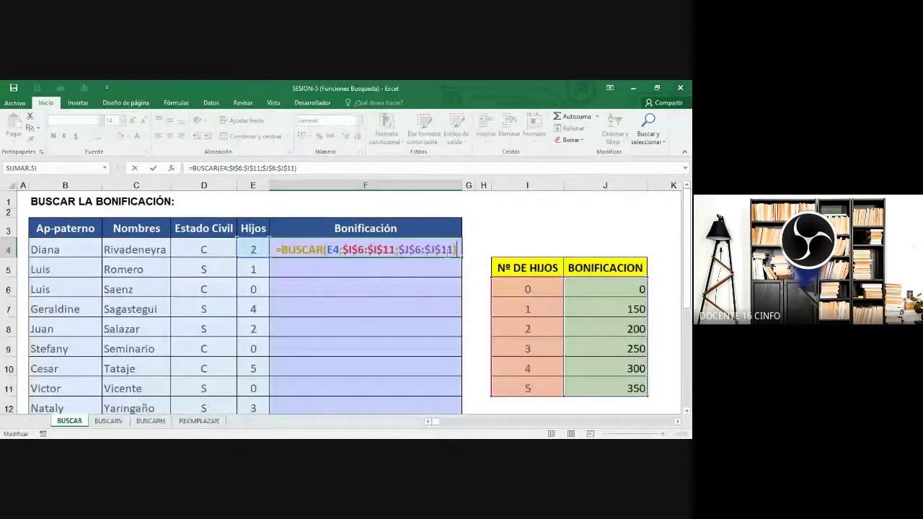
pyautogui.write(')')
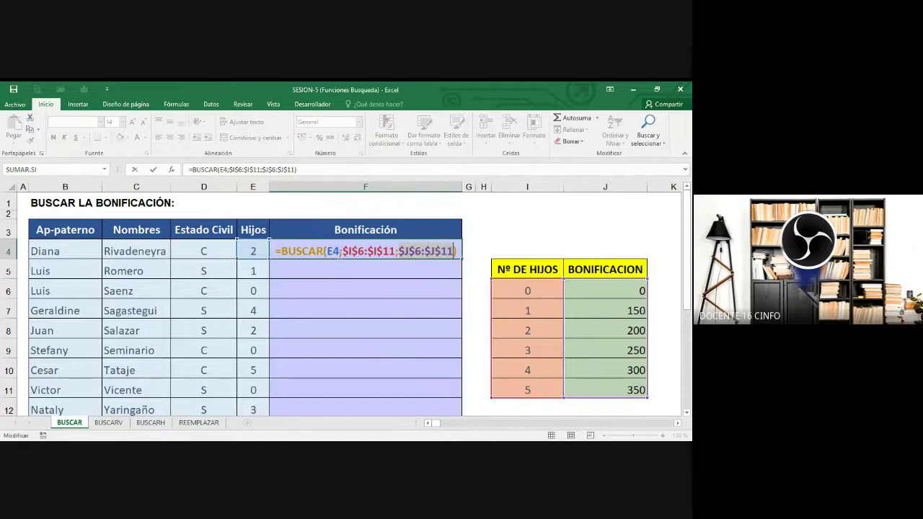
pyautogui.doubleClick(335, 247)
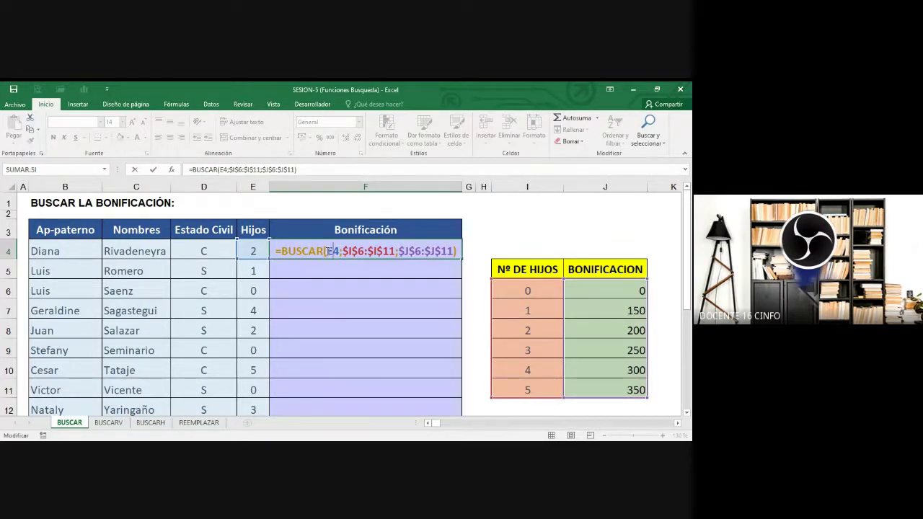
pyautogui.click(251, 250)
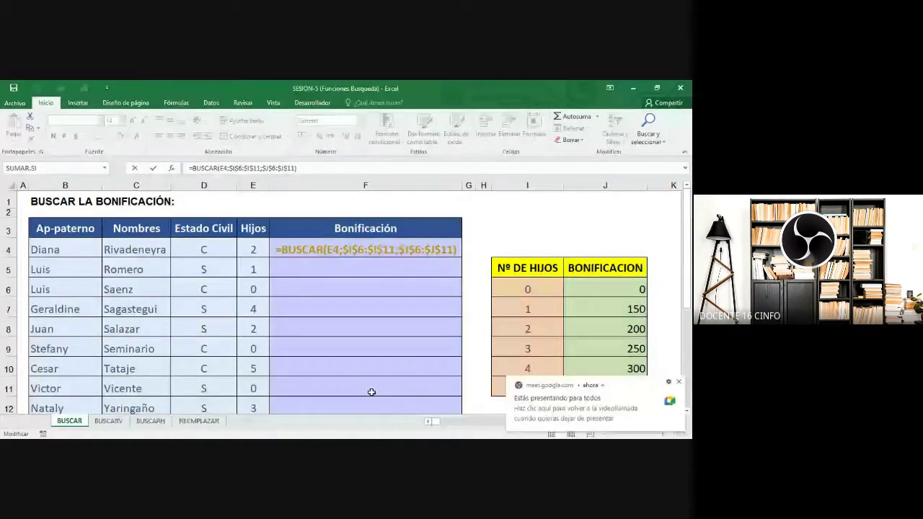
pyautogui.press('Return')
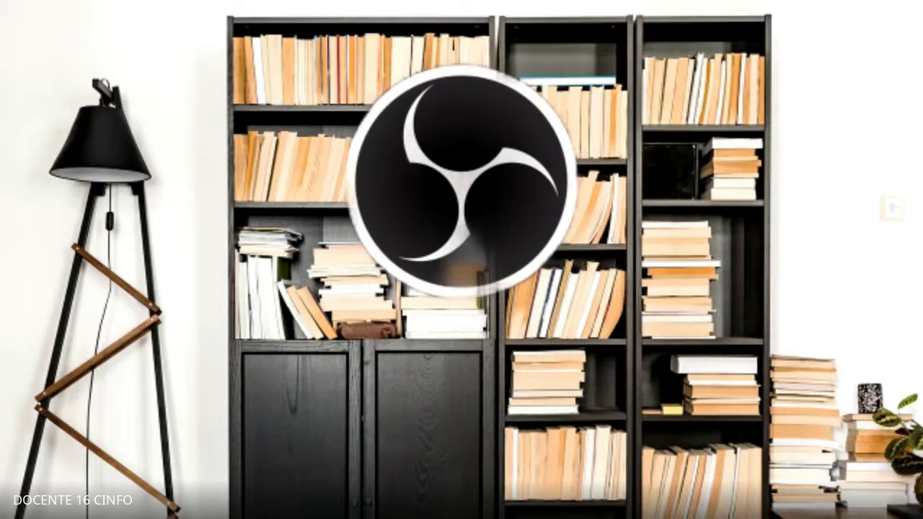
# Step: Open the BUSCARV sheet and examine its syntax example, the CUADRO DE INGRESOS table and the department lookup matrix
pyautogui.keyDown('ctrl'); pyautogui.scroll(-4, 373, 313); pyautogui.keyUp('ctrl')
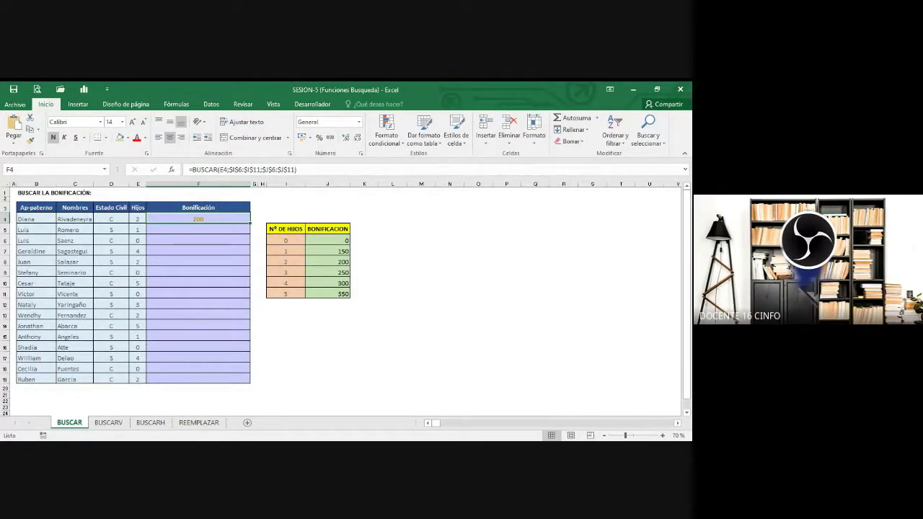
pyautogui.click(108, 420)
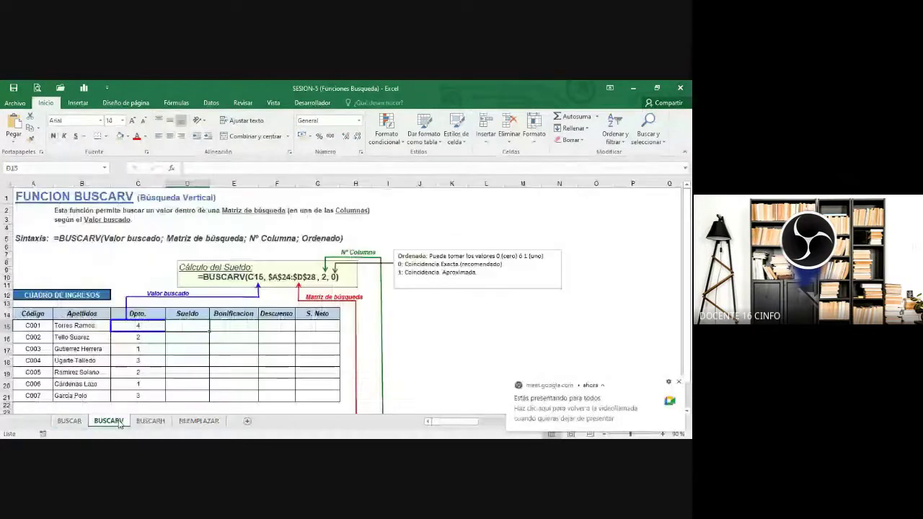
pyautogui.scroll(-3, 237, 328)
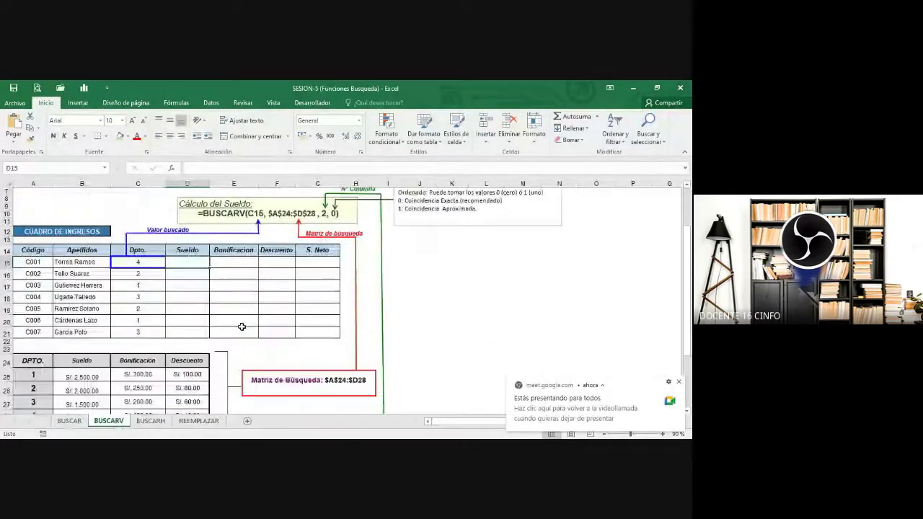
pyautogui.keyDown('ctrl'); pyautogui.scroll(1, 255, 322); pyautogui.keyUp('ctrl')
pyautogui.scroll(2, 255, 322)
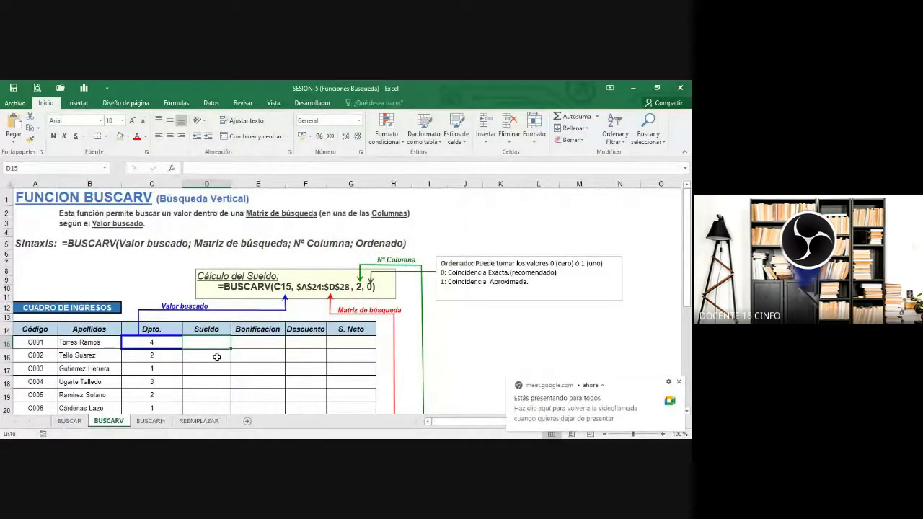
pyautogui.scroll(-1, 216, 357)
pyautogui.keyDown('ctrl'); pyautogui.scroll(-2, 217, 357); pyautogui.keyUp('ctrl')
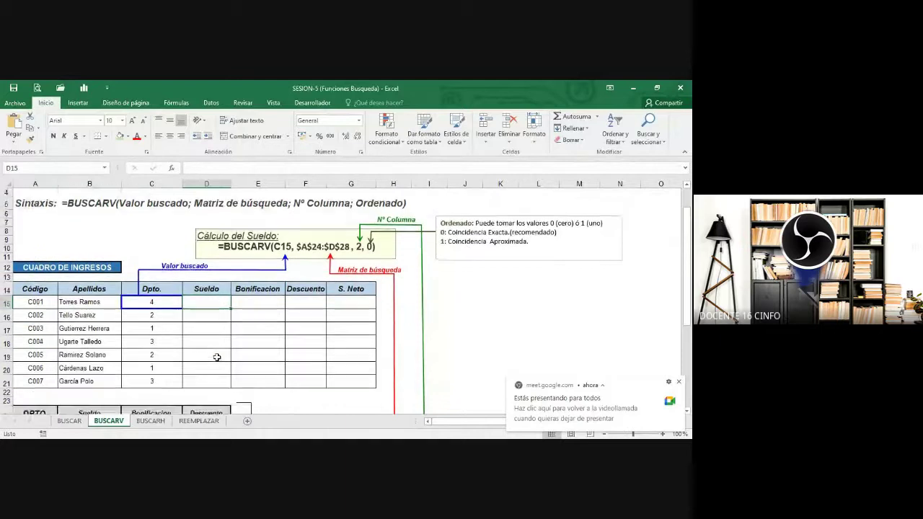
pyautogui.scroll(-2, 216, 357)
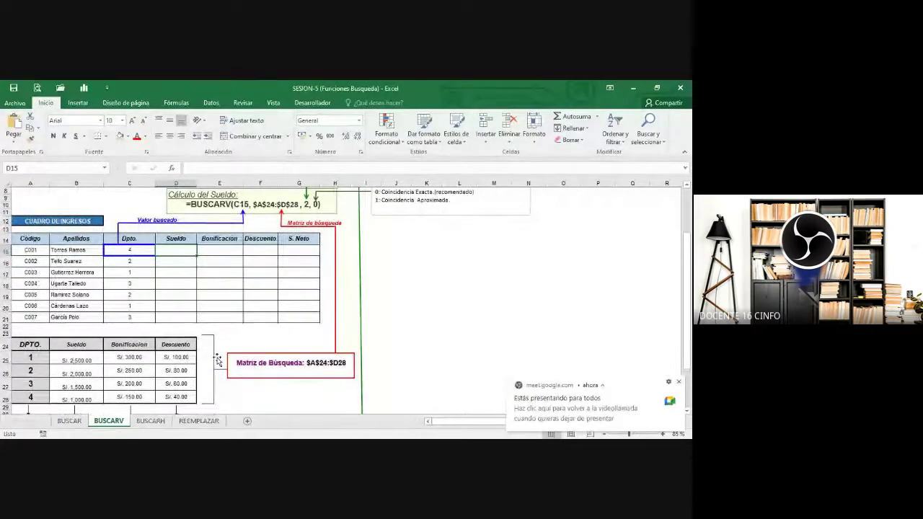
pyautogui.click(39, 251)
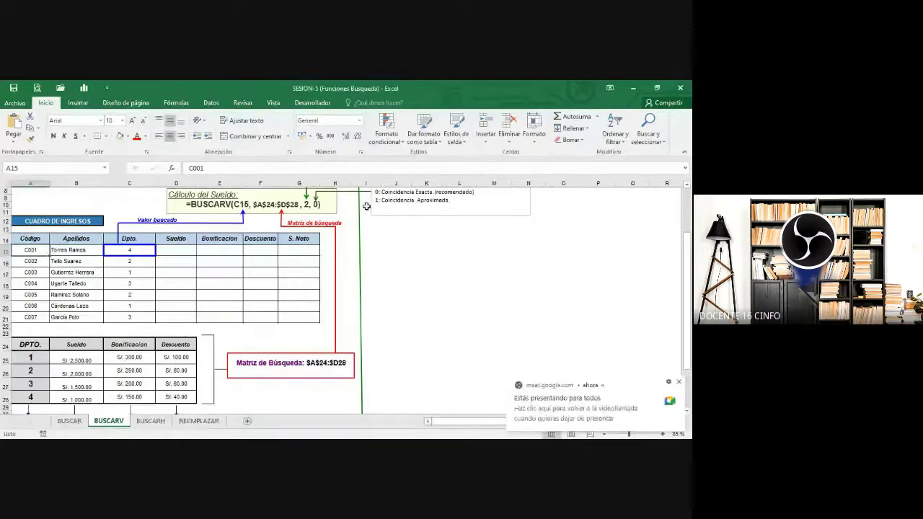
# Step: Return to the BUSCAR sheet and review the absolute ranges in the F4 BUSCAR formula
pyautogui.hotkey('ctrl', 'pageup')
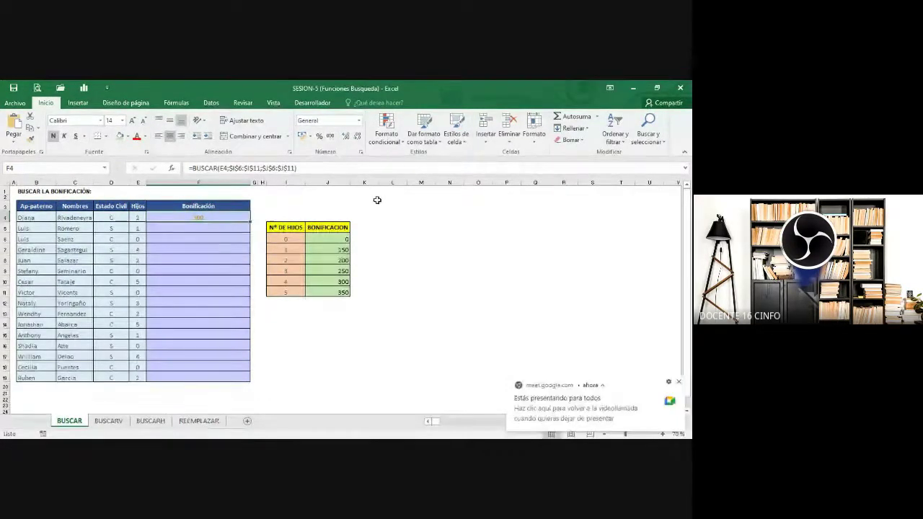
pyautogui.press('F2')
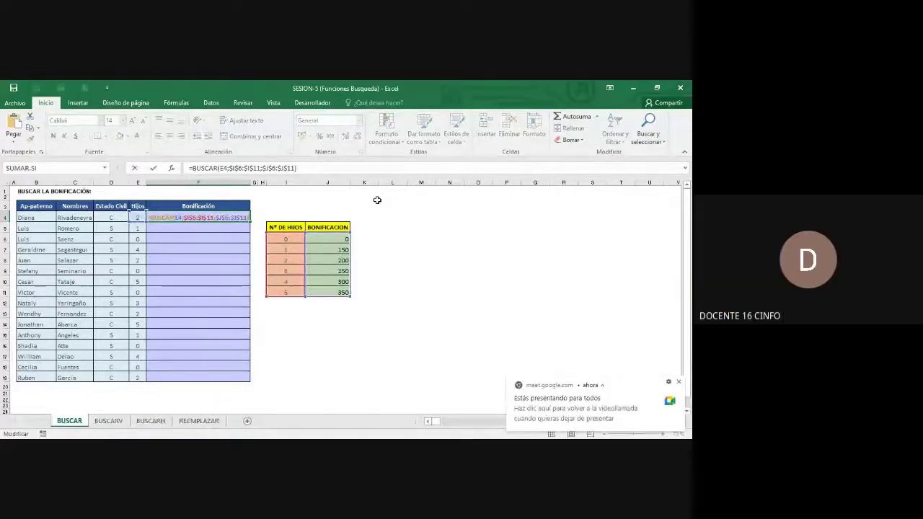
pyautogui.scroll(5, 378, 200)
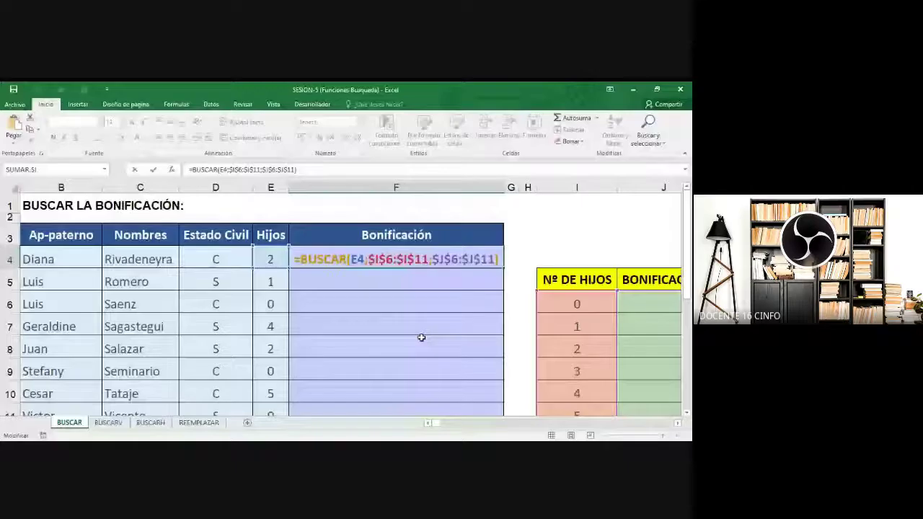
pyautogui.press('Return')
# Step: On the BUSCARV sheet, examine the Dpto. values and the empty Sueldo, Bonificacion, Descuento and S. Neto cells of CUADRO DE INGRESOS
pyautogui.click(108, 423)
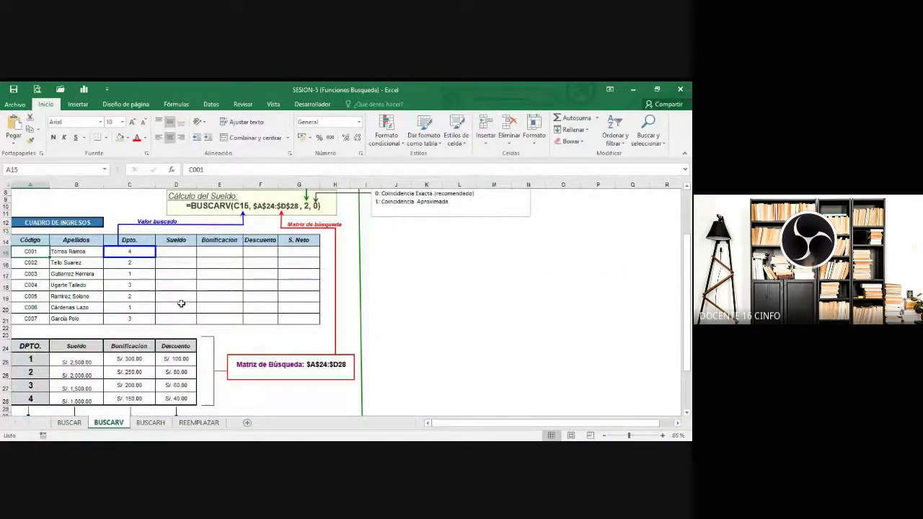
pyautogui.scroll(1, 181, 303)
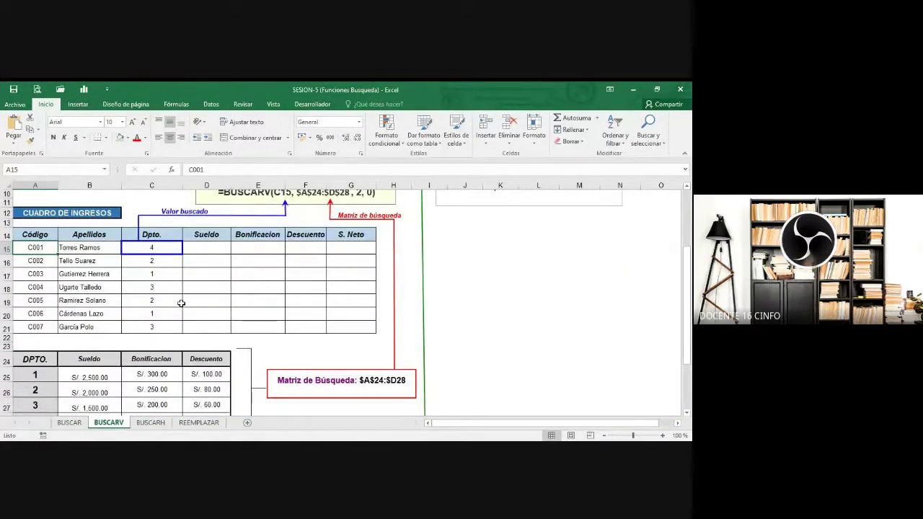
pyautogui.scroll(-1, 181, 304)
pyautogui.scroll(-1, 181, 304)
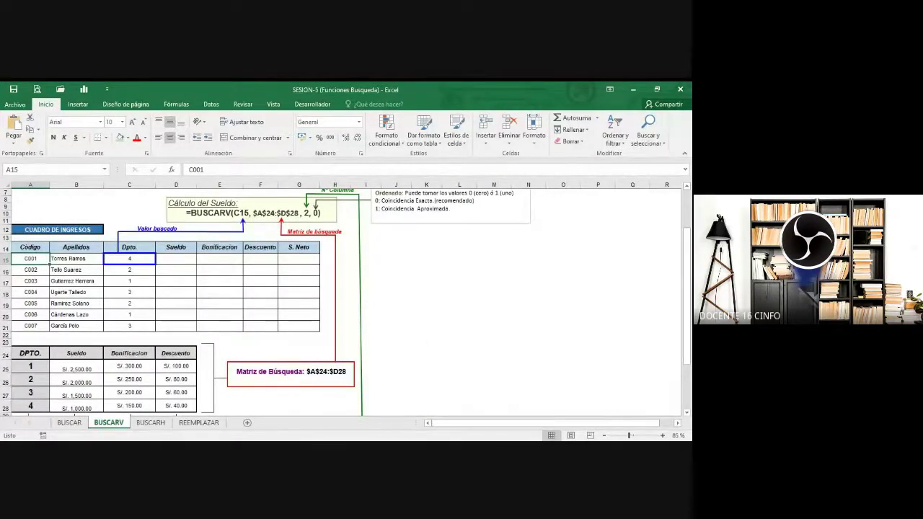
pyautogui.scroll(-1, 613, 388)
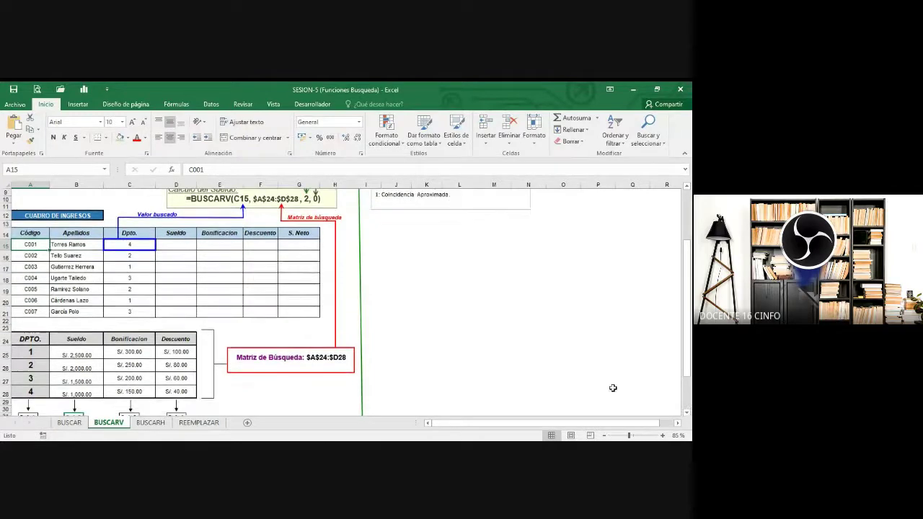
pyautogui.click(73, 246)
pyautogui.click(135, 265)
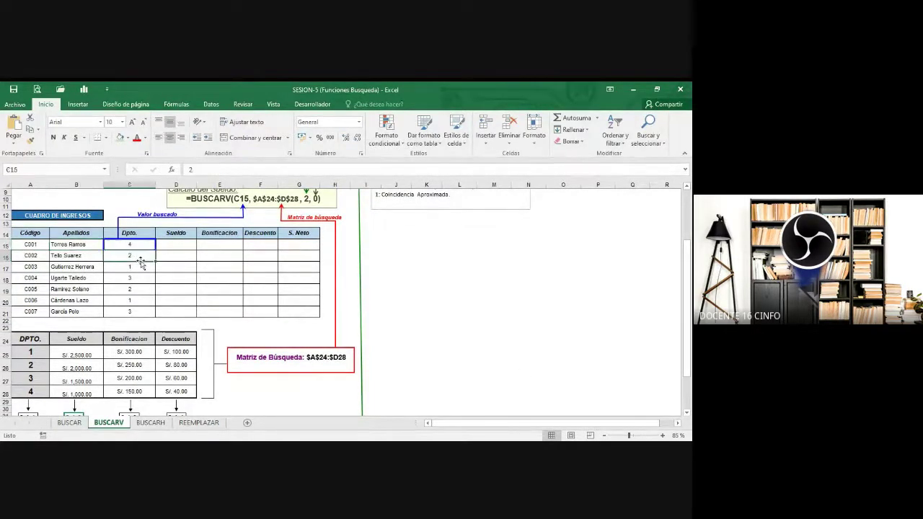
pyautogui.click(133, 277)
pyautogui.click(134, 267)
pyautogui.press('Down')
pyautogui.press('Down')
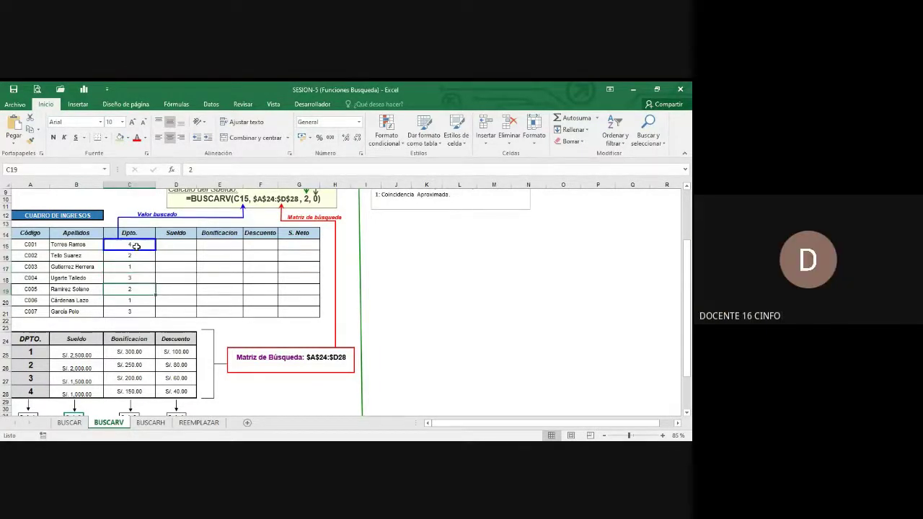
pyautogui.click(191, 247)
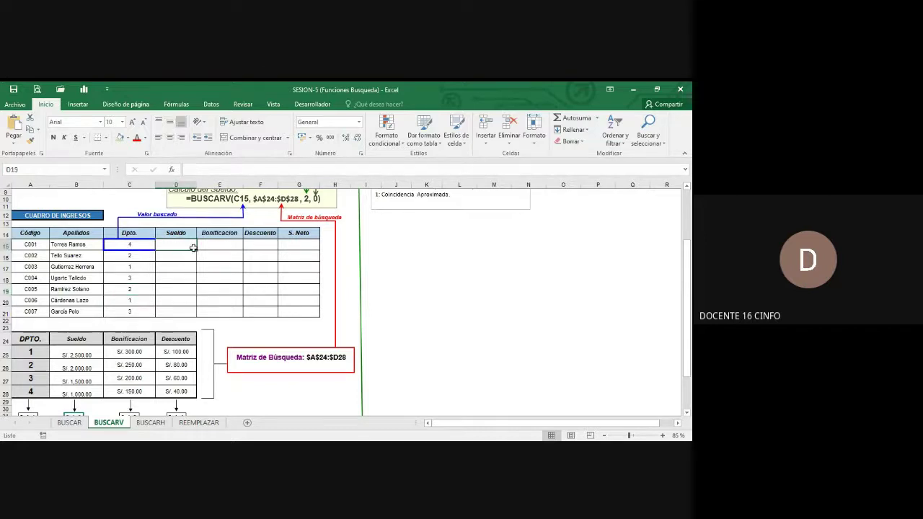
pyautogui.click(217, 247)
pyautogui.click(266, 248)
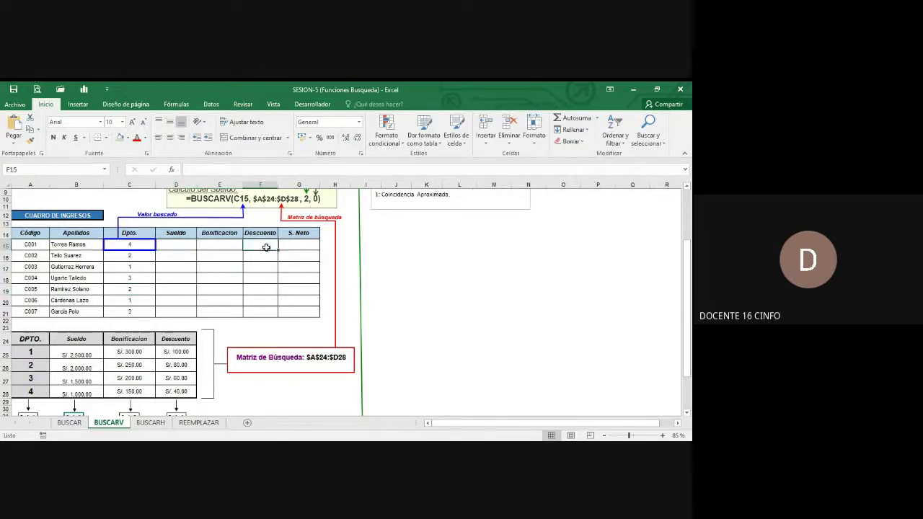
pyautogui.click(291, 247)
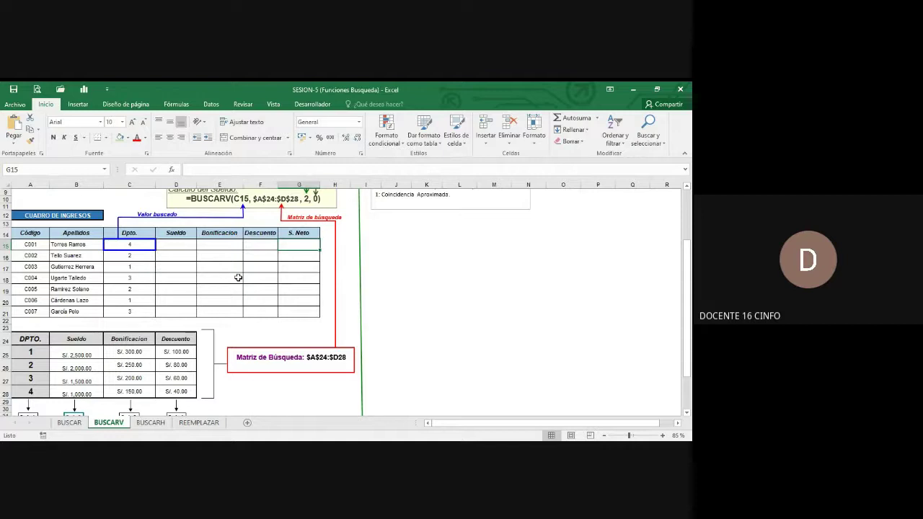
# Step: Fill the department lookup table A24:D28 with yellow and vertically centre the contents of all cells on the sheet
pyautogui.moveTo(32, 345); pyautogui.dragTo(181, 392)
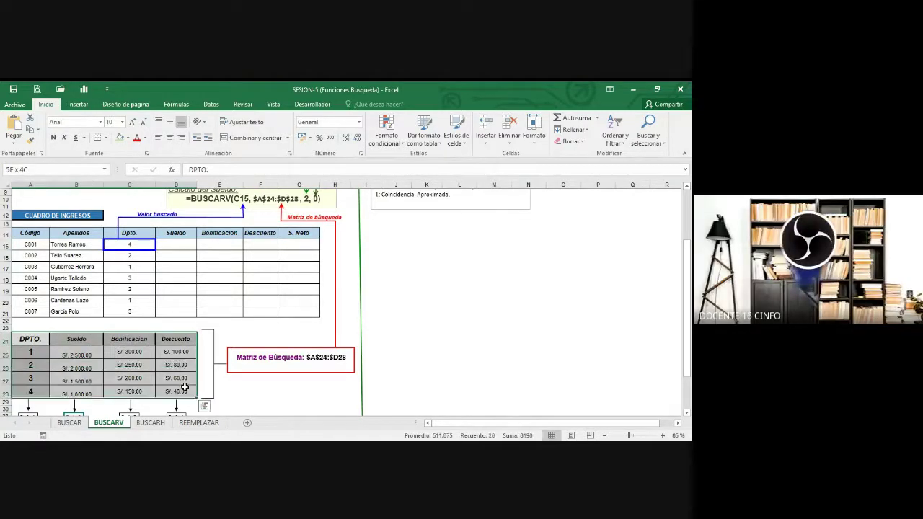
pyautogui.click(127, 139)
pyautogui.click(146, 221)
pyautogui.click(178, 312)
pyautogui.scroll(-1, 209, 285)
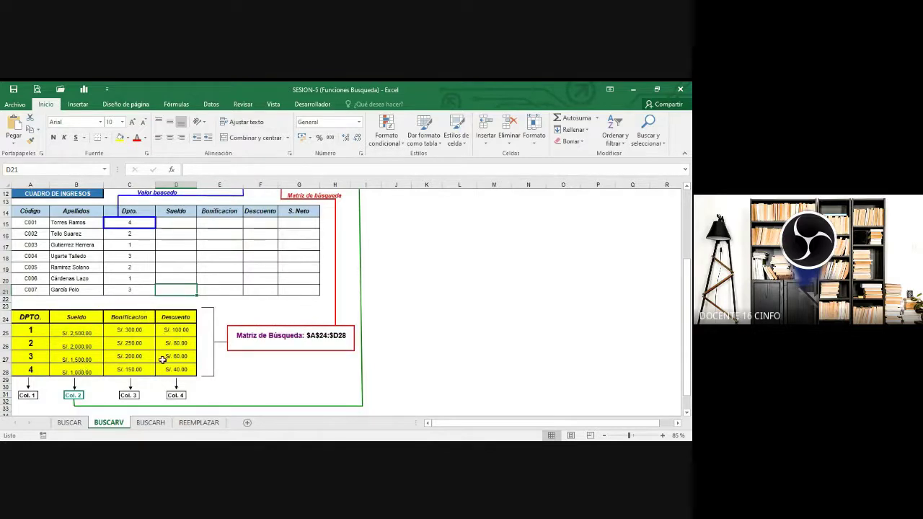
pyautogui.click(6, 184)
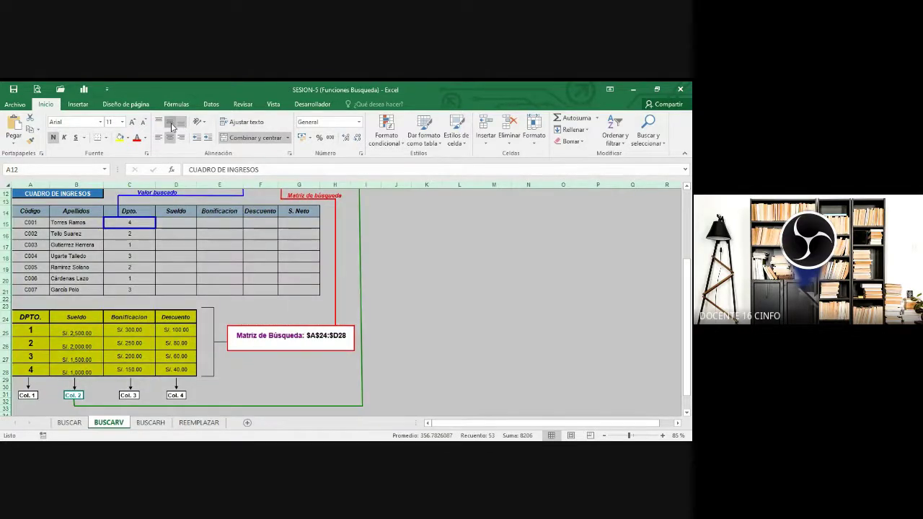
pyautogui.click(172, 126)
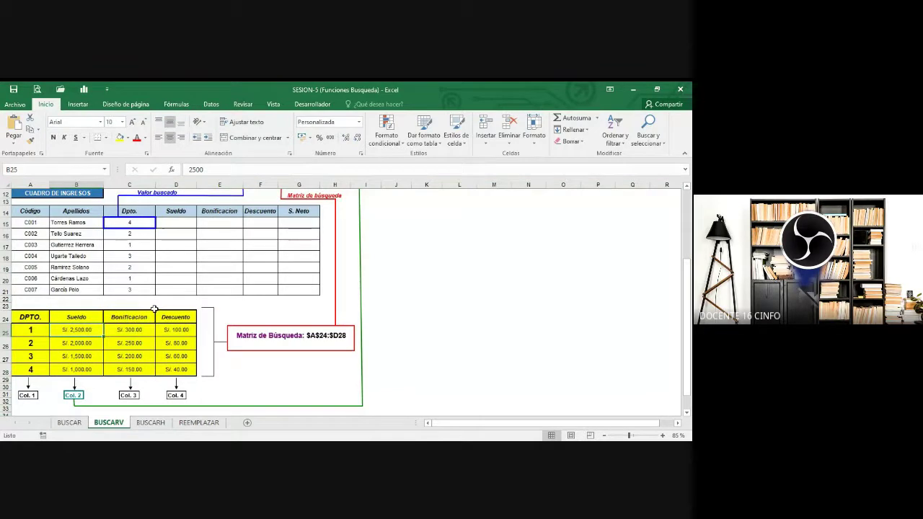
# Step: Compare the Dpto. values of the first employees with the matching department and Sueldo rows in the yellow lookup table
pyautogui.click(172, 222)
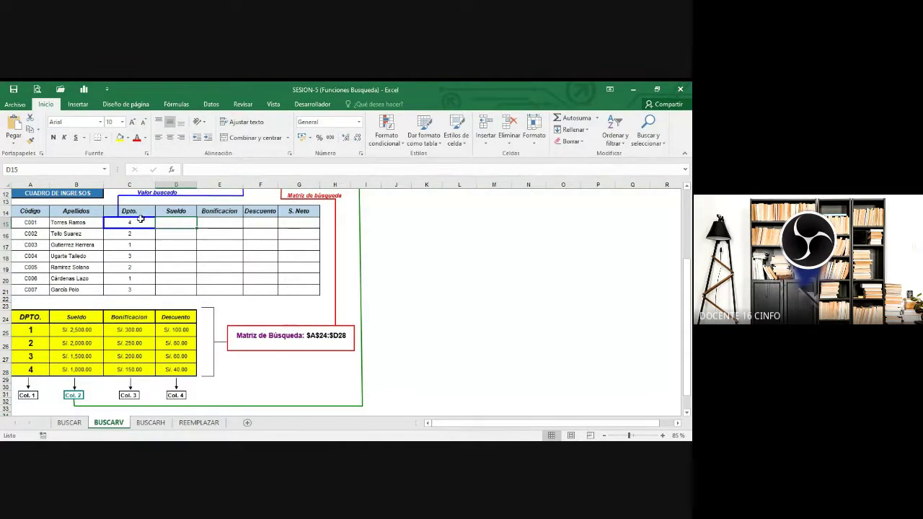
pyautogui.click(78, 370)
pyautogui.moveTo(49, 372); pyautogui.dragTo(71, 370)
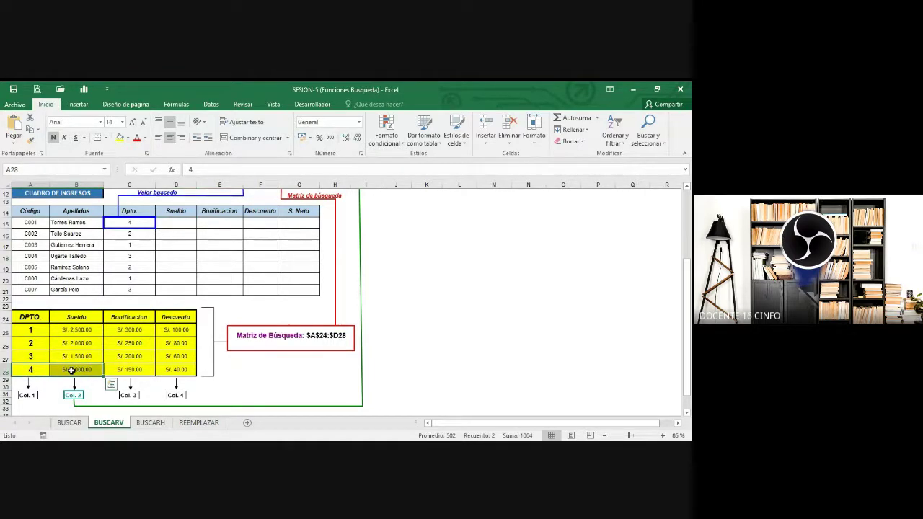
pyautogui.click(145, 234)
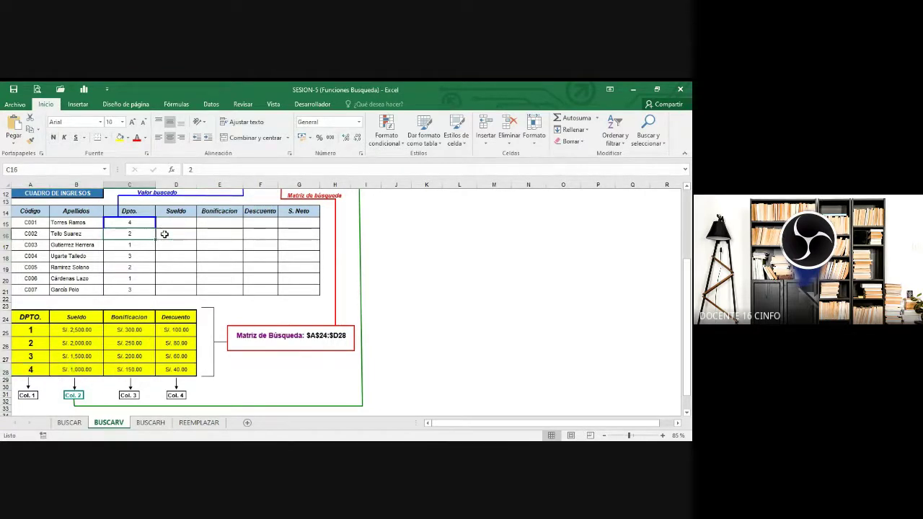
pyautogui.moveTo(48, 344); pyautogui.dragTo(77, 342)
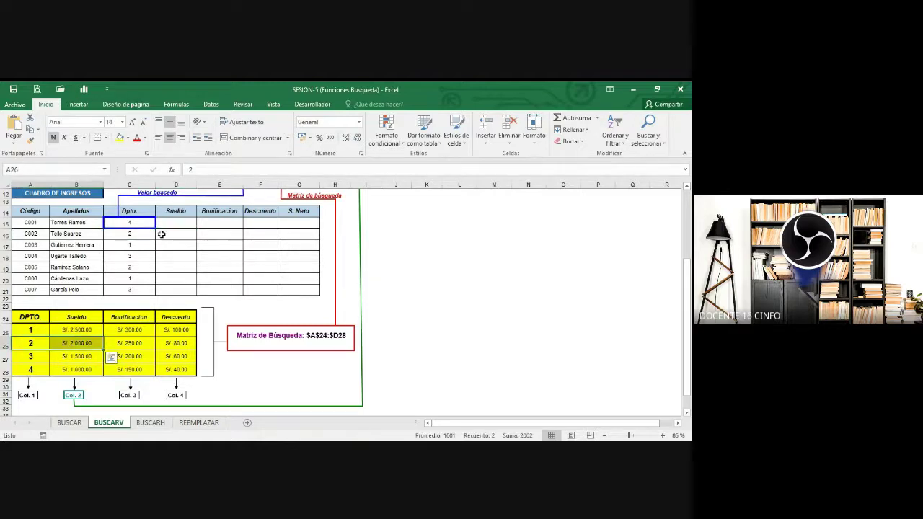
pyautogui.click(143, 246)
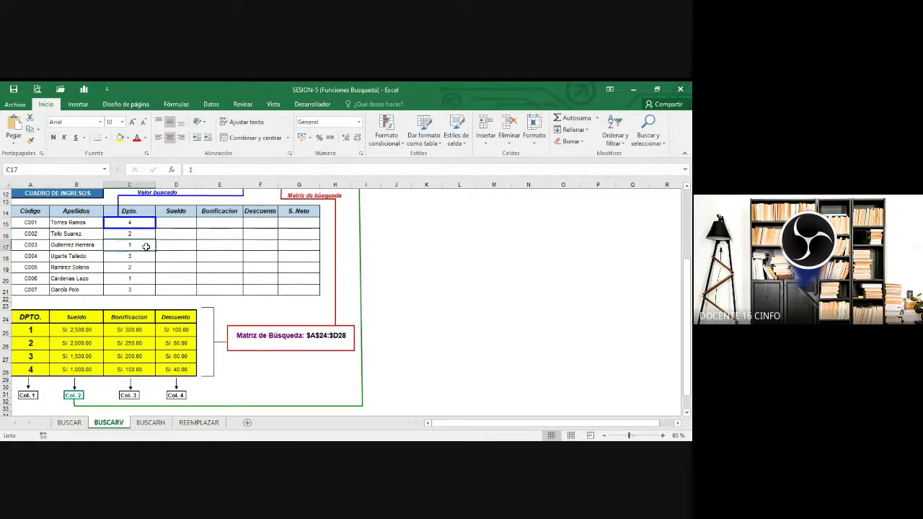
pyautogui.click(169, 245)
pyautogui.moveTo(38, 330); pyautogui.dragTo(66, 330)
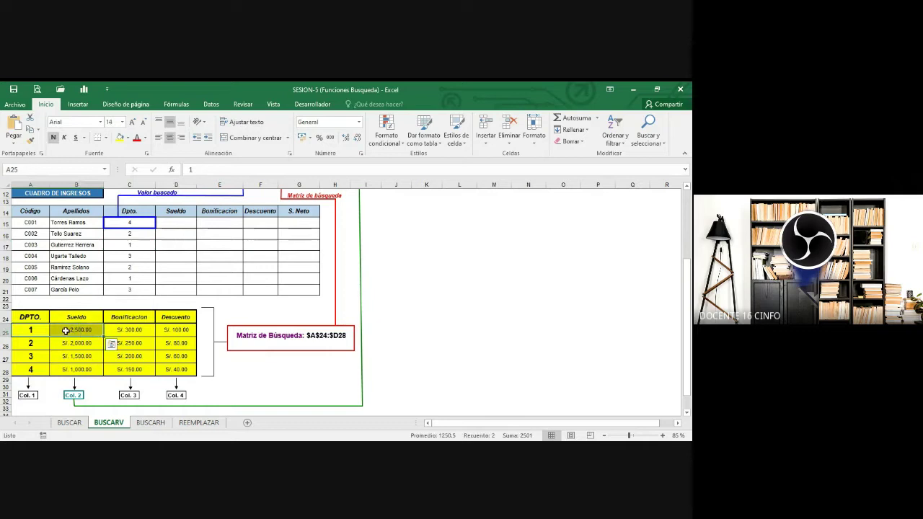
pyautogui.click(151, 267)
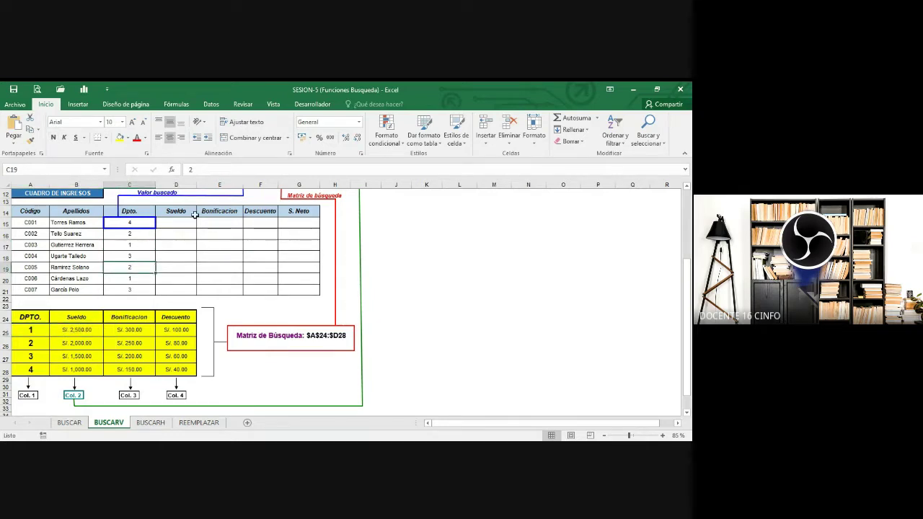
# Step: Widen the Sueldo column D to make room for a long formula and set the sheet zoom to 100%
pyautogui.moveTo(196, 186); pyautogui.dragTo(252, 186)
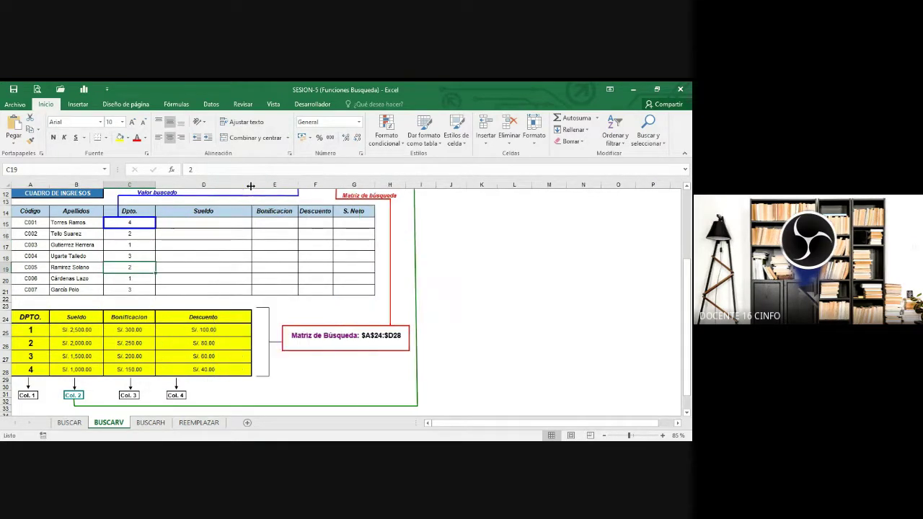
pyautogui.click(236, 224)
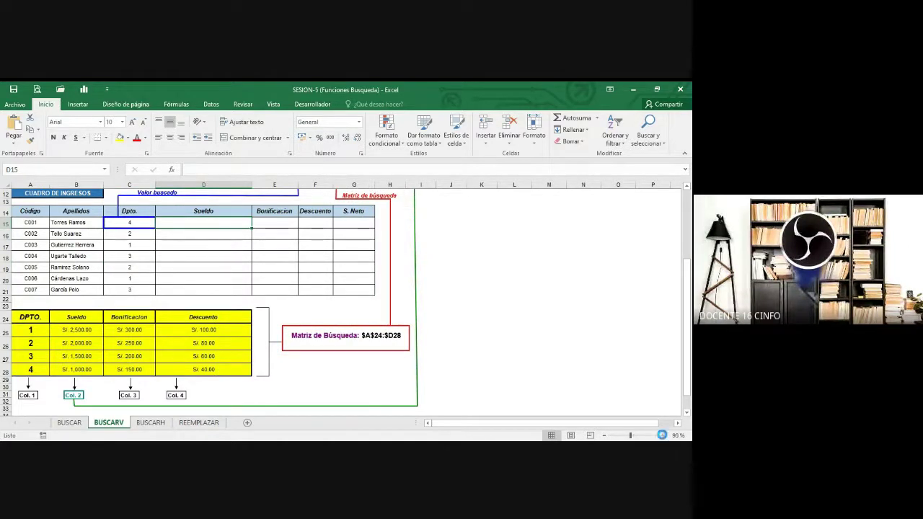
pyautogui.click(662, 435)
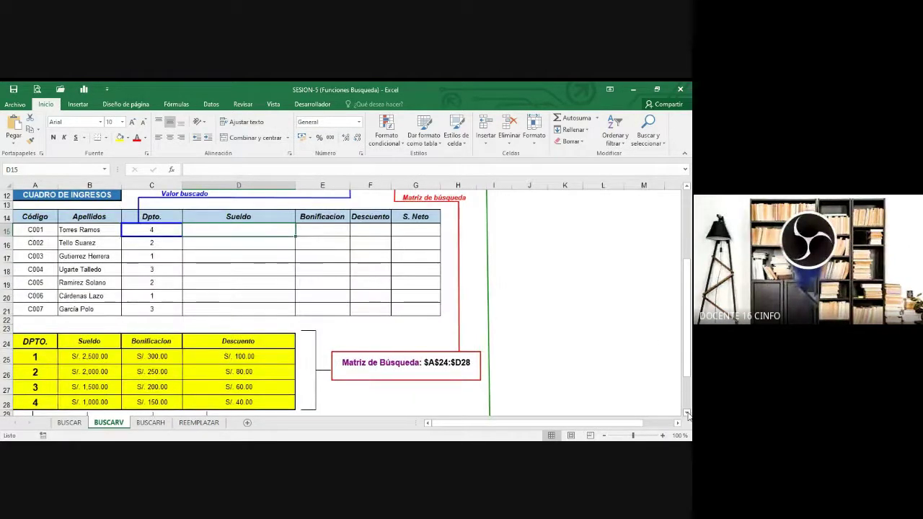
pyautogui.click(687, 414)
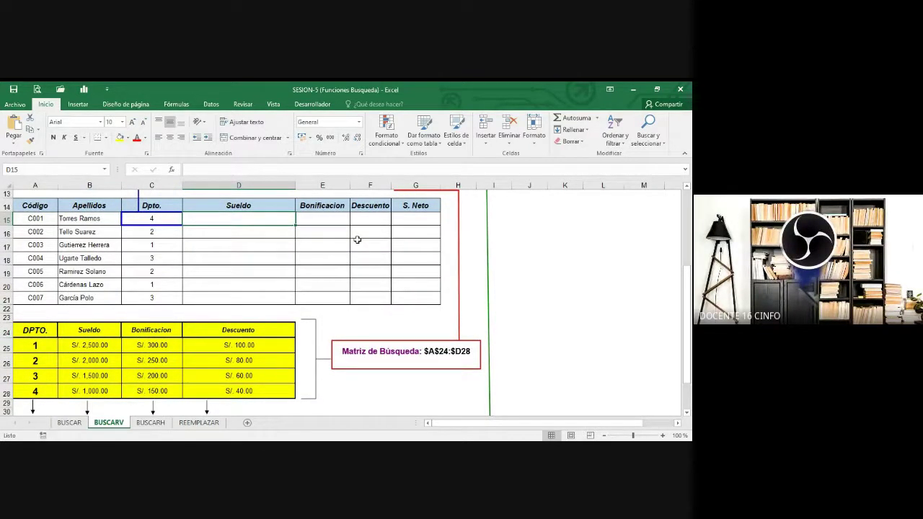
pyautogui.moveTo(296, 180); pyautogui.dragTo(349, 188)
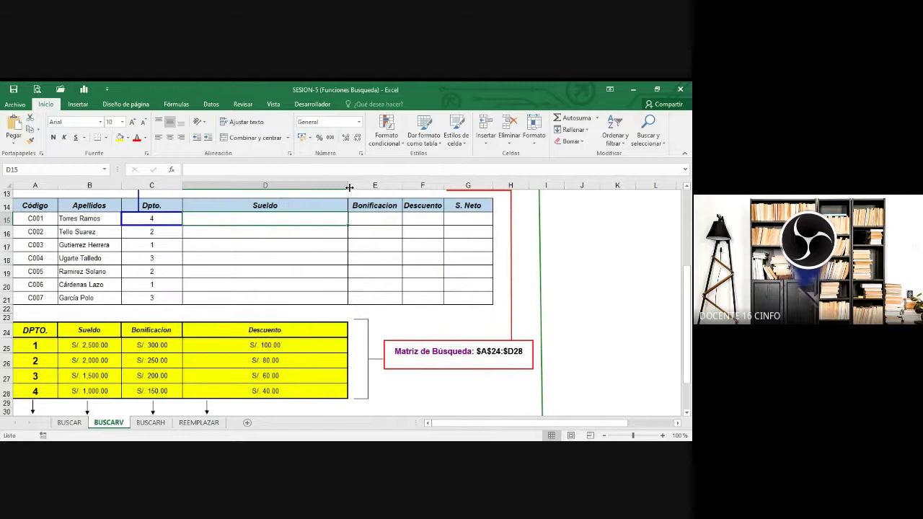
# Step: Begin a BUSCARV formula in Sueldo cell D15 with the department in C15 as the lookup value
pyautogui.write('=')
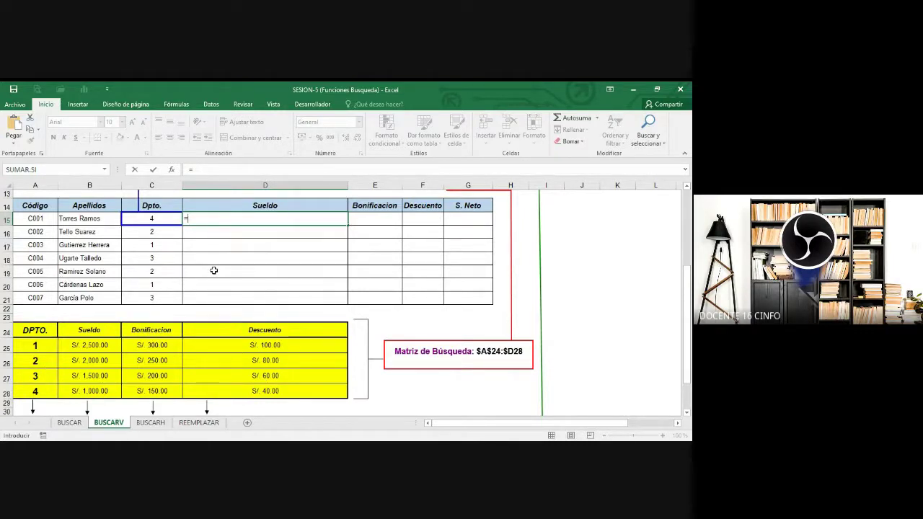
pyautogui.write('BUSCART')
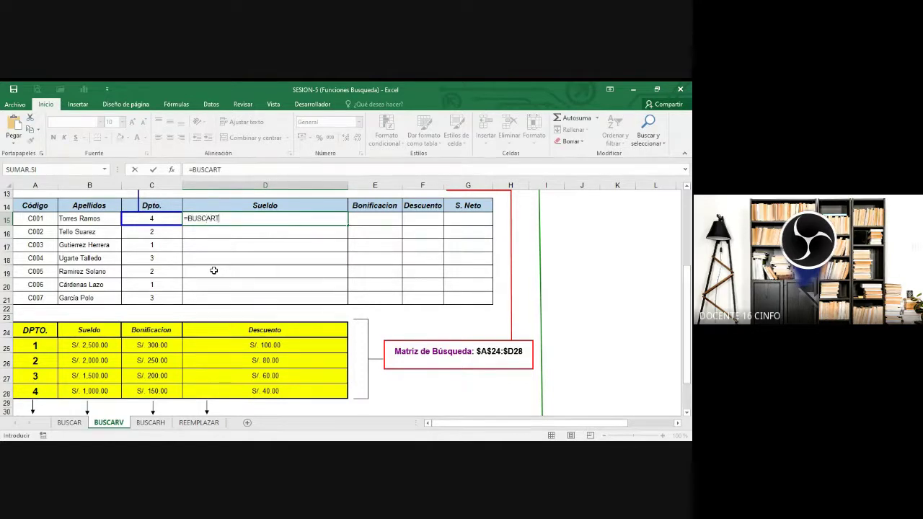
pyautogui.press('BackSpace')
pyautogui.write('V(')
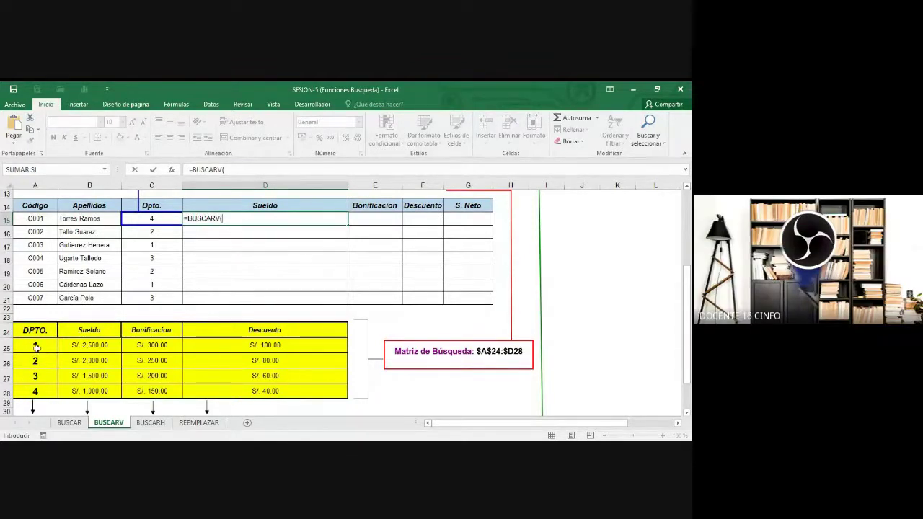
pyautogui.click(167, 217)
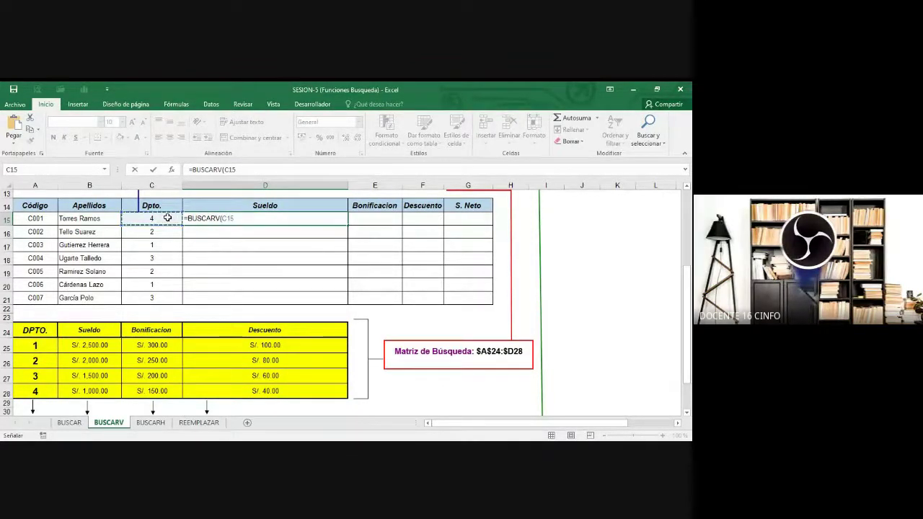
pyautogui.write(';')
pyautogui.moveTo(54, 351); pyautogui.dragTo(267, 391)
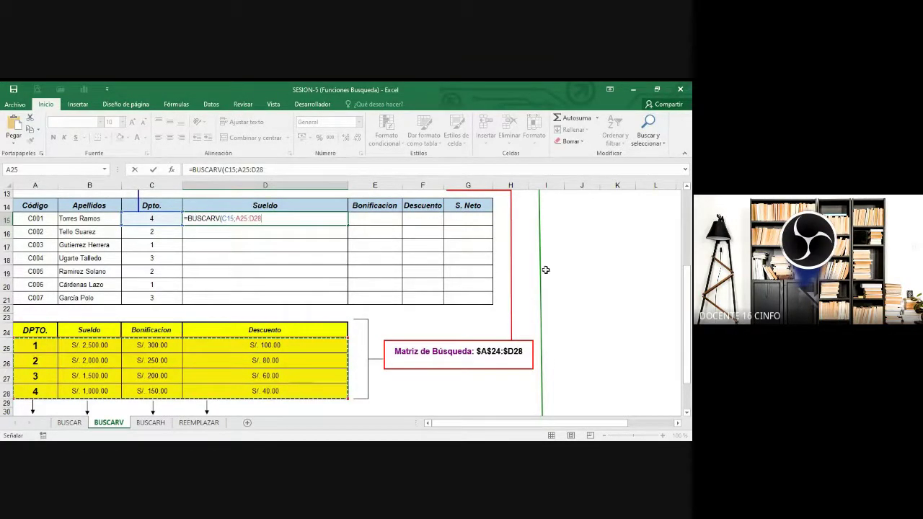
pyautogui.scroll(1, 637, 234)
pyautogui.scroll(1, 638, 234)
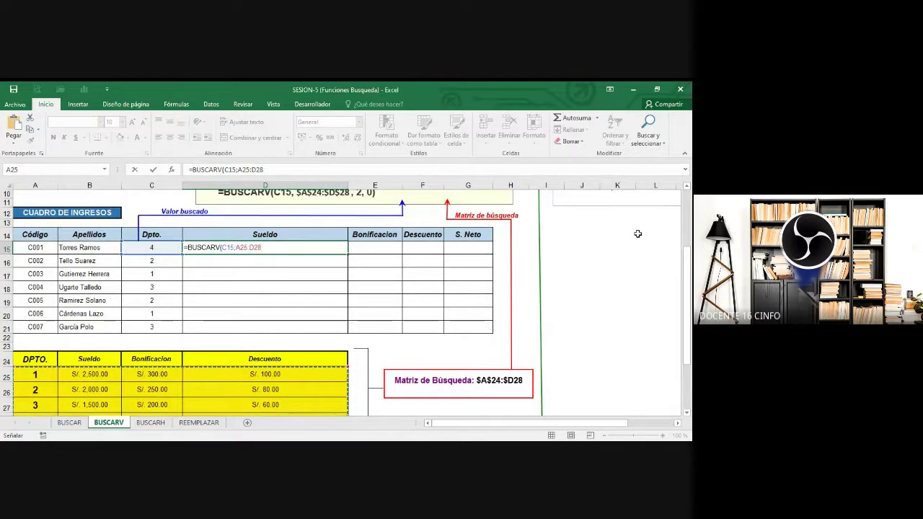
pyautogui.scroll(-1, 638, 234)
pyautogui.scroll(2, 637, 234)
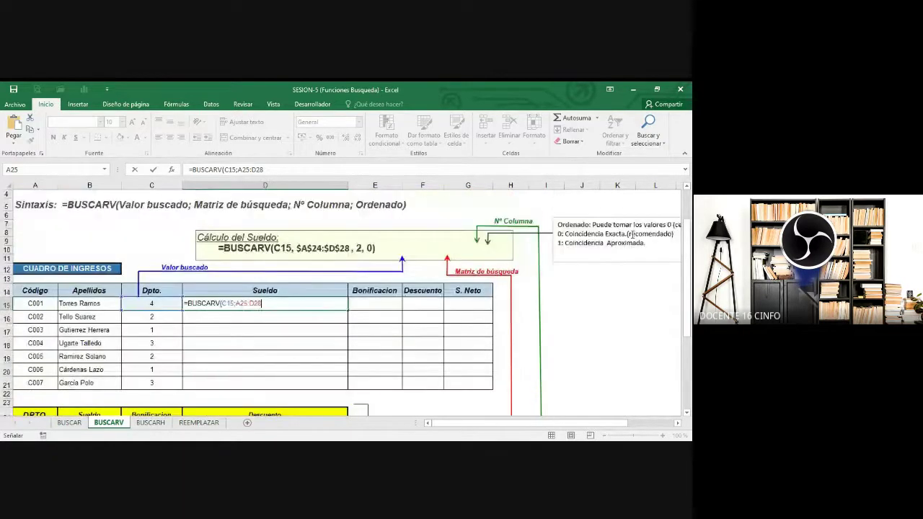
pyautogui.scroll(-3, 310, 247)
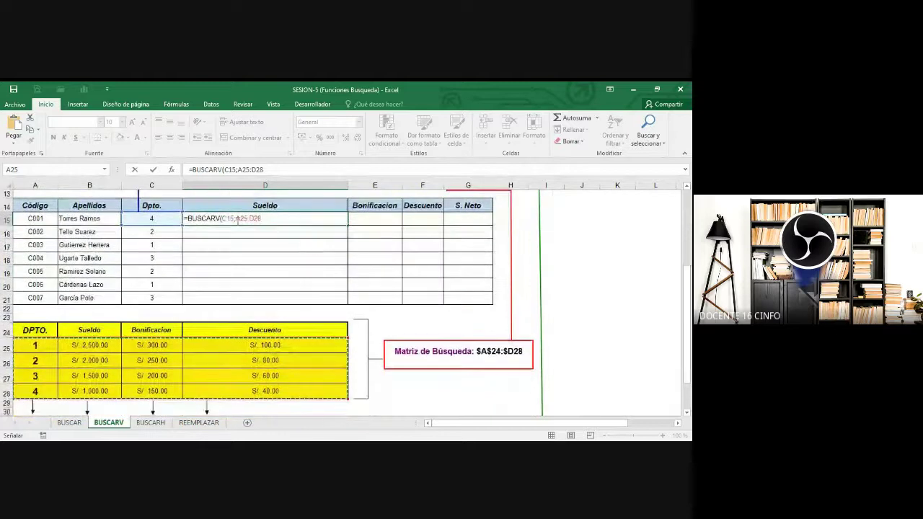
pyautogui.press('BackSpace')
pyautogui.press('BackSpace')
pyautogui.press('BackSpace')
pyautogui.press('BackSpace')
pyautogui.press('BackSpace')
pyautogui.press('BackSpace')
pyautogui.press('BackSpace')
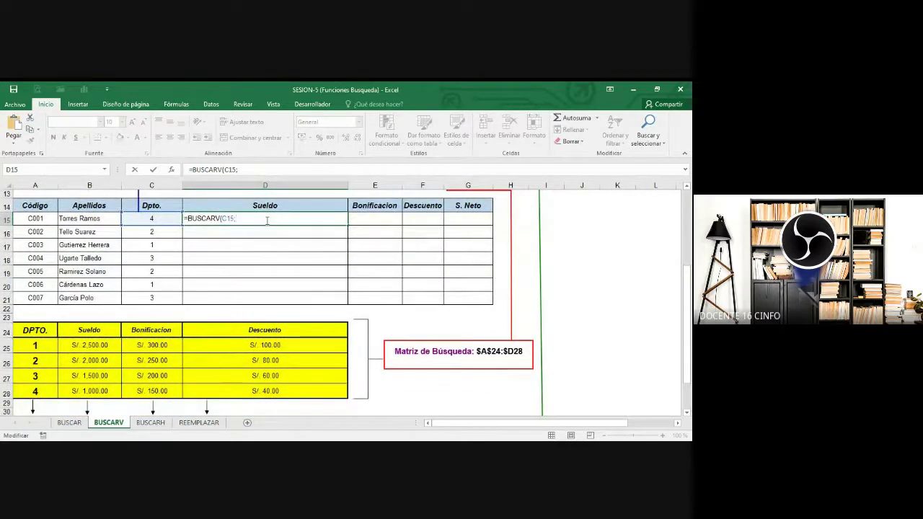
# Step: Complete the D15 formula as =BUSCARV(C15;A24:D28;2;0), using the department table with its header row as the matrix
pyautogui.moveTo(51, 333); pyautogui.dragTo(276, 389)
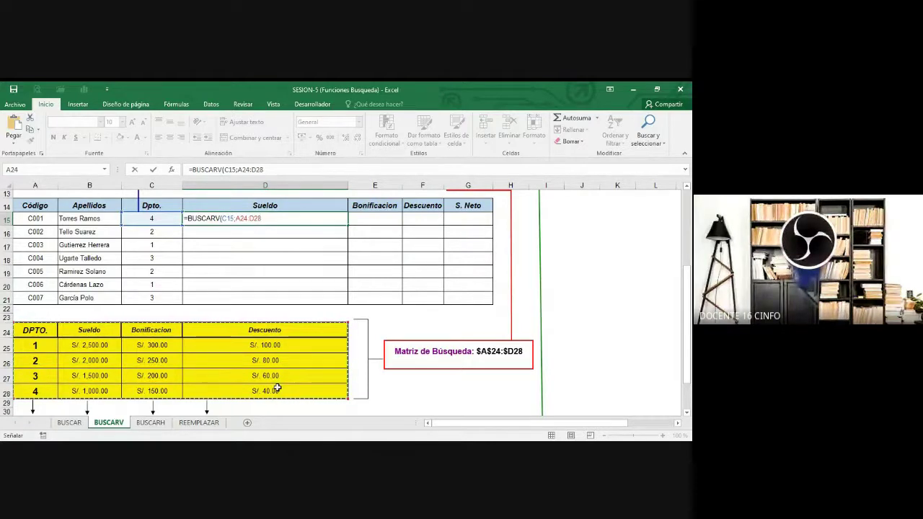
pyautogui.write(';')
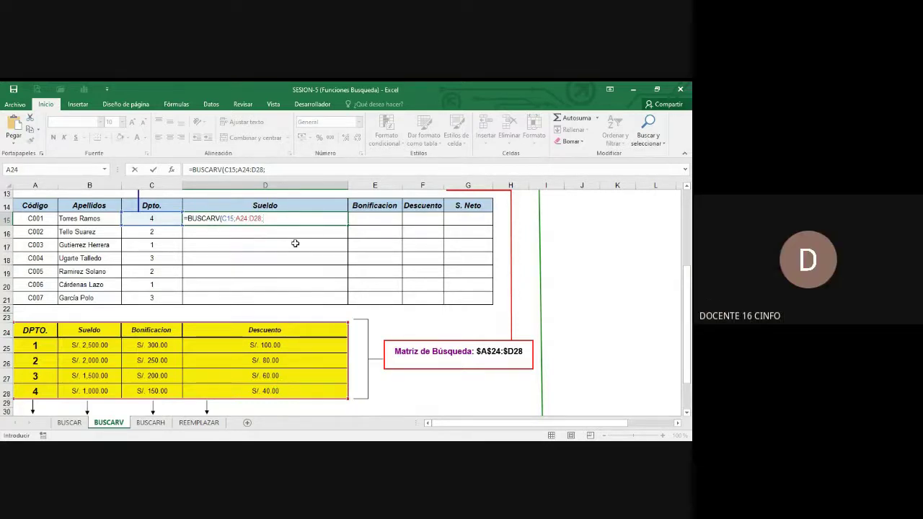
pyautogui.scroll(-1, 275, 245)
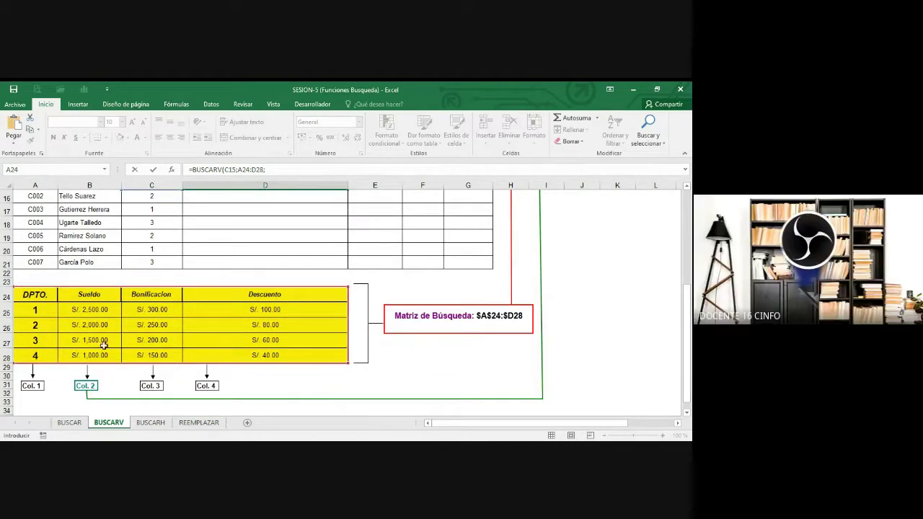
pyautogui.scroll(2, 317, 303)
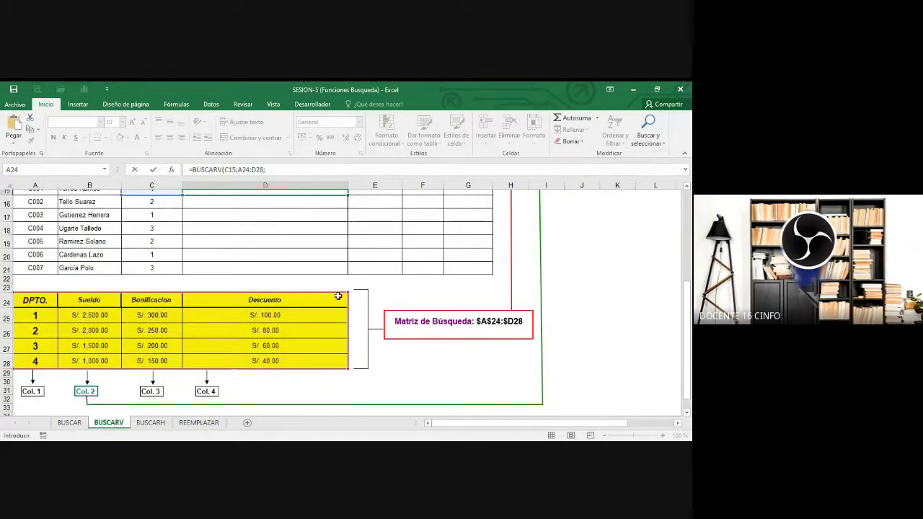
pyautogui.write('2')
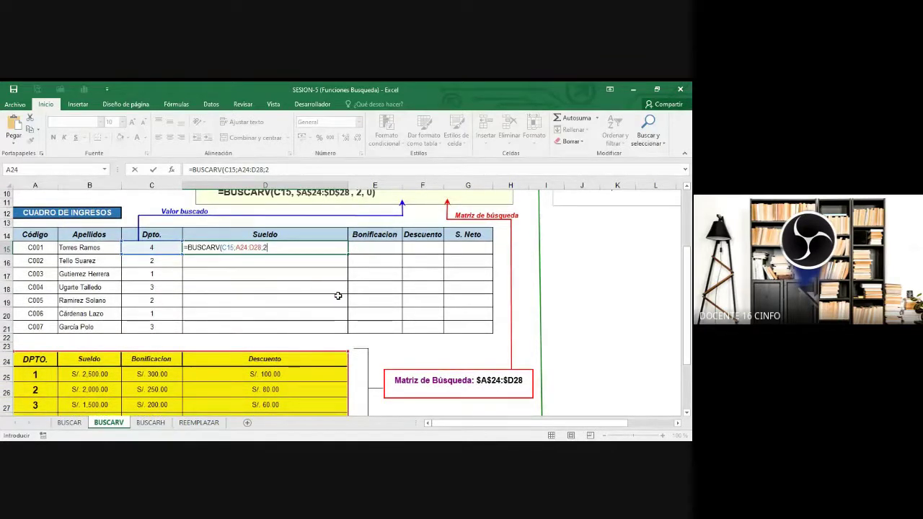
pyautogui.write(';')
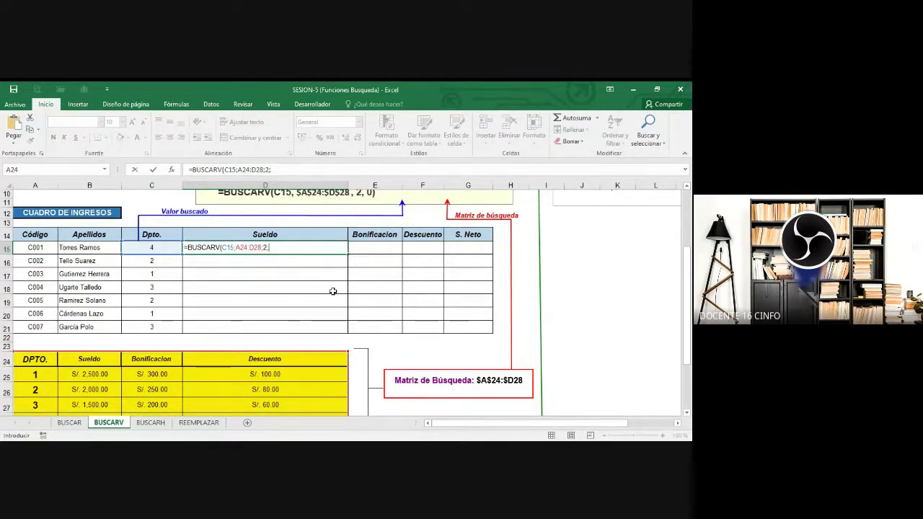
pyautogui.write('0)')
pyautogui.hotkey('ctrl', 'Return')
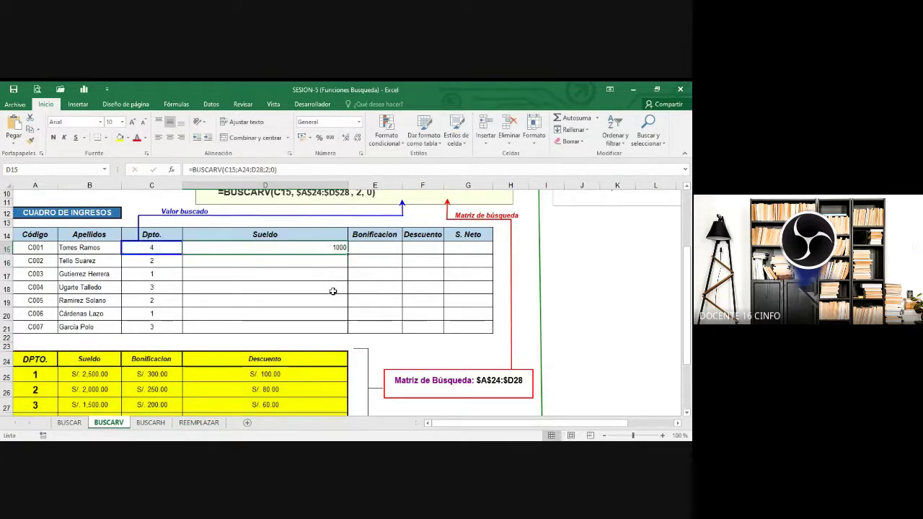
# Step: Enlarge the font of Sueldo cell D15 by five size increments
pyautogui.click(132, 122)
pyautogui.click(133, 122)
pyautogui.click(132, 121)
pyautogui.click(133, 122)
pyautogui.click(133, 122)
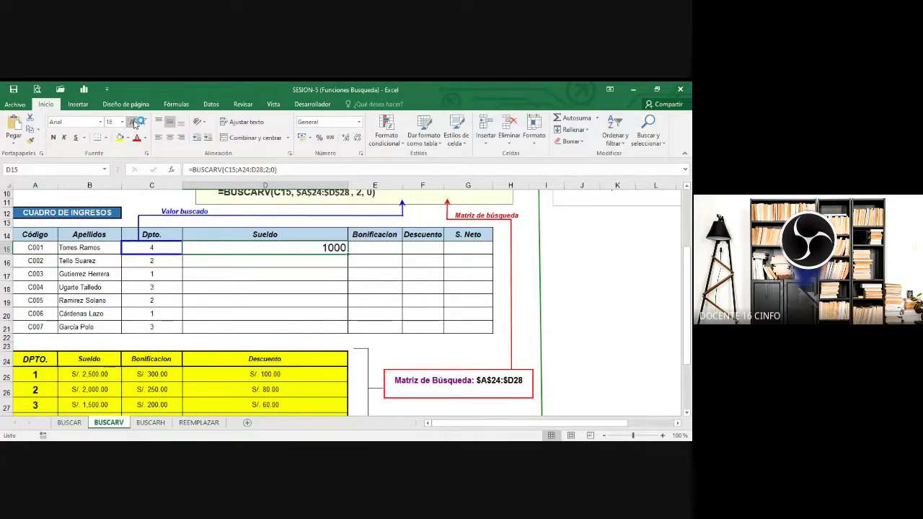
# Step: Make the matrix in the D15 BUSCARV formula absolute as $A$24:$D$28 and widen column D further
pyautogui.press('F2')
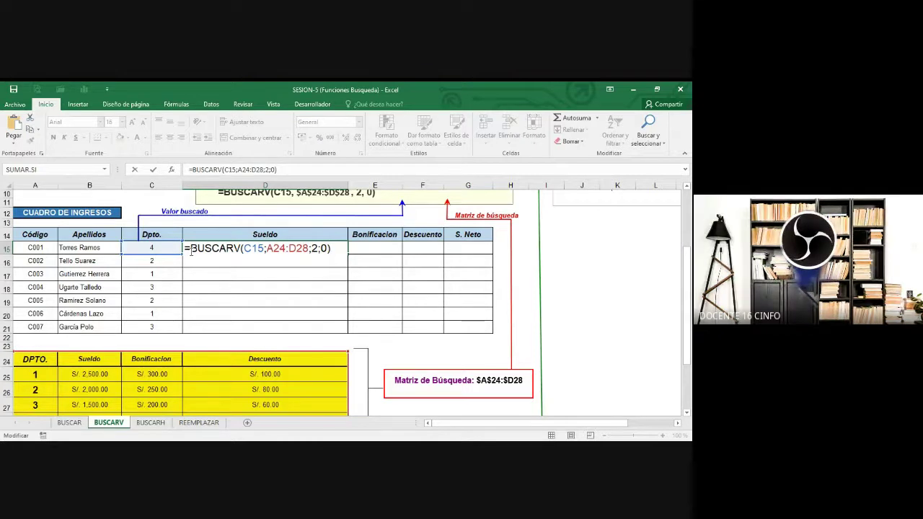
pyautogui.click(272, 249)
pyautogui.press('F4')
pyautogui.click(305, 251)
pyautogui.press('F4')
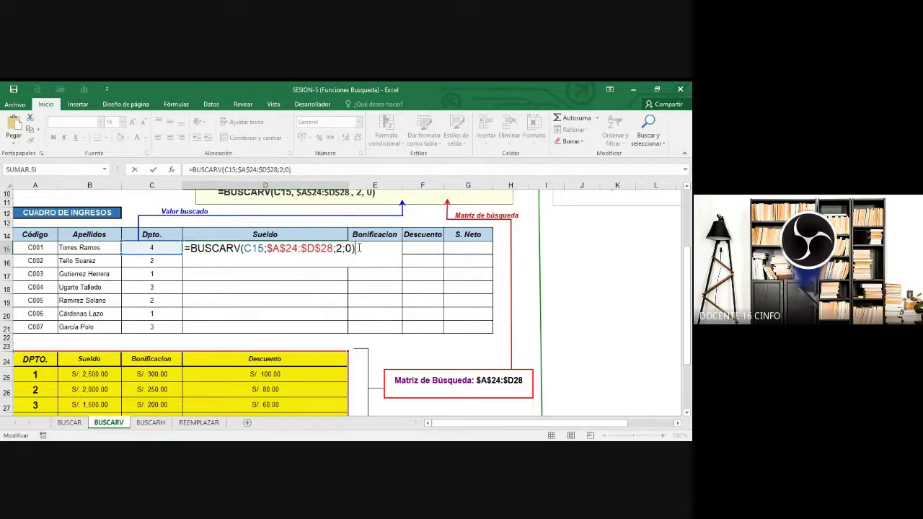
pyautogui.press('Return')
pyautogui.moveTo(349, 185); pyautogui.dragTo(424, 186)
pyautogui.click(385, 251)
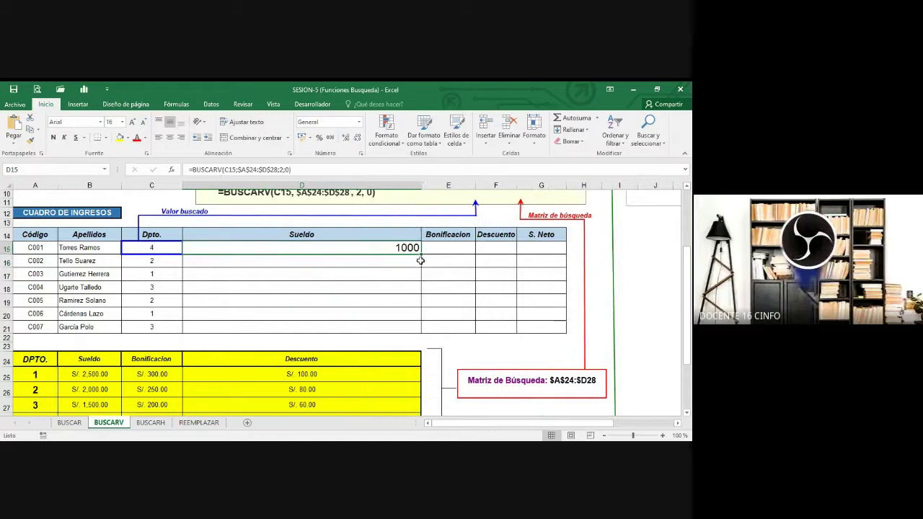
# Step: Open the D15 formula for editing and review its arguments against the Dpto. column and the department table
pyautogui.press('F2')
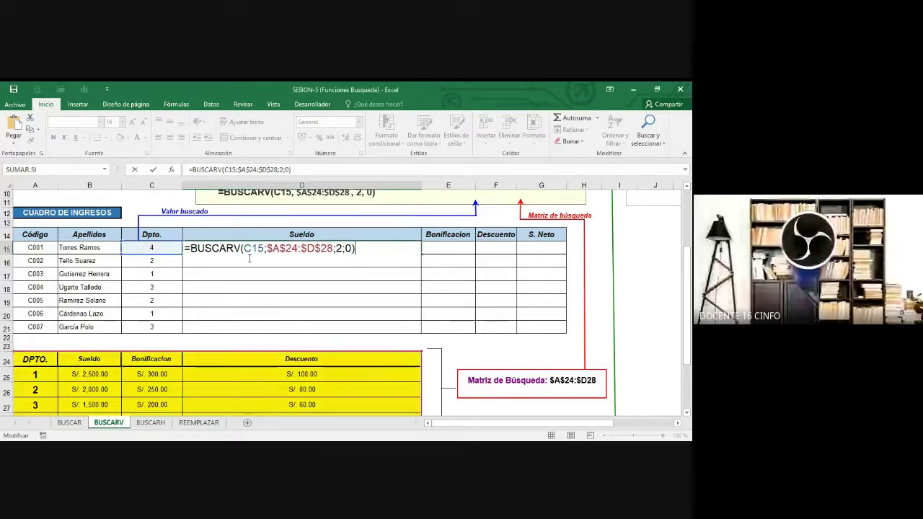
pyautogui.scroll(-1, 159, 253)
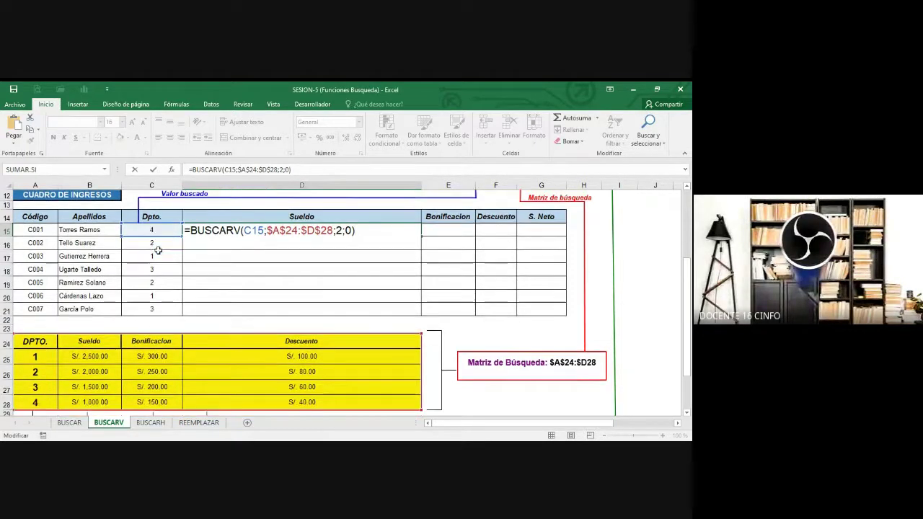
pyautogui.scroll(-1, 157, 251)
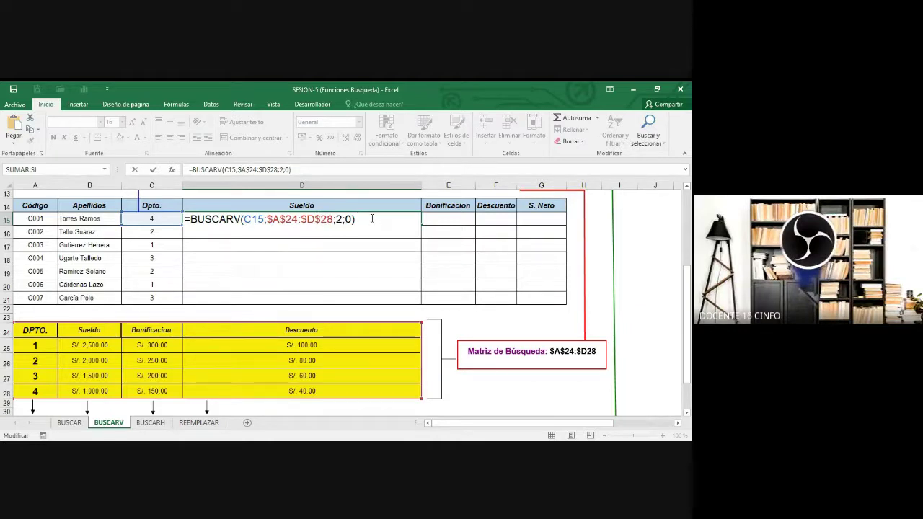
# Step: Commit the D15 lookup formula and narrow the Sueldo column to slightly wider than its content
pyautogui.hotkey('alt', 'Tab')
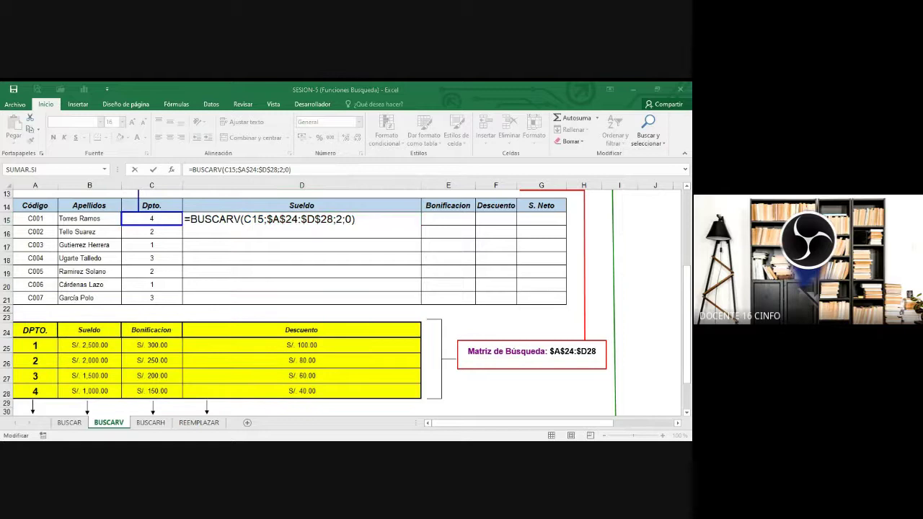
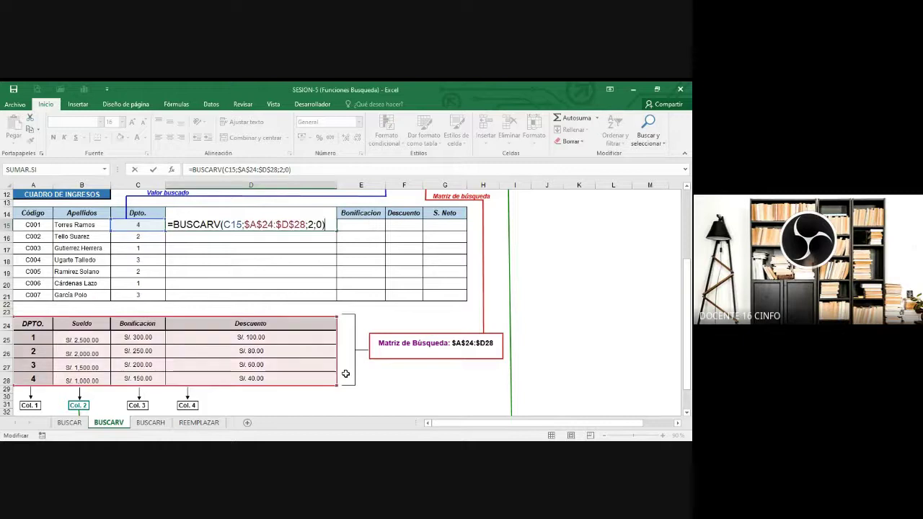
pyautogui.press('Return')
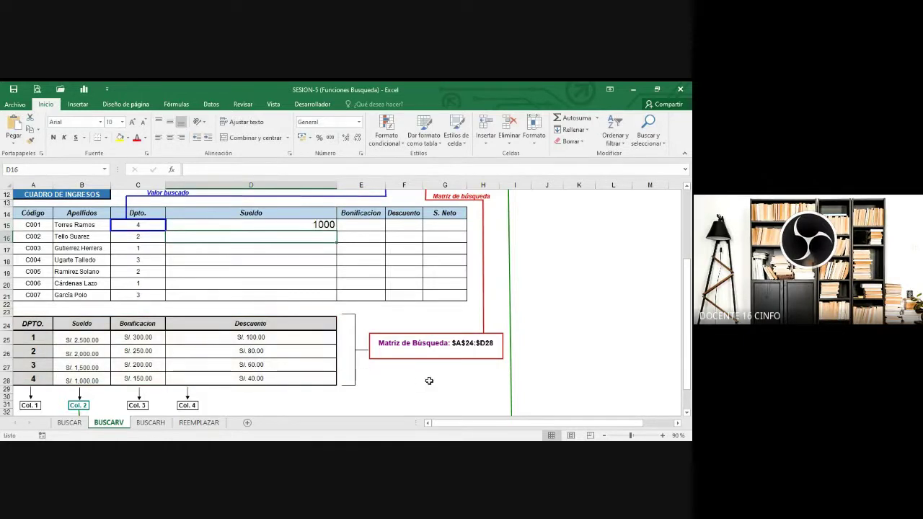
pyautogui.doubleClick(337, 185)
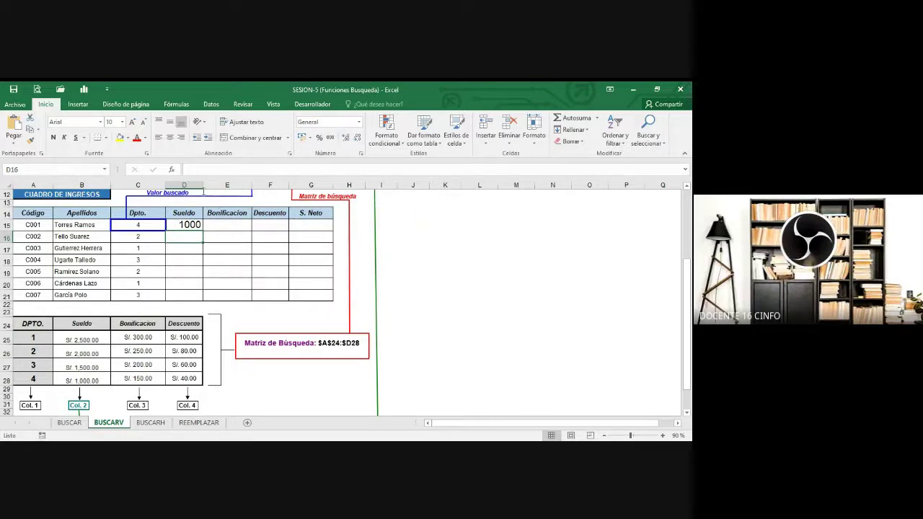
pyautogui.moveTo(203, 185); pyautogui.dragTo(217, 185)
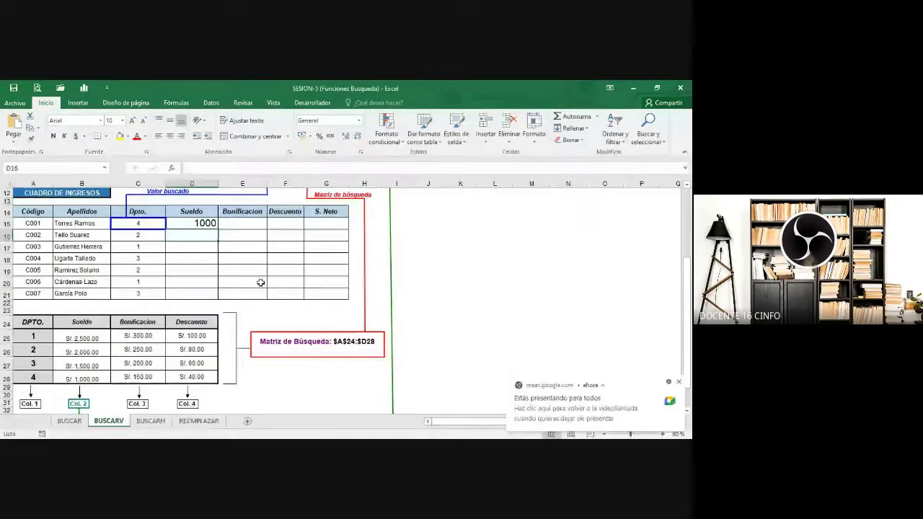
# Step: Widen the Bonificacion column and fill the department table A24:D28 with yellow
pyautogui.moveTo(267, 184); pyautogui.dragTo(371, 185)
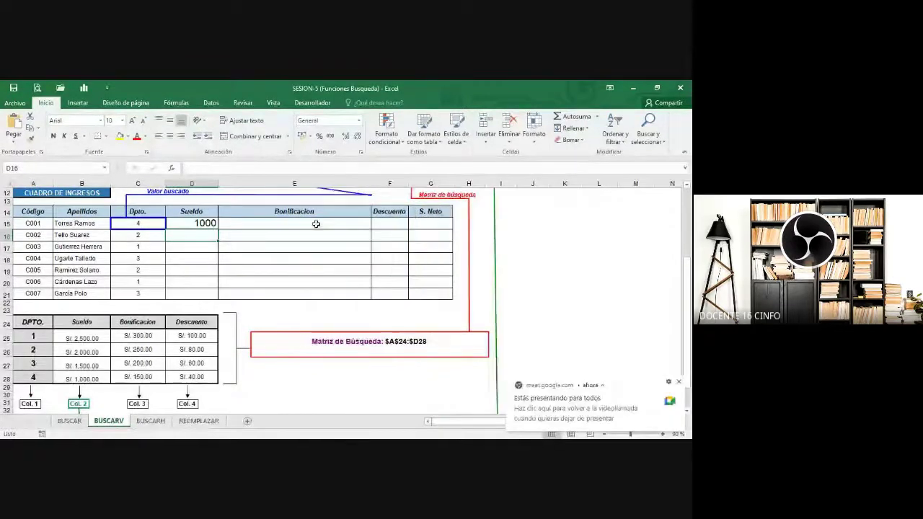
pyautogui.moveTo(34, 326); pyautogui.dragTo(189, 379)
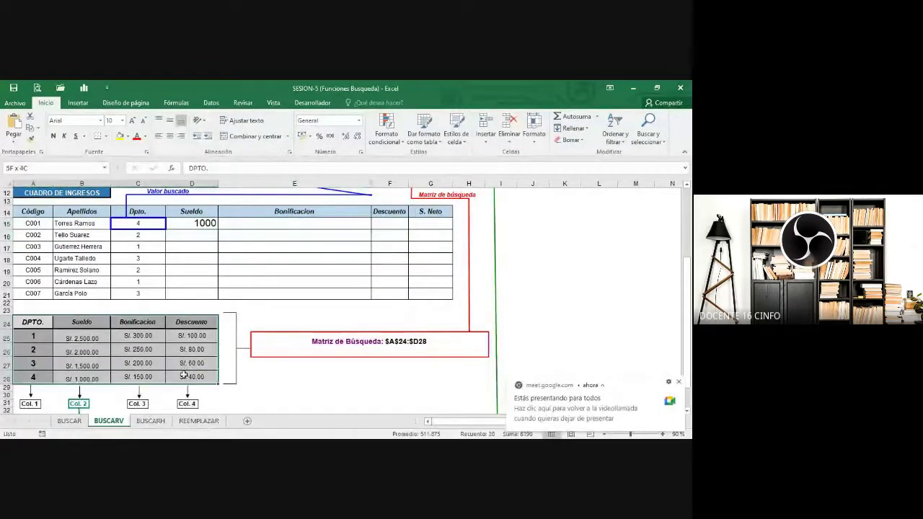
pyautogui.click(119, 137)
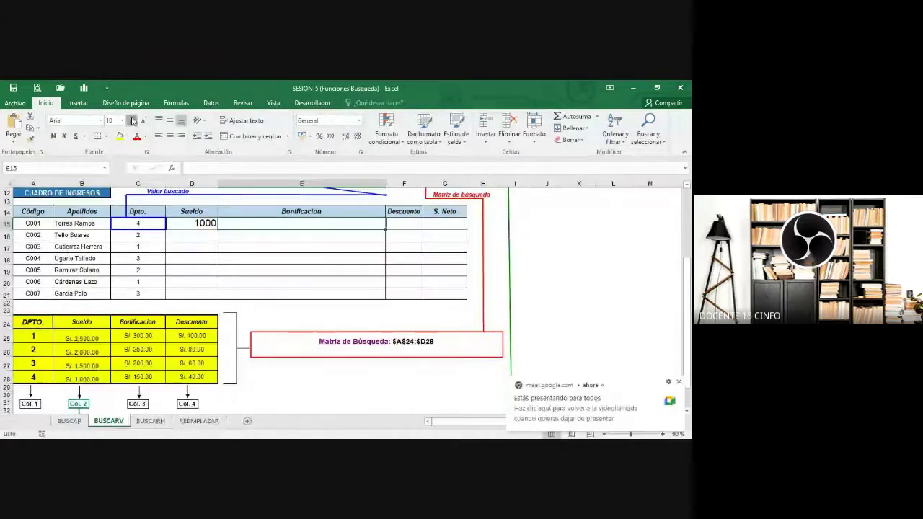
# Step: Write =BUSCARV(C15;A24:D28;3;0) in Bonificacion cell E15 to look up the department's bonus
pyautogui.write('=')
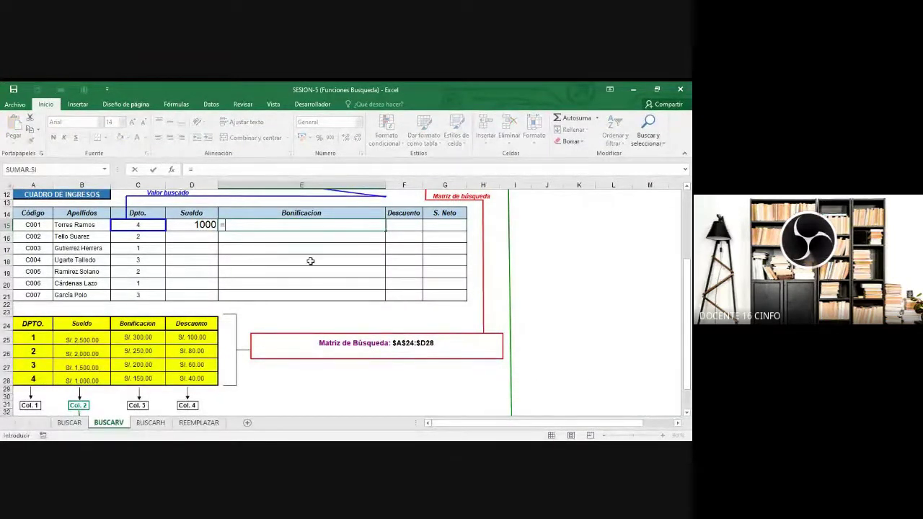
pyautogui.write('BUSC')
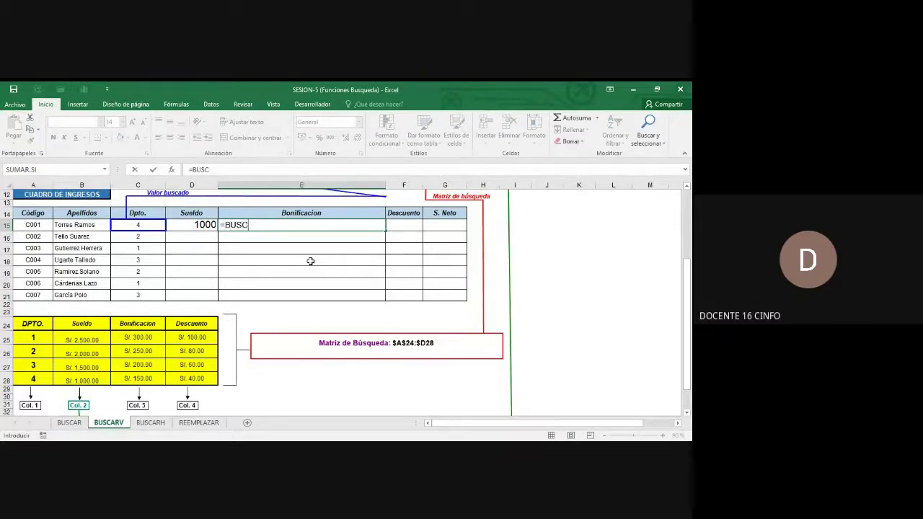
pyautogui.write('ARV(')
pyautogui.click(151, 226)
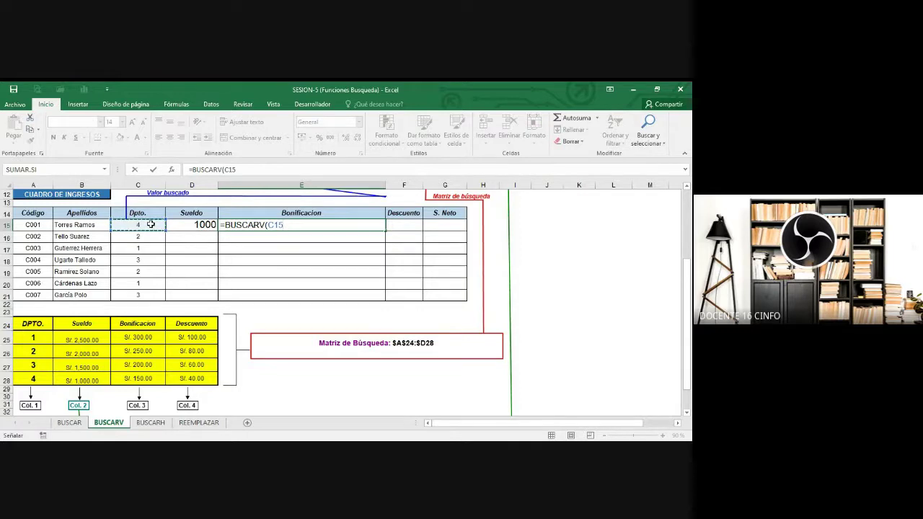
pyautogui.write(';')
pyautogui.moveTo(38, 326); pyautogui.dragTo(206, 380)
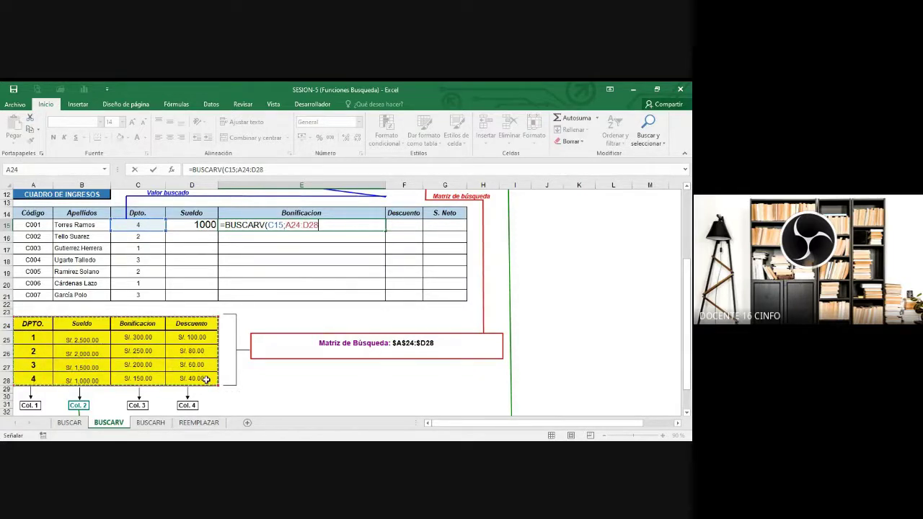
pyautogui.write(';')
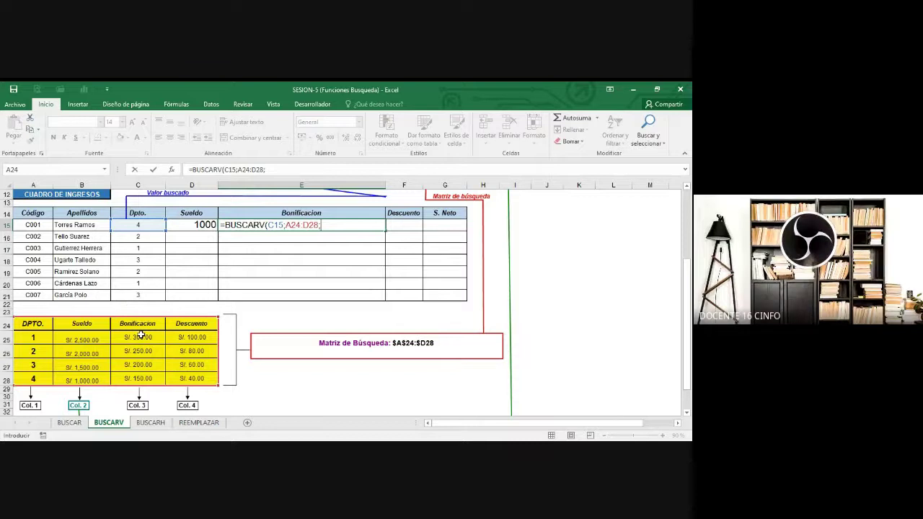
pyautogui.write('3')
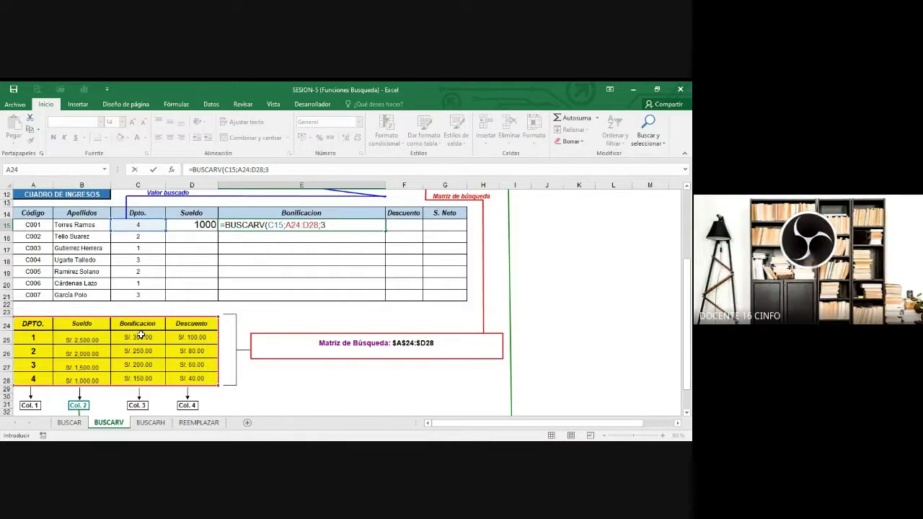
pyautogui.write(';0)')
# Step: Make the matrix in the E15 BUSCARV formula absolute as $A$24:$D$28 and review its arguments
pyautogui.click(295, 222)
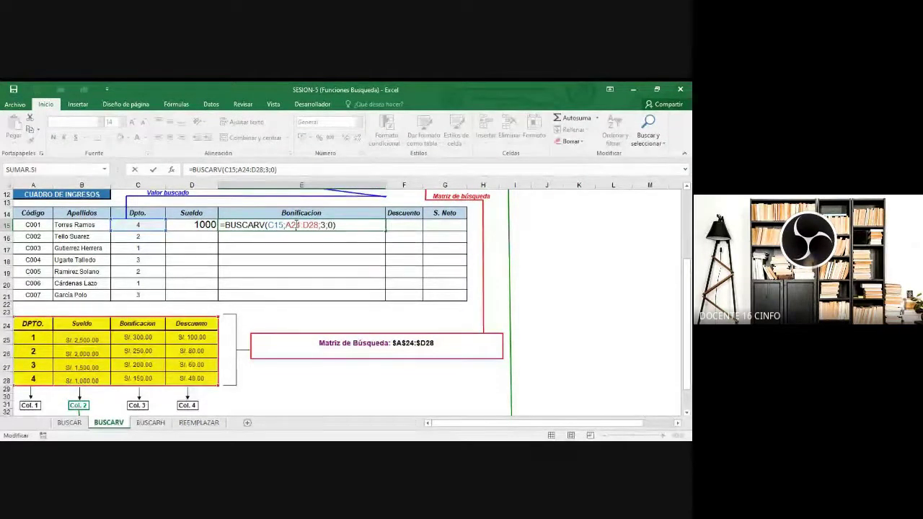
pyautogui.press('F4')
pyautogui.click(325, 225)
pyautogui.press('F4')
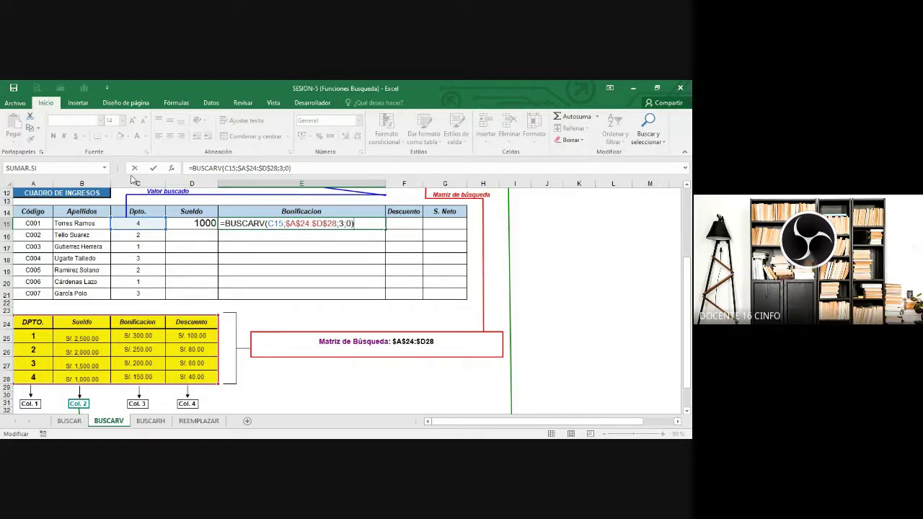
pyautogui.press('Left')
pyautogui.press('Left')
pyautogui.press('Left')
pyautogui.press('Left')
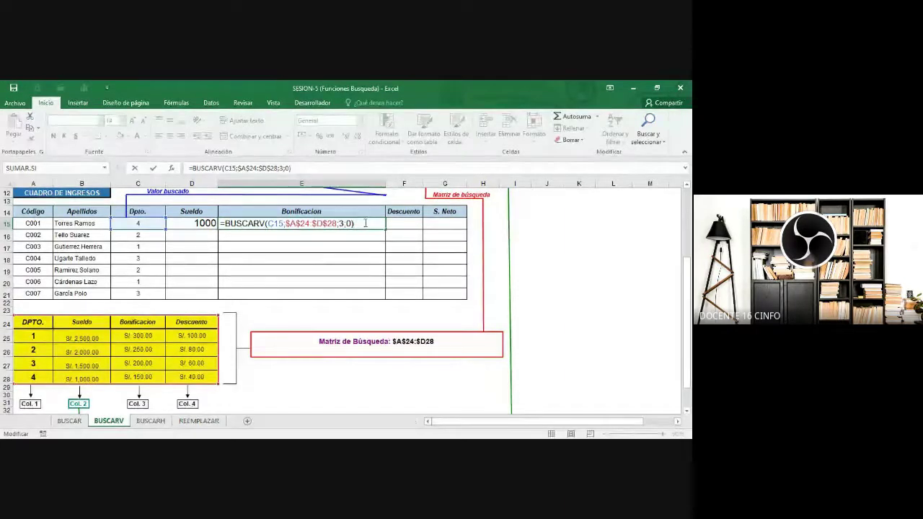
# Step: Copy the full text of the E15 formula, commit the cell, and widen the Descuento column
pyautogui.moveTo(364, 223); pyautogui.dragTo(219, 224)
pyautogui.hotkey('ctrl', 'c')
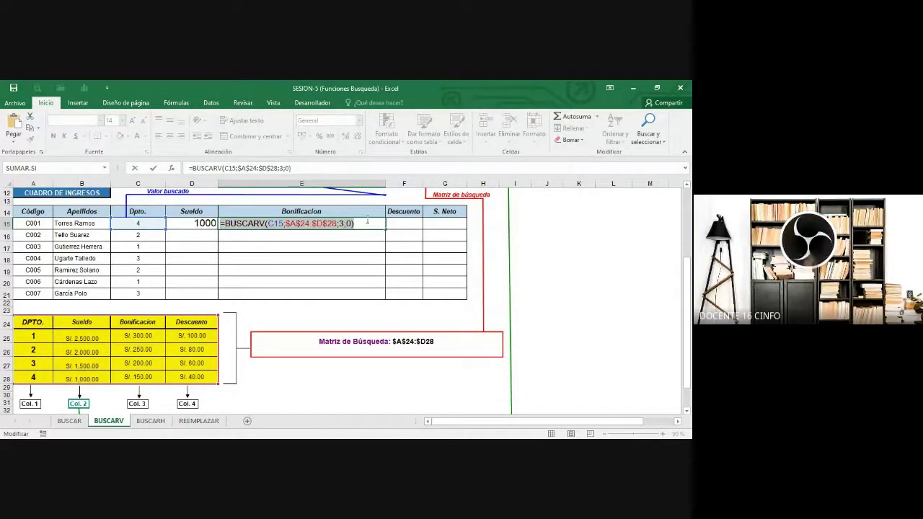
pyautogui.click(375, 222)
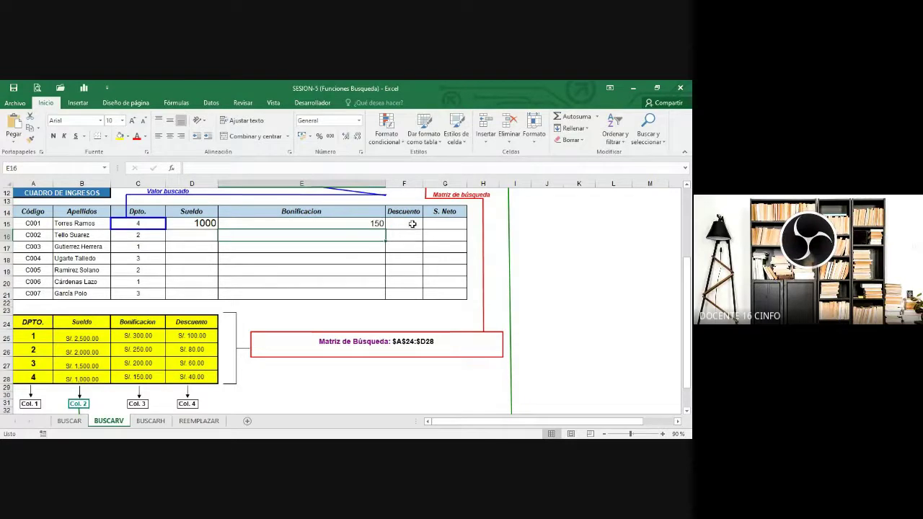
pyautogui.click(412, 223)
pyautogui.moveTo(423, 185); pyautogui.dragTo(546, 186)
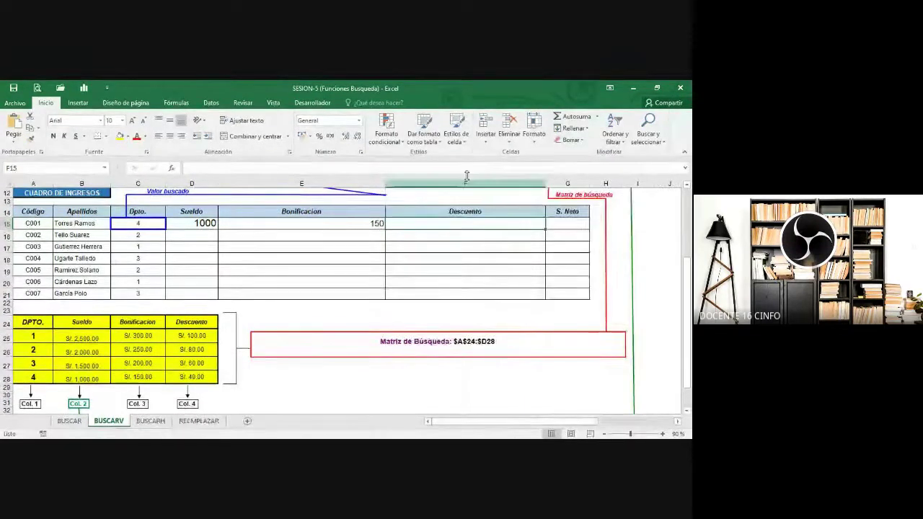
# Step: Paste the copied formula into Descuento cell F15 with column index 4, then reopen =BUSCARV(C15;$A$24:$D$28;4;0) for review
pyautogui.click(468, 168)
pyautogui.hotkey('ctrl', 'v')
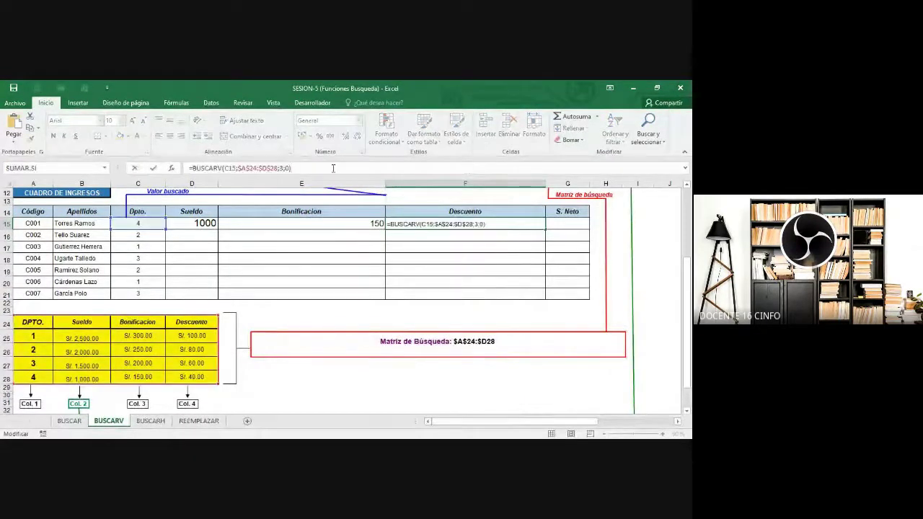
pyautogui.click(280, 168)
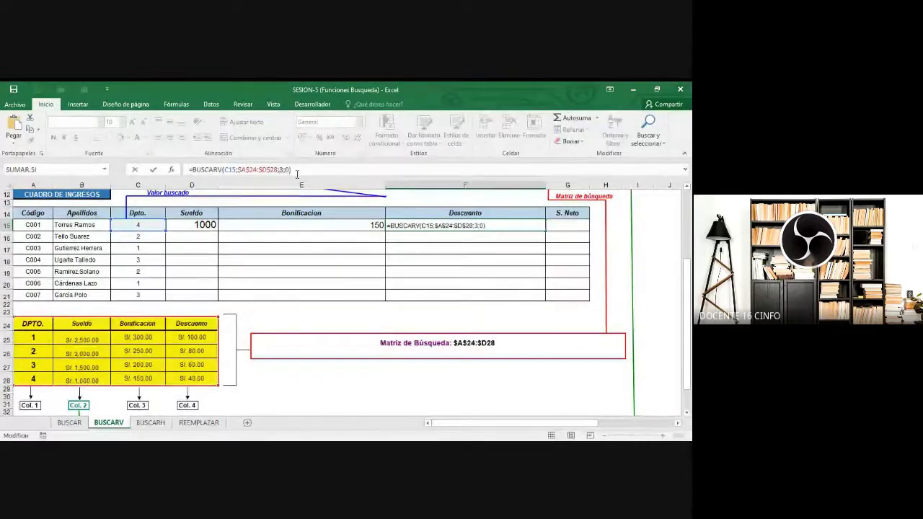
pyautogui.write('4')
pyautogui.press('Up')
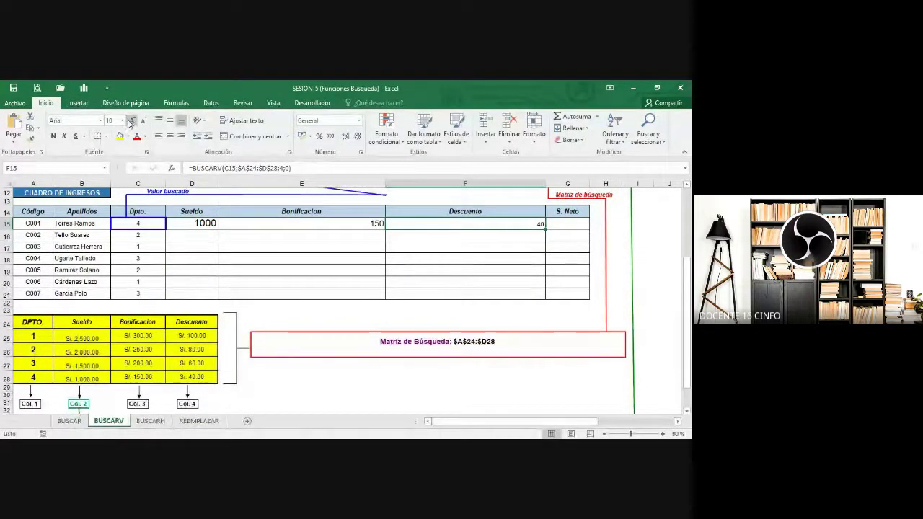
pyautogui.press('F2')
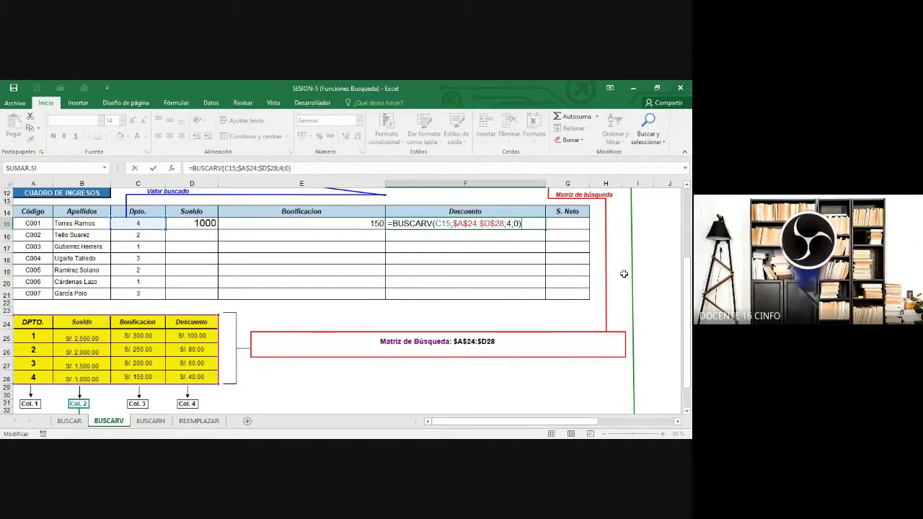
# Step: Fit the Bonificacion and Descuento columns to their contents and widen the S. Neto column
pyautogui.click(576, 226)
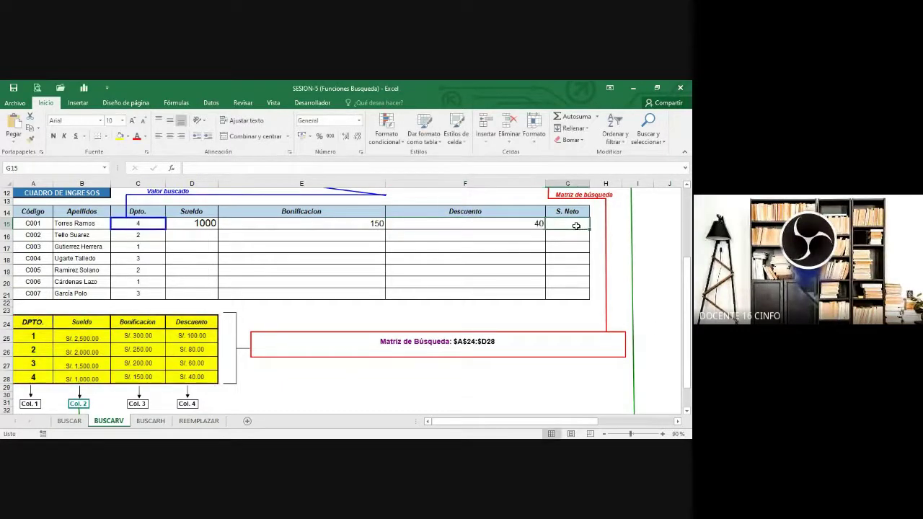
pyautogui.doubleClick(385, 183)
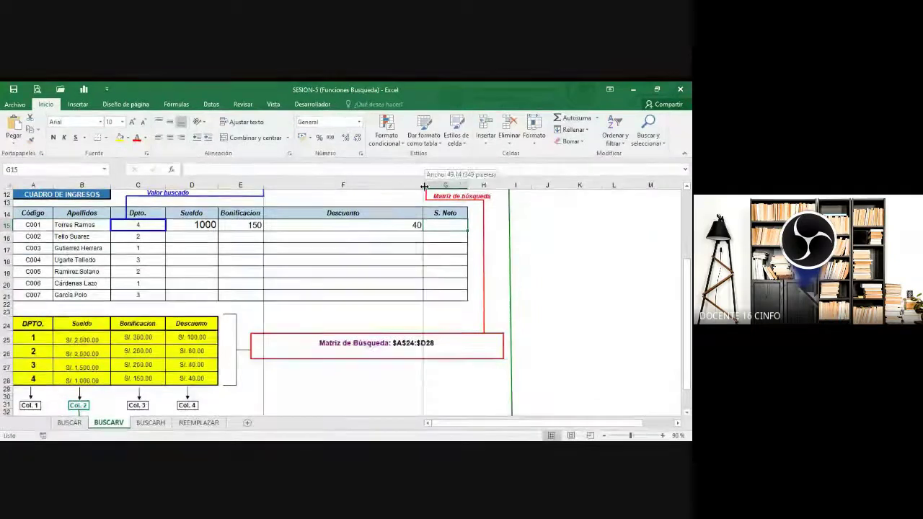
pyautogui.doubleClick(423, 183)
pyautogui.moveTo(349, 185); pyautogui.dragTo(442, 185)
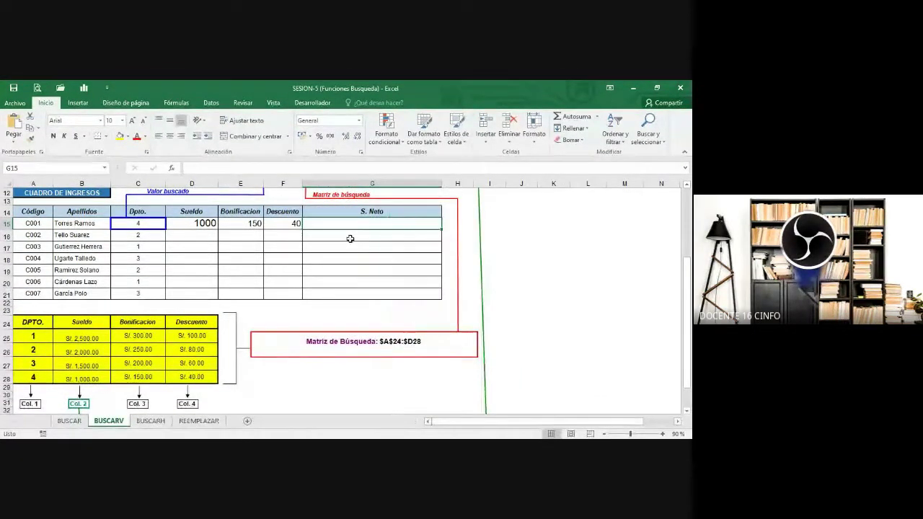
# Step: Calculate the net salary in S. Neto cell G15 with the formula =D15+E15-F15
pyautogui.write('=')
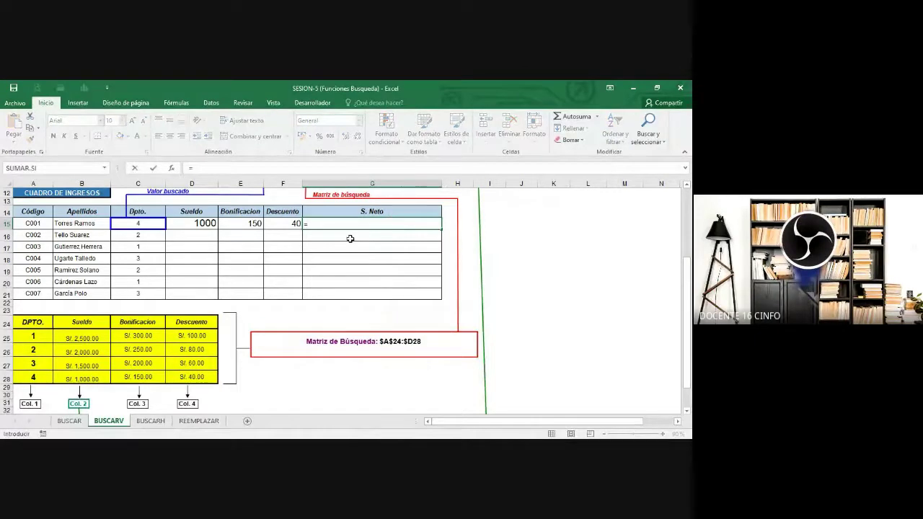
pyautogui.click(199, 224)
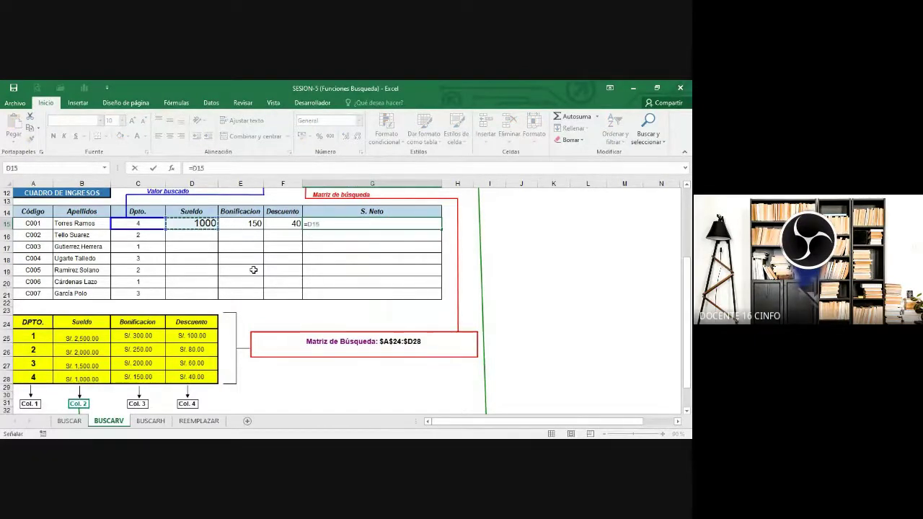
pyautogui.write('+')
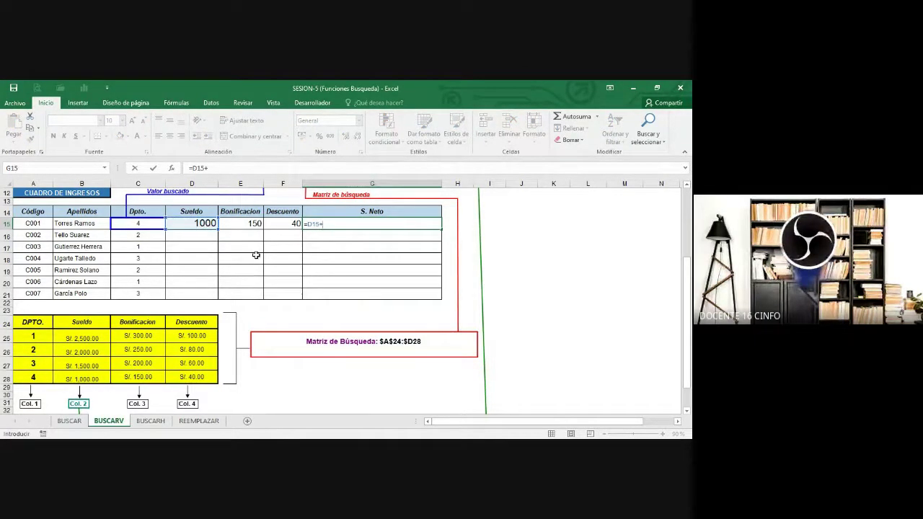
pyautogui.click(254, 224)
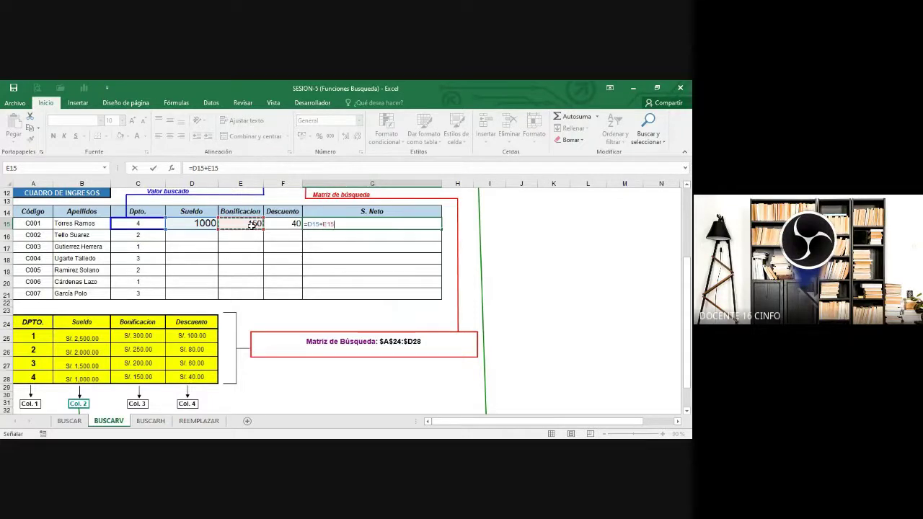
pyautogui.write('-')
pyautogui.click(287, 224)
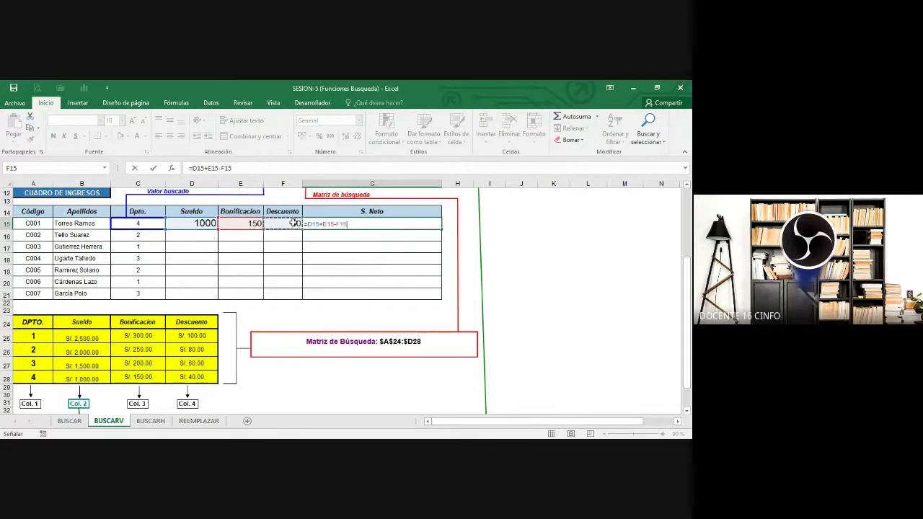
pyautogui.press('Return')
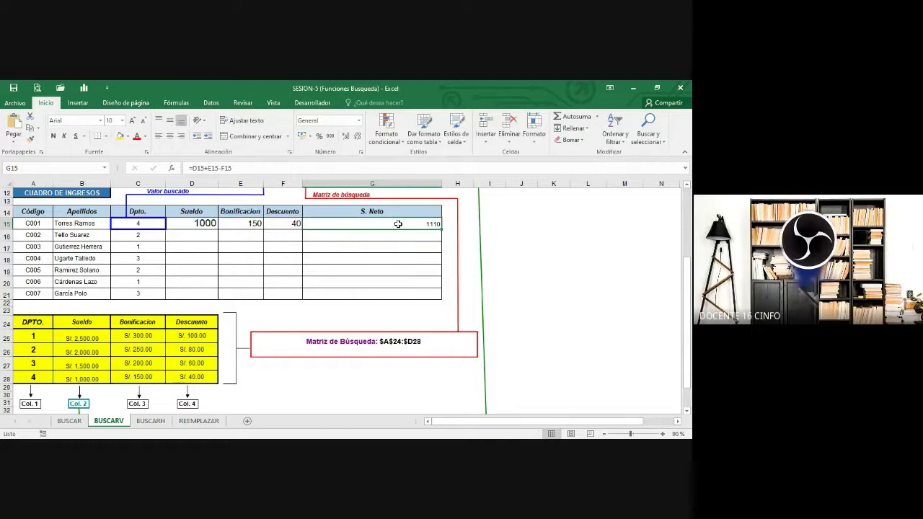
pyautogui.click(132, 121)
pyautogui.click(132, 121)
pyautogui.click(132, 122)
pyautogui.click(132, 122)
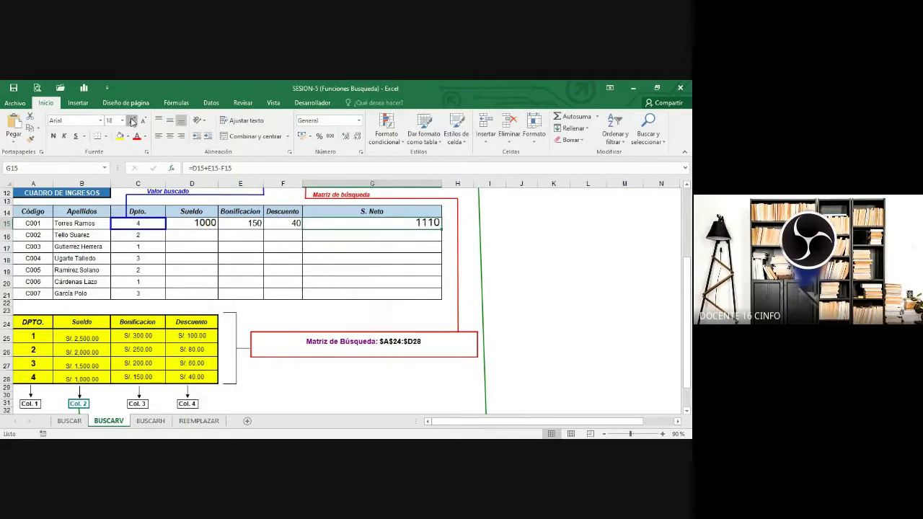
pyautogui.click(132, 122)
pyautogui.click(132, 121)
pyautogui.press('F2')
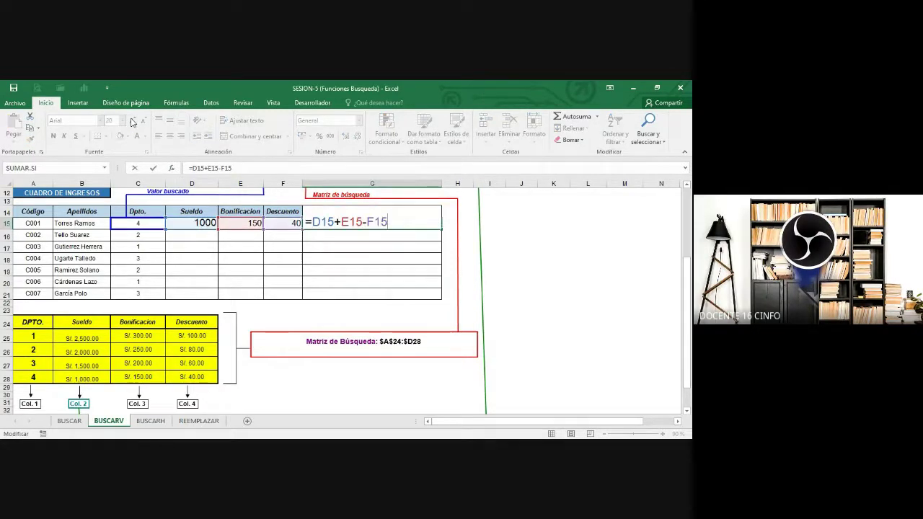
# Step: Increase the height of row 15 and reopen the =D15+E15-F15 formula in S. Neto cell G15 for review
pyautogui.press('Return')
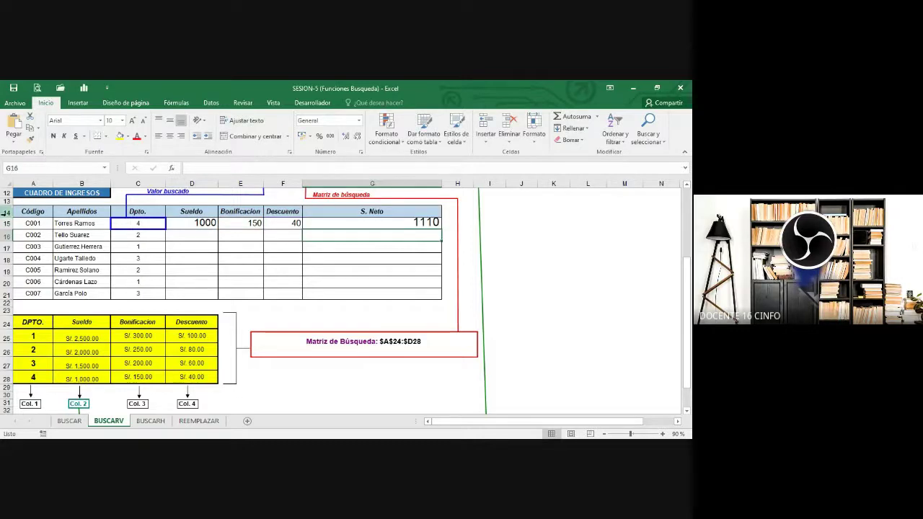
pyautogui.moveTo(7, 217); pyautogui.dragTo(8, 240)
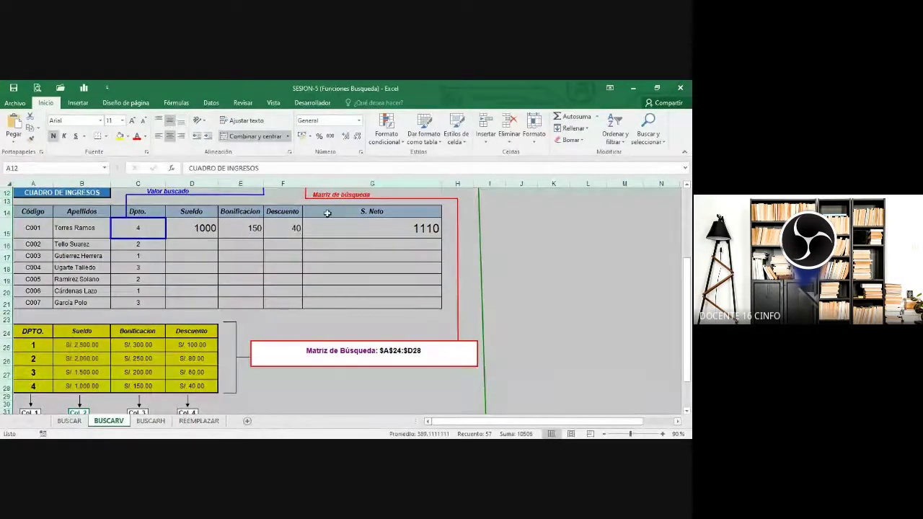
pyautogui.click(344, 226)
pyautogui.press('F2')
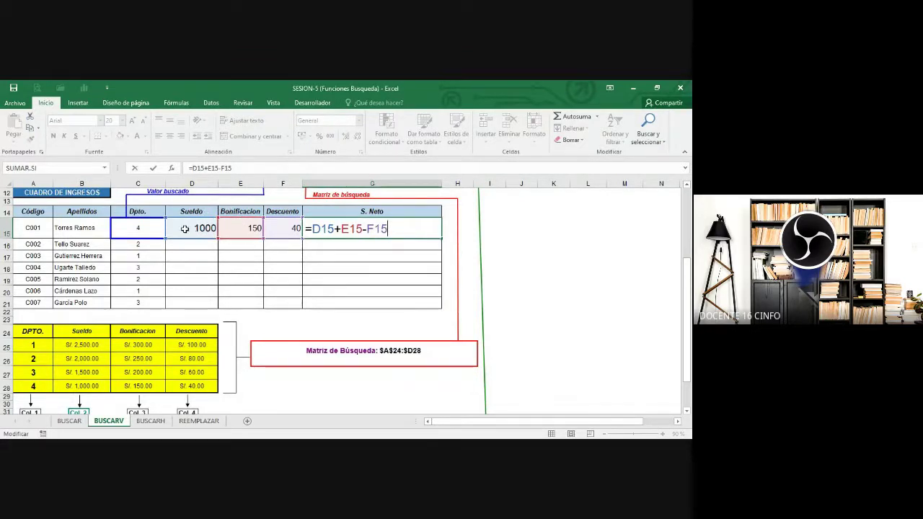
pyautogui.press('Left')
pyautogui.press('Left')
pyautogui.press('Left')
pyautogui.press('Left')
pyautogui.press('Left')
pyautogui.press('Left')
pyautogui.click(398, 228)
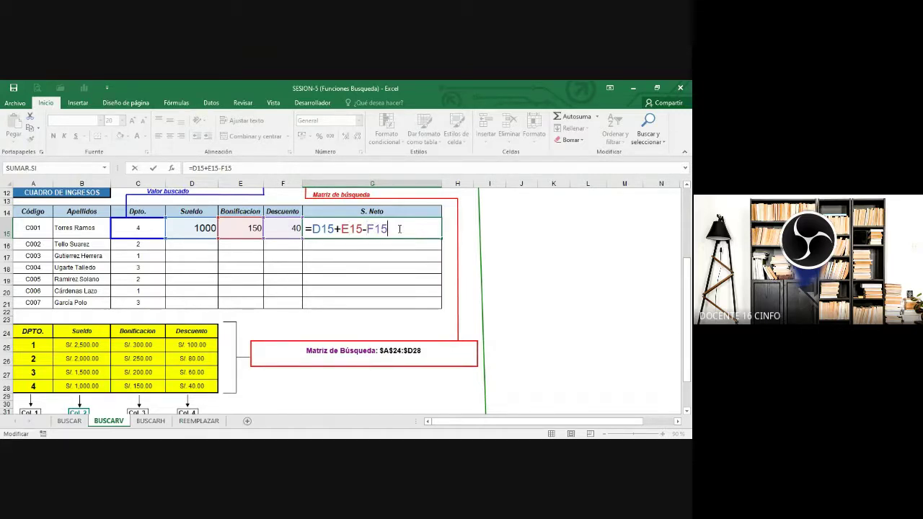
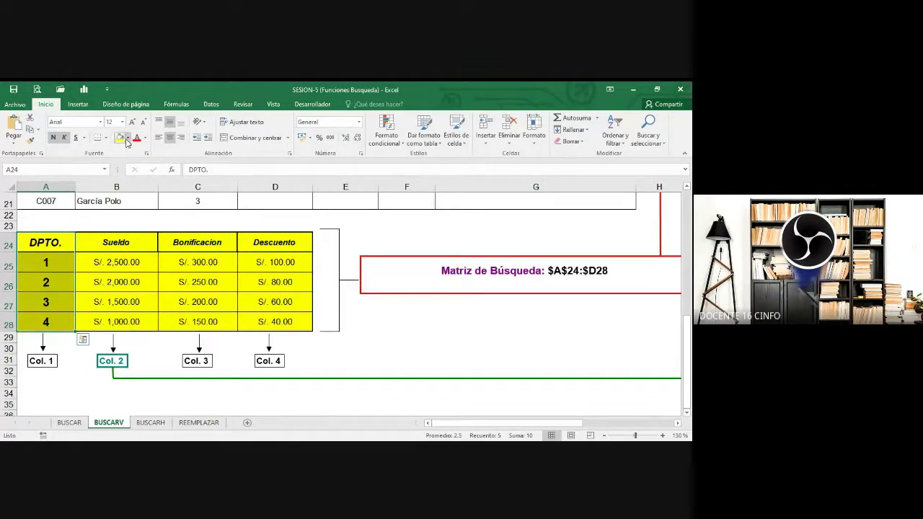
# Step: Fill the DPTO. column A24:A28 of the BUSCARV lookup table with light blue and reselect it
pyautogui.click(127, 138)
pyautogui.click(192, 178)
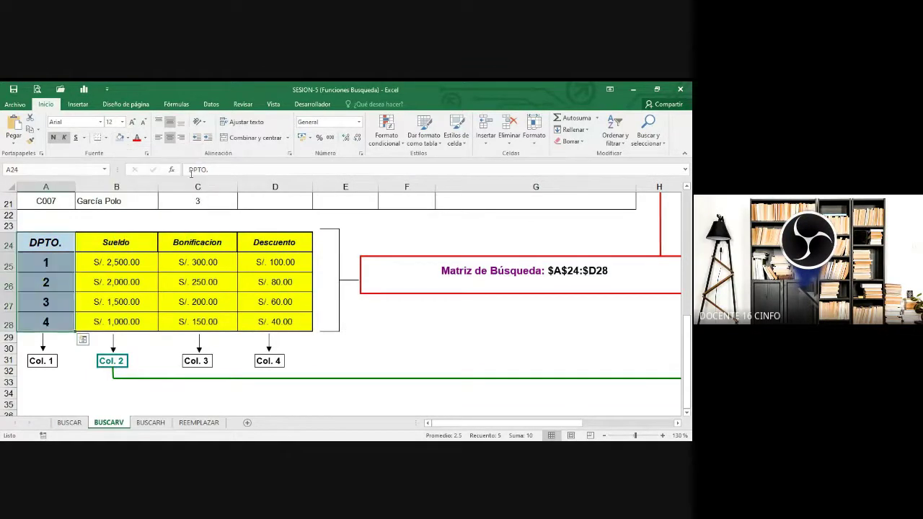
pyautogui.click(155, 264)
pyautogui.moveTo(58, 245); pyautogui.dragTo(51, 321)
# Step: Fill the DPTO. header row A15:E15 of the lookup table on the BUSCARH sheet with light blue
pyautogui.click(151, 424)
pyautogui.moveTo(46, 227); pyautogui.dragTo(333, 228)
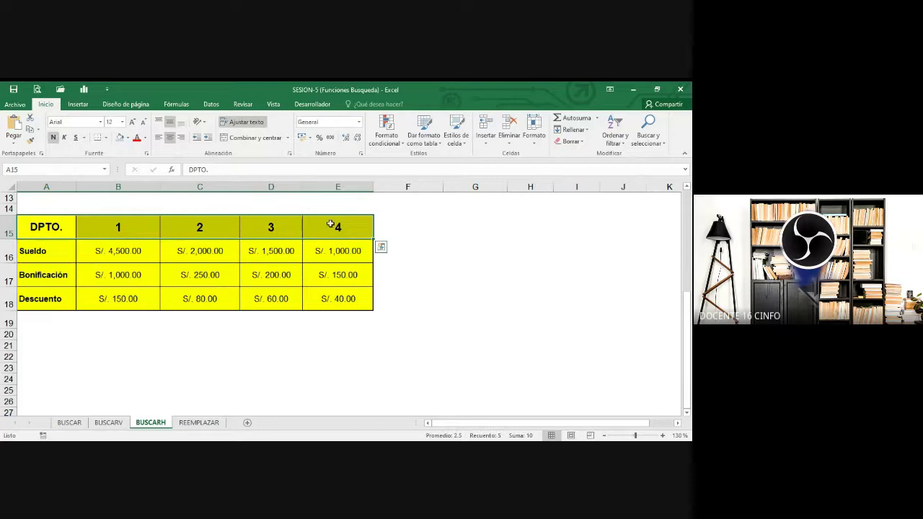
pyautogui.click(177, 270)
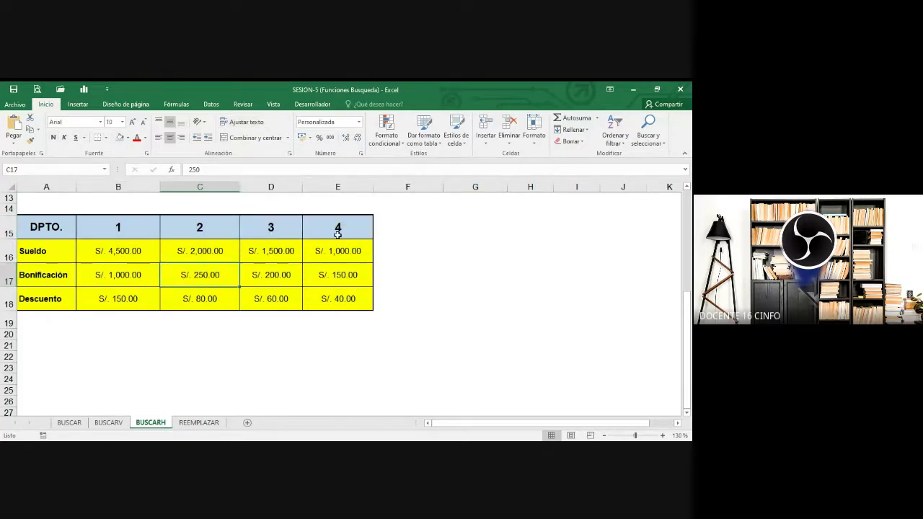
# Step: Compare the vertical lookup table A24:D28 on the BUSCARV sheet with the horizontal table A15:E18 on the BUSCARH sheet
pyautogui.scroll(1, 64, 237)
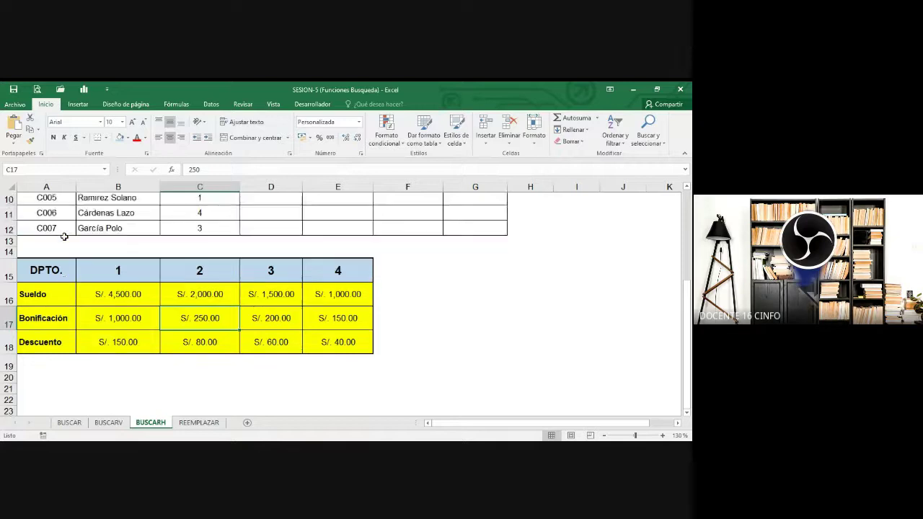
pyautogui.scroll(-1, 64, 236)
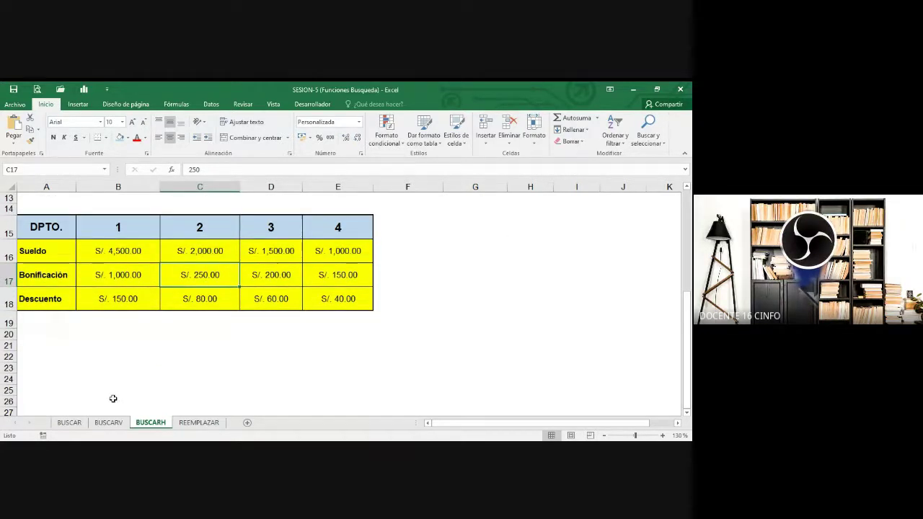
pyautogui.click(112, 423)
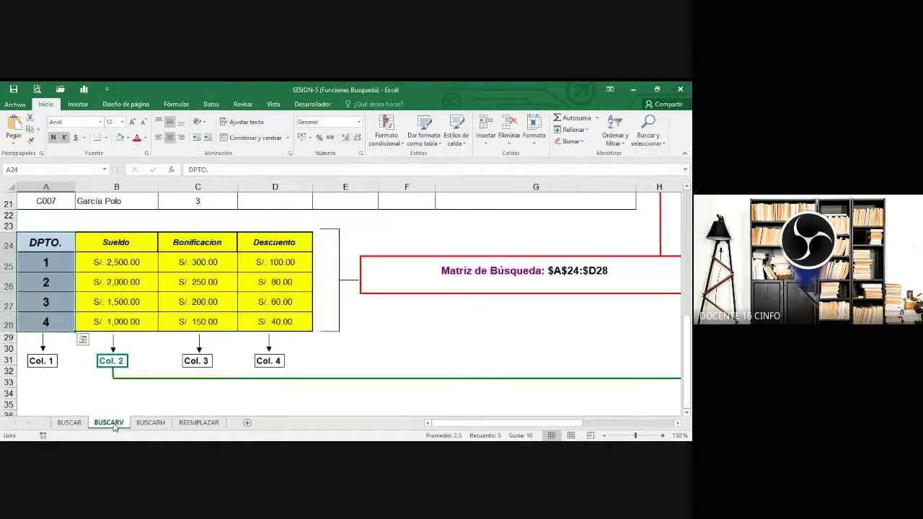
pyautogui.click(133, 306)
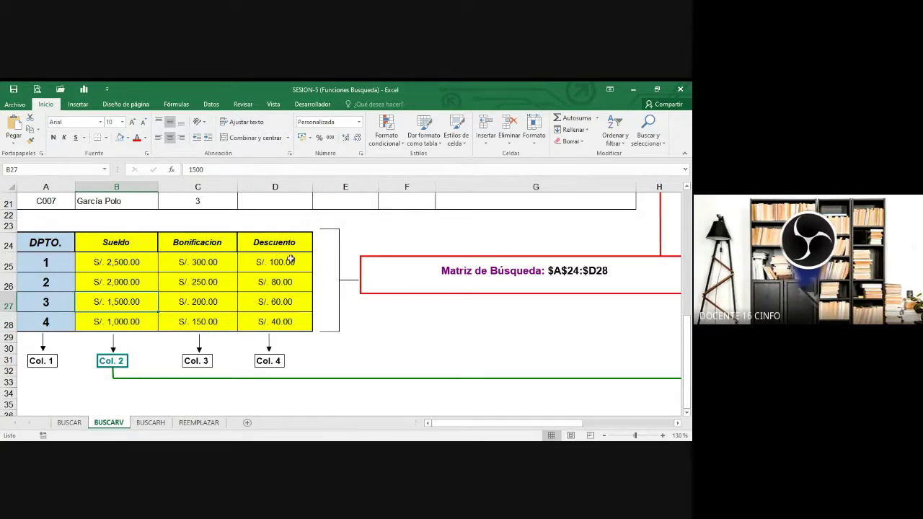
pyautogui.moveTo(54, 246); pyautogui.dragTo(279, 322)
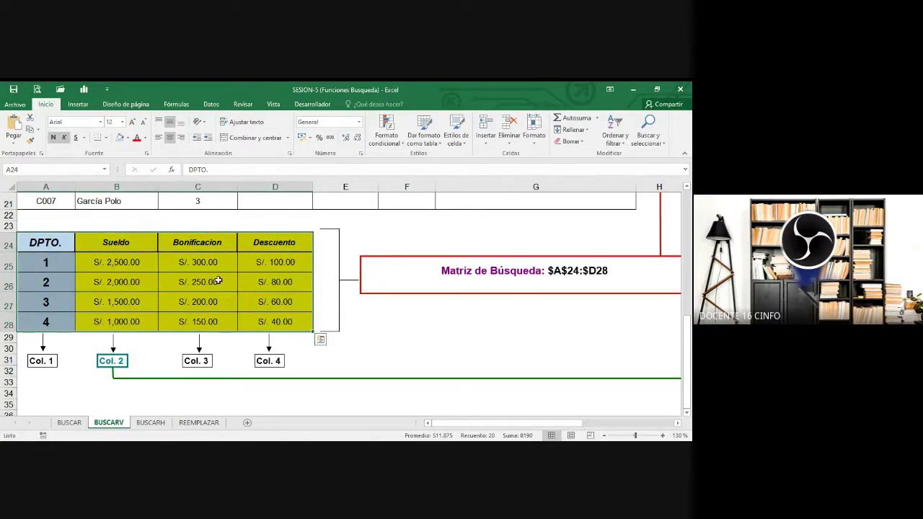
pyautogui.click(158, 423)
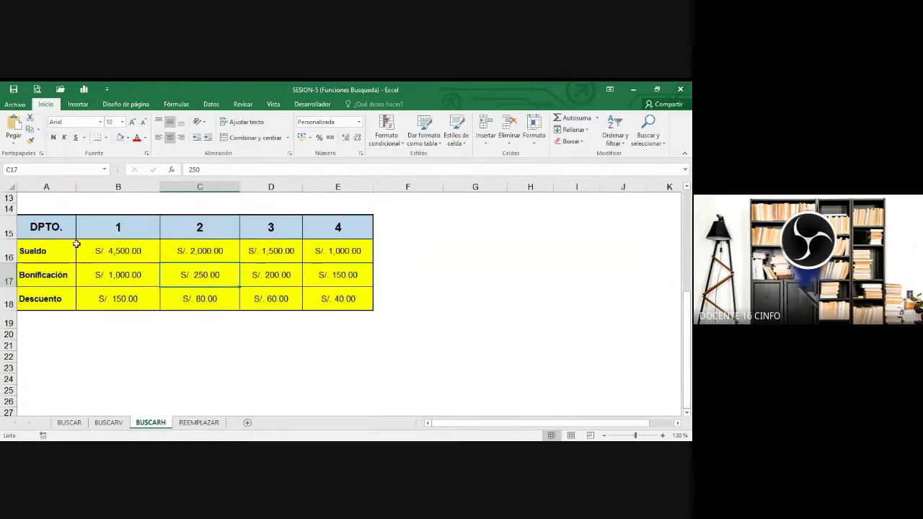
pyautogui.moveTo(58, 230); pyautogui.dragTo(344, 297)
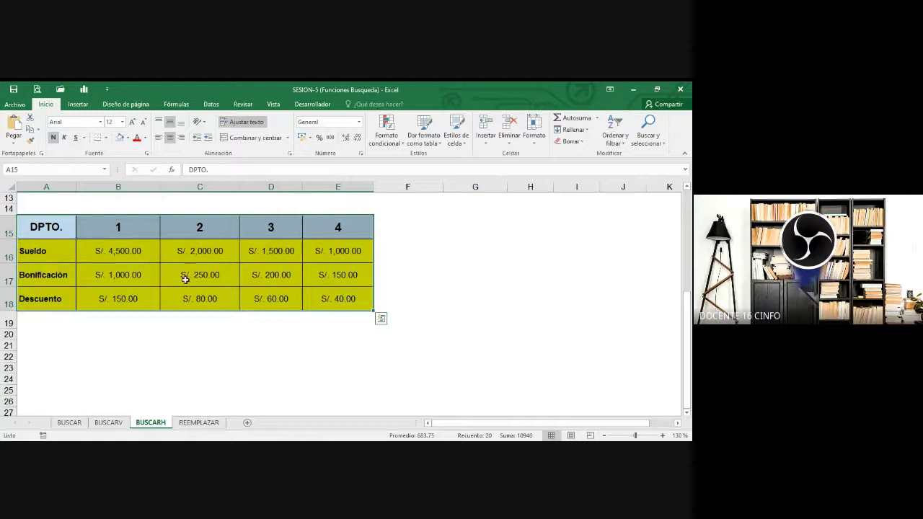
pyautogui.scroll(2, 185, 279)
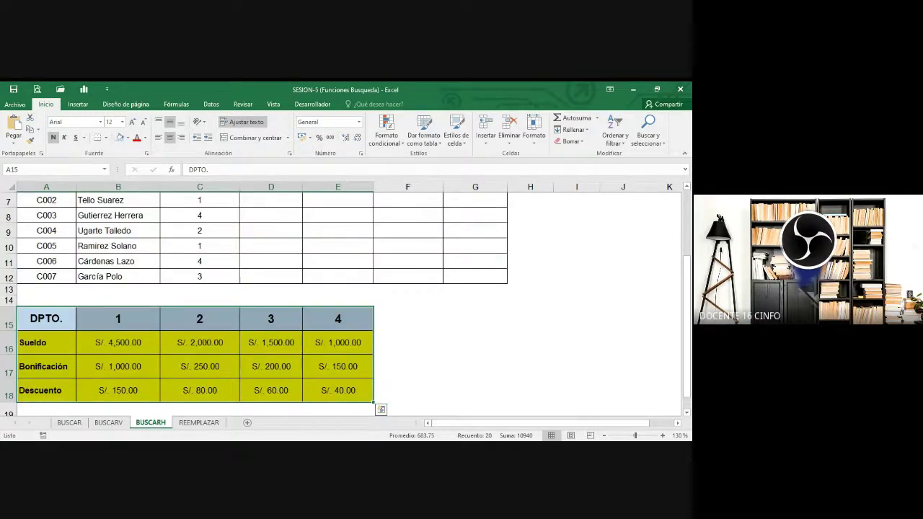
pyautogui.scroll(-1, 505, 330)
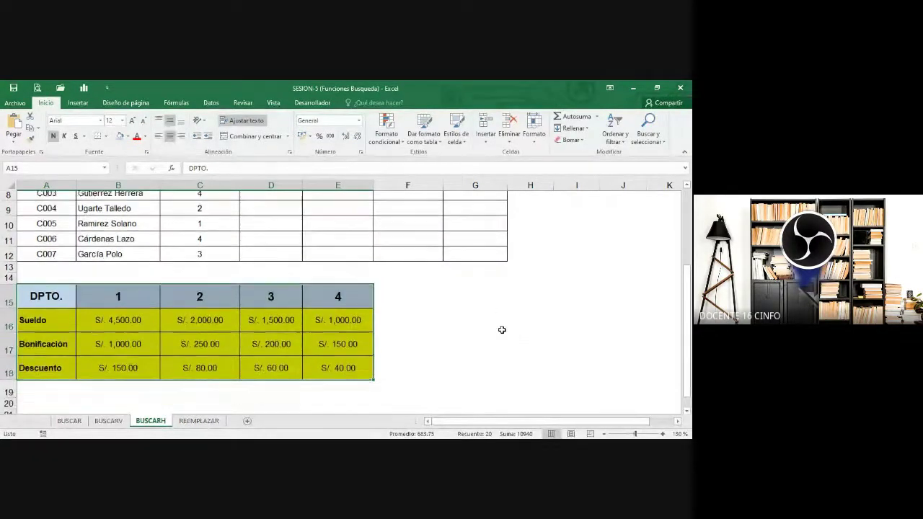
pyautogui.scroll(-2, 498, 328)
pyautogui.scroll(2, 454, 328)
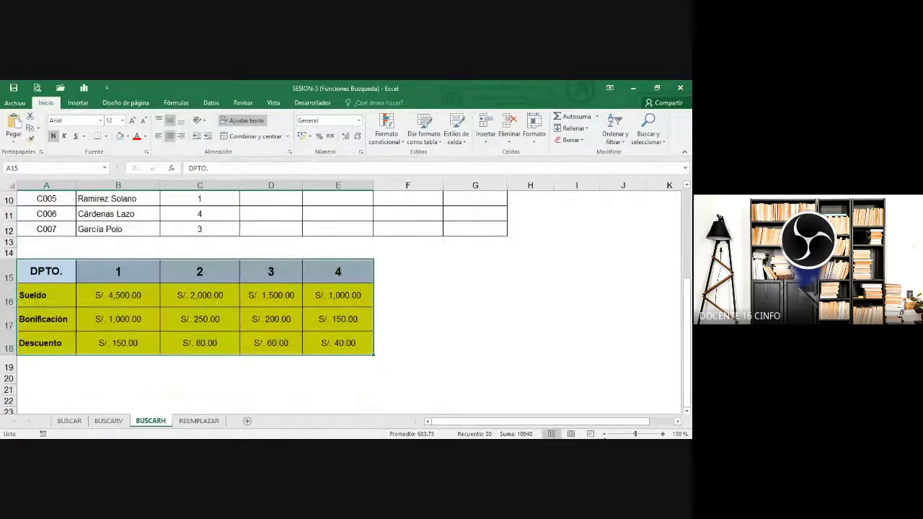
# Step: Widen the Sueldo column on the BUSCARH sheet and set the font size of cell D6 to 12
pyautogui.click(604, 436)
pyautogui.click(605, 436)
pyautogui.scroll(1, 414, 315)
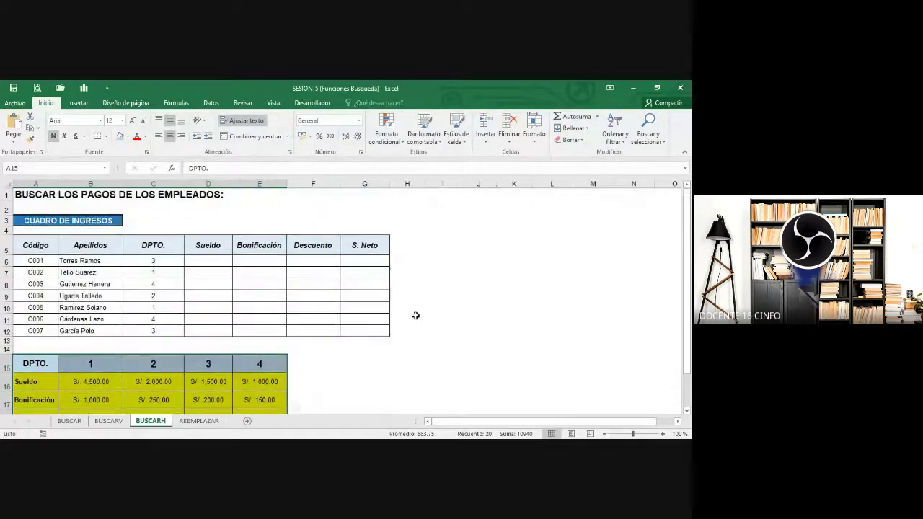
pyautogui.scroll(-1, 416, 316)
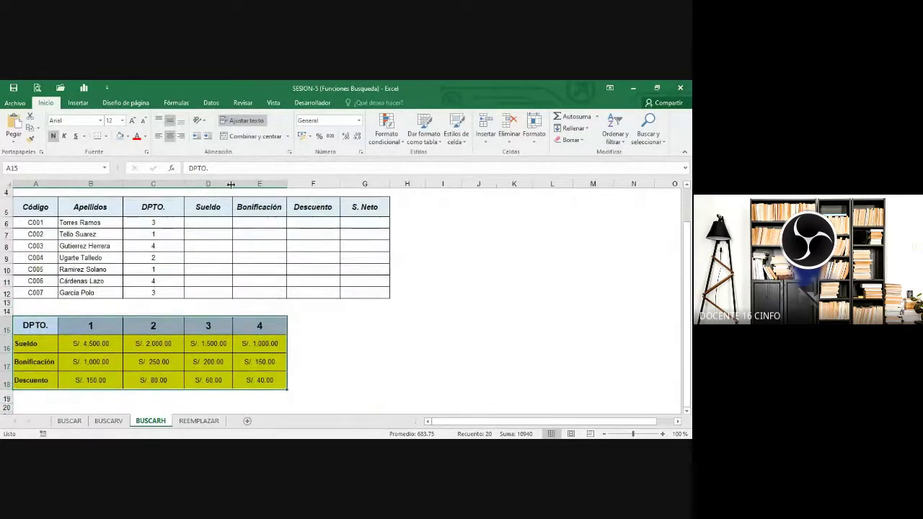
pyautogui.moveTo(232, 184); pyautogui.dragTo(309, 185)
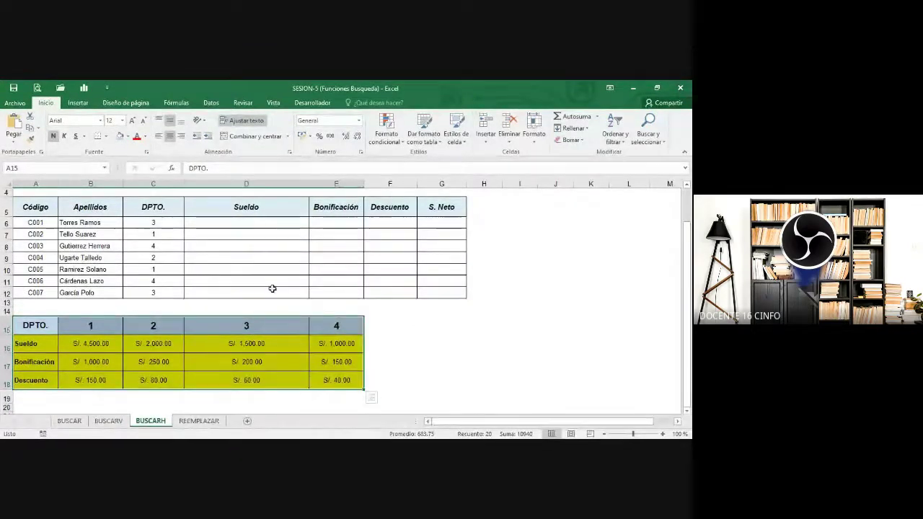
pyautogui.click(264, 224)
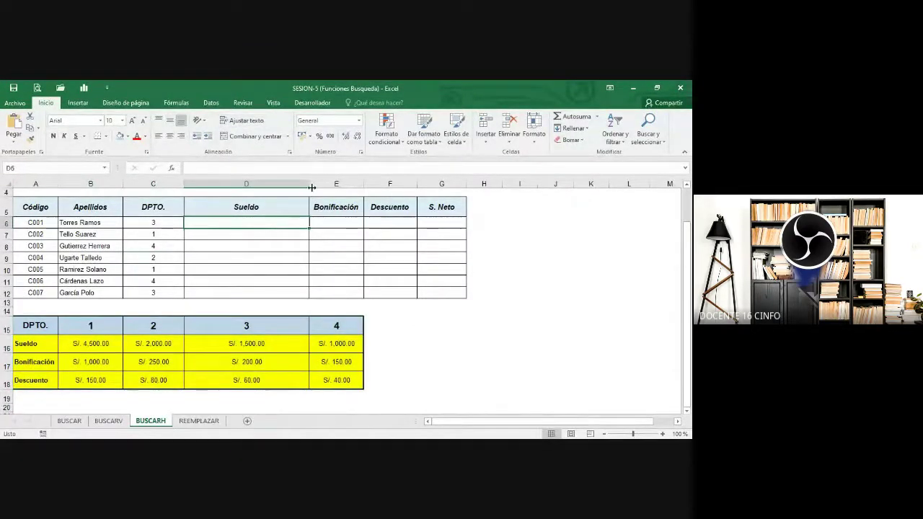
pyautogui.moveTo(309, 185); pyautogui.dragTo(330, 186)
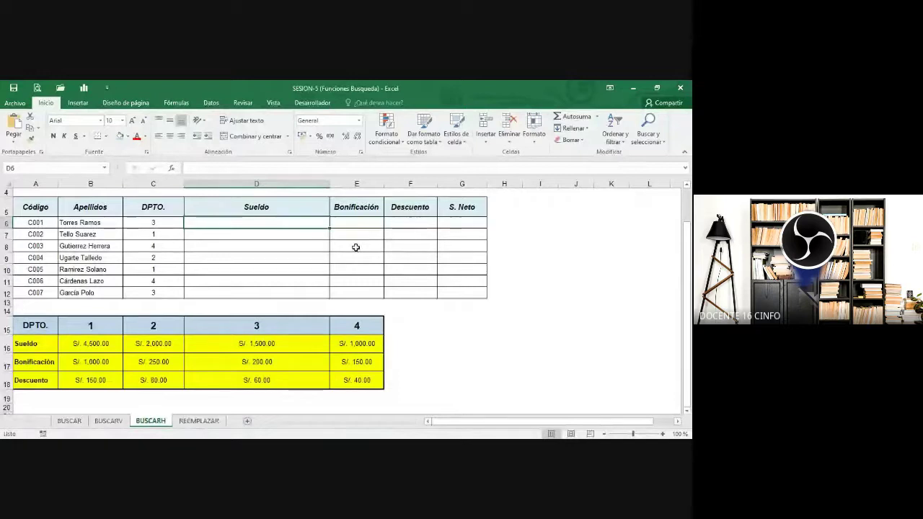
pyautogui.click(132, 120)
pyautogui.click(133, 121)
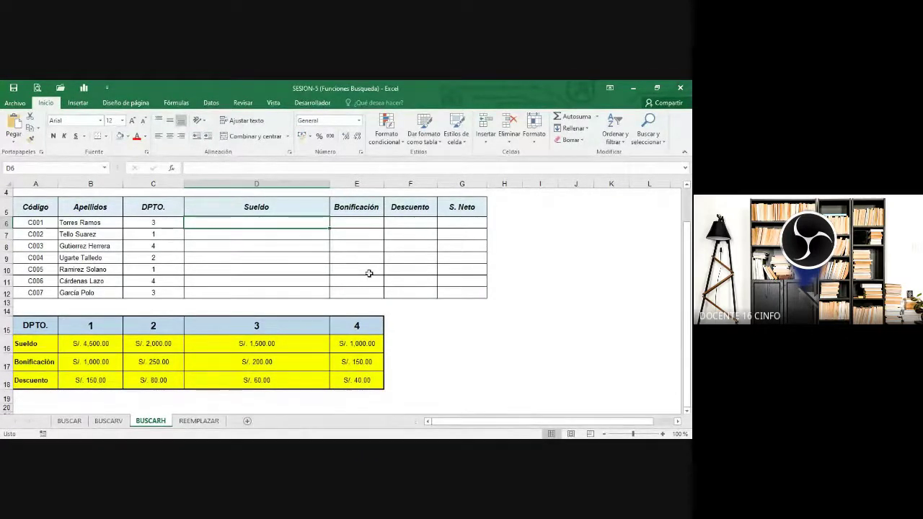
# Step: Look up the first employee's salary in Sueldo cell D6 with the formula =BUSCARH(C6;A15:E18;2;0)
pyautogui.write('=')
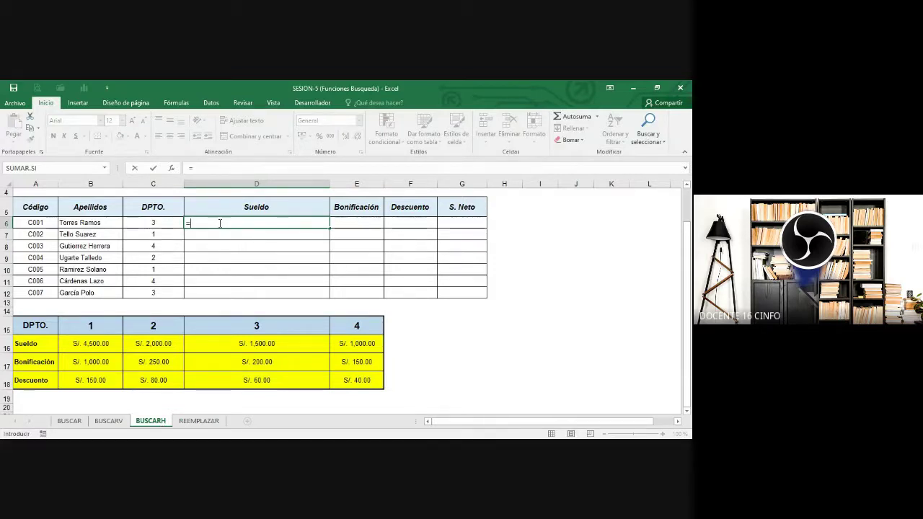
pyautogui.write('BUSCA')
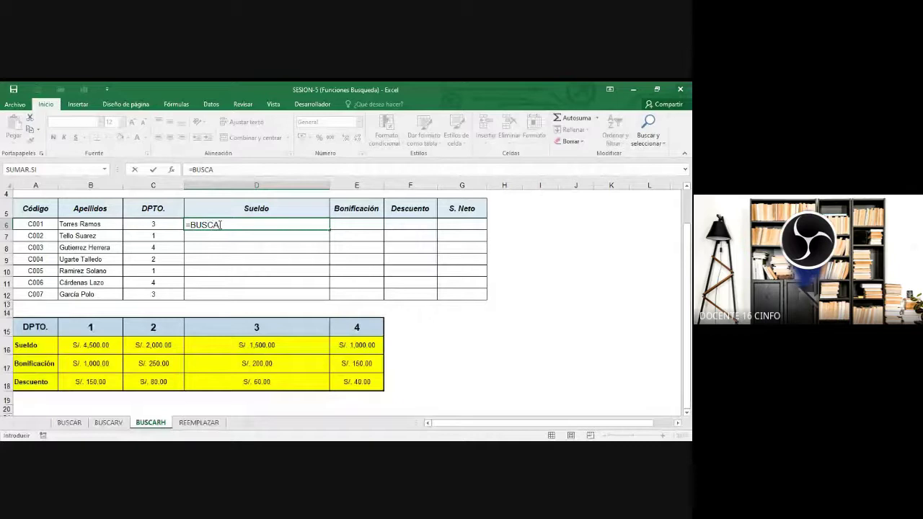
pyautogui.write('RH(')
pyautogui.click(155, 223)
pyautogui.write(';')
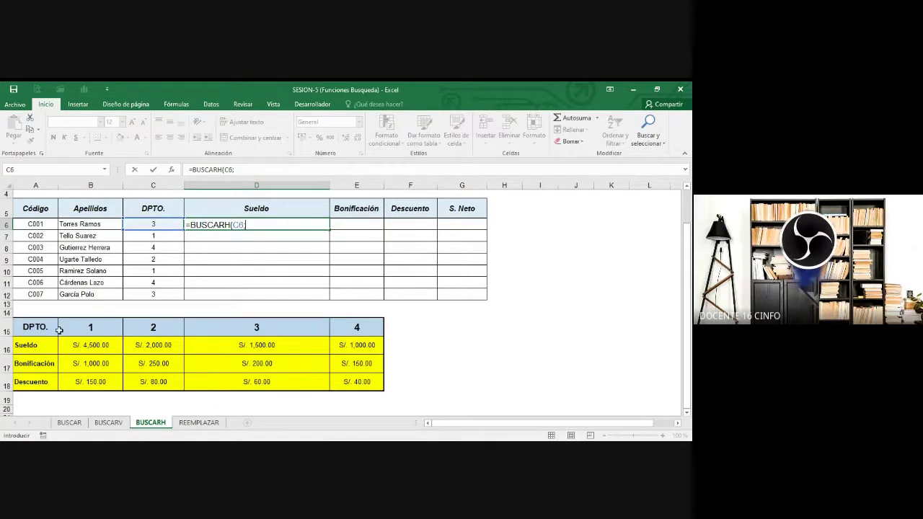
pyautogui.moveTo(42, 332); pyautogui.dragTo(349, 380)
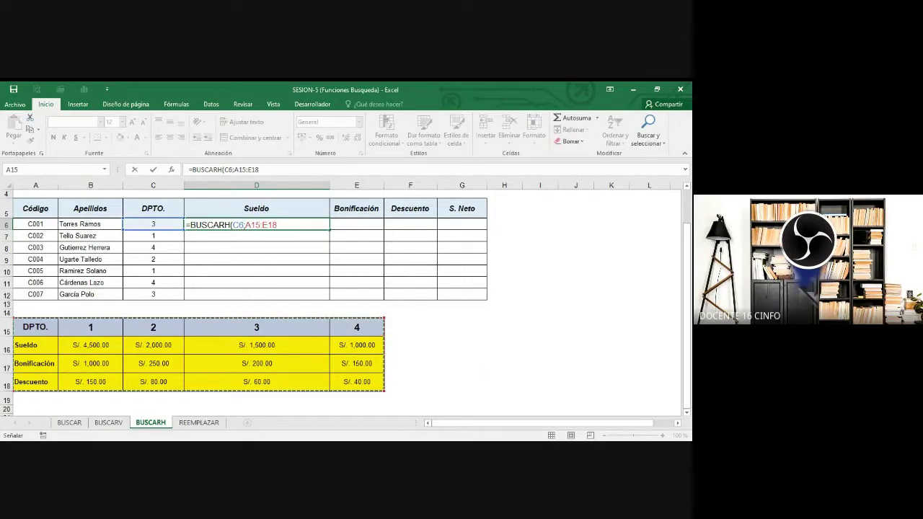
pyautogui.write(';')
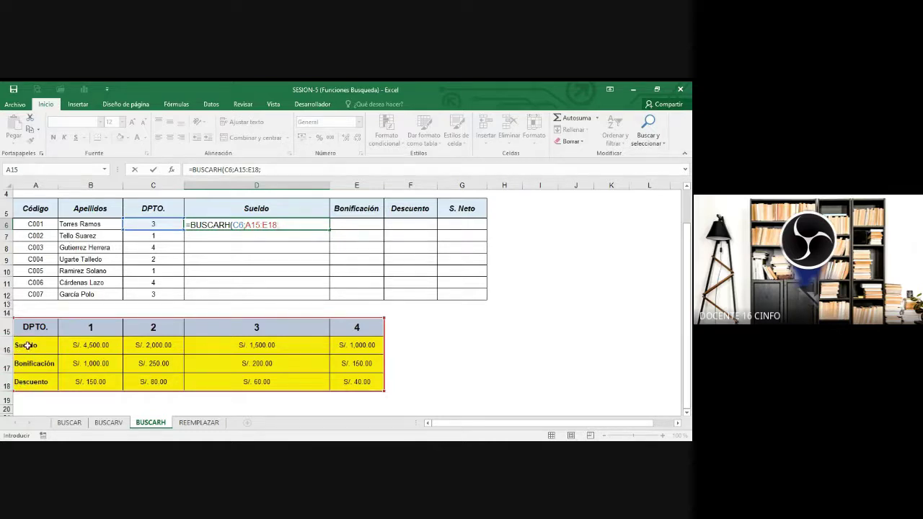
pyautogui.write('2;0')
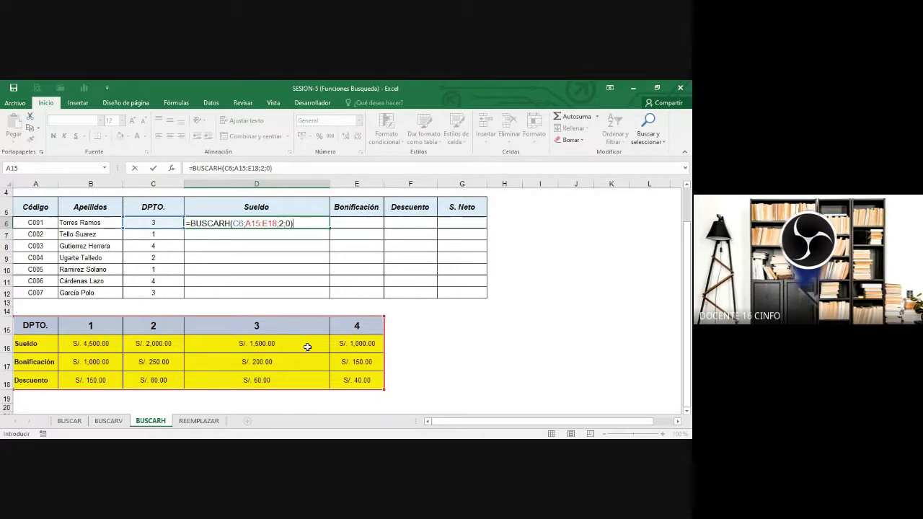
pyautogui.press('Return')
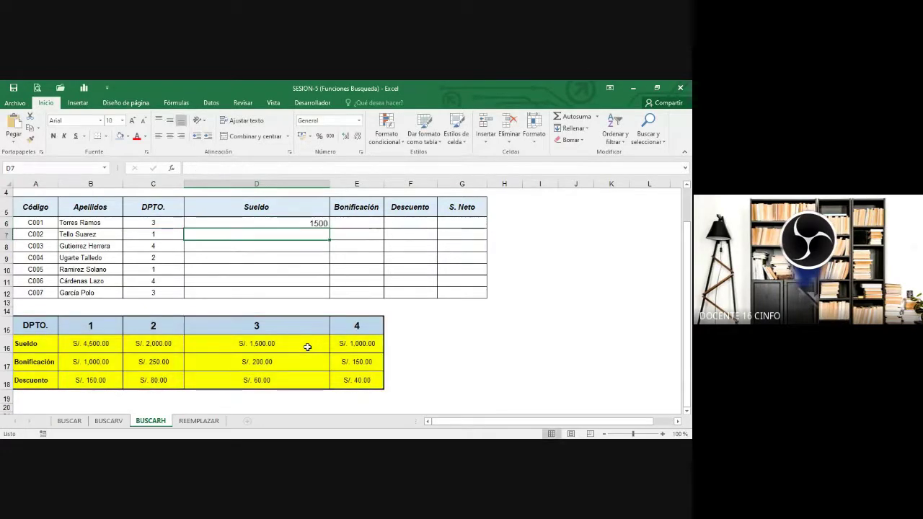
# Step: Check Sueldo cell D6 against department cell C6 and table cell D16, and align D6 vertically to the middle
pyautogui.click(161, 223)
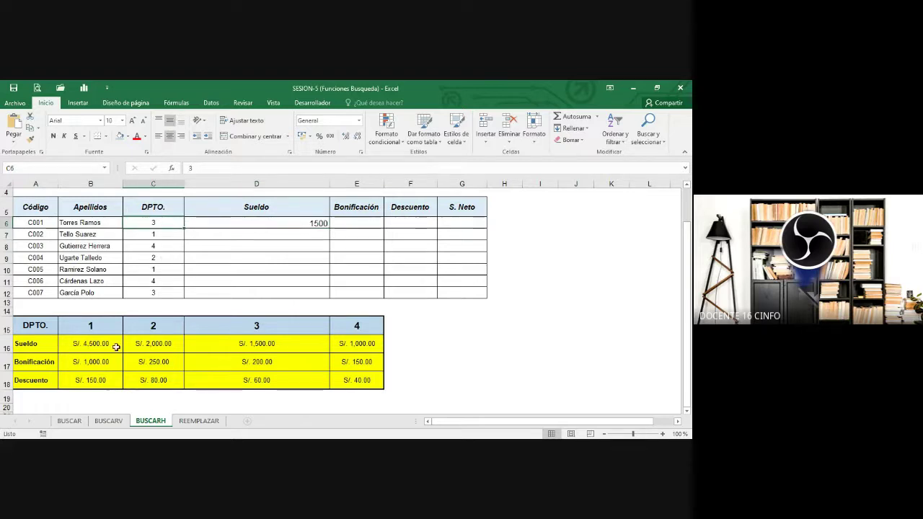
pyautogui.click(267, 346)
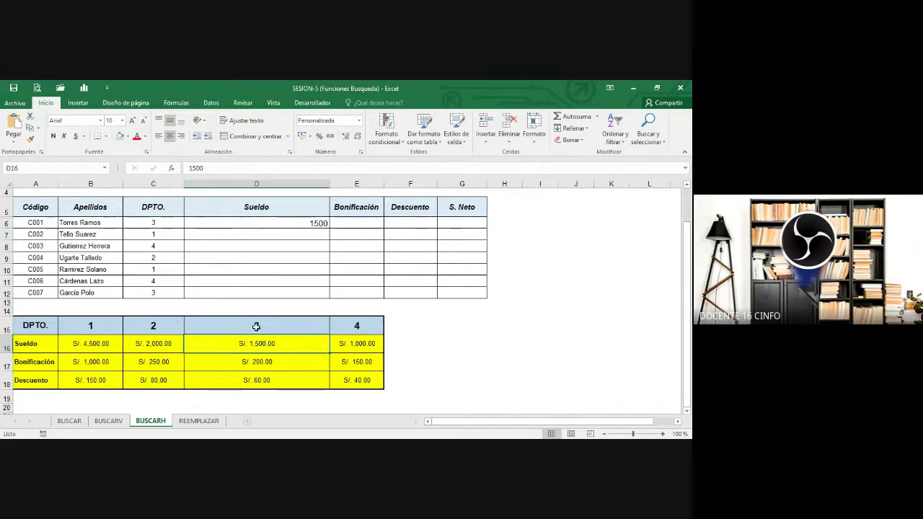
pyautogui.click(290, 225)
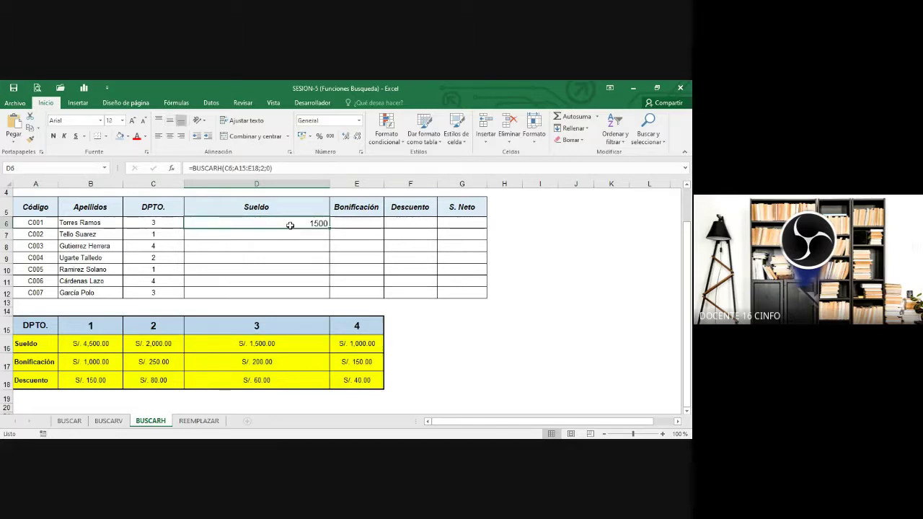
pyautogui.click(169, 120)
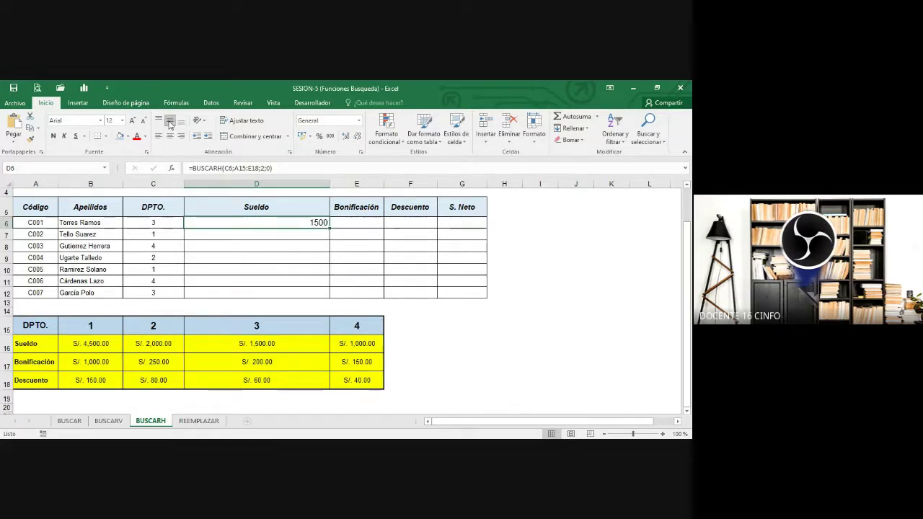
# Step: Widen the Sueldo column and enlarge cell D6 to font size 16, with row 6 auto-fitted to the text
pyautogui.moveTo(330, 184); pyautogui.dragTo(354, 184)
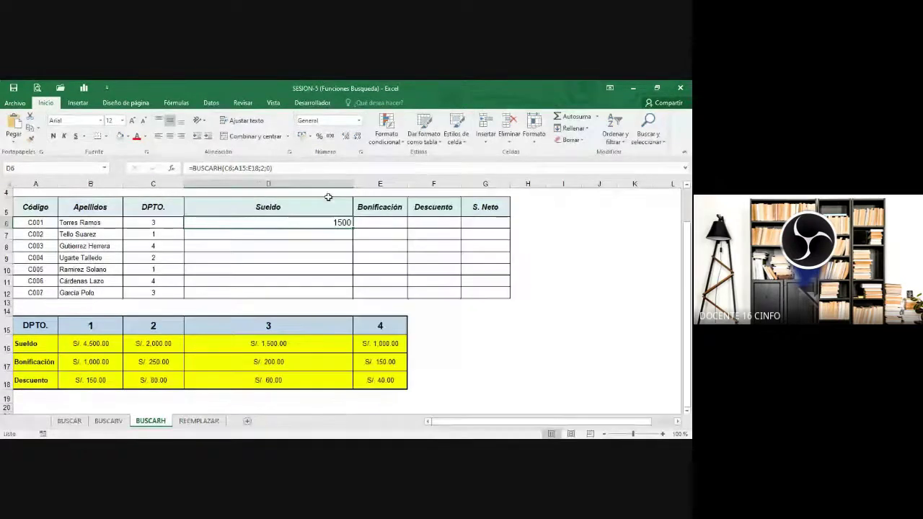
pyautogui.press('F2')
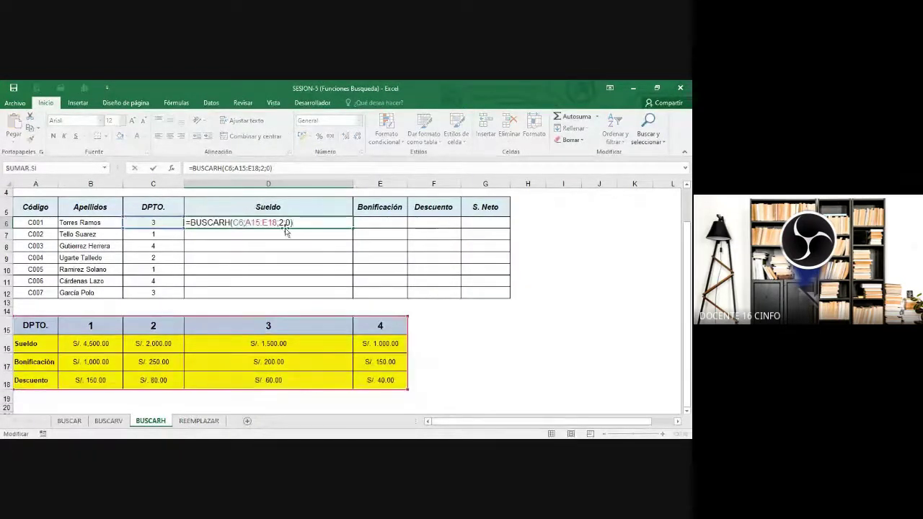
pyautogui.press('Escape')
pyautogui.click(132, 120)
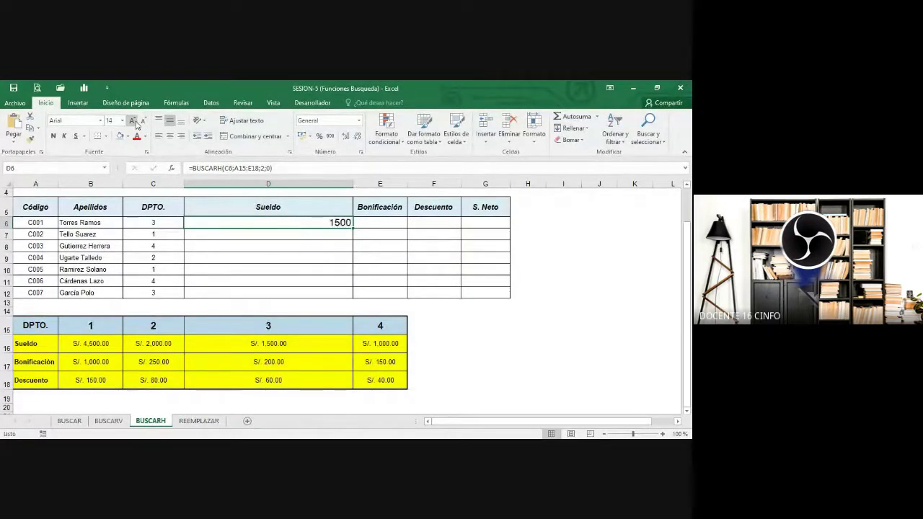
pyautogui.click(132, 120)
pyautogui.press('F2')
pyautogui.press('Escape')
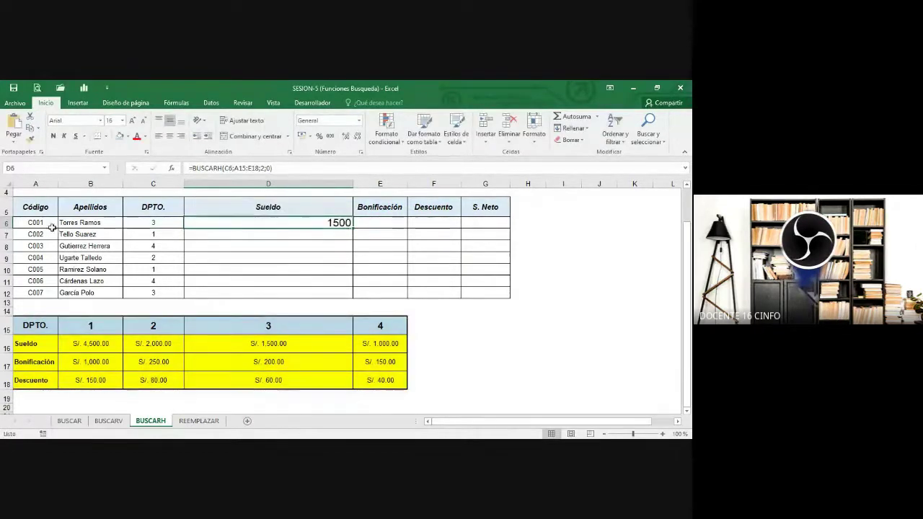
pyautogui.doubleClick(19, 228)
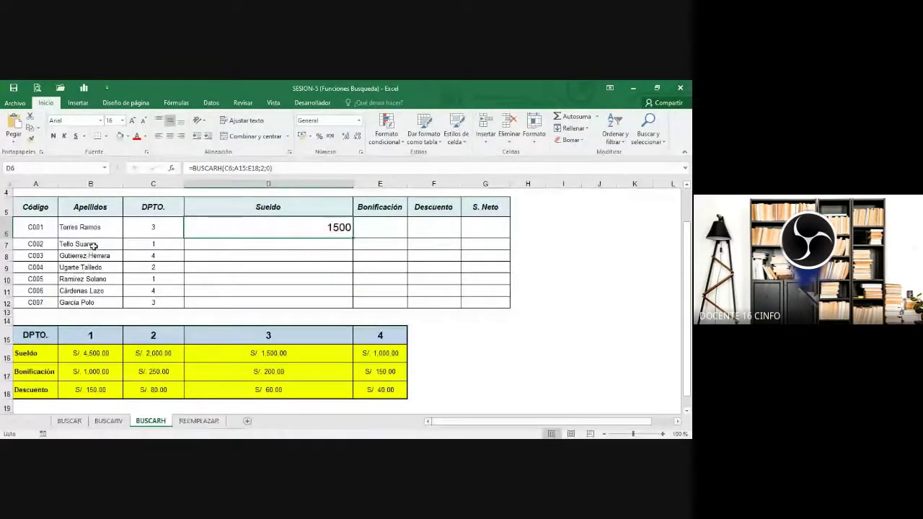
# Step: Make the table range absolute as $A$15:$E$18 in D6's BUSCARH formula, copy the formula text, and leave the cell without saving the edit
pyautogui.press('F2')
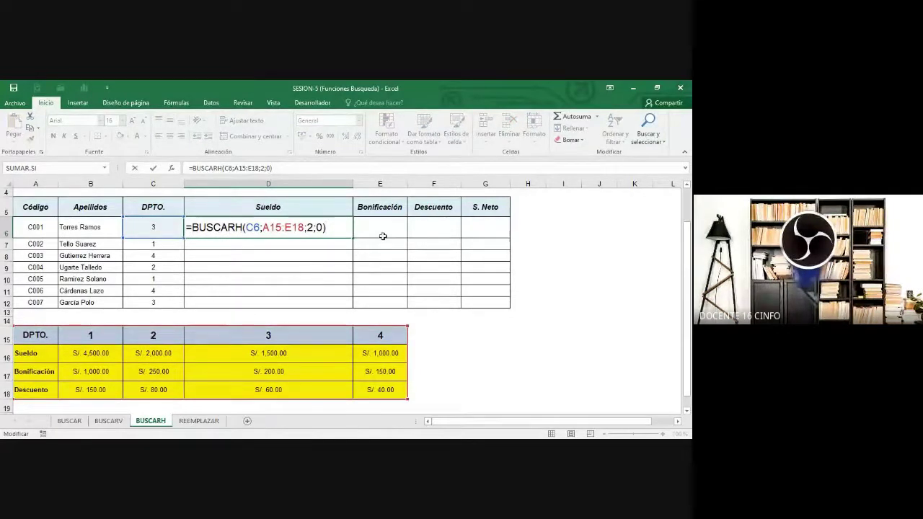
pyautogui.click(276, 228)
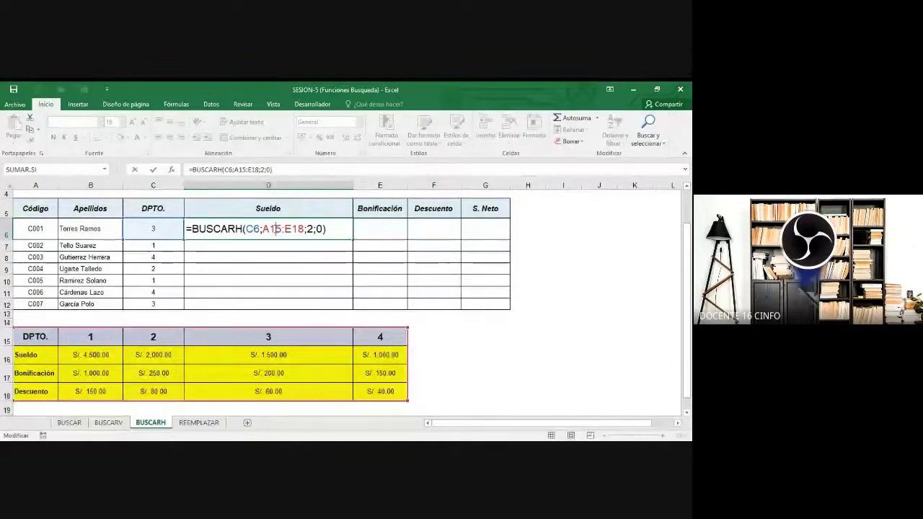
pyautogui.press('F4')
pyautogui.press('End')
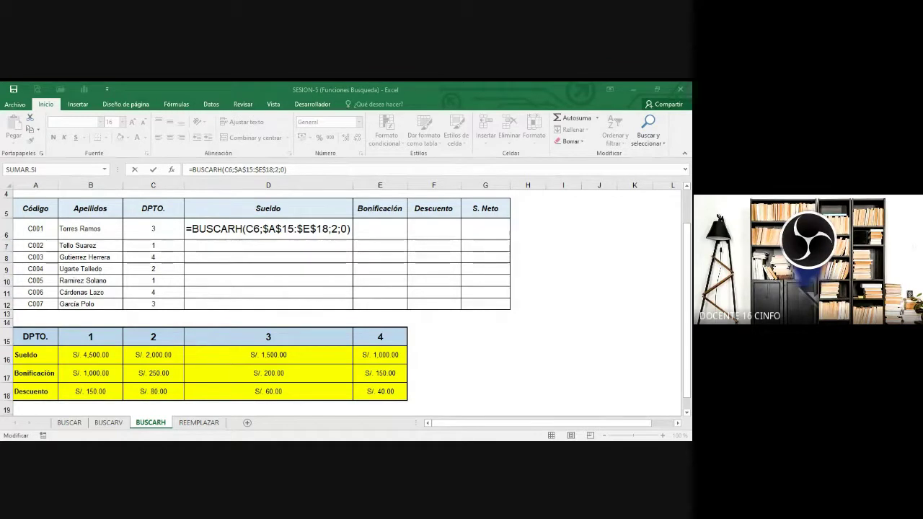
pyautogui.click(470, 239)
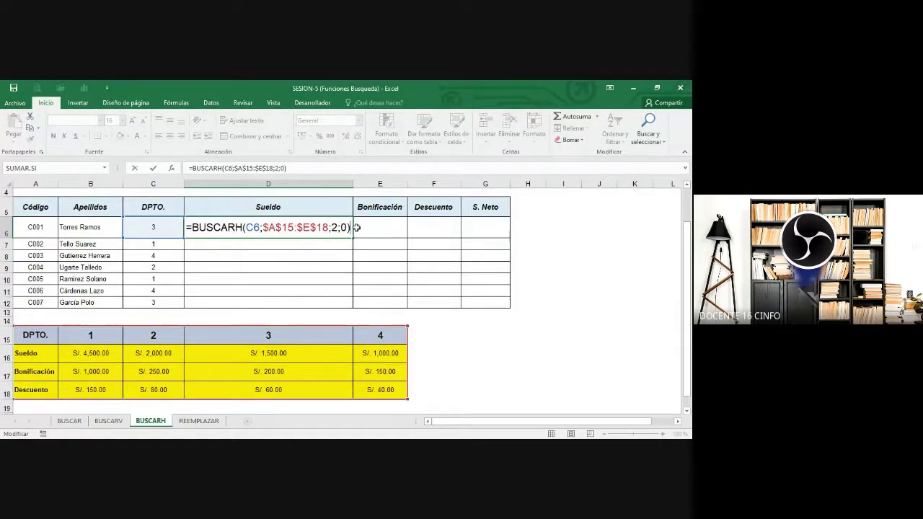
pyautogui.moveTo(354, 227); pyautogui.dragTo(180, 227)
pyautogui.hotkey('ctrl', 'c')
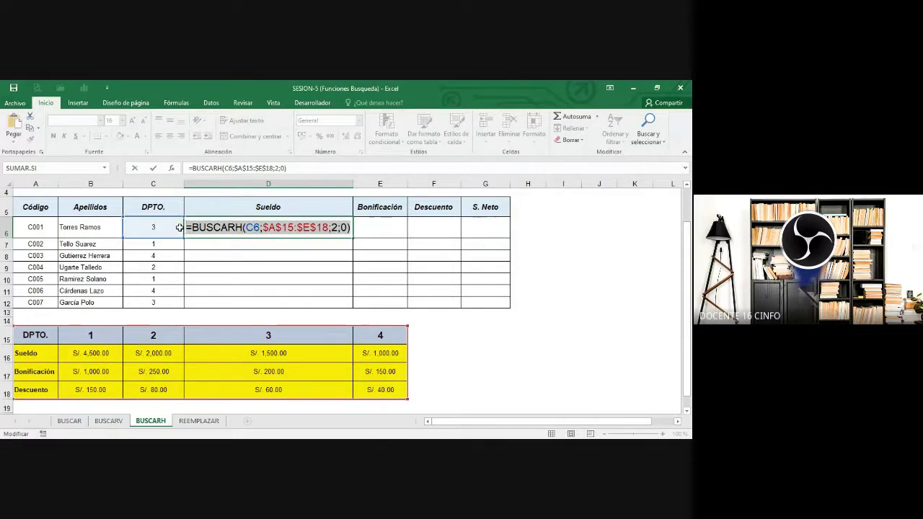
pyautogui.write('=')
pyautogui.click(366, 221)
pyautogui.press('Escape')
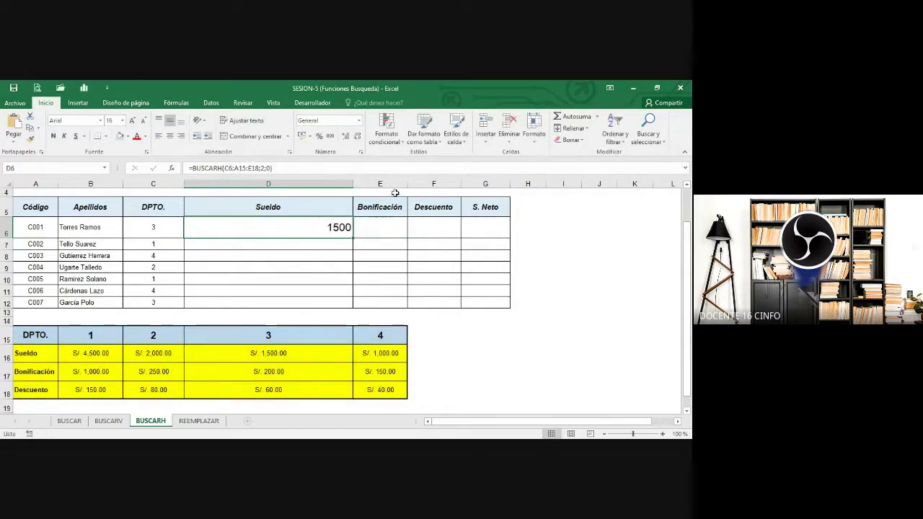
# Step: Paste the copied formula into Bonificación cell E6 and set its row index to 3, giving =BUSCARH(C6;$A$15:$E$18;3;0)
pyautogui.click(390, 221)
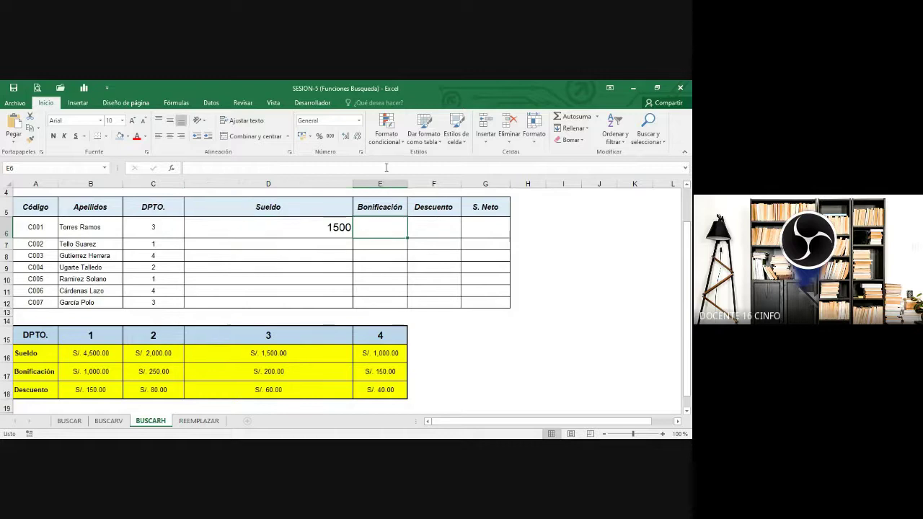
pyautogui.click(386, 169)
pyautogui.hotkey('ctrl', 'v')
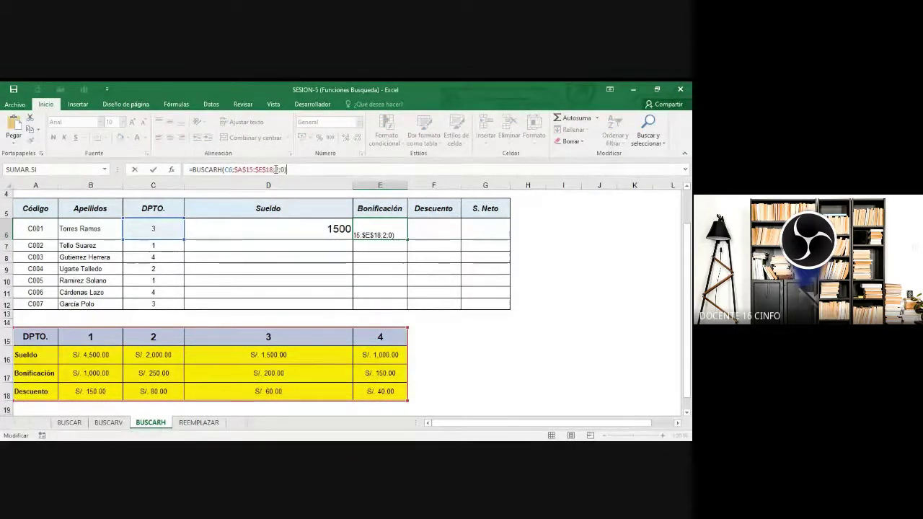
pyautogui.write('3')
pyautogui.press('Return')
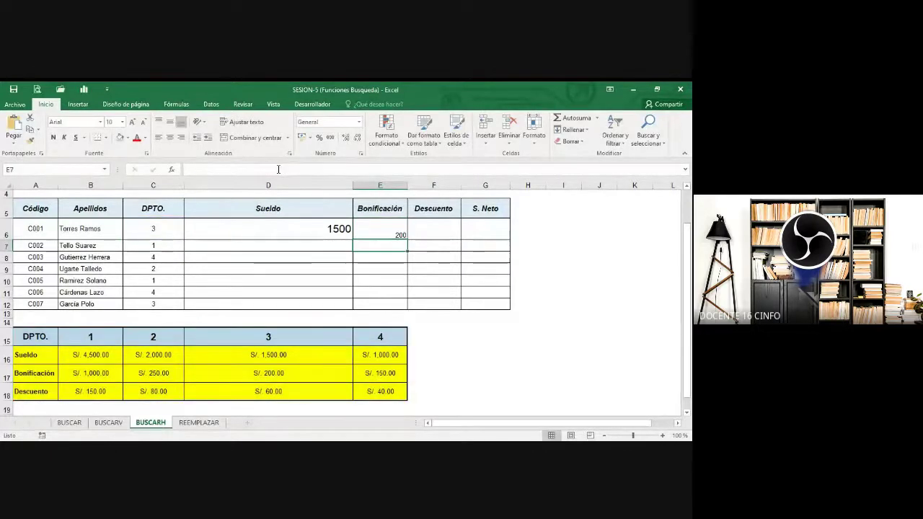
# Step: Widen the Bonificación column and format cell E6 with middle vertical alignment and font size 16
pyautogui.moveTo(410, 188); pyautogui.dragTo(498, 187)
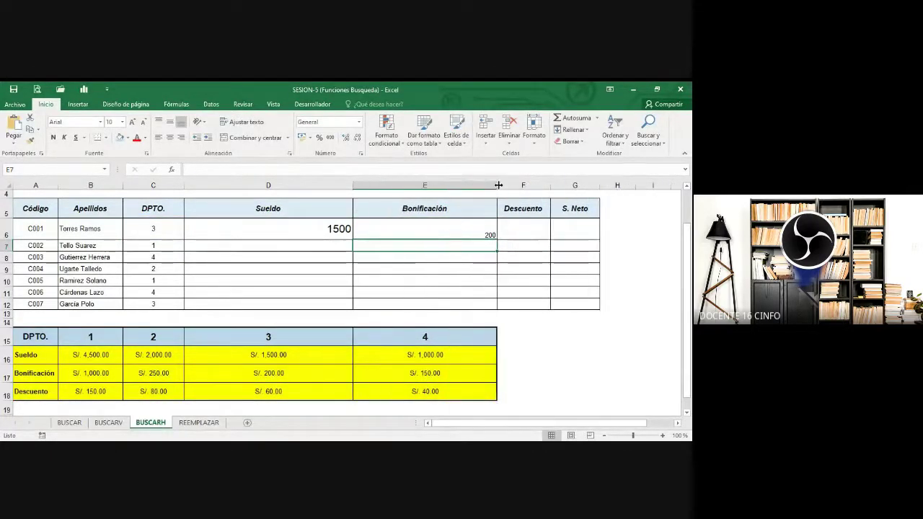
pyautogui.click(436, 232)
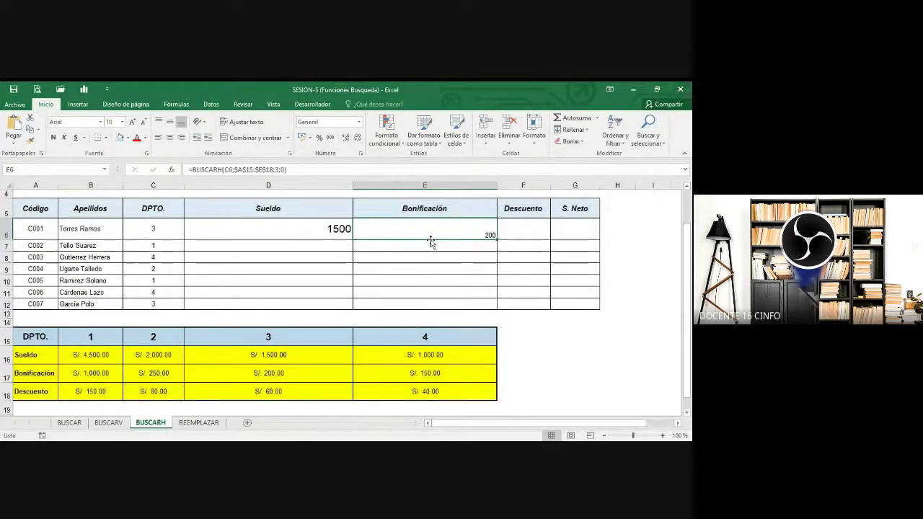
pyautogui.click(170, 122)
pyautogui.click(133, 123)
pyautogui.click(134, 123)
pyautogui.click(133, 122)
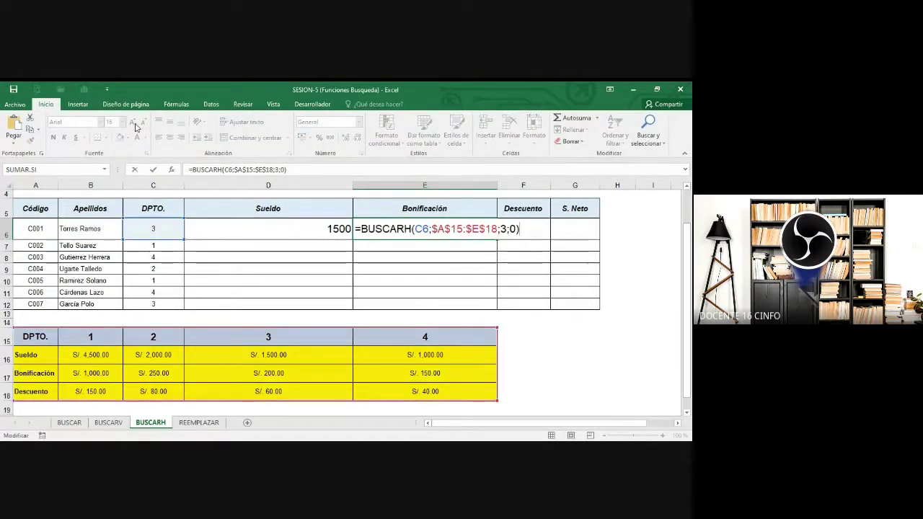
pyautogui.click(133, 123)
pyautogui.moveTo(503, 189); pyautogui.dragTo(535, 188)
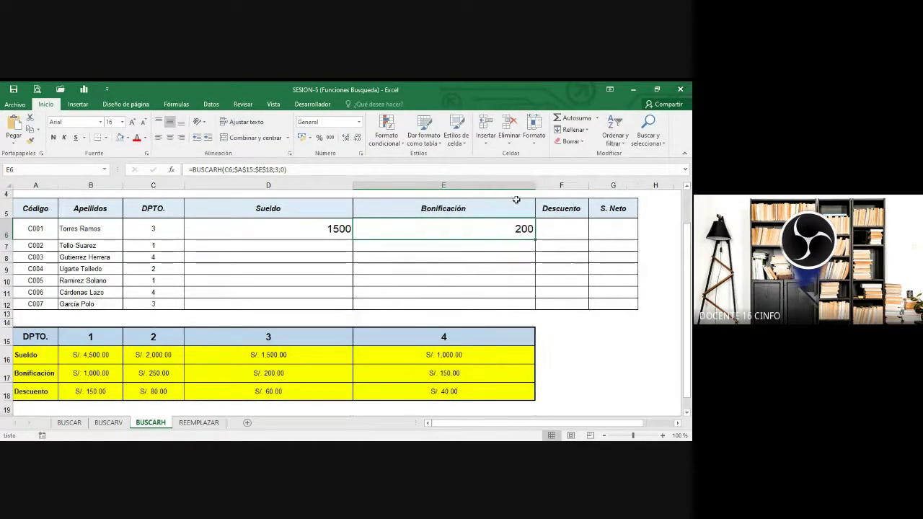
# Step: Copy E6's formula text into Descuento cell F6 and set its row index to 4, giving =BUSCARH(C6;$A$15:$E$18;4;0)
pyautogui.press('F2')
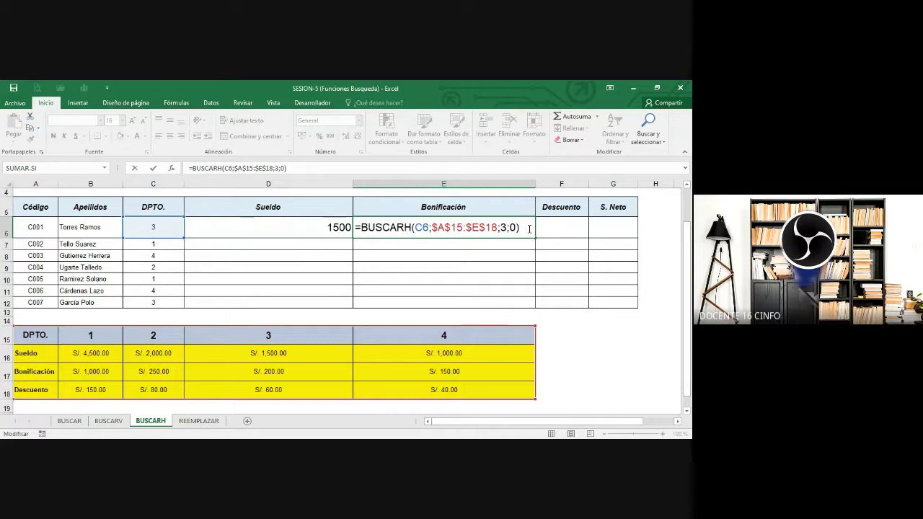
pyautogui.moveTo(529, 229); pyautogui.dragTo(311, 227)
pyautogui.hotkey('ctrl', 'c')
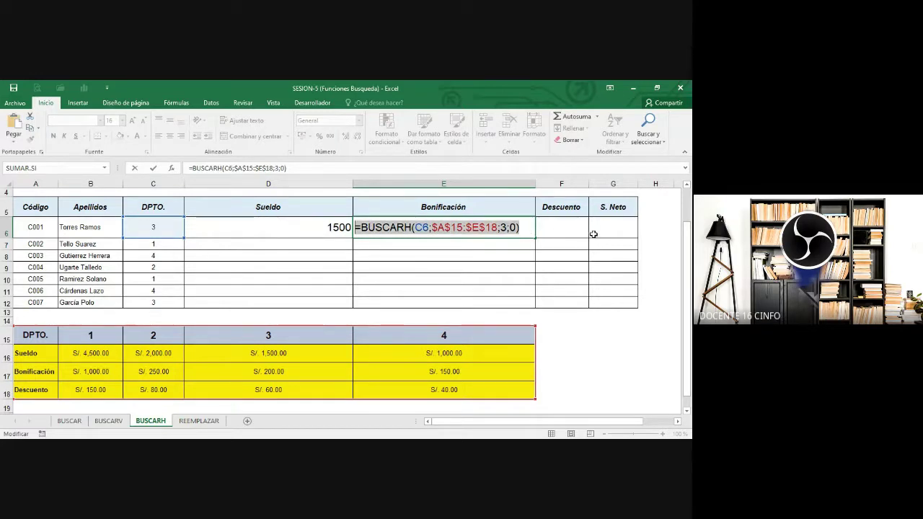
pyautogui.click(566, 227)
pyautogui.press('Escape')
pyautogui.click(563, 228)
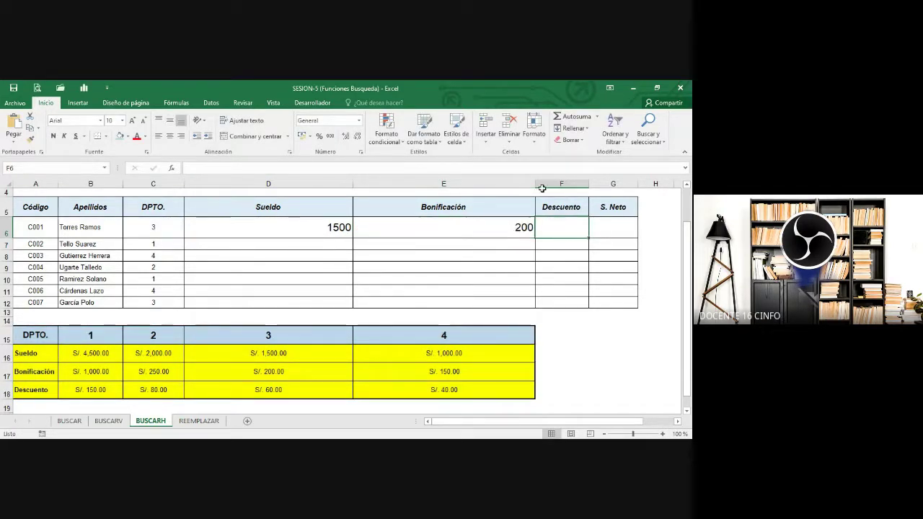
pyautogui.press('F2')
pyautogui.hotkey('ctrl', 'v')
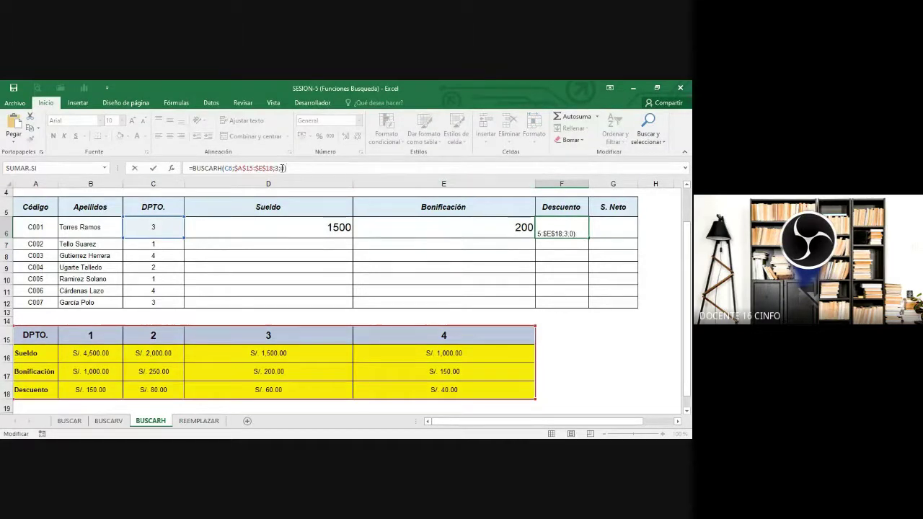
pyautogui.doubleClick(277, 170)
pyautogui.write('4')
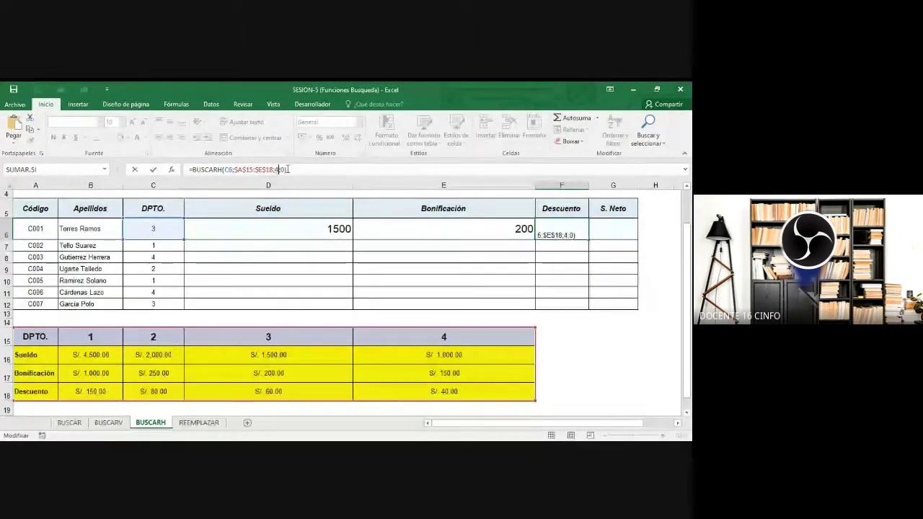
pyautogui.press('Return')
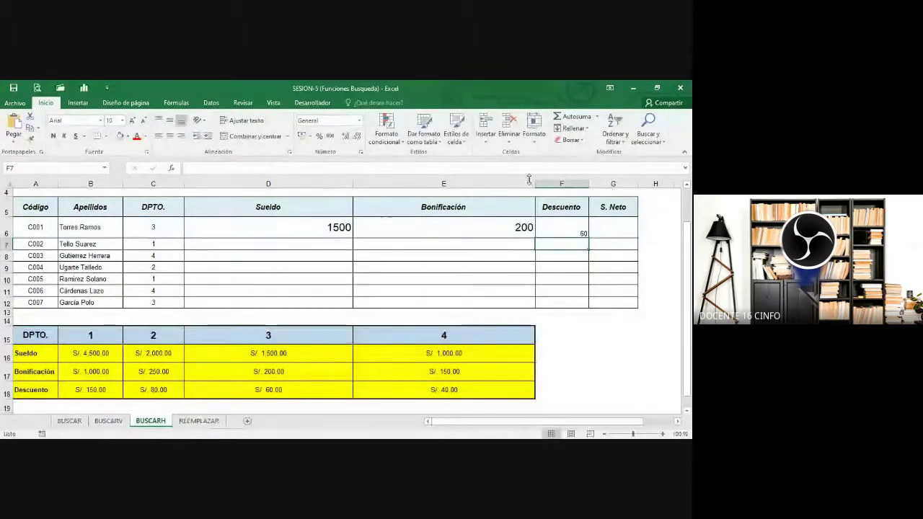
# Step: Autofit the Bonificación and Sueldo columns and widen the Descuento column to about 40.6
pyautogui.doubleClick(535, 184)
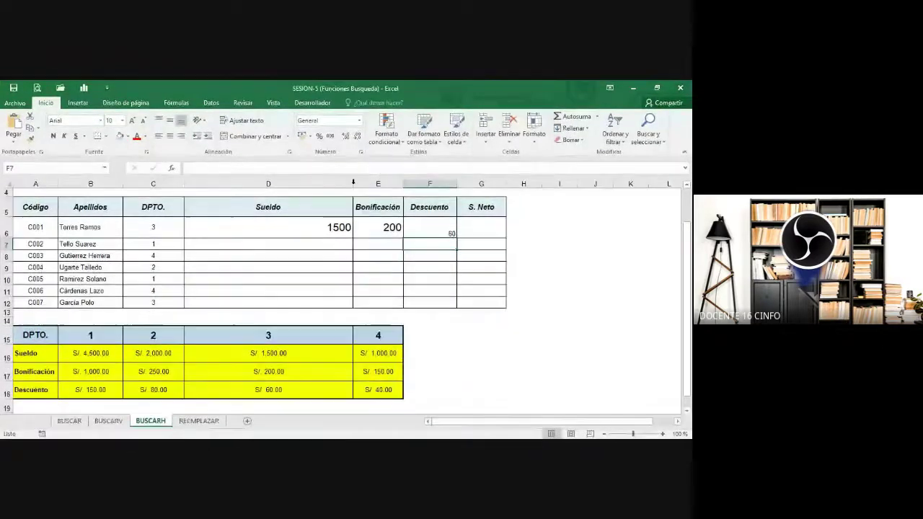
pyautogui.doubleClick(353, 184)
pyautogui.moveTo(327, 186); pyautogui.dragTo(421, 183)
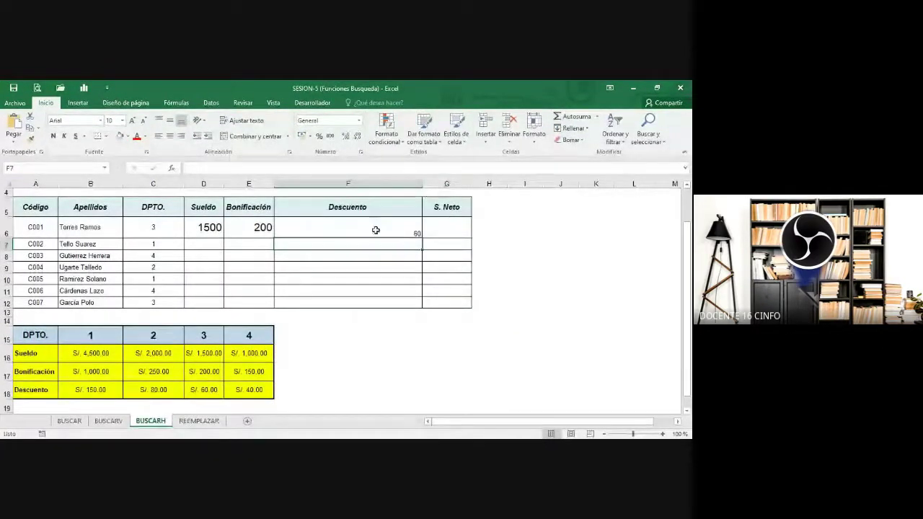
# Step: Set cell F6 to font size 16 with middle vertical alignment, and widen the Descuento column further
pyautogui.click(373, 232)
pyautogui.click(132, 120)
pyautogui.click(132, 120)
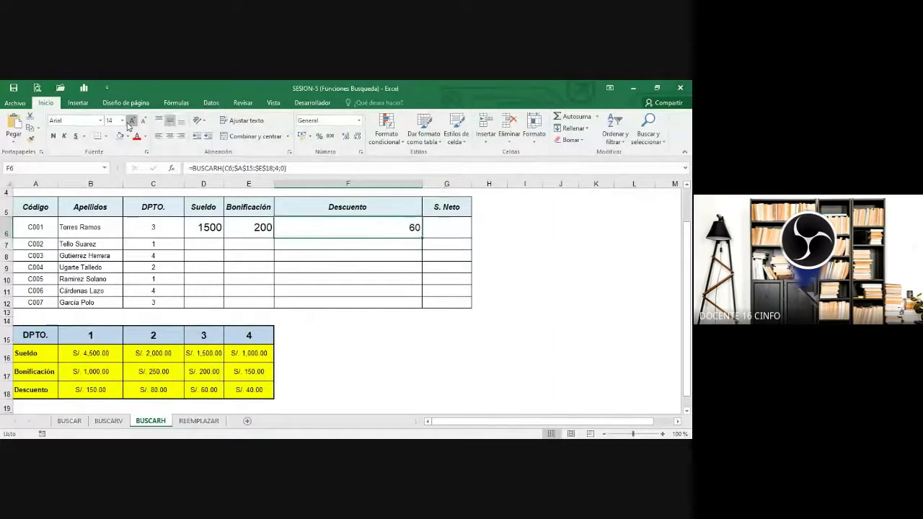
pyautogui.click(132, 120)
pyautogui.click(132, 120)
pyautogui.moveTo(423, 185); pyautogui.dragTo(491, 185)
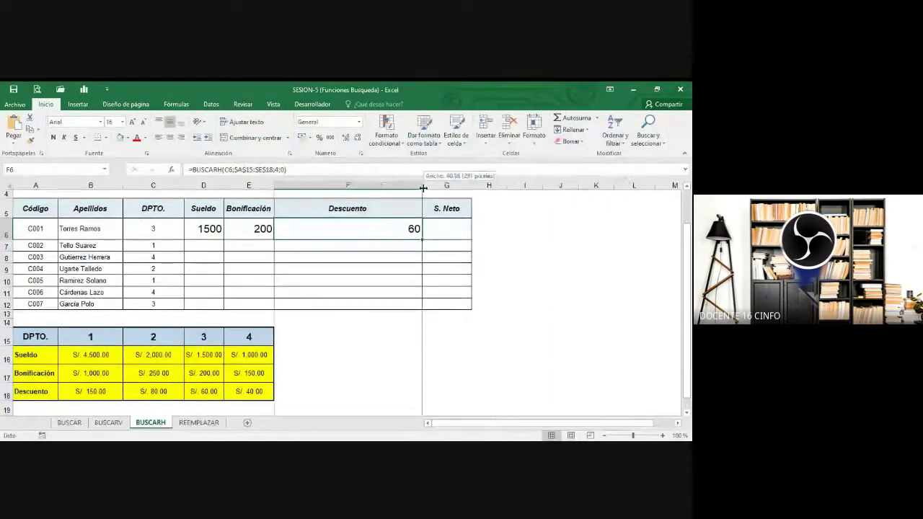
# Step: Display the BUSCARH formula inside cell F6 to review its arguments, and close it without editing
pyautogui.press('F2')
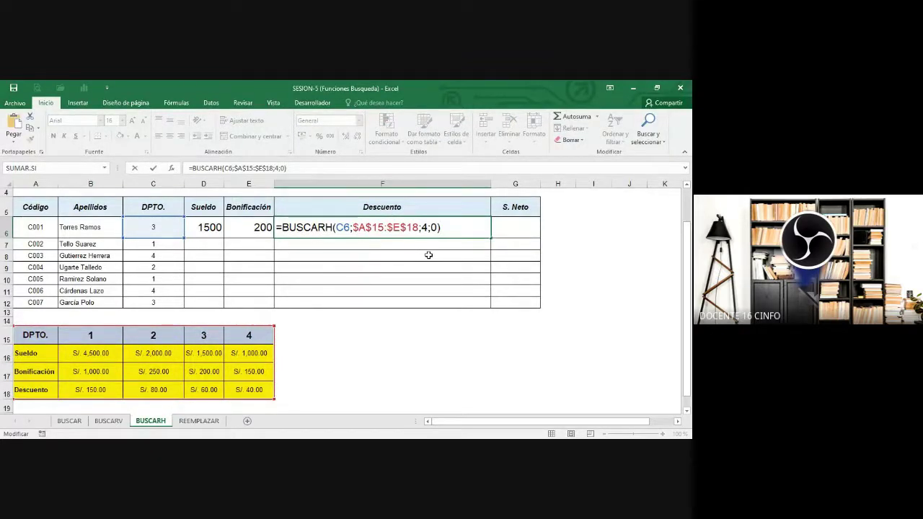
pyautogui.hotkey('alt', 'Tab')
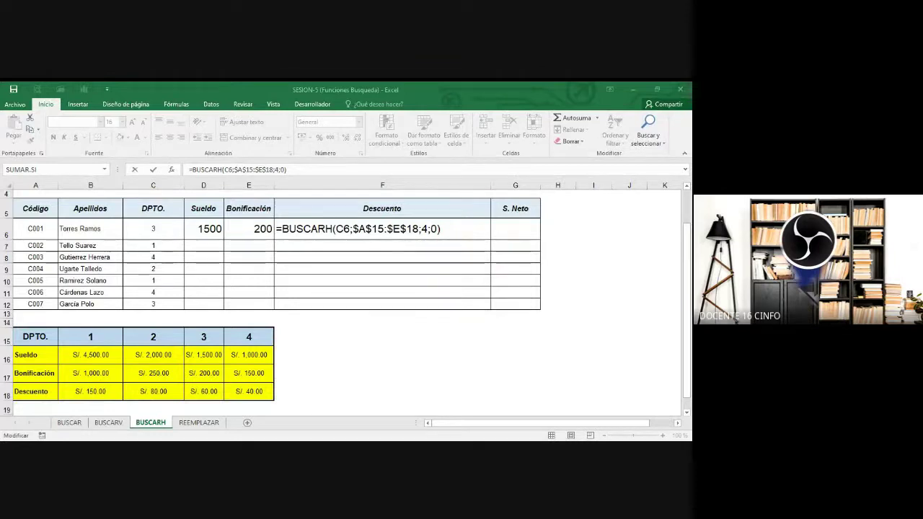
pyautogui.click(521, 301)
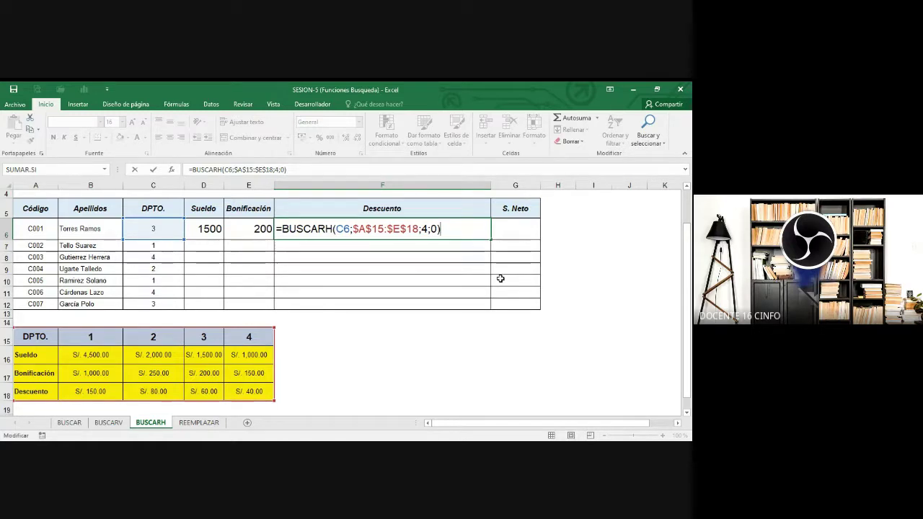
pyautogui.press('Return')
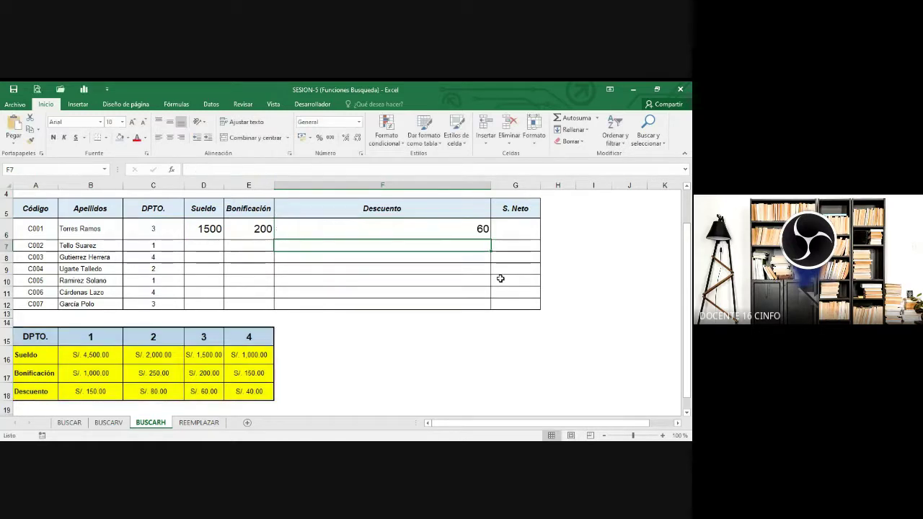
# Step: Autofit the Descuento column, widen S. Neto, and calculate the first employee's net salary in G6 with =D6+E6-F6
pyautogui.doubleClick(491, 186)
pyautogui.moveTo(367, 189); pyautogui.dragTo(464, 191)
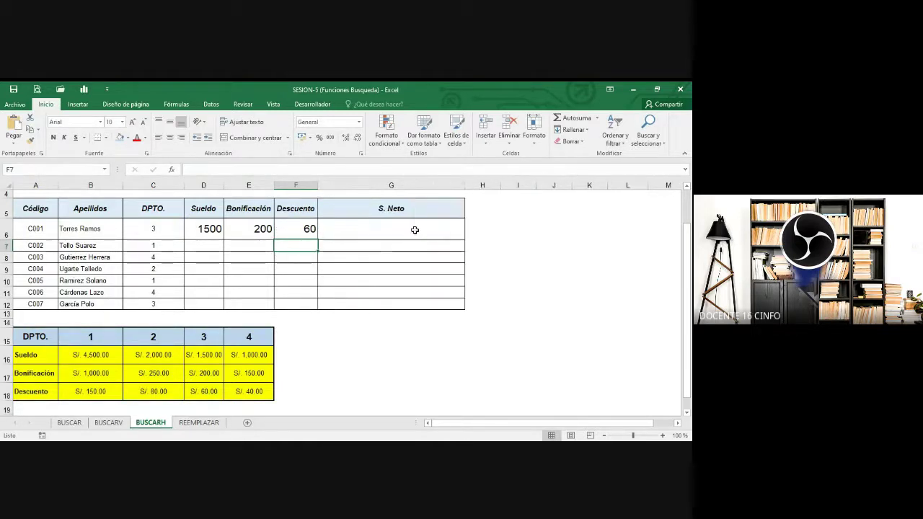
pyautogui.click(416, 230)
pyautogui.write('=')
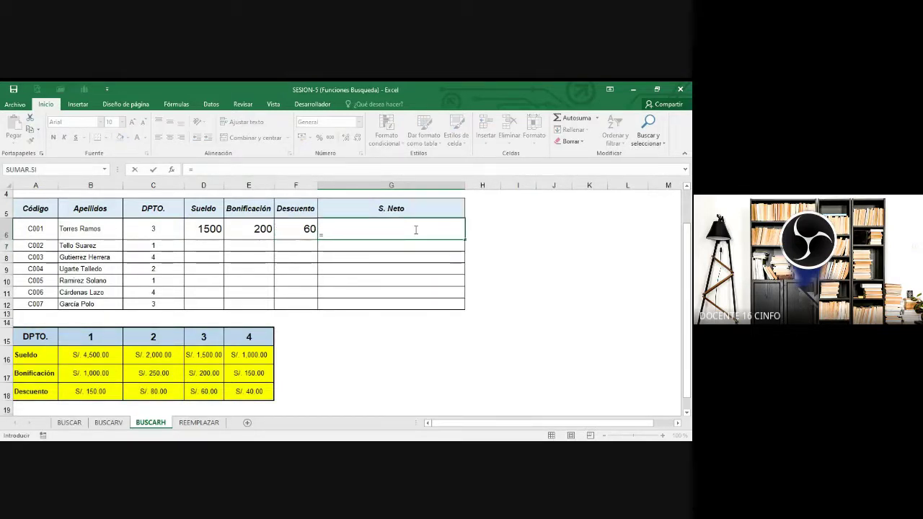
pyautogui.click(207, 230)
pyautogui.write('+')
pyautogui.click(254, 230)
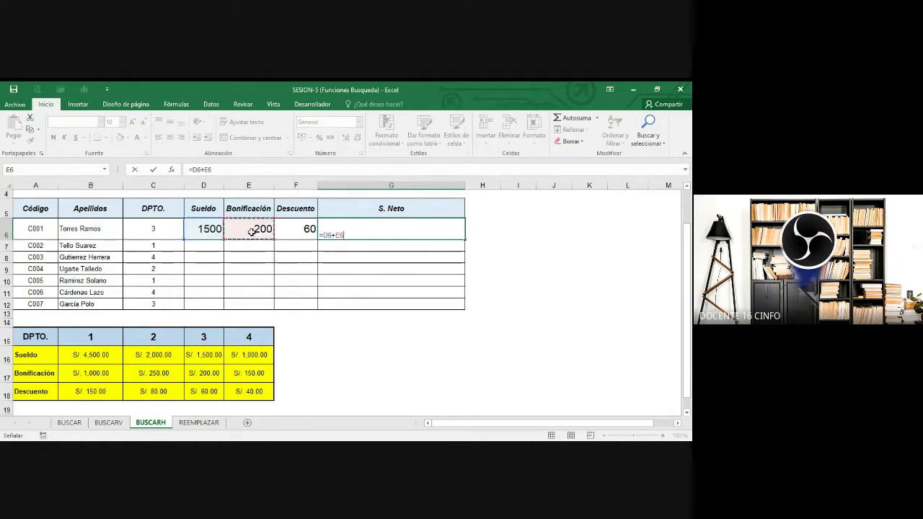
pyautogui.write('-')
pyautogui.click(310, 230)
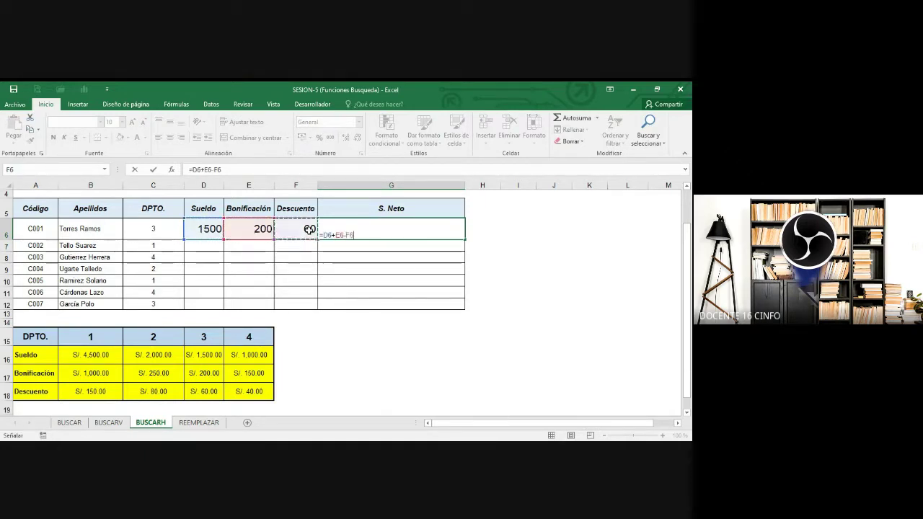
pyautogui.press('Return')
# Step: Set cell G6 to middle vertical alignment and font size 18, and display its formula in the cell
pyautogui.press('Up')
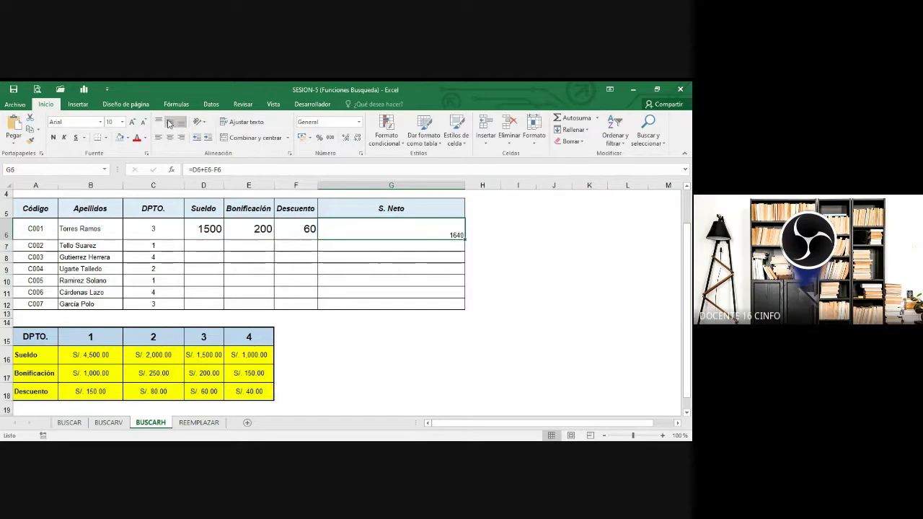
pyautogui.click(170, 121)
pyautogui.click(133, 122)
pyautogui.click(132, 122)
pyautogui.click(133, 122)
pyautogui.click(132, 122)
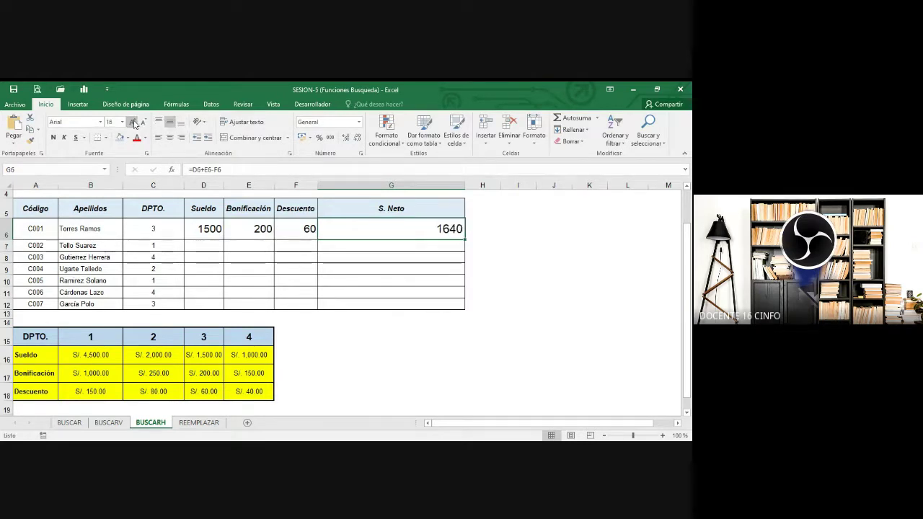
pyautogui.click(133, 121)
pyautogui.press('F2')
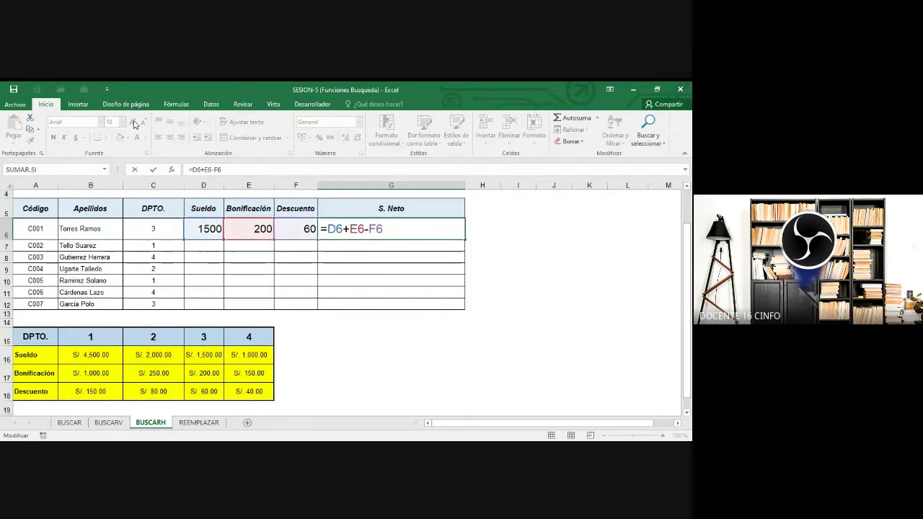
pyautogui.hotkey('alt', 'Tab')
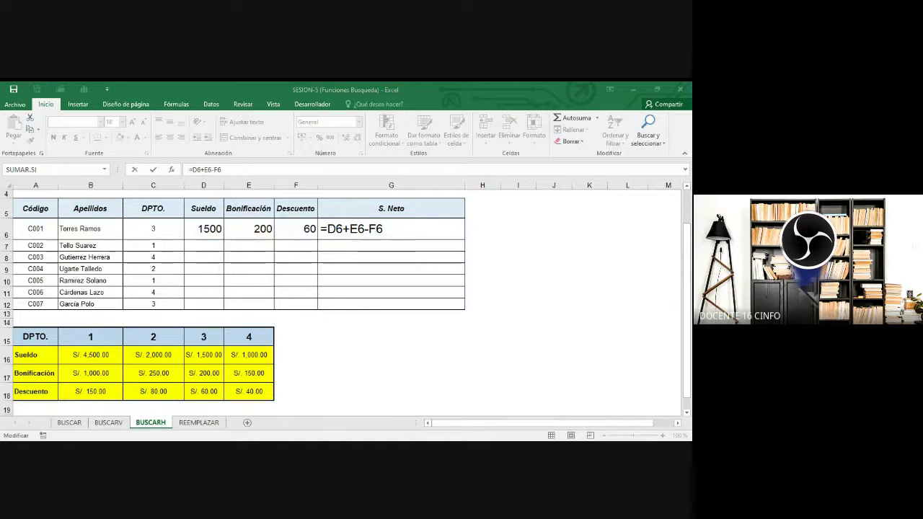
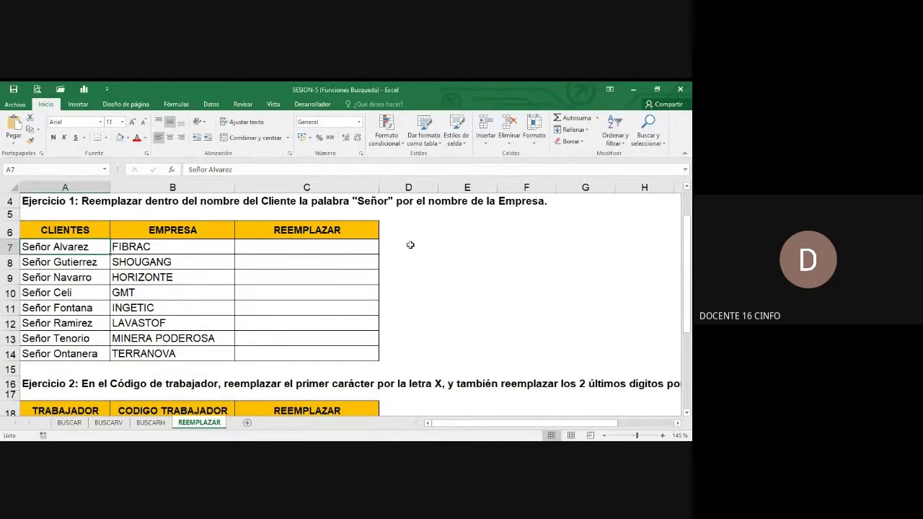
# Step: On the REEMPLAZAR sheet, widen column C and set cell C7 to font size 14 with middle vertical alignment
pyautogui.moveTo(379, 187); pyautogui.dragTo(479, 187)
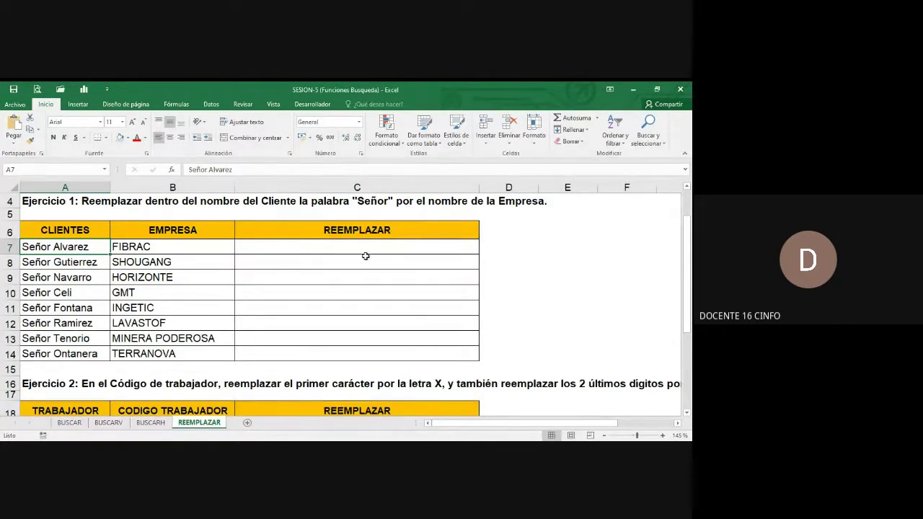
pyautogui.click(365, 251)
pyautogui.click(132, 123)
pyautogui.click(132, 122)
pyautogui.click(169, 121)
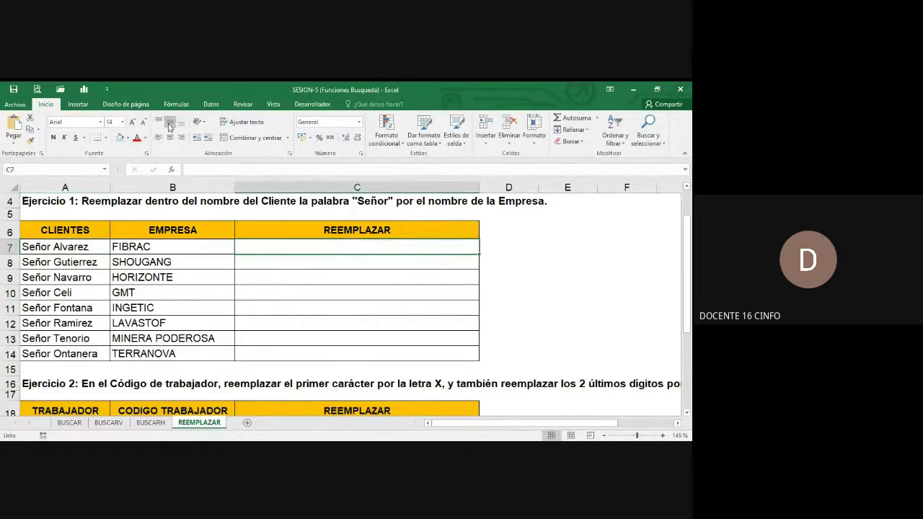
# Step: Enter an equals sign in cell C7 and increase the height of row 7
pyautogui.write('=')
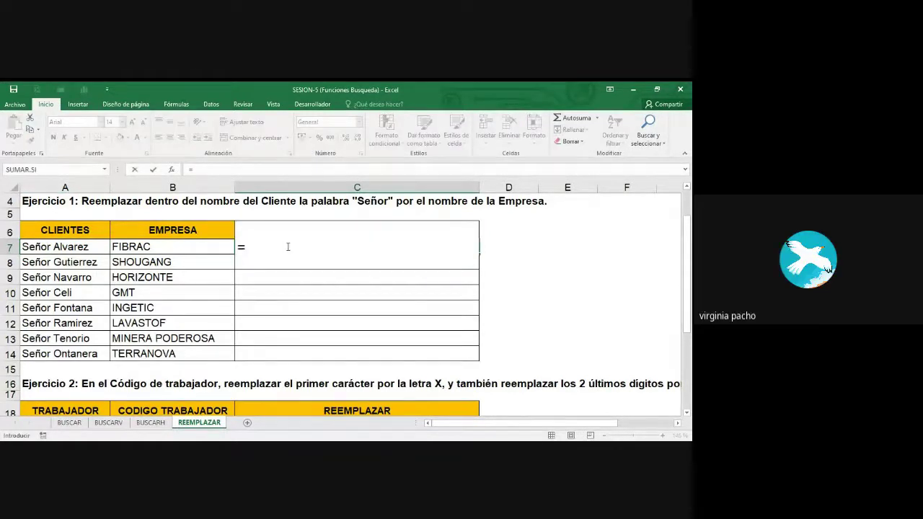
pyautogui.press('Return')
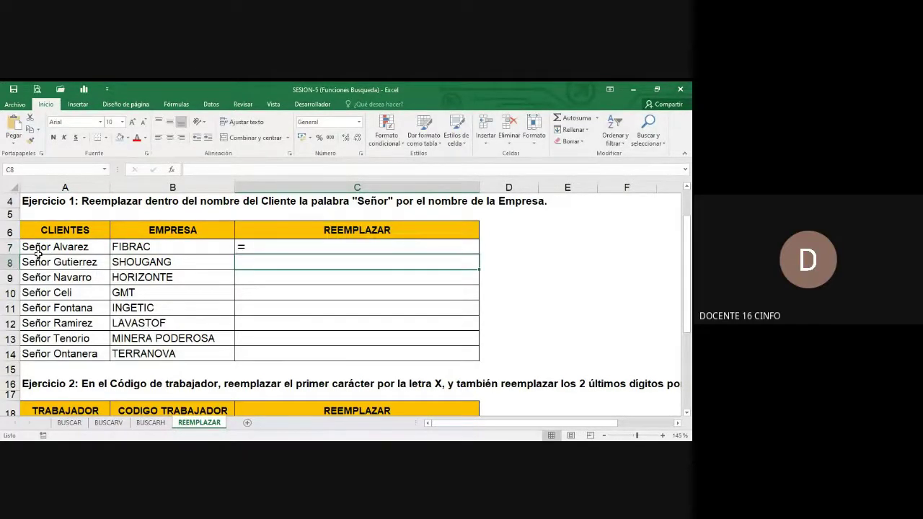
pyautogui.moveTo(22, 254); pyautogui.dragTo(24, 260)
# Step: Complete the formula in C7 as =REEMPLAZAR(A7;1;5;B7) to replace "Señor" with the company name
pyautogui.doubleClick(329, 256)
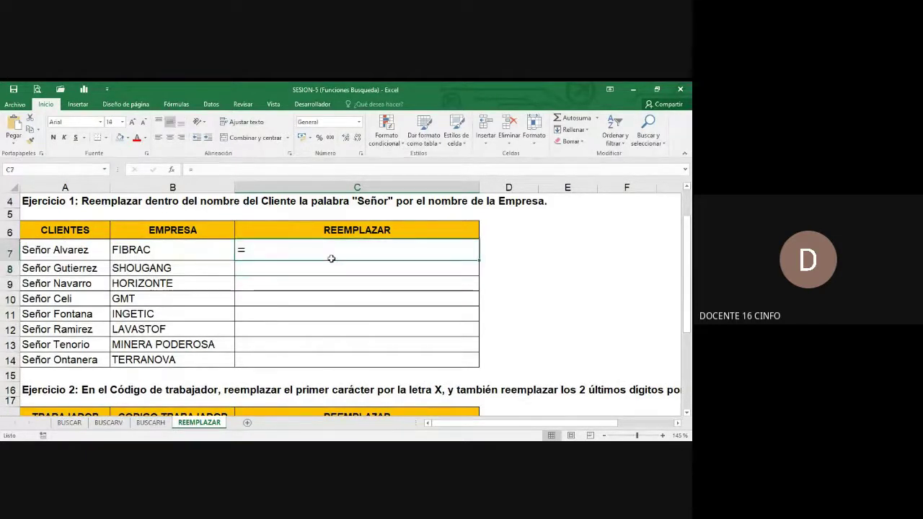
pyautogui.write('REE')
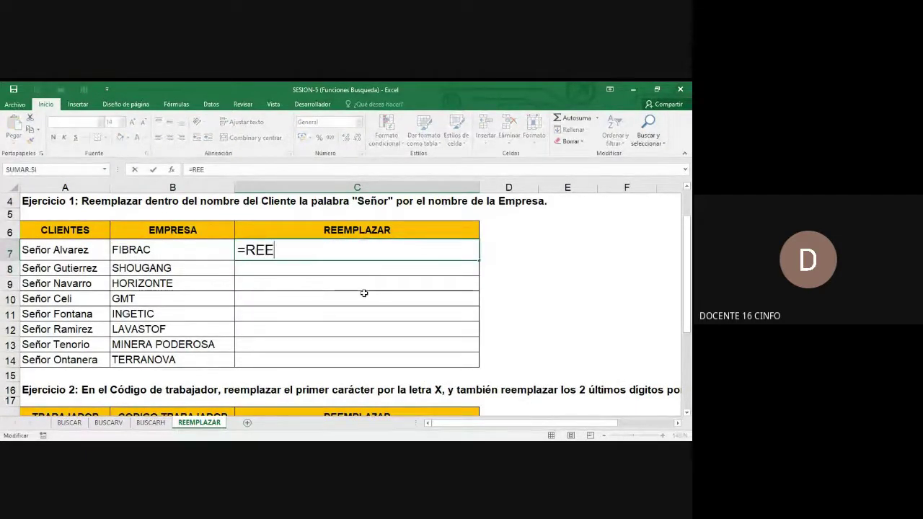
pyautogui.write('MPLA')
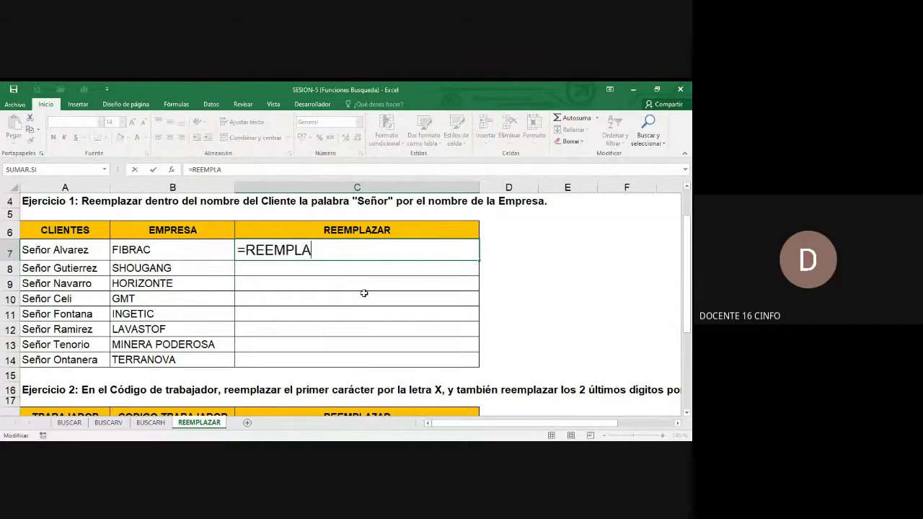
pyautogui.write('ZAR(')
pyautogui.click(96, 253)
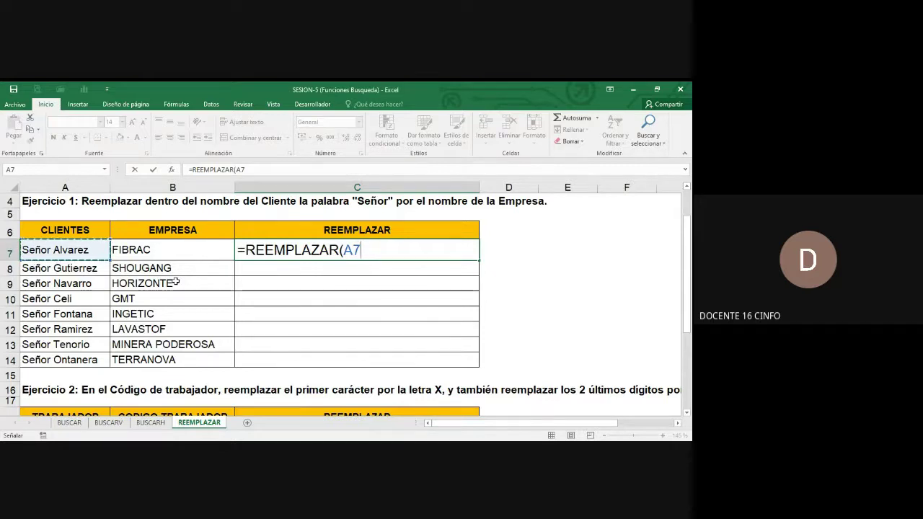
pyautogui.write(';')
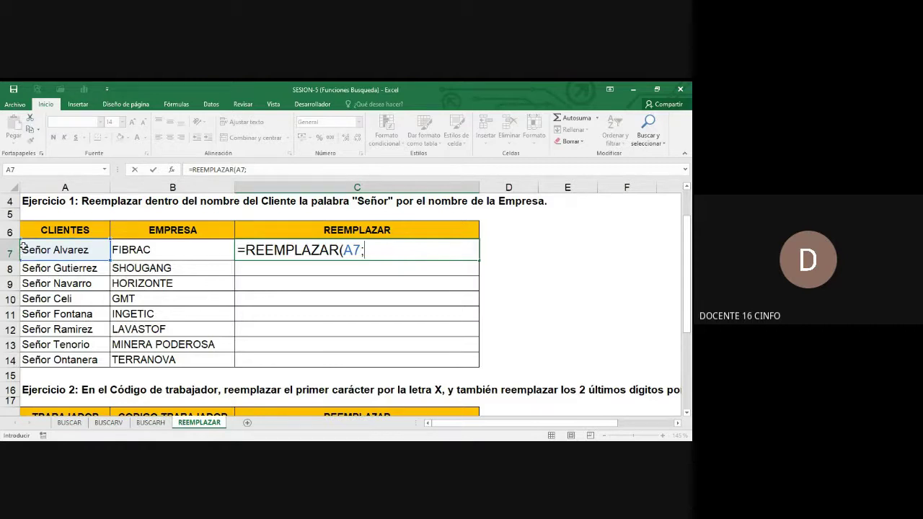
pyautogui.write('1')
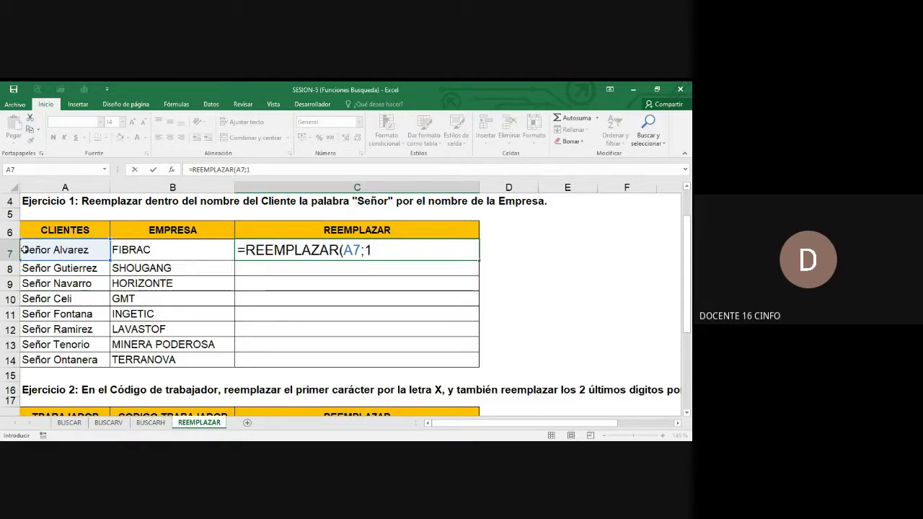
pyautogui.write(';')
pyautogui.write('5;')
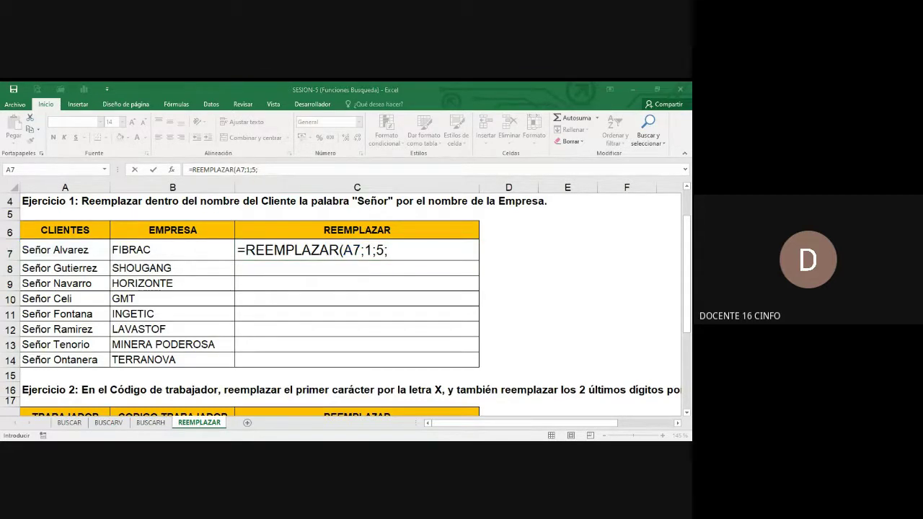
pyautogui.click(177, 250)
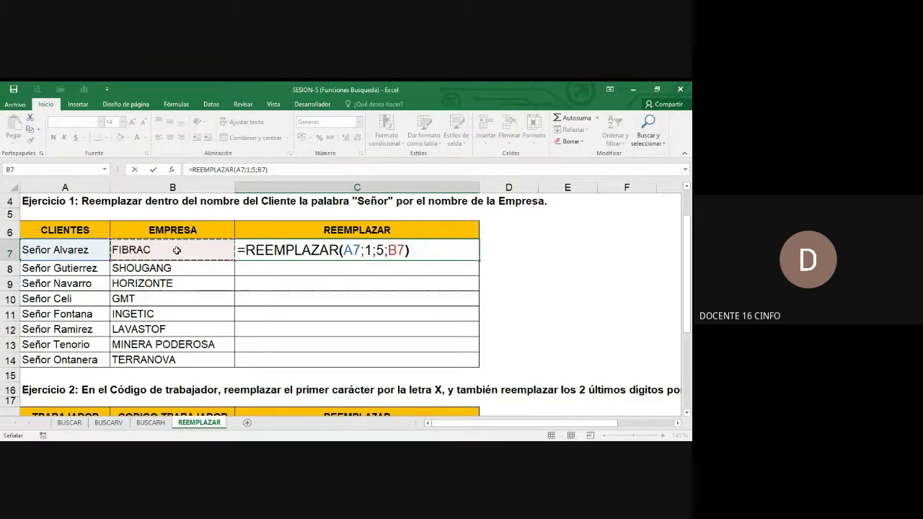
pyautogui.write(')')
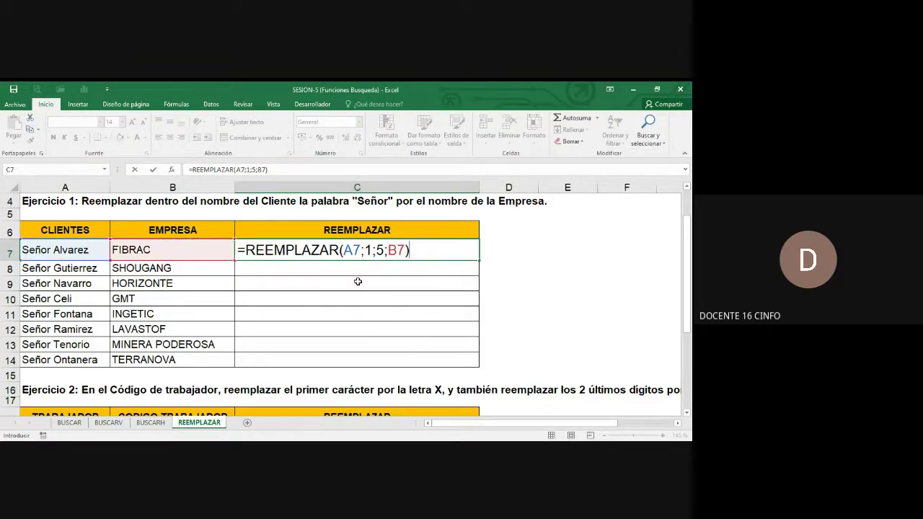
pyautogui.press('Return')
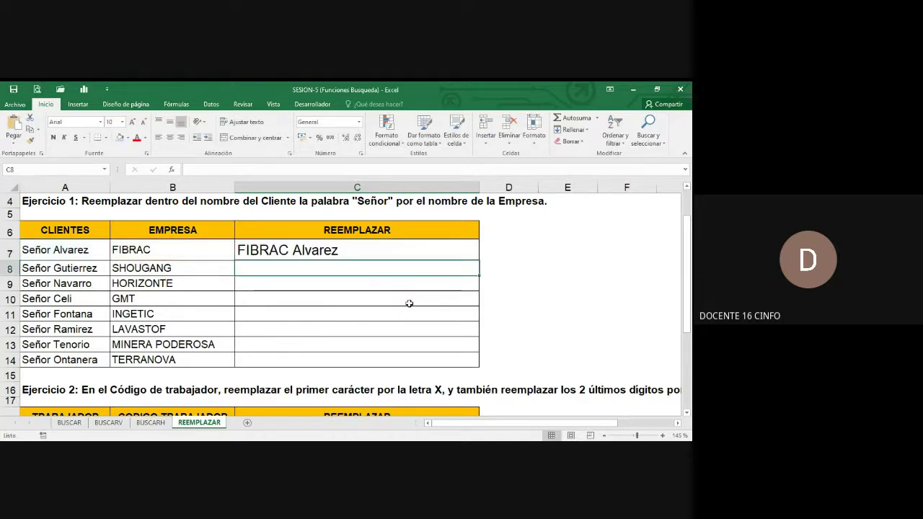
# Step: Review the REEMPLAZAR formula in C7 and fill it down through C14
pyautogui.click(388, 254)
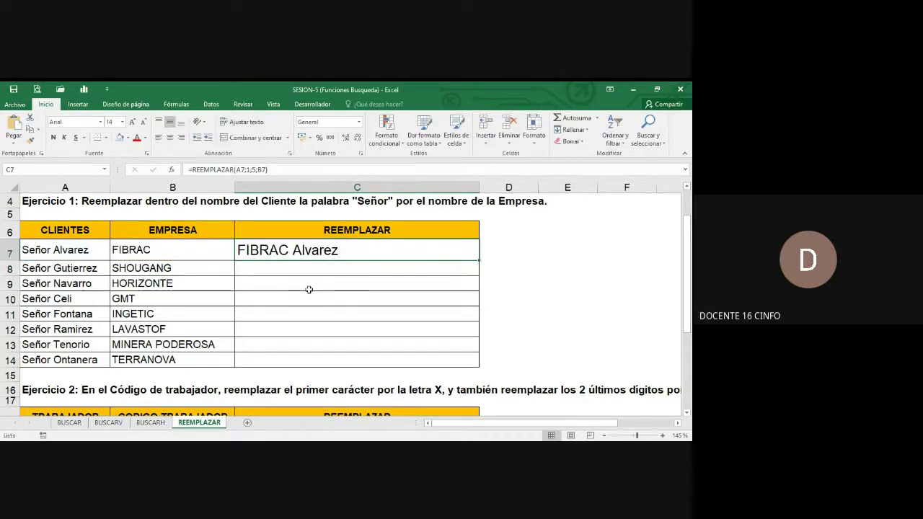
pyautogui.press('F2')
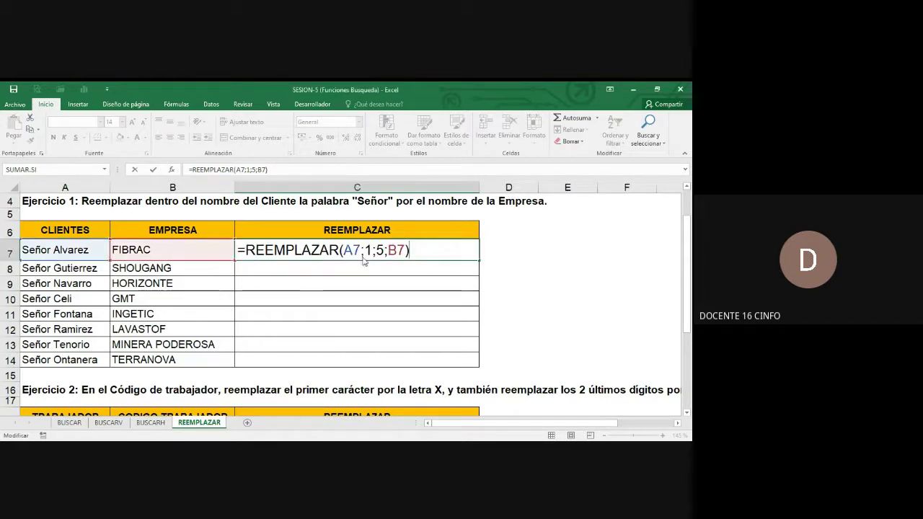
pyautogui.hotkey('ctrl', 'Return')
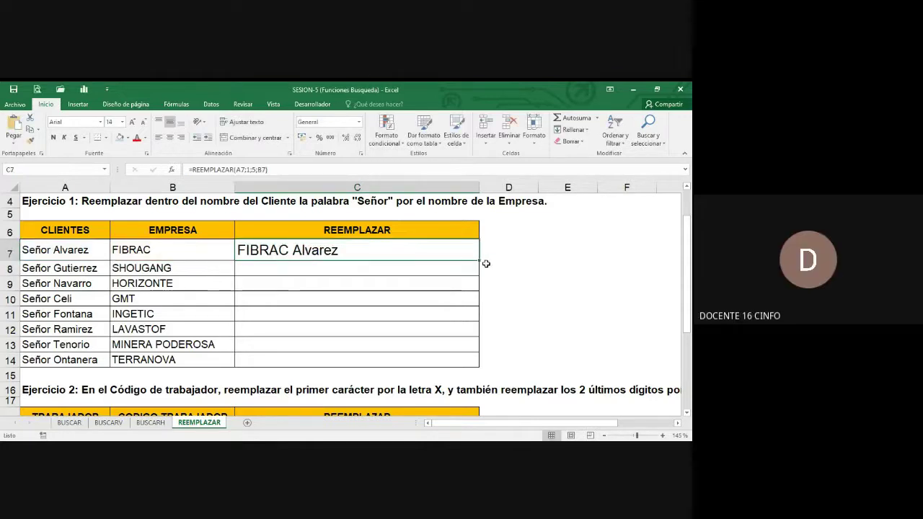
pyautogui.moveTo(479, 262); pyautogui.dragTo(484, 373)
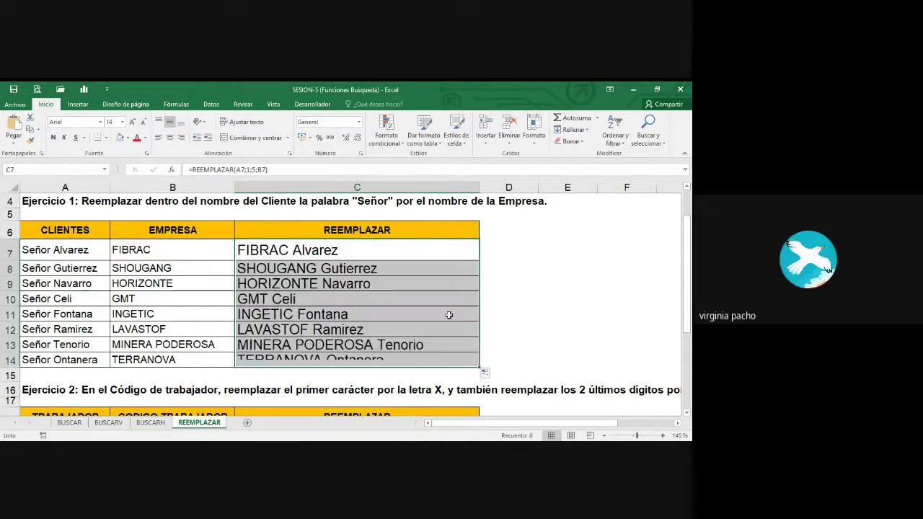
# Step: Clear the filled results in C8:C14 and review the REEMPLAZAR formula in C7
pyautogui.click(375, 253)
pyautogui.press('F2')
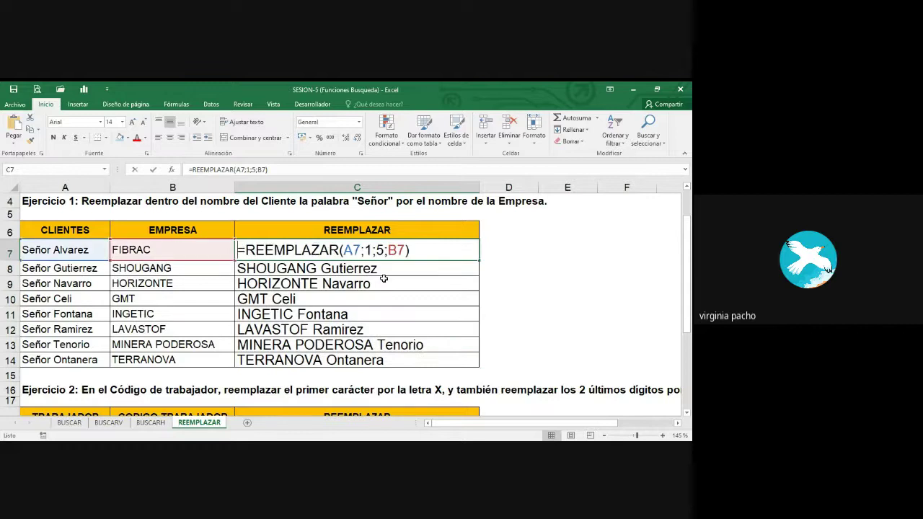
pyautogui.moveTo(385, 269); pyautogui.dragTo(388, 360)
pyautogui.press('Delete')
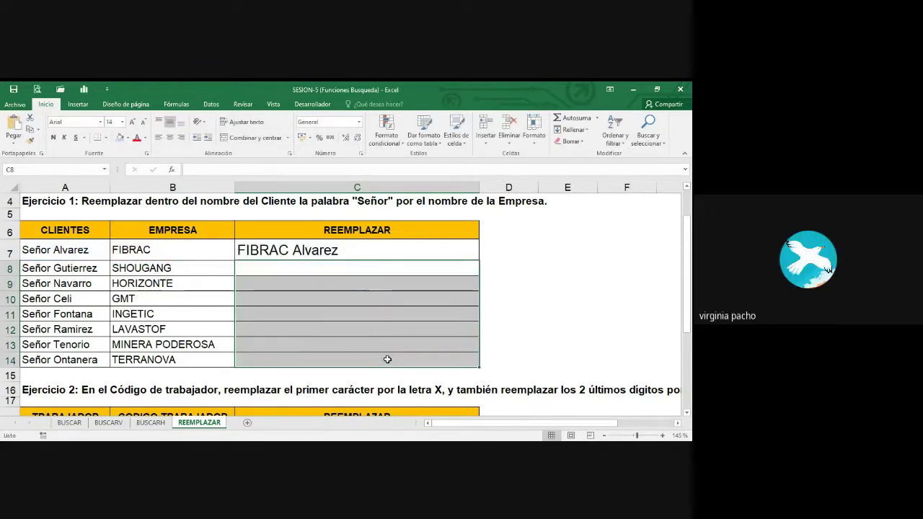
pyautogui.doubleClick(400, 252)
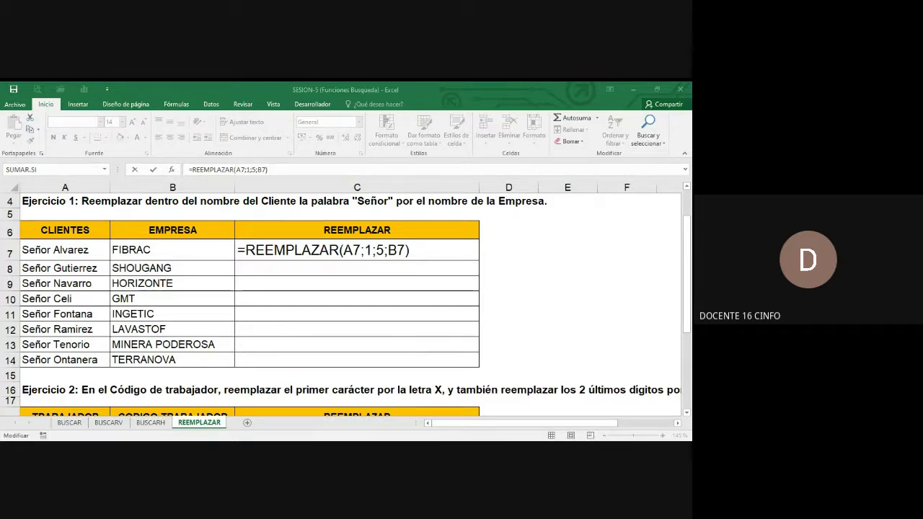
pyautogui.click(430, 275)
pyautogui.press('Return')
# Step: Center the worker codes in B19:B26 of Ejercicio 2 horizontally
pyautogui.scroll(-4, 389, 261)
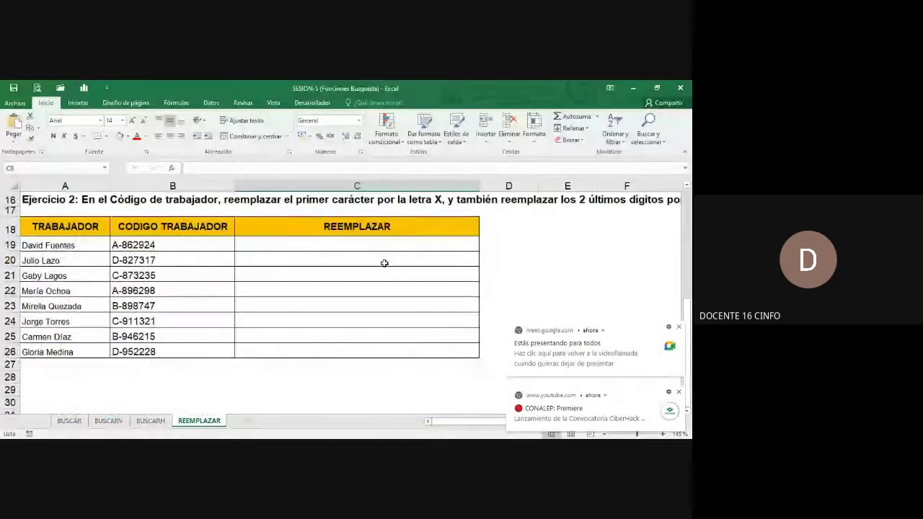
pyautogui.moveTo(192, 247); pyautogui.dragTo(202, 351)
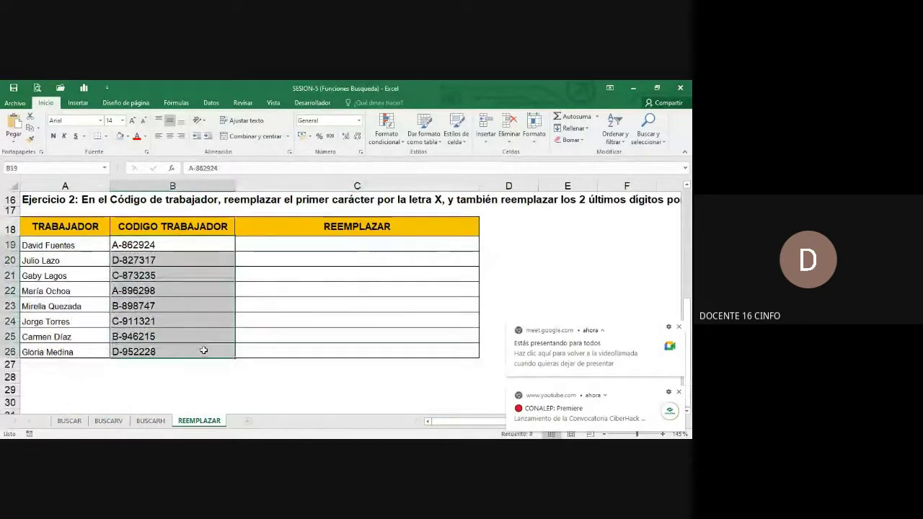
pyautogui.click(172, 140)
# Step: Enter =REEMPLAZAR(B19;1;1;"X") in C19 to replace the first character of the worker code with X
pyautogui.click(326, 247)
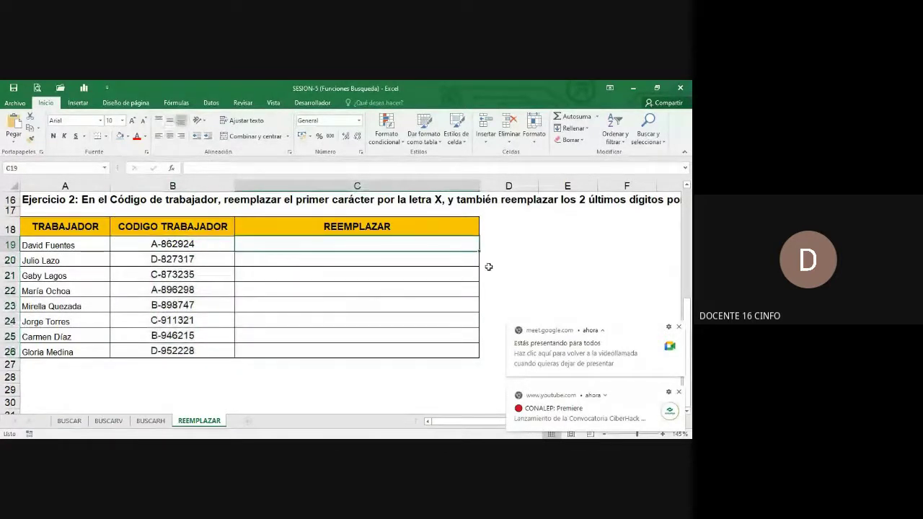
pyautogui.keyDown('ctrl'); pyautogui.scroll(-1, 464, 289); pyautogui.keyUp('ctrl')
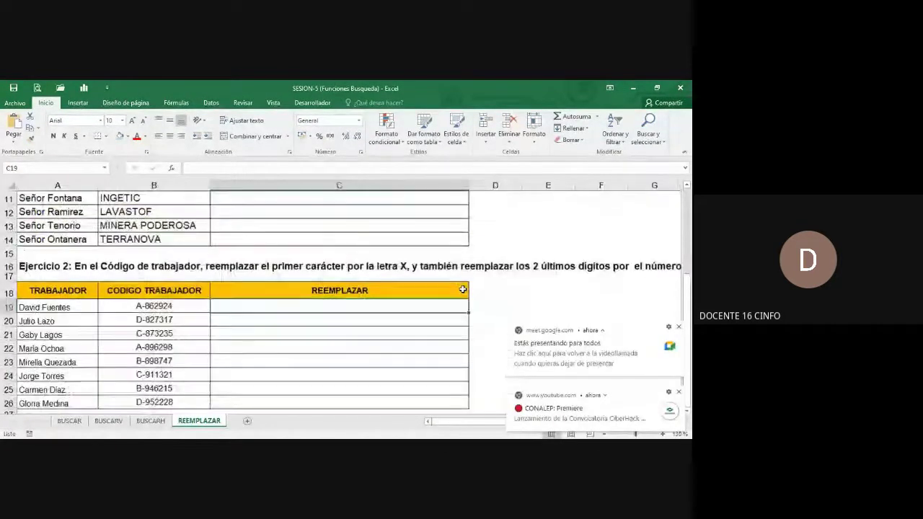
pyautogui.keyDown('ctrl'); pyautogui.scroll(-1, 461, 289); pyautogui.keyUp('ctrl')
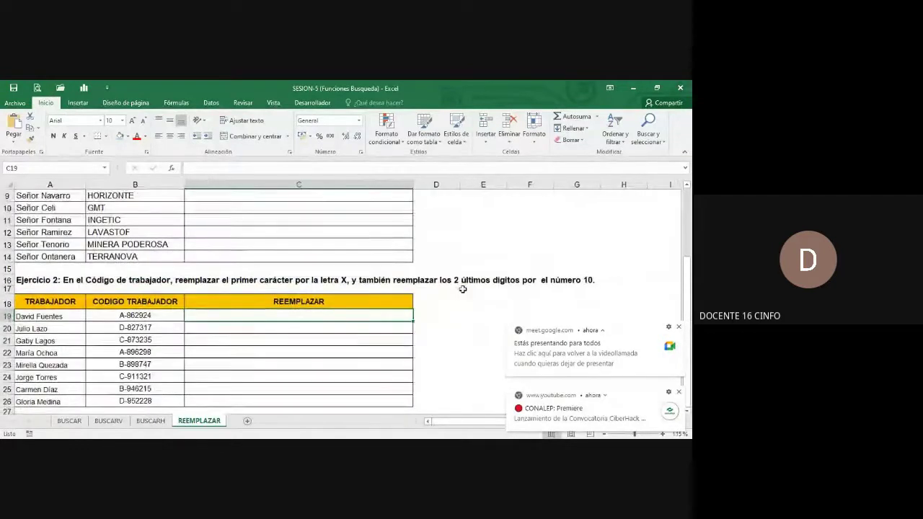
pyautogui.scroll(-3, 458, 294)
pyautogui.scroll(2, 447, 305)
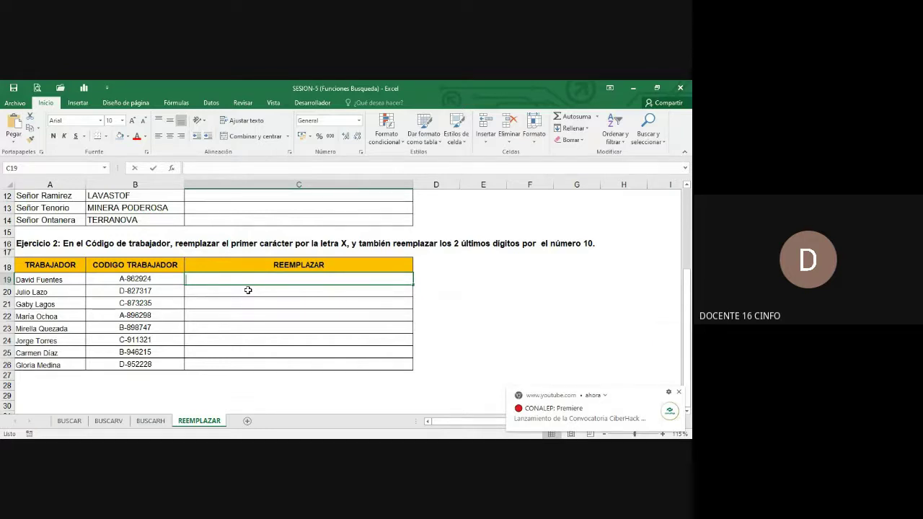
pyautogui.write('=')
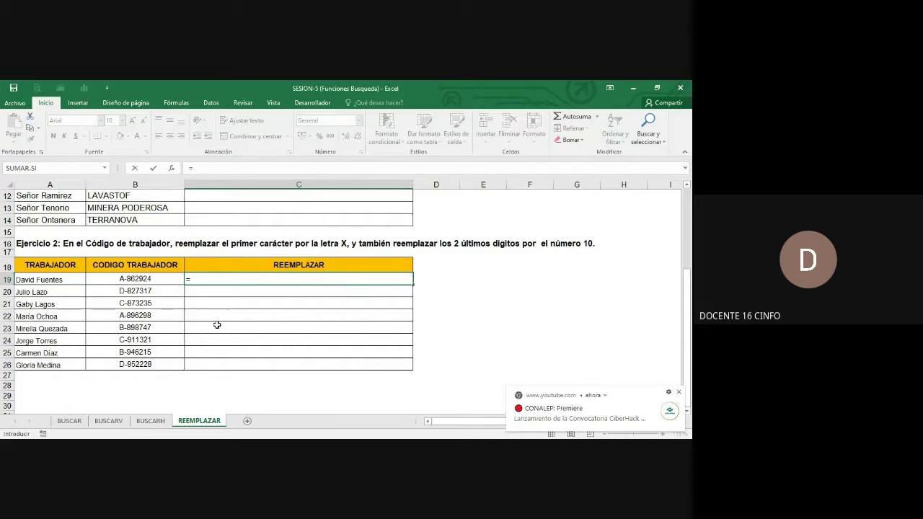
pyautogui.write('REE')
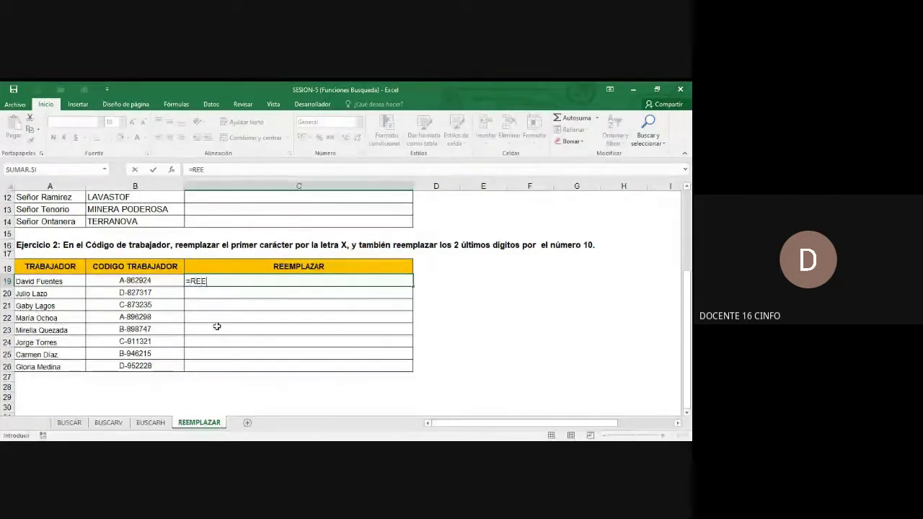
pyautogui.write('MPLAZAR(')
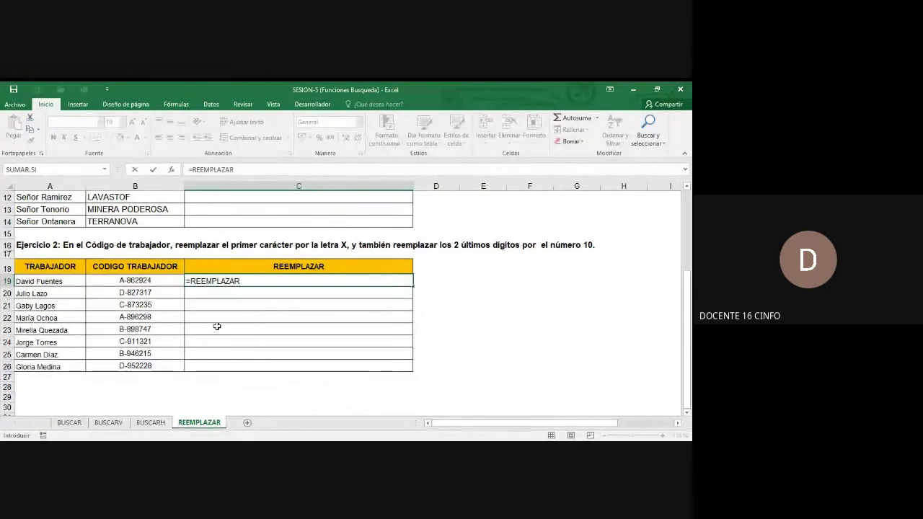
pyautogui.click(168, 280)
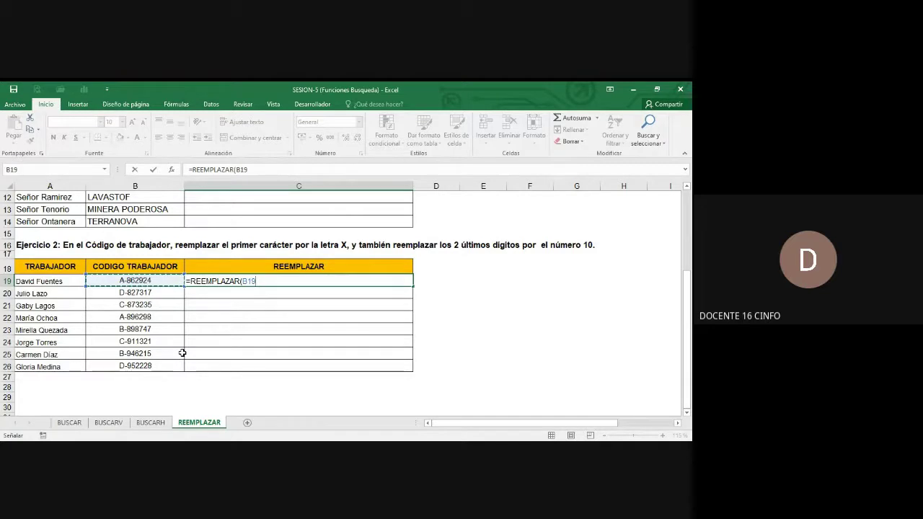
pyautogui.write(';1;1')
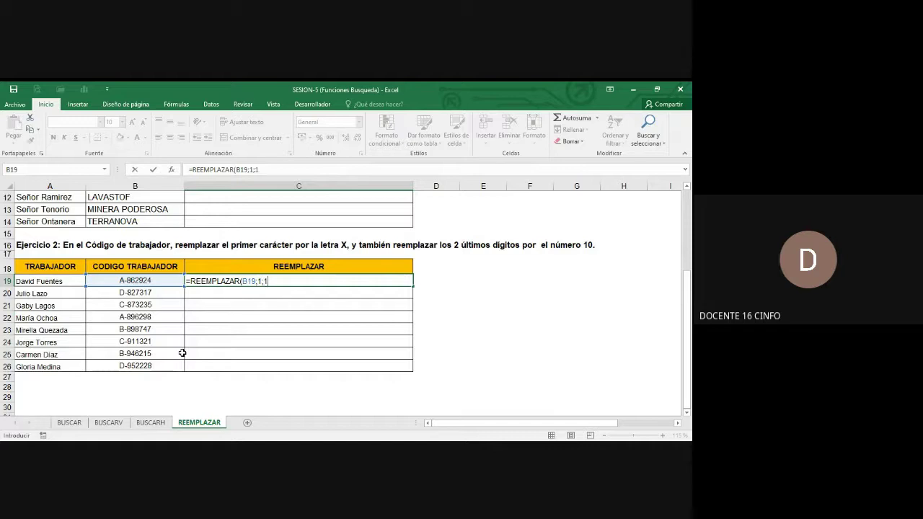
pyautogui.write(';"X')
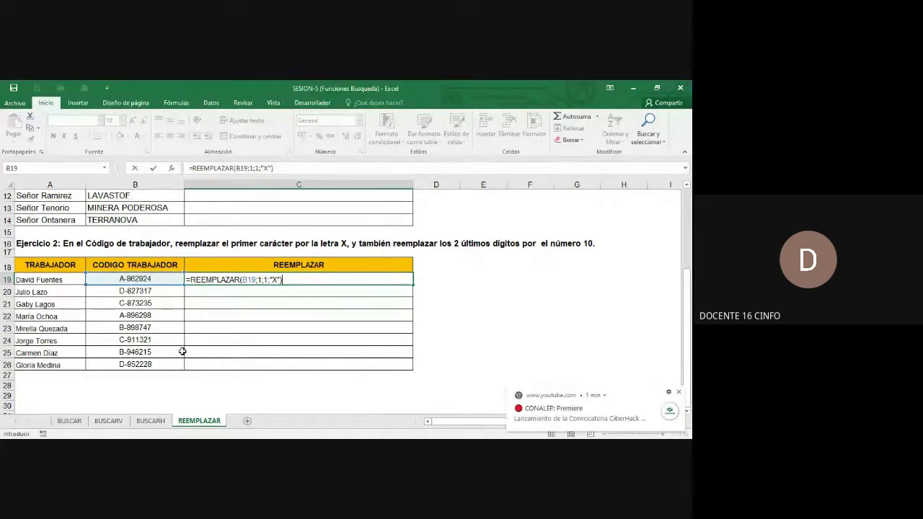
pyautogui.press('Return')
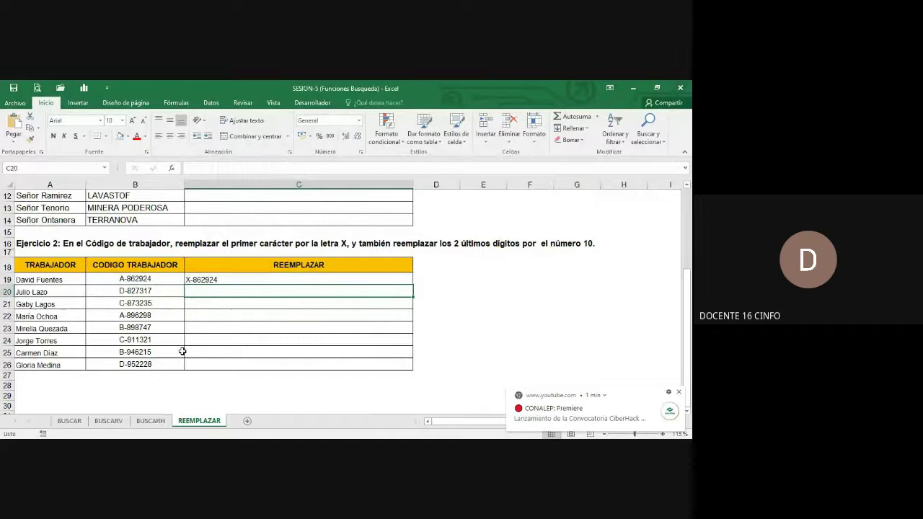
# Step: Center cell C19 horizontally and vertically, set its font size to 18, and increase the height of row 19
pyautogui.doubleClick(219, 283)
pyautogui.press('Escape')
pyautogui.click(168, 120)
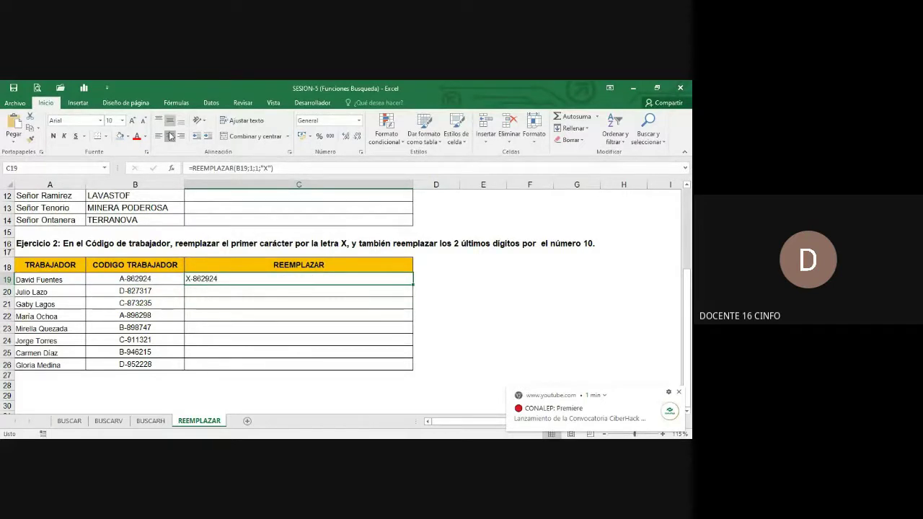
pyautogui.click(170, 135)
pyautogui.click(133, 121)
pyautogui.click(133, 120)
pyautogui.click(133, 120)
pyautogui.click(133, 121)
pyautogui.click(133, 121)
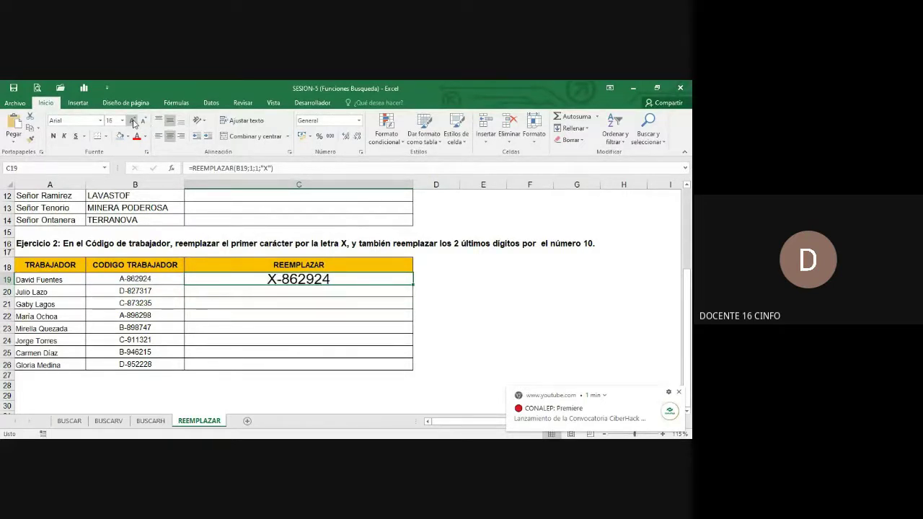
pyautogui.moveTo(10, 285); pyautogui.dragTo(10, 292)
# Step: Nest the C19 formula inside an outer REEMPLAZAR function and remove the stray E19 reference
pyautogui.press('F2')
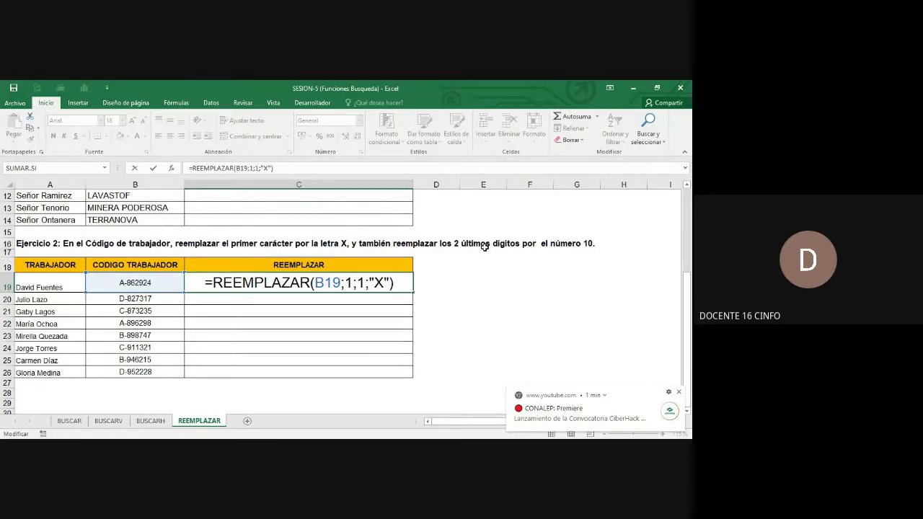
pyautogui.click(217, 287)
pyautogui.write('REEMPLAZAR')
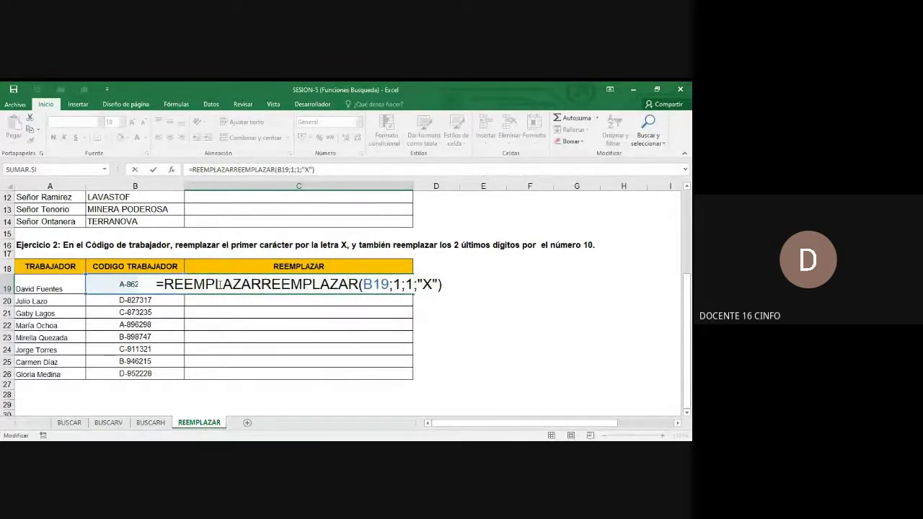
pyautogui.write('(')
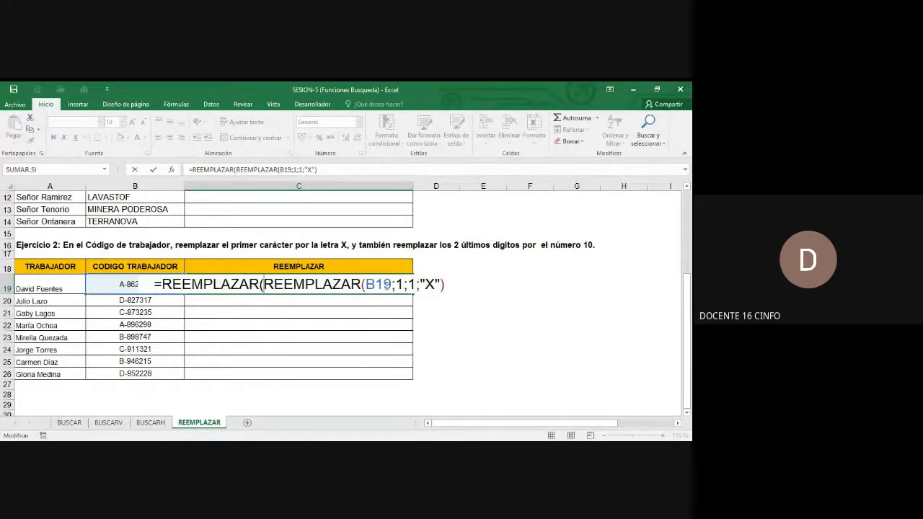
pyautogui.click(485, 284)
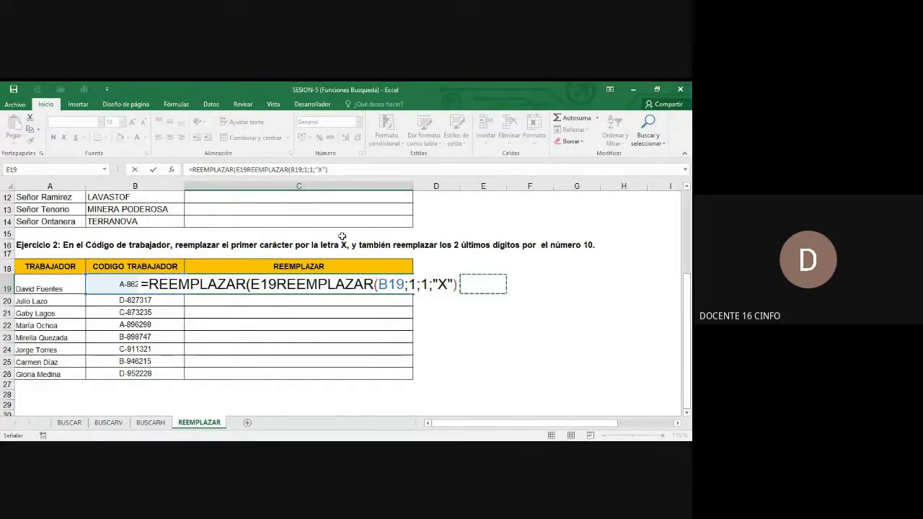
pyautogui.click(346, 170)
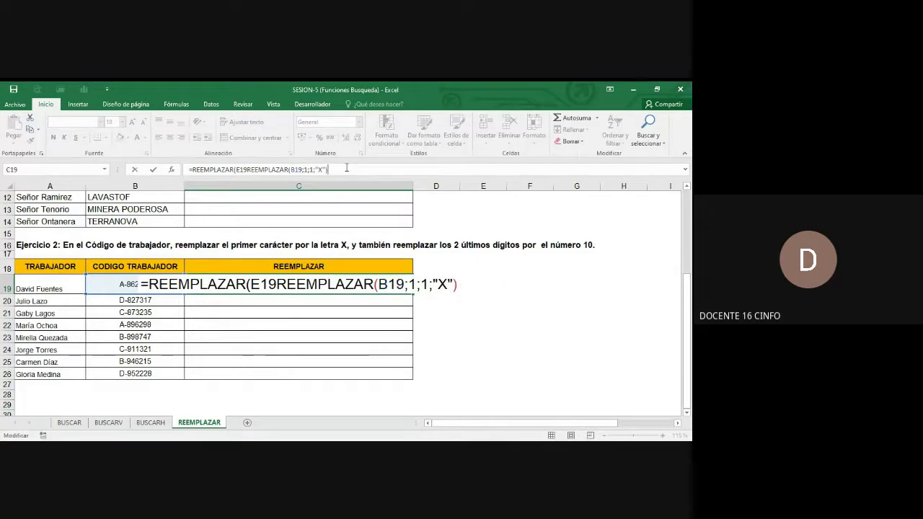
pyautogui.click(236, 169)
pyautogui.press('Delete')
pyautogui.press('Delete')
pyautogui.press('Delete')
pyautogui.click(336, 167)
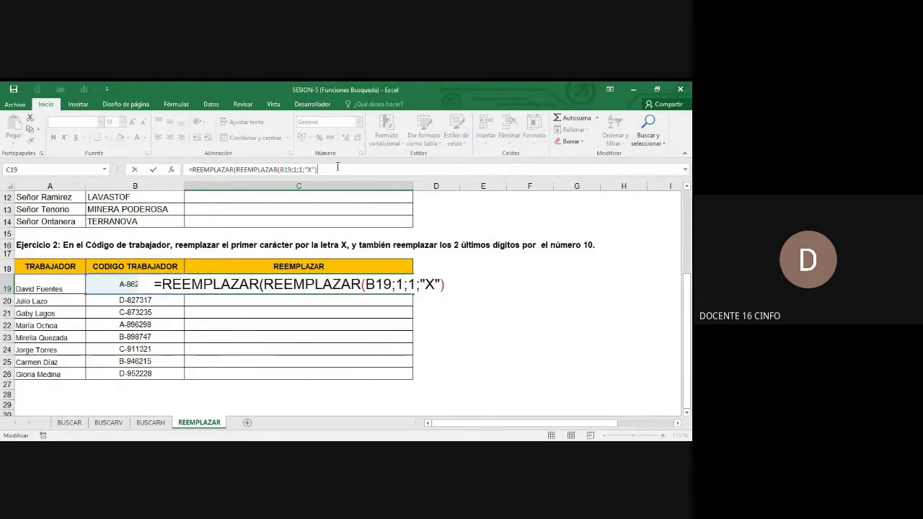
# Step: Complete C19 as =REEMPLAZAR(REEMPLAZAR(B19;1;1;"X");7;2;"10") to replace the last two digits with 10
pyautogui.write(';')
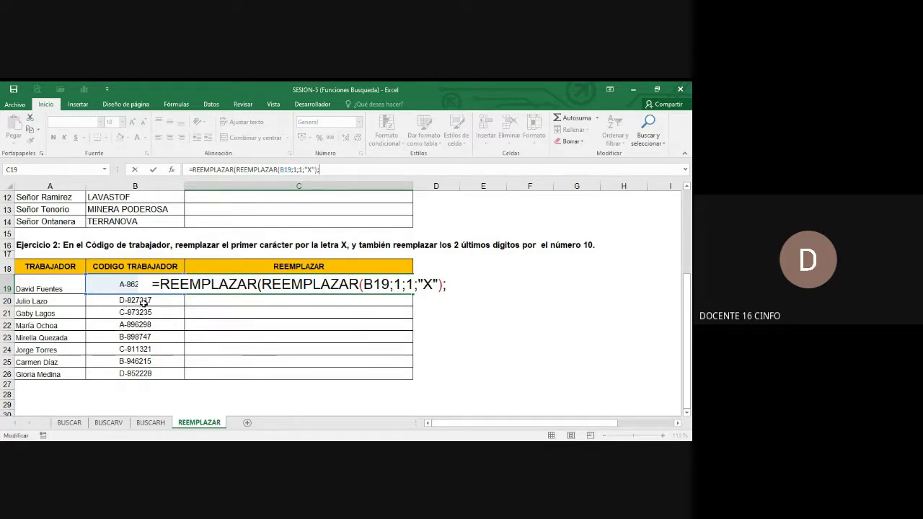
pyautogui.write('7')
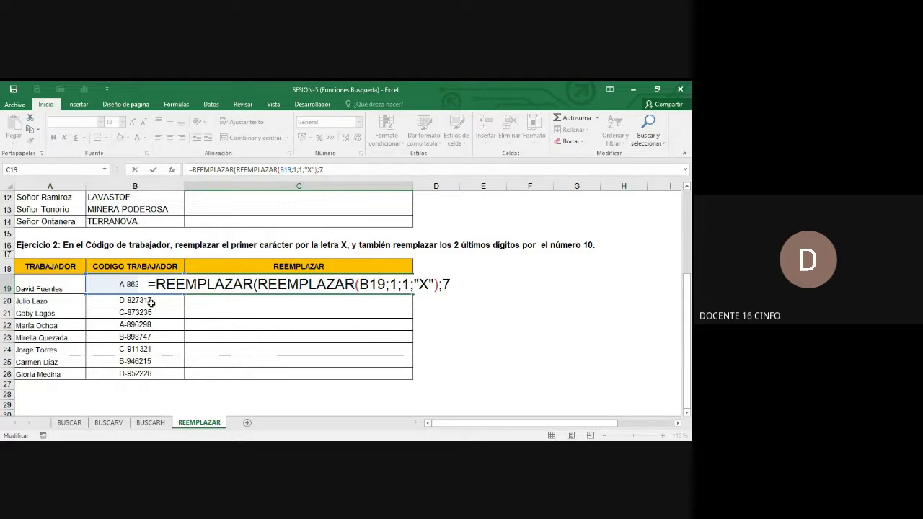
pyautogui.write(';')
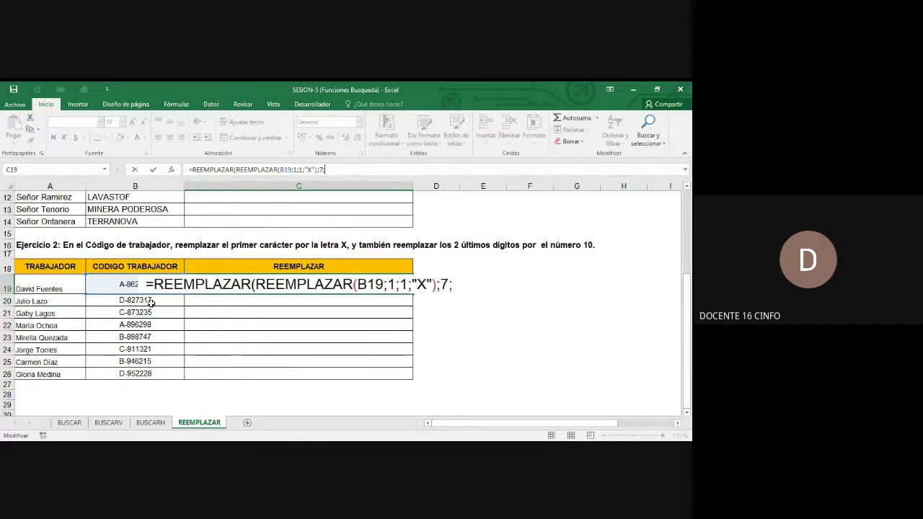
pyautogui.write('2')
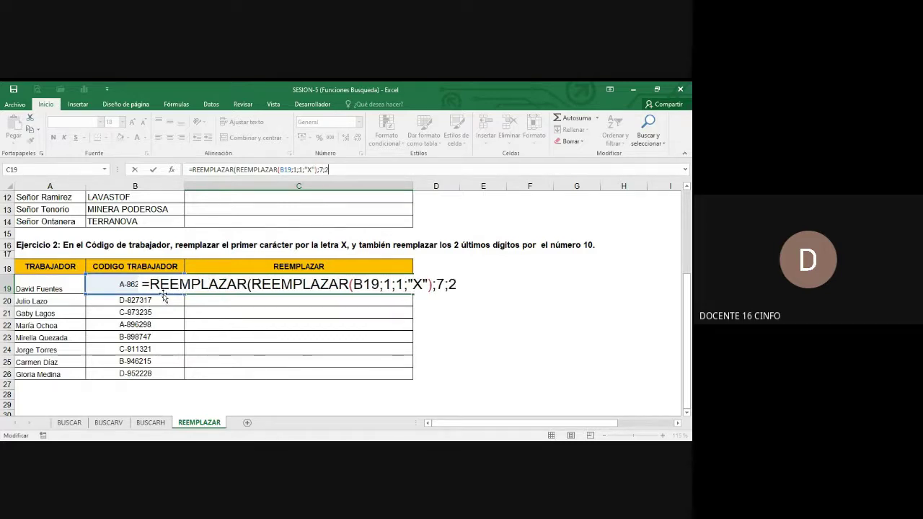
pyautogui.write(';"1')
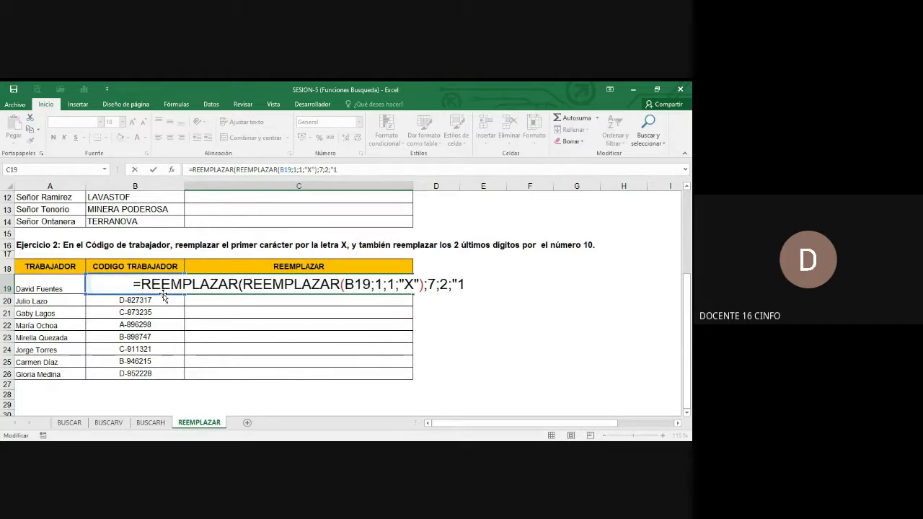
pyautogui.write('0')
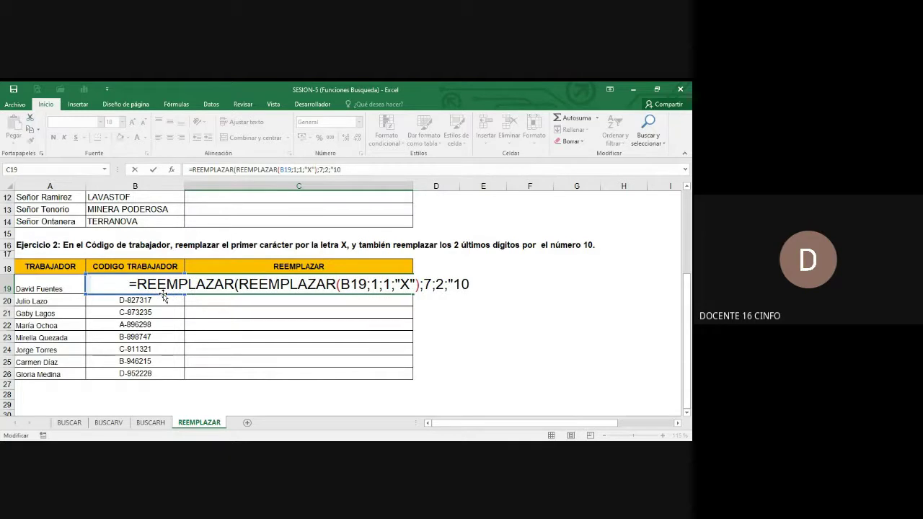
pyautogui.write('")')
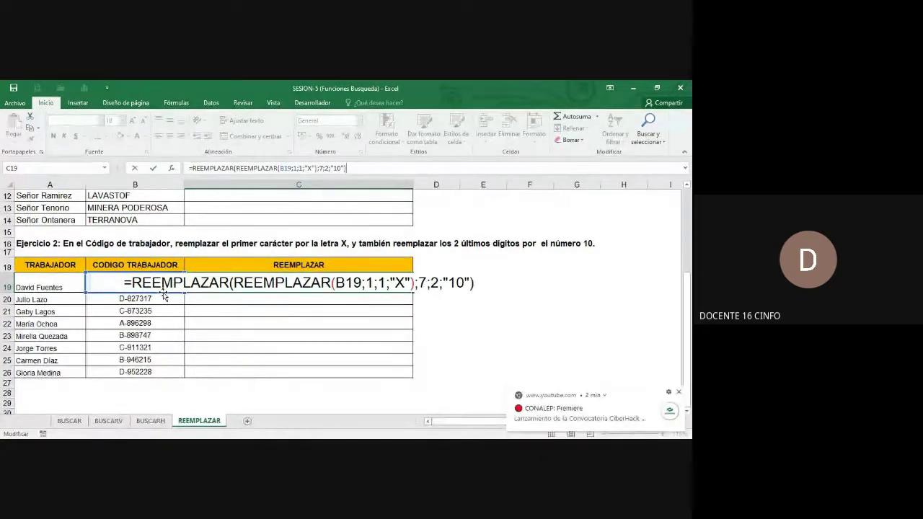
pyautogui.press('Return')
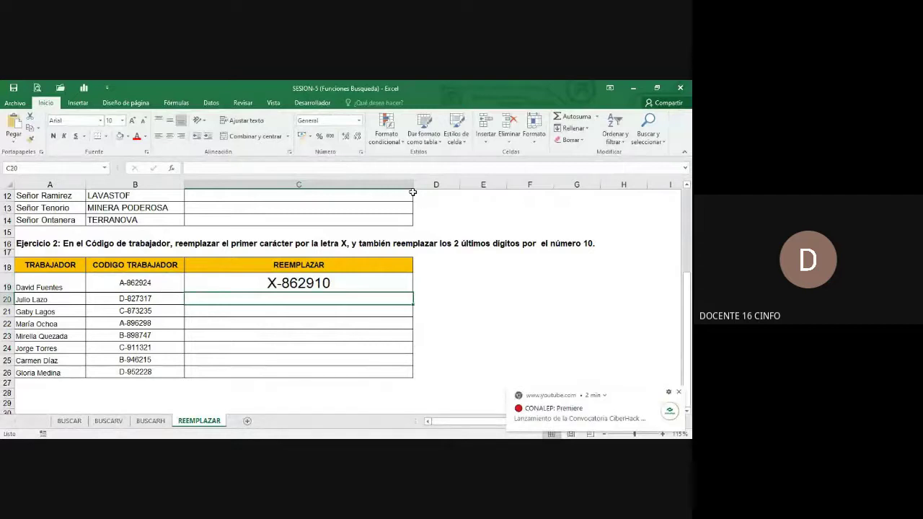
# Step: Widen column C to fit the whole nested formula and display the C19 formula in the cell
pyautogui.moveTo(413, 186); pyautogui.dragTo(527, 187)
pyautogui.click(476, 283)
pyautogui.doubleClick(476, 282)
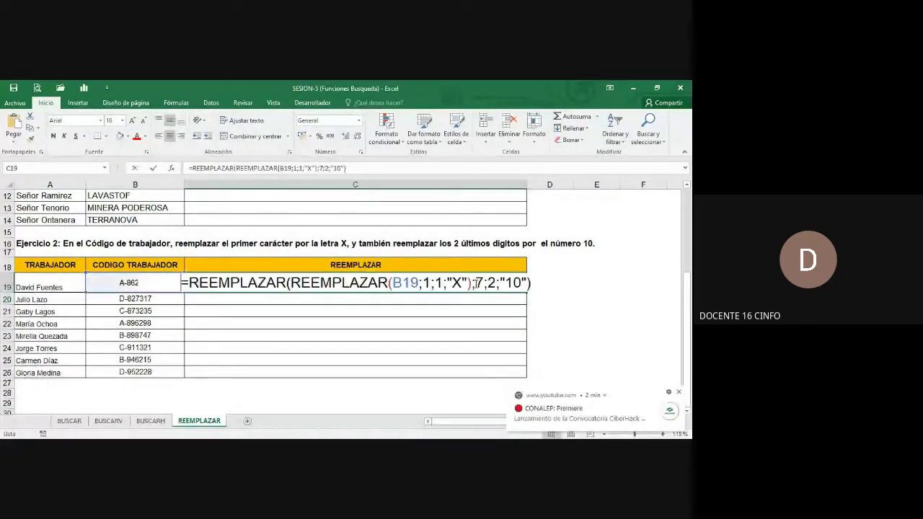
pyautogui.press('Escape')
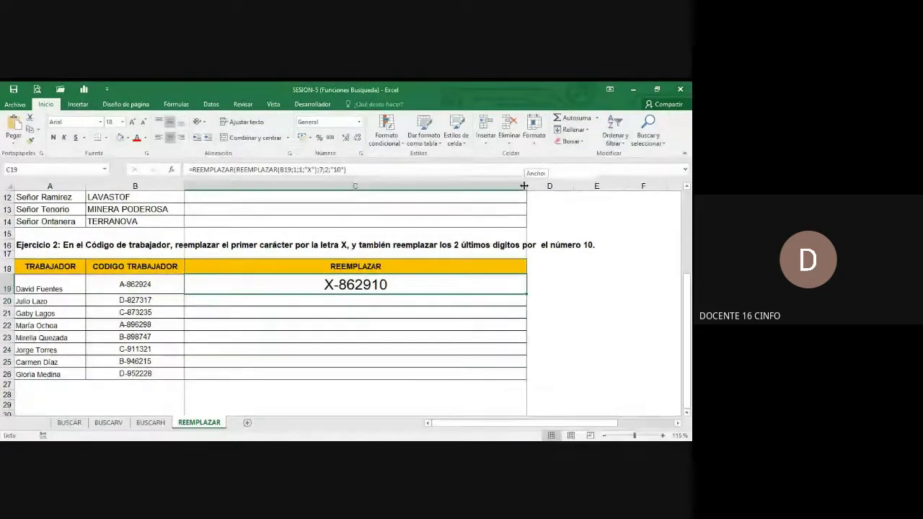
pyautogui.moveTo(526, 185); pyautogui.dragTo(552, 186)
pyautogui.press('F2')
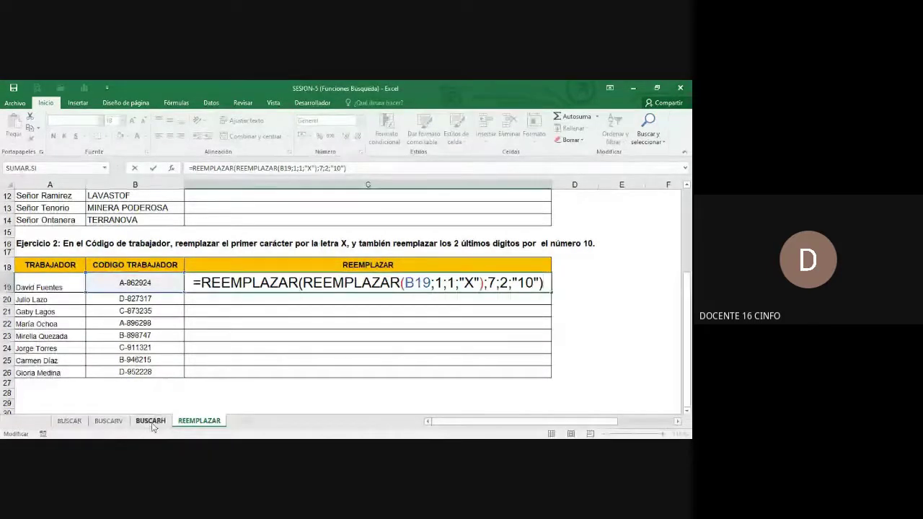
# Step: Review the S. Neto formula in G6 on the BUSCARH sheet and switch to the practica_calificada2 workbook
pyautogui.click(151, 421)
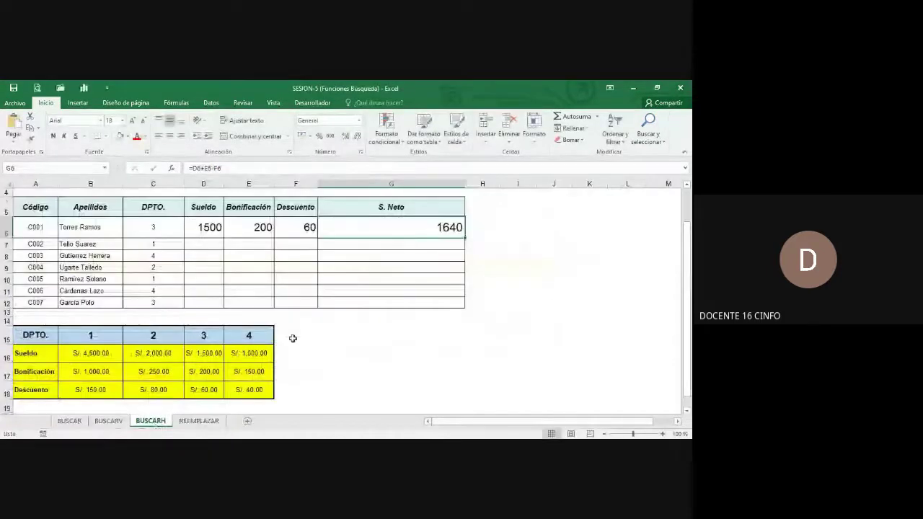
pyautogui.doubleClick(375, 232)
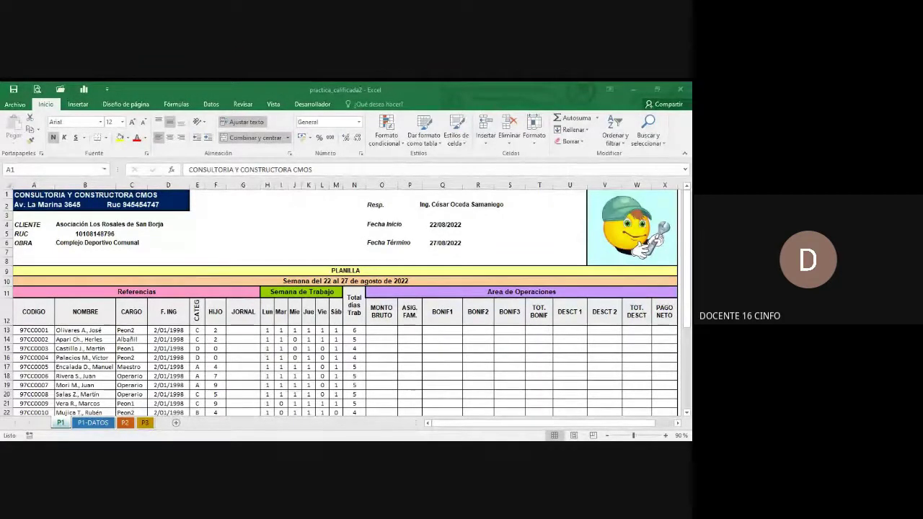
pyautogui.hotkey('alt', 'Tab')
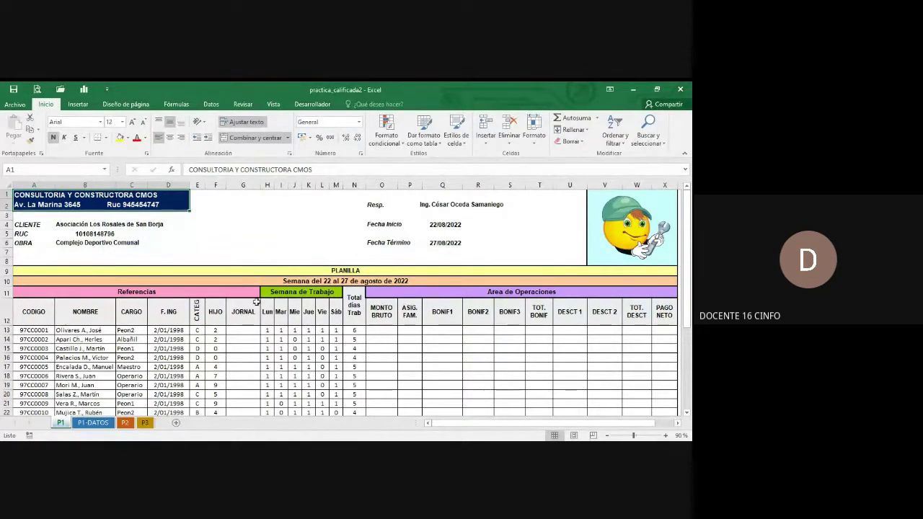
# Step: Examine the overall PLANILLA layout on sheet P1 and the lookup tables under CUADRO DE TABLAS on sheet P1-DATOS
pyautogui.keyDown('ctrl'); pyautogui.scroll(-1, 256, 303); pyautogui.keyUp('ctrl')
pyautogui.keyDown('ctrl'); pyautogui.scroll(-4, 256, 303); pyautogui.keyUp('ctrl')
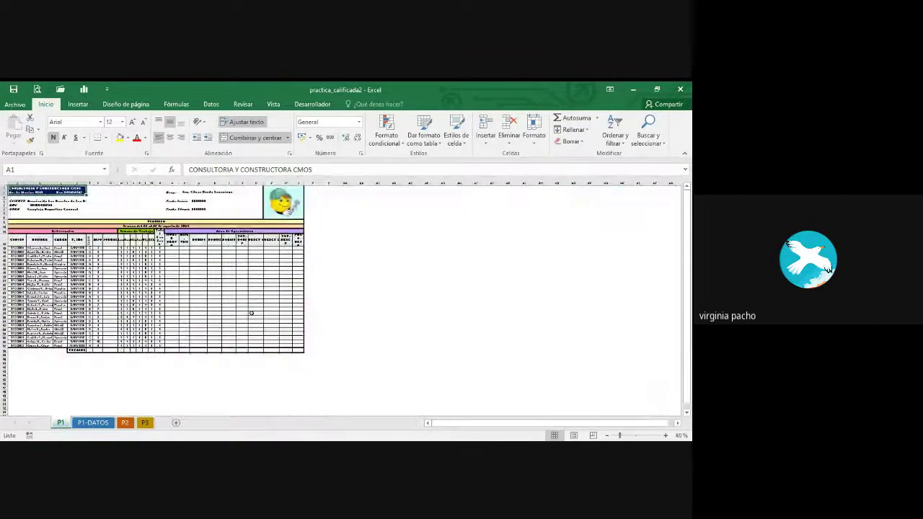
pyautogui.click(200, 272)
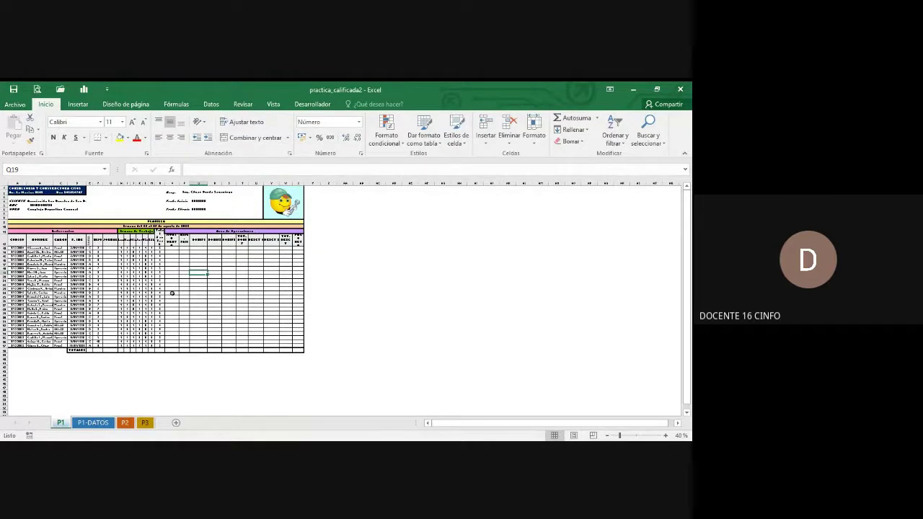
pyautogui.click(92, 422)
pyautogui.scroll(-2, 163, 311)
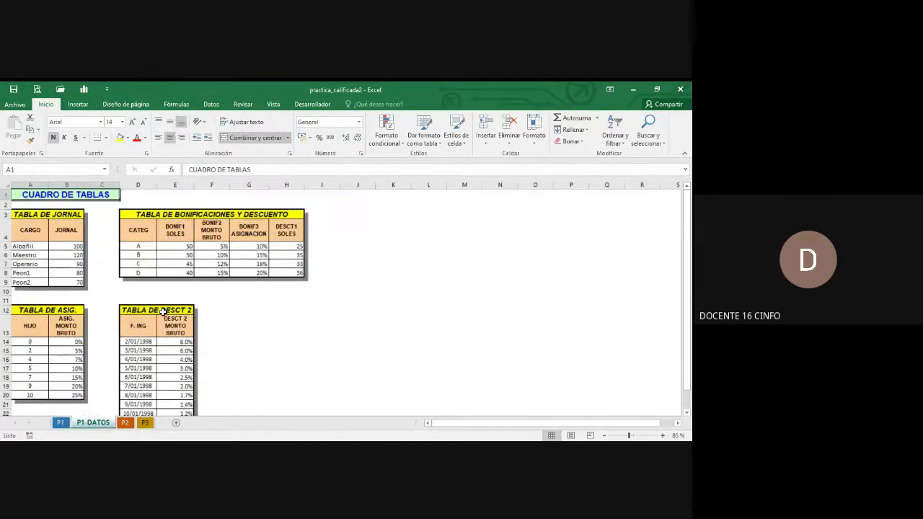
pyautogui.scroll(3, 130, 305)
pyautogui.scroll(2, 130, 304)
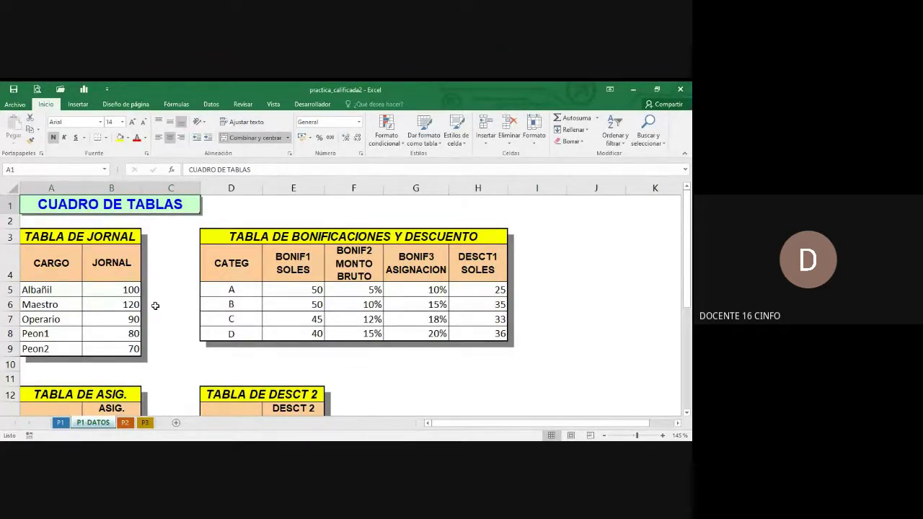
pyautogui.keyDown('ctrl'); pyautogui.scroll(-3, 155, 306); pyautogui.keyUp('ctrl')
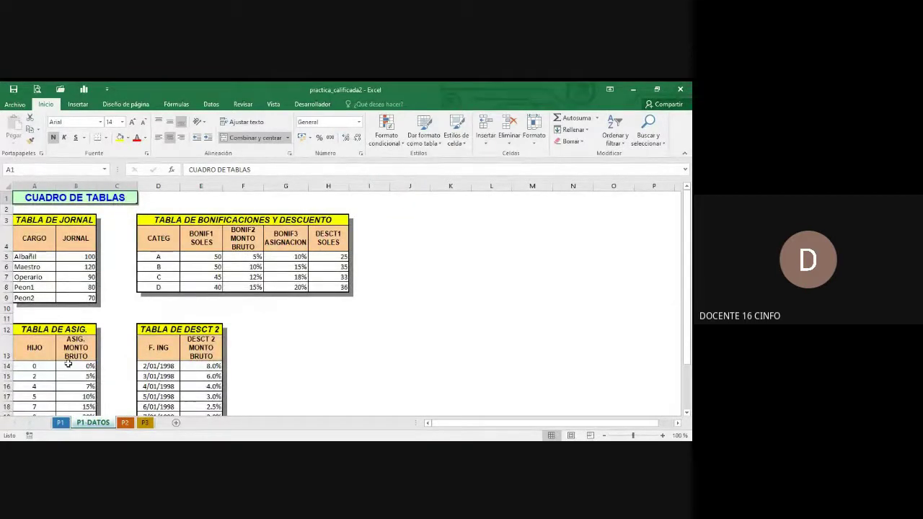
pyautogui.click(60, 423)
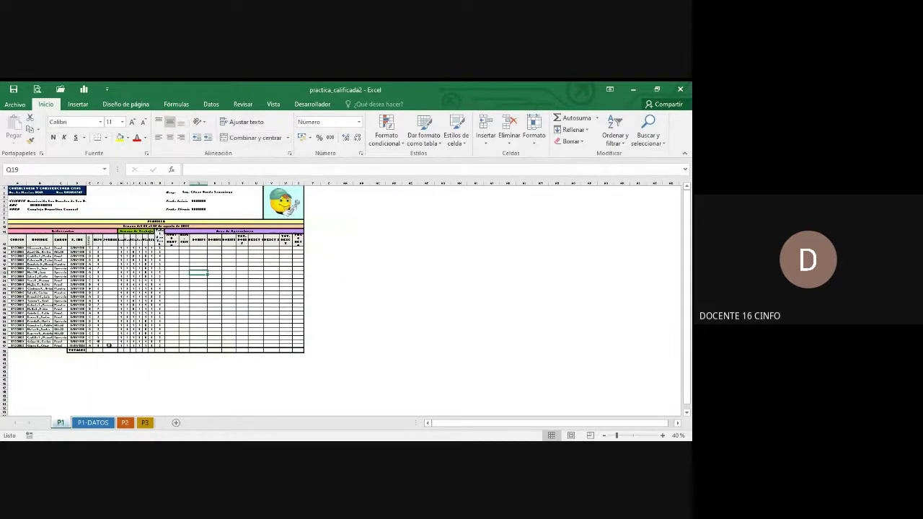
pyautogui.click(90, 425)
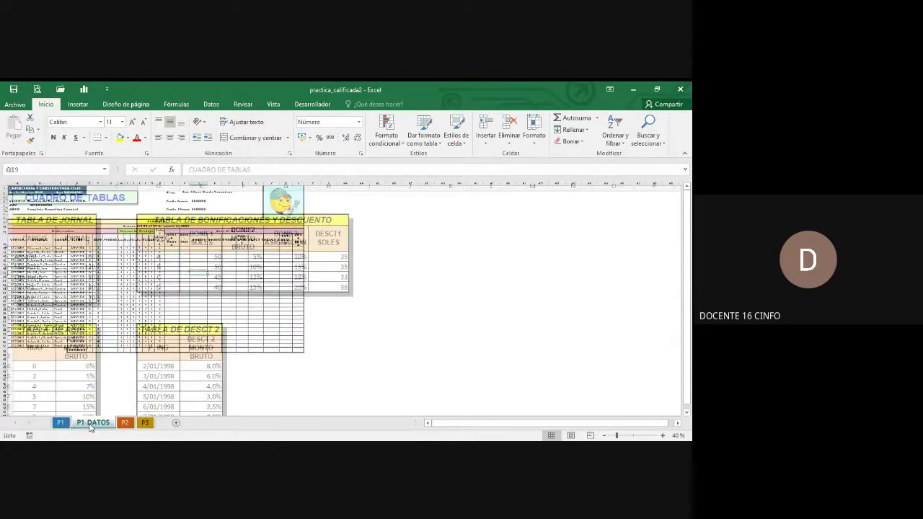
pyautogui.hotkey('ctrl', 'pageup')
pyautogui.click(86, 424)
pyautogui.hotkey('ctrl', 'pageup')
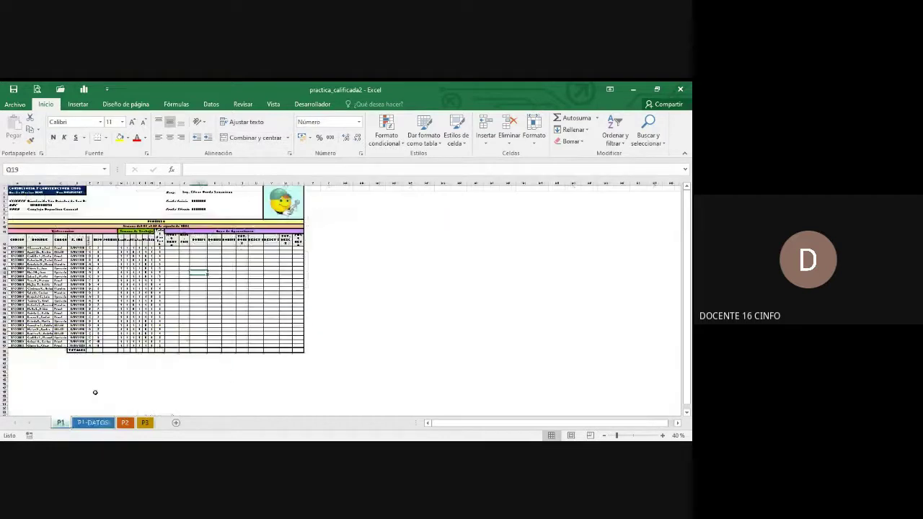
# Step: Review the P1 payroll from its company header down to the worker rows and the JORNAL column
pyautogui.scroll(5, 124, 330)
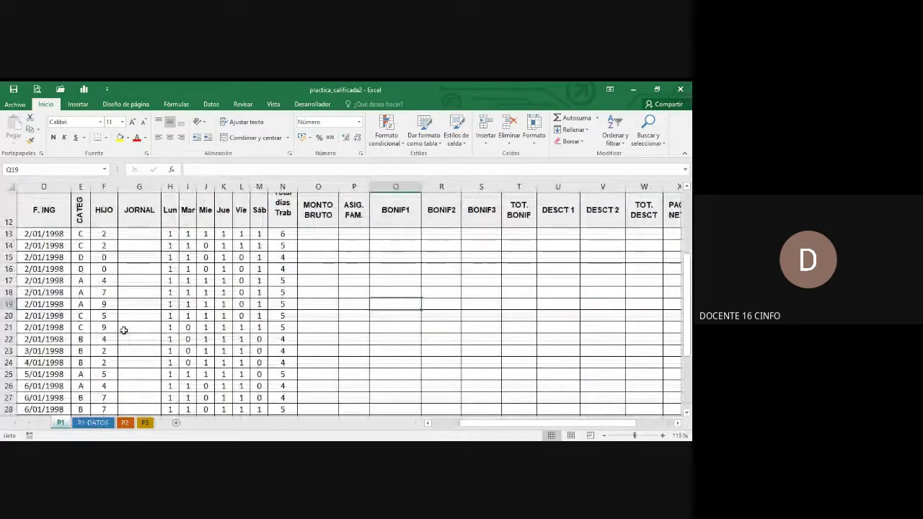
pyautogui.press('Home')
pyautogui.scroll(4, 124, 330)
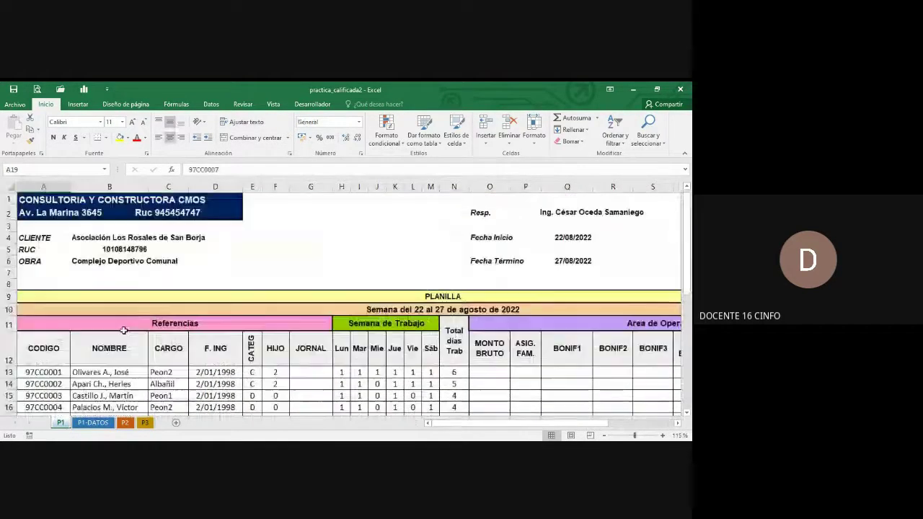
pyautogui.scroll(-3, 124, 330)
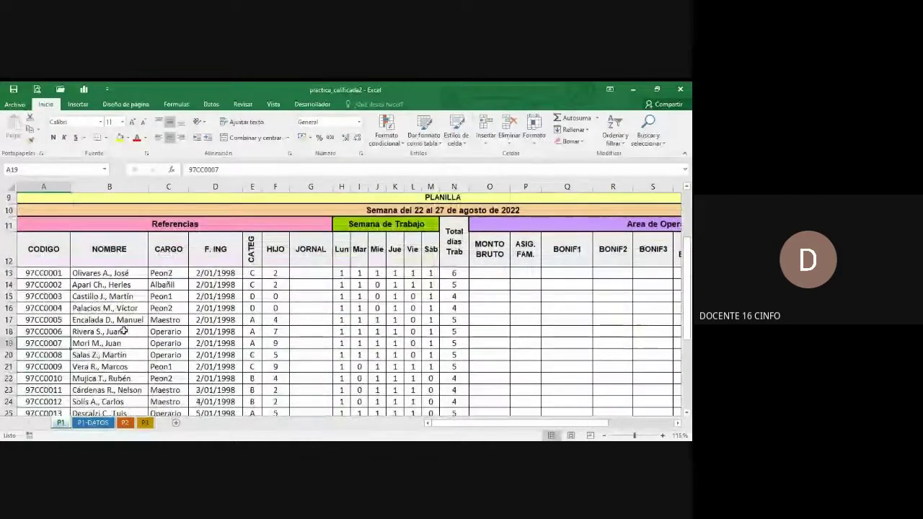
pyautogui.click(305, 264)
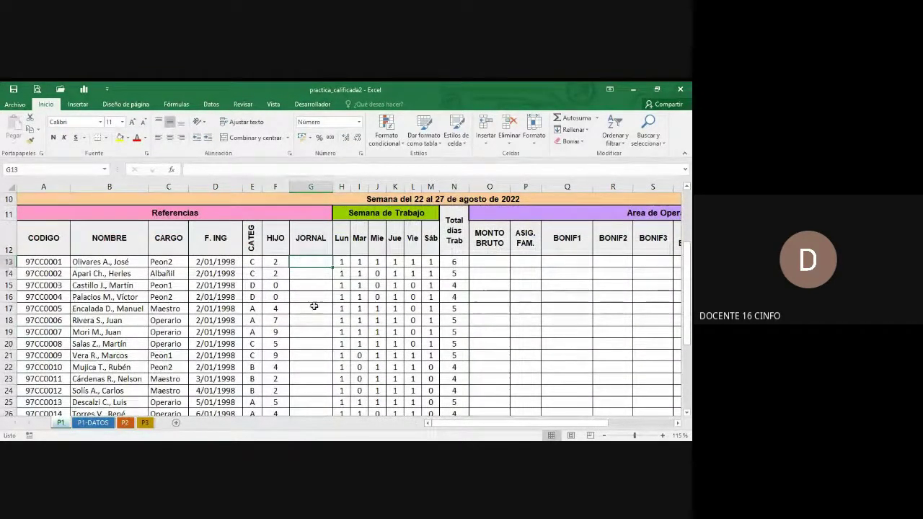
pyautogui.scroll(3, 314, 307)
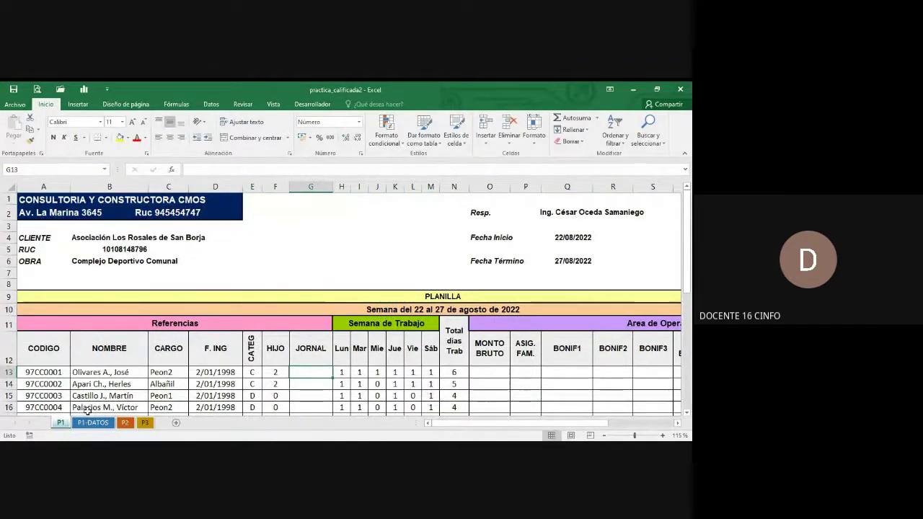
pyautogui.scroll(-3, 315, 273)
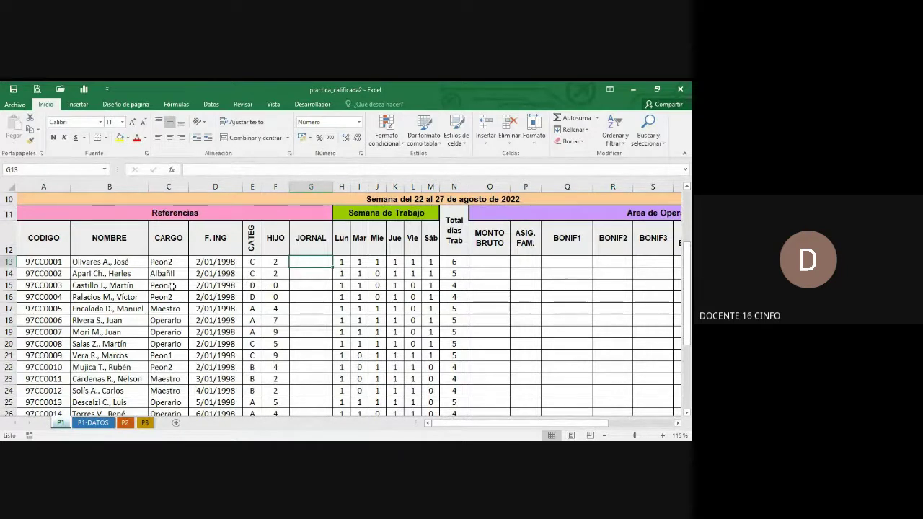
# Step: Highlight the CARGO cells C13:C37 on sheet P1 with a yellow fill
pyautogui.click(172, 262)
pyautogui.scroll(-5, 181, 330)
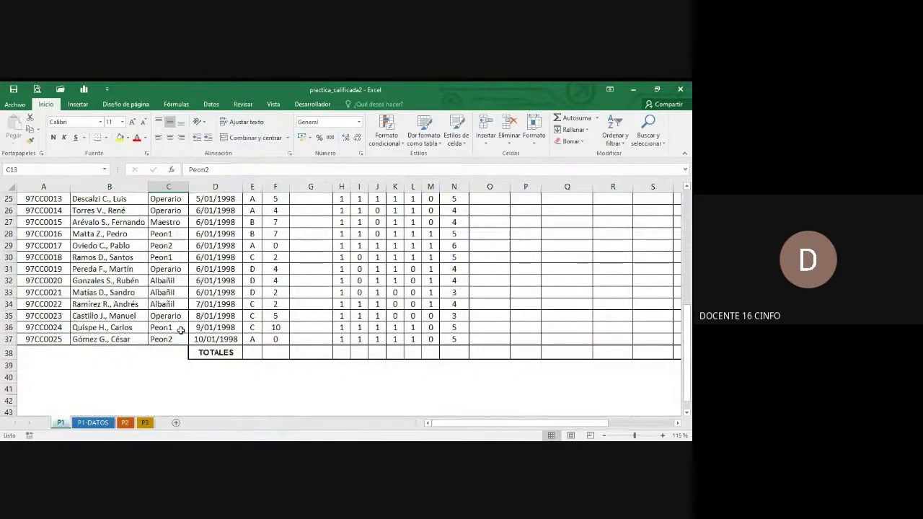
pyautogui.keyDown('shift'); pyautogui.click(180, 337); pyautogui.keyUp('shift')
pyautogui.scroll(6, 163, 209)
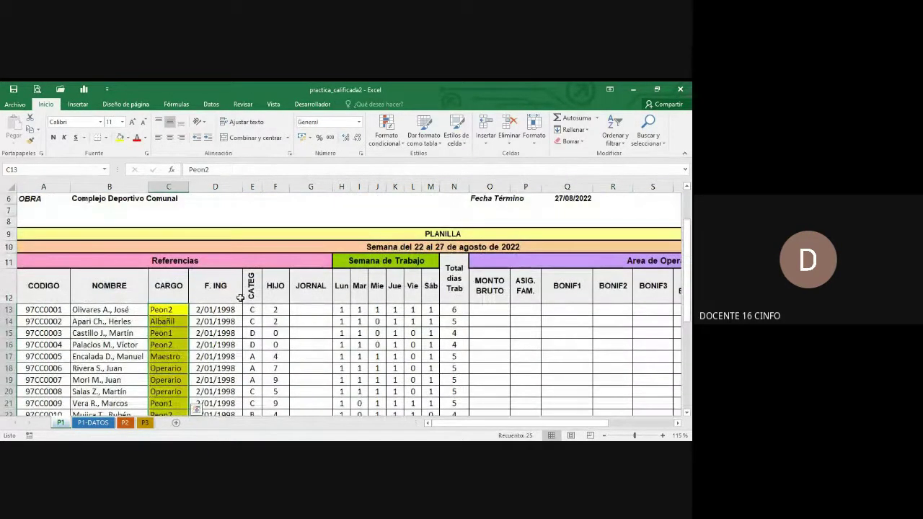
pyautogui.scroll(1, 241, 294)
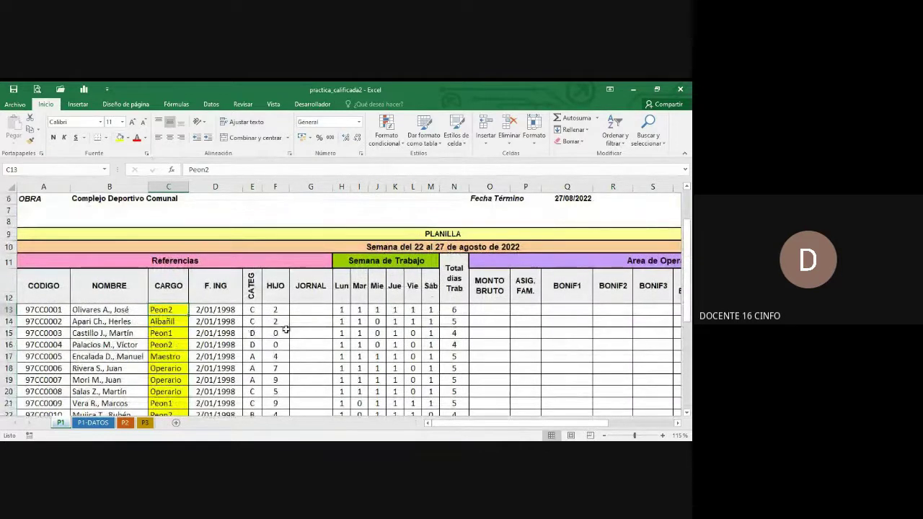
# Step: Relate JORNAL cell G13 on P1 to the CARGO and JORNAL columns of TABLA DE JORNAL on P1-DATOS
pyautogui.click(301, 312)
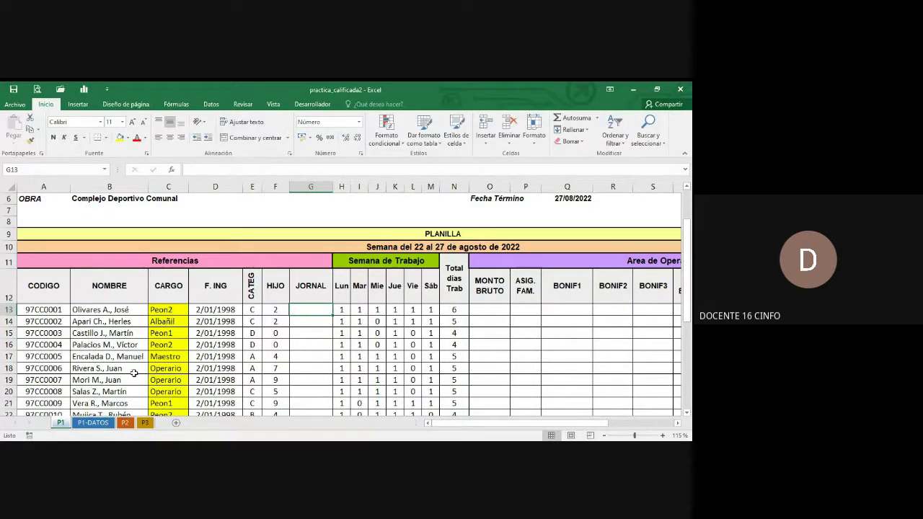
pyautogui.click(109, 424)
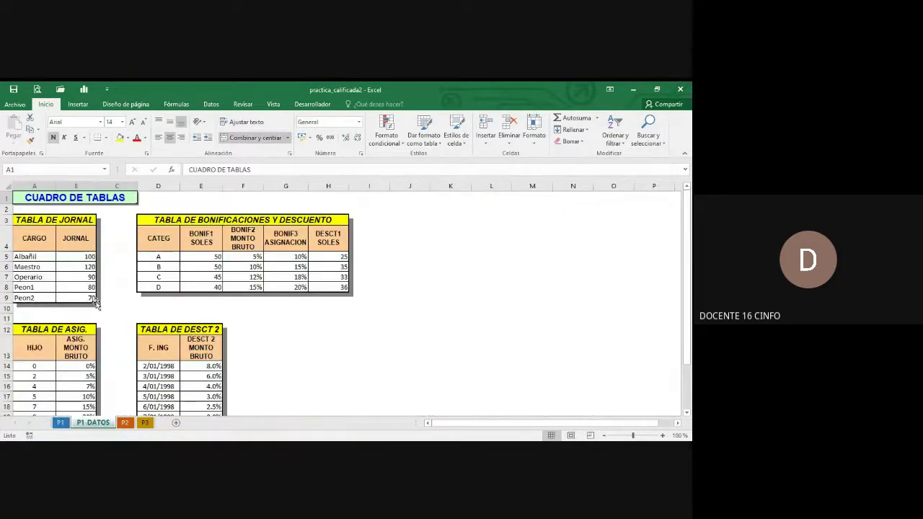
pyautogui.scroll(3, 76, 296)
pyautogui.scroll(-1, 76, 292)
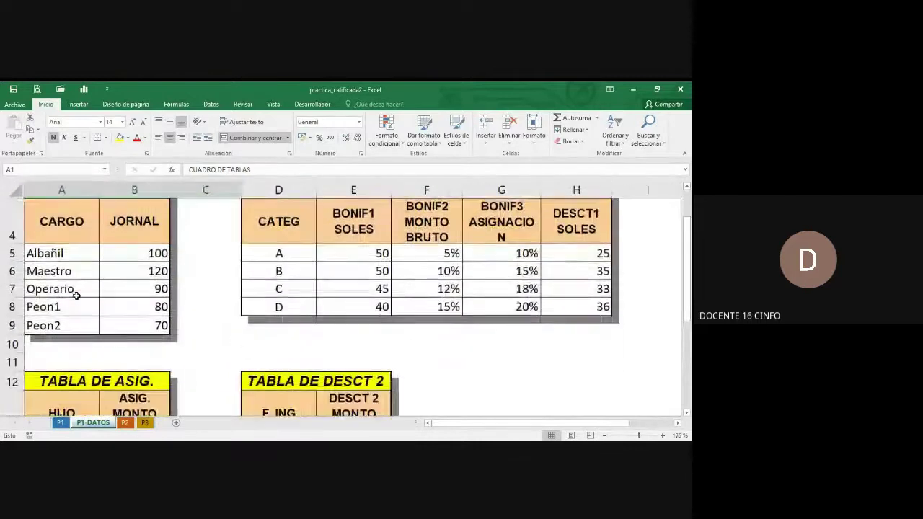
pyautogui.scroll(1, 72, 274)
pyautogui.click(82, 252)
pyautogui.moveTo(87, 259); pyautogui.dragTo(83, 392)
pyautogui.click(83, 391)
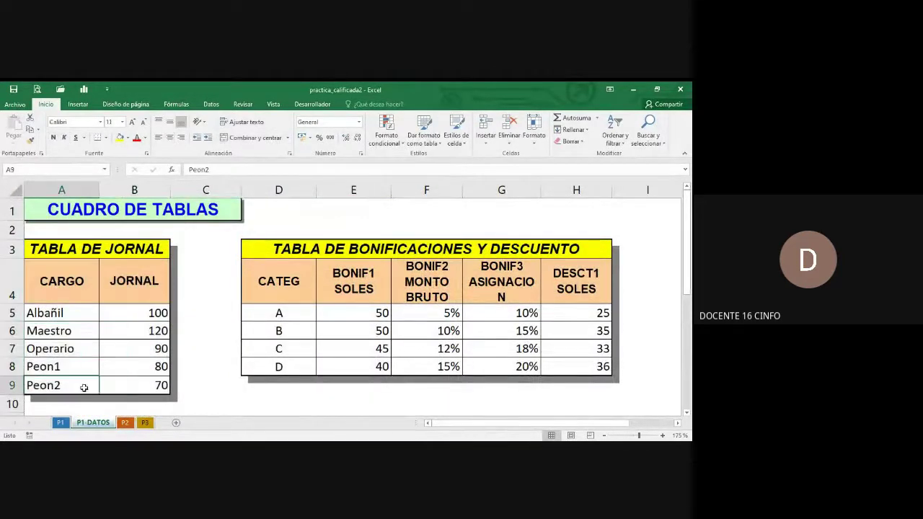
pyautogui.click(121, 386)
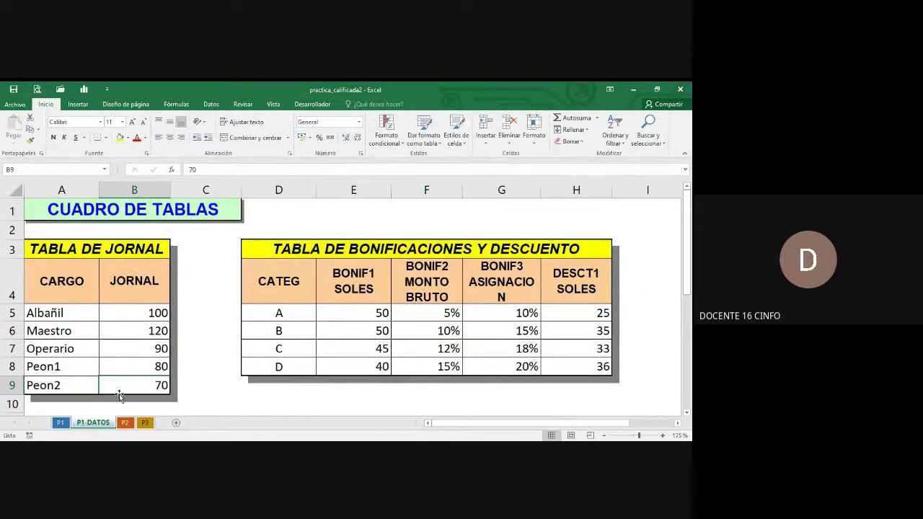
# Step: Compare the Albañil entry in C14 on P1 with its rate in TABLA DE JORNAL, and select JORNAL cell G14
pyautogui.click(62, 422)
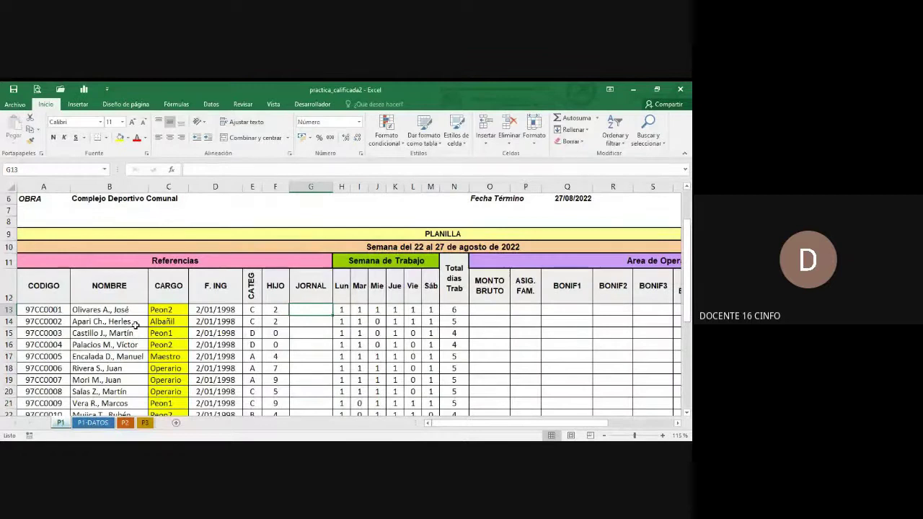
pyautogui.doubleClick(318, 311)
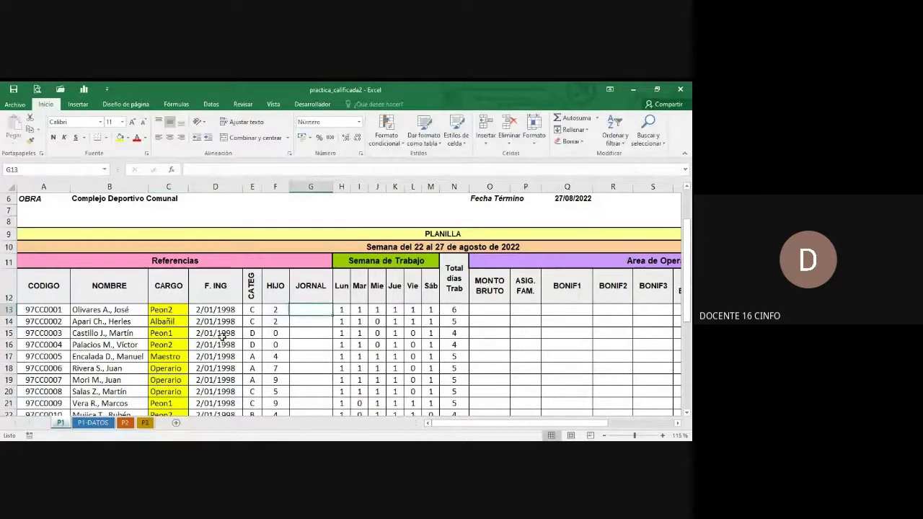
pyautogui.click(182, 322)
pyautogui.click(93, 423)
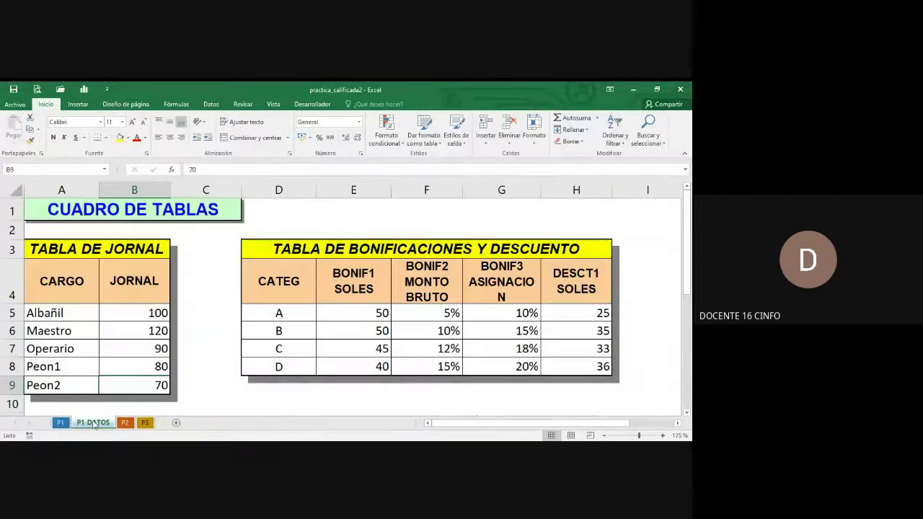
pyautogui.click(123, 313)
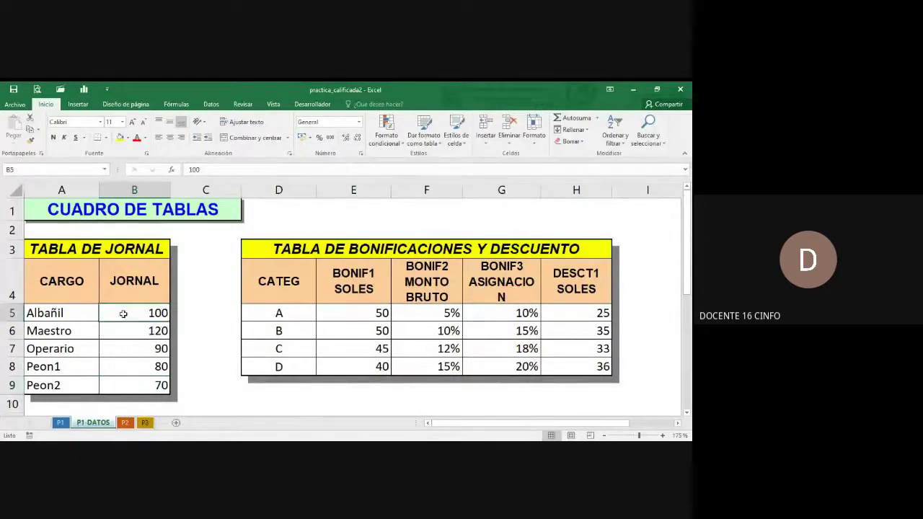
pyautogui.click(63, 423)
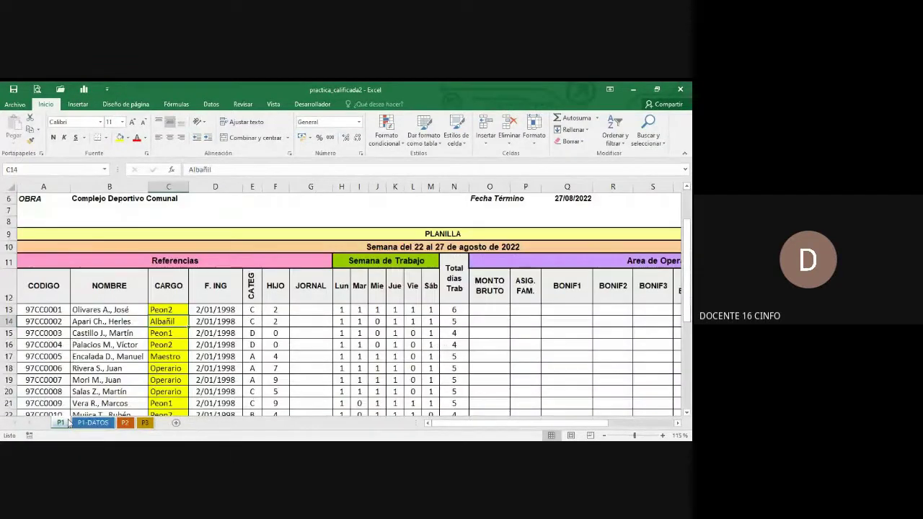
pyautogui.click(300, 320)
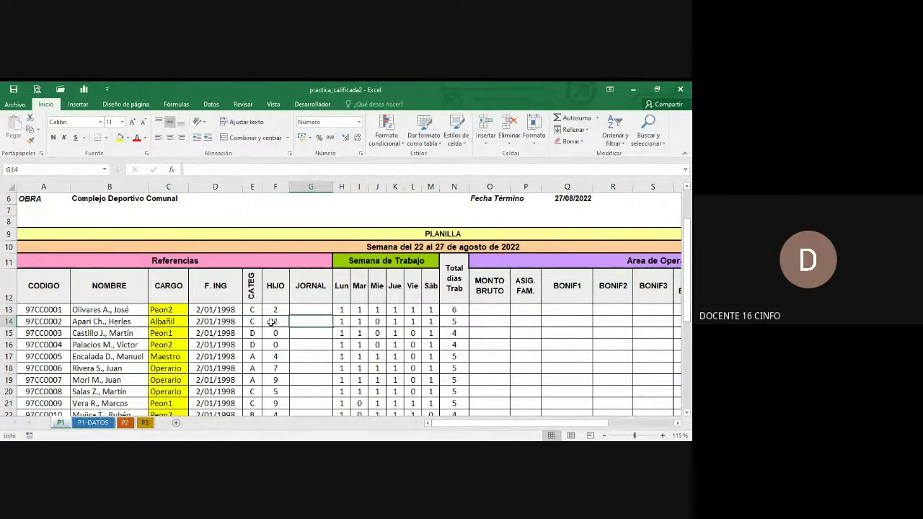
# Step: Widen the JORNAL column G on P1 to make room for a formula and select G13, checking TABLA DE JORNAL on P1-DATOS
pyautogui.moveTo(333, 188); pyautogui.dragTo(377, 191)
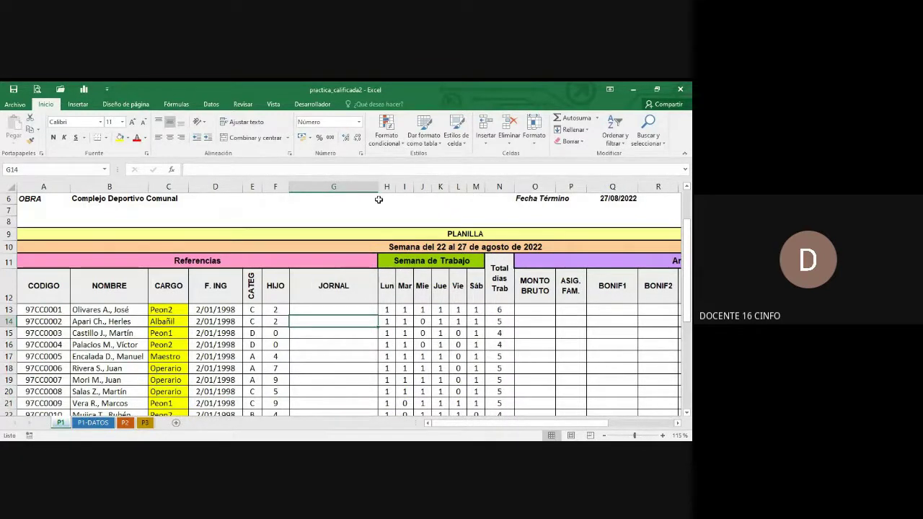
pyautogui.click(345, 306)
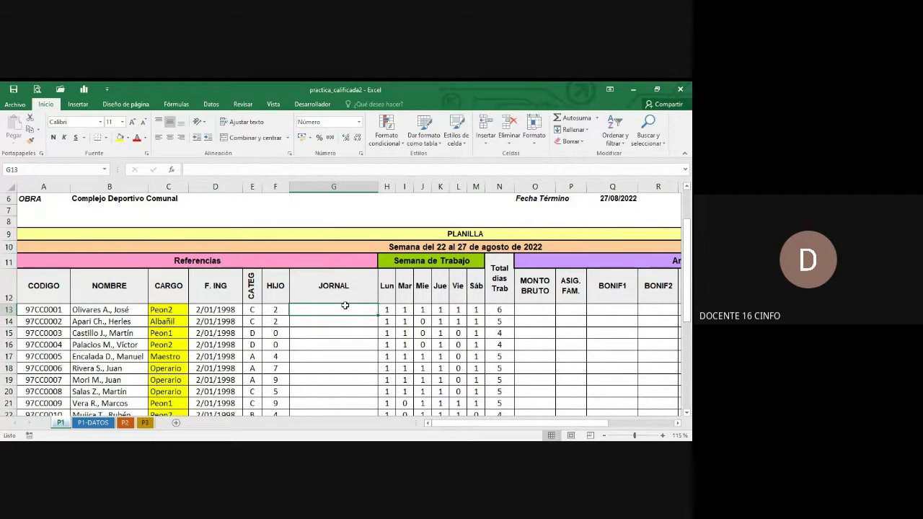
pyautogui.click(110, 424)
pyautogui.moveTo(68, 277); pyautogui.dragTo(149, 383)
pyautogui.click(61, 423)
pyautogui.moveTo(377, 188); pyautogui.dragTo(460, 190)
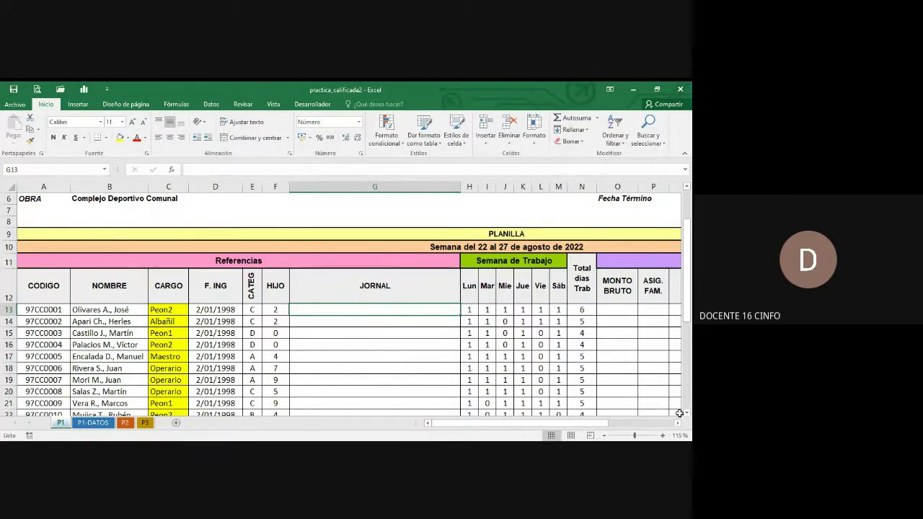
pyautogui.scroll(-1, 686, 414)
pyautogui.scroll(-1, 687, 416)
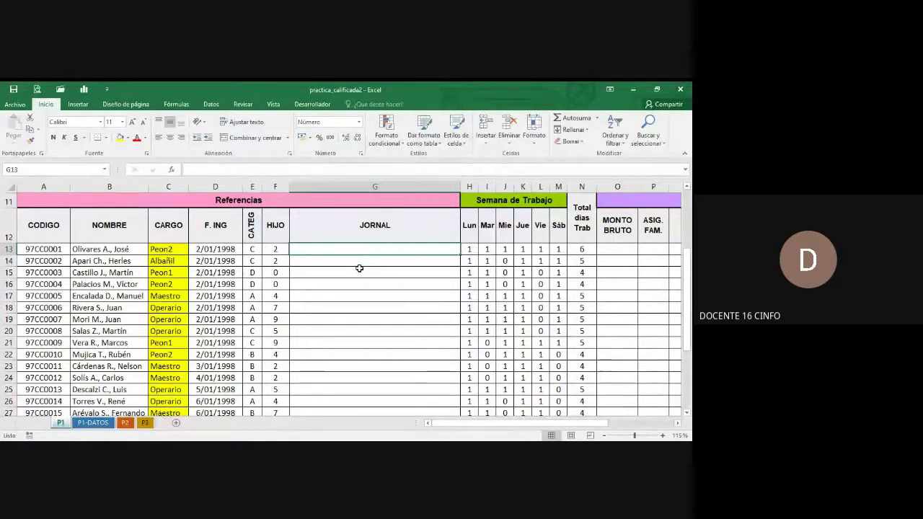
# Step: Increase the font size of JORNAL cell G13 on P1 to 16
pyautogui.click(132, 121)
pyautogui.click(132, 122)
pyautogui.click(132, 122)
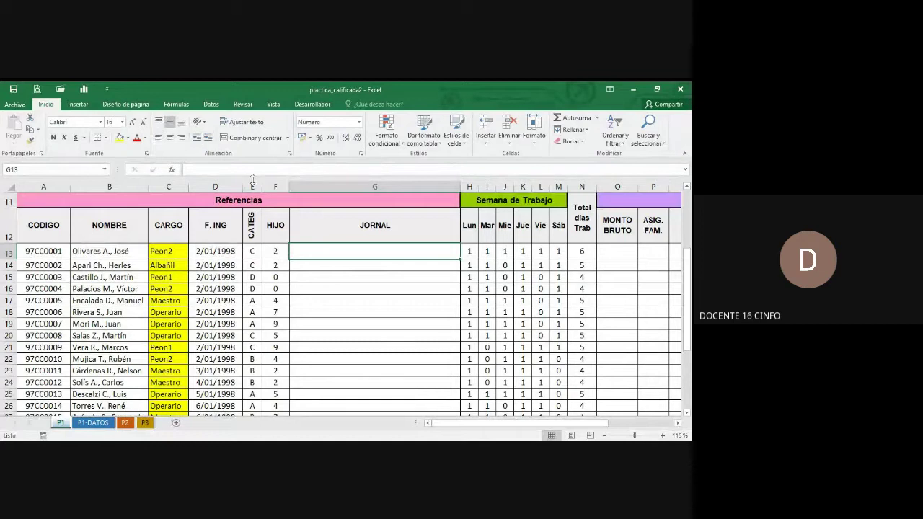
# Step: Start a BUSCARV formula in G13 with C13 as the lookup value and A4:B9 on P1-DATOS as the table range
pyautogui.write('=')
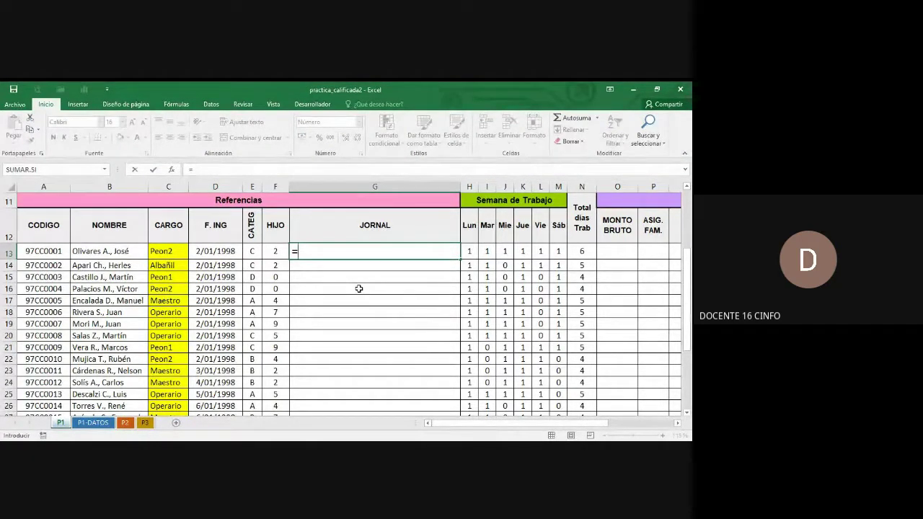
pyautogui.write('BUSCARV(')
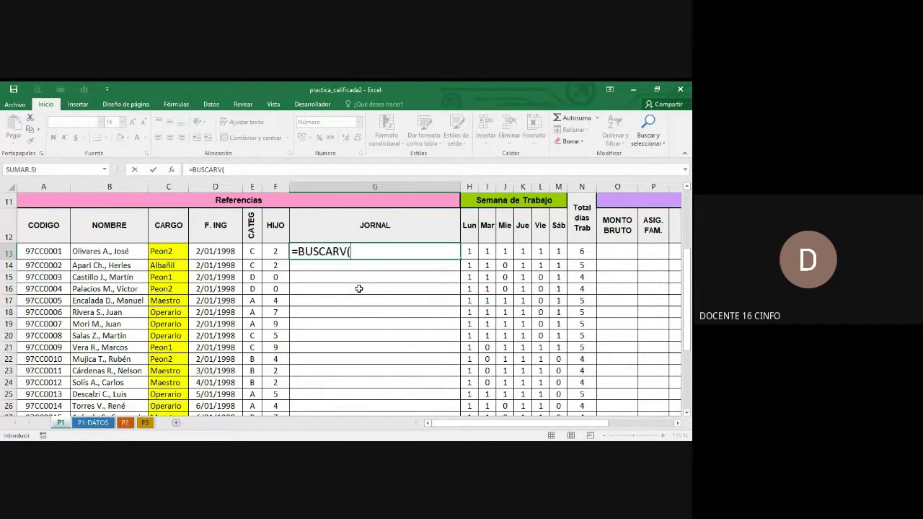
pyautogui.click(180, 251)
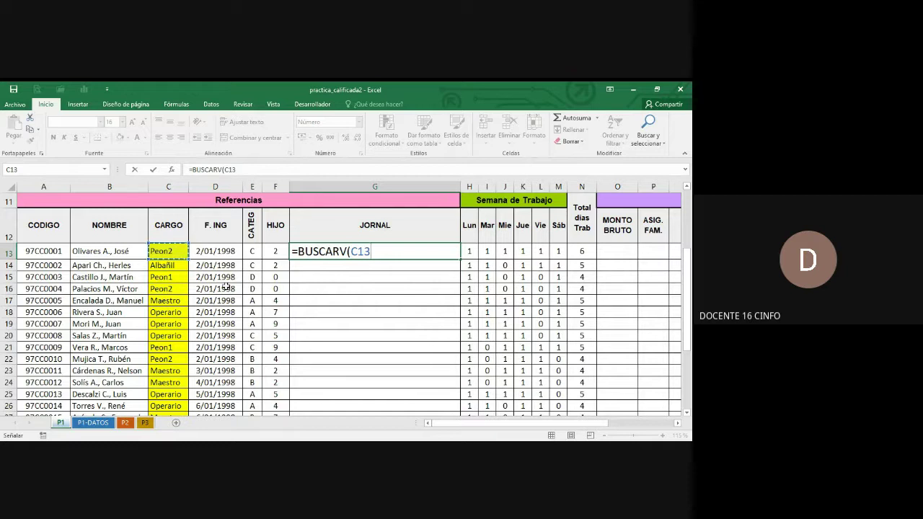
pyautogui.write(';')
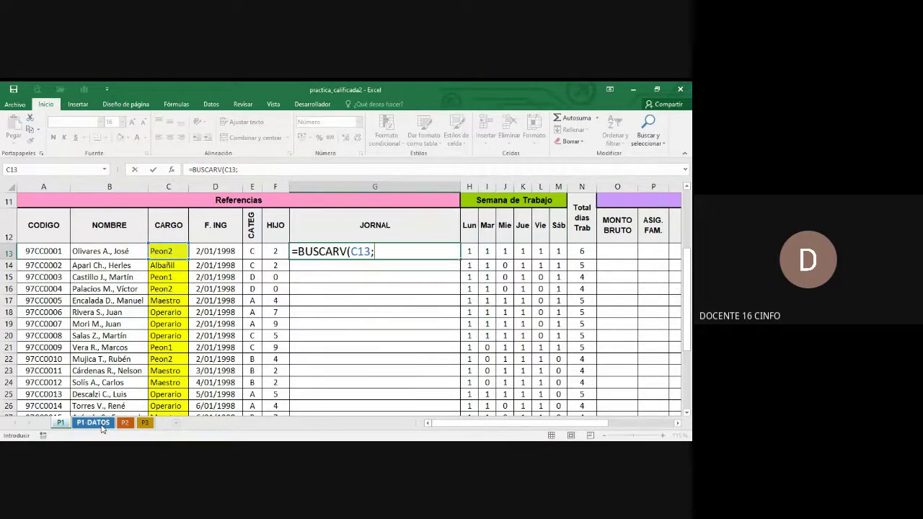
pyautogui.click(102, 426)
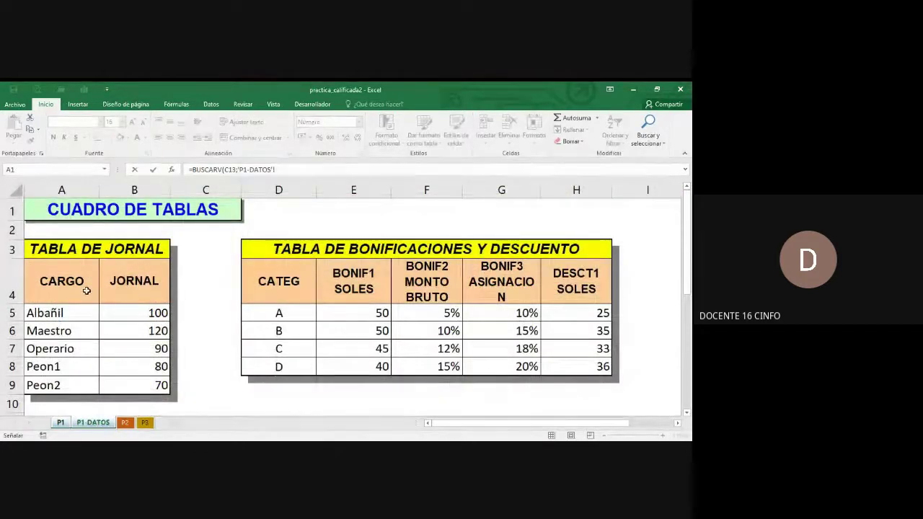
pyautogui.moveTo(87, 289); pyautogui.dragTo(137, 385)
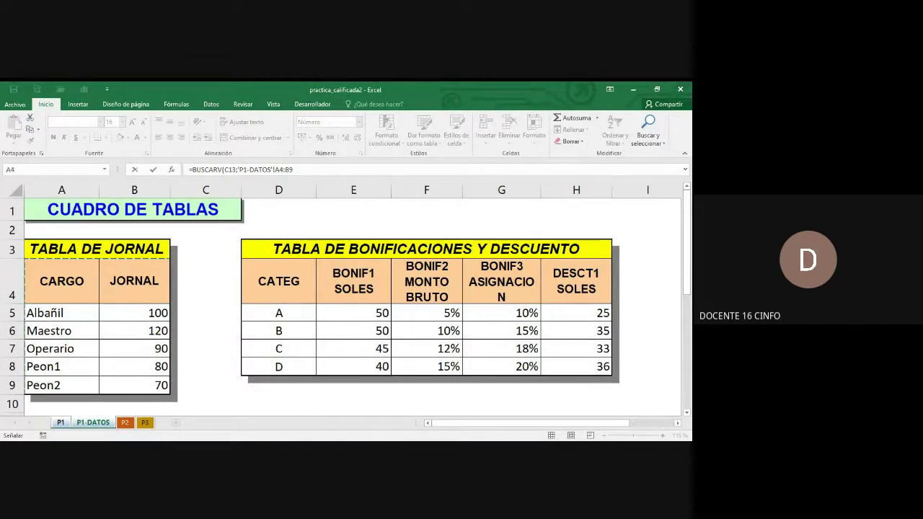
# Step: Examine how the quoted sheet name and the range 'P1-DATOS'!A4:B9 are written in the BUSCARV formula
pyautogui.click(315, 170)
pyautogui.moveTo(240, 169); pyautogui.dragTo(271, 168)
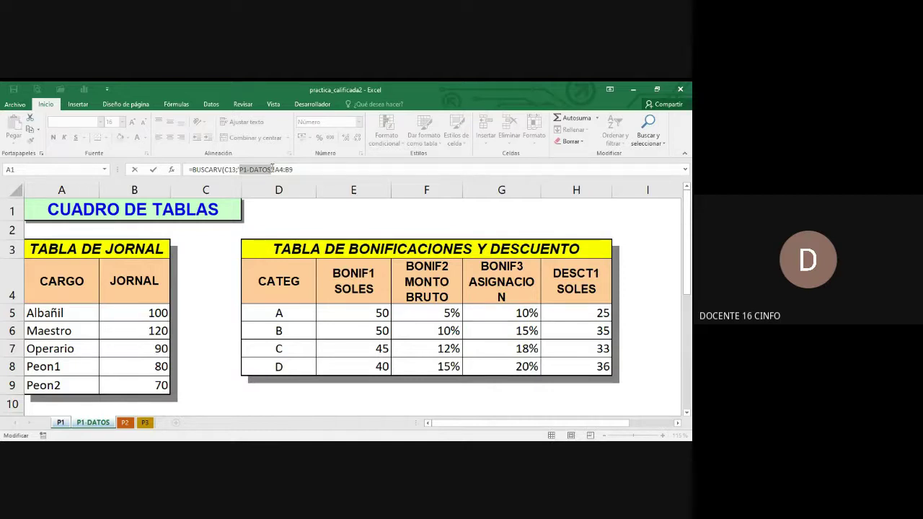
pyautogui.press('Left')
pyautogui.write("'")
pyautogui.click(272, 168)
pyautogui.write("'")
pyautogui.moveTo(277, 170); pyautogui.dragTo(238, 170)
pyautogui.click(315, 170)
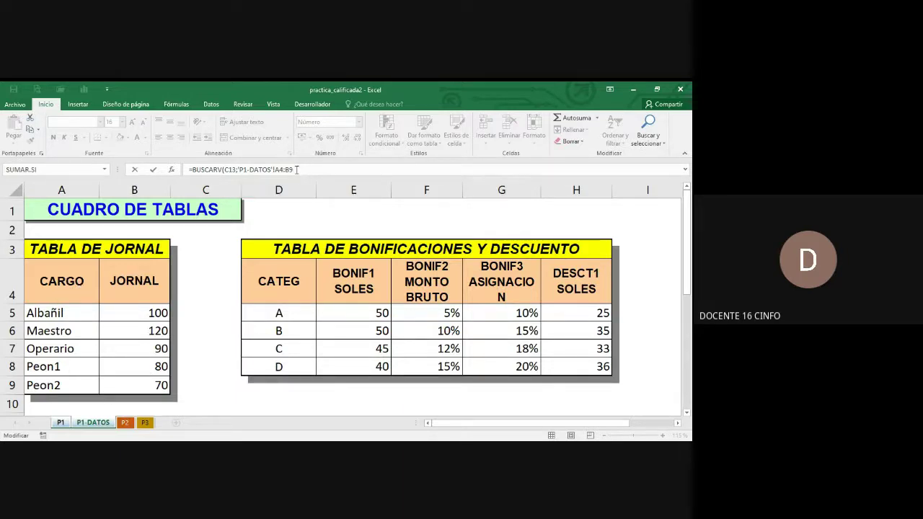
pyautogui.moveTo(296, 169); pyautogui.dragTo(240, 170)
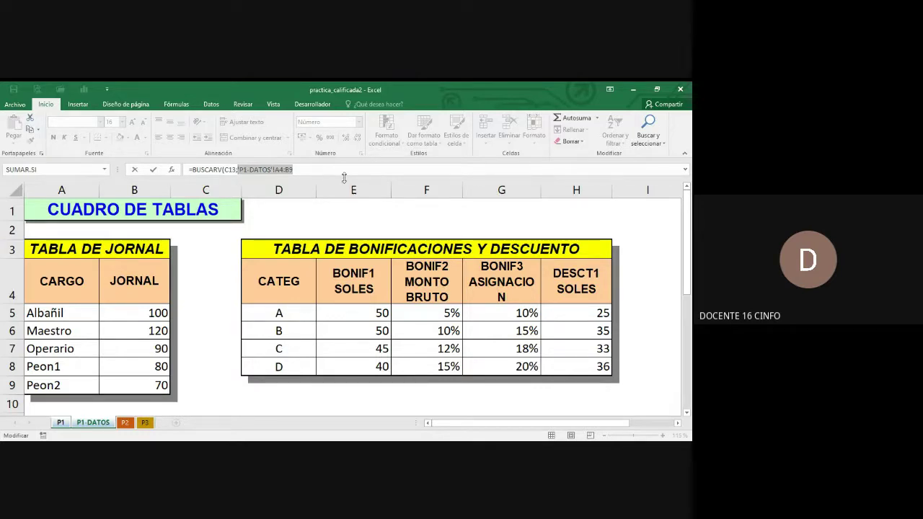
pyautogui.click(303, 169)
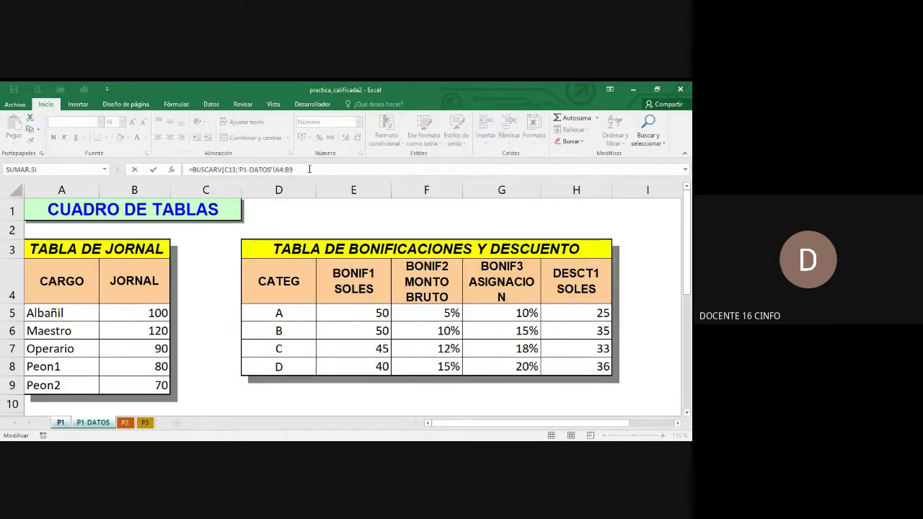
pyautogui.moveTo(303, 169); pyautogui.dragTo(240, 173)
pyautogui.click(313, 170)
# Step: Complete the G13 BUSCARV formula with column index 2 and match type 0, and enter it
pyautogui.write(';')
pyautogui.write('2;0)')
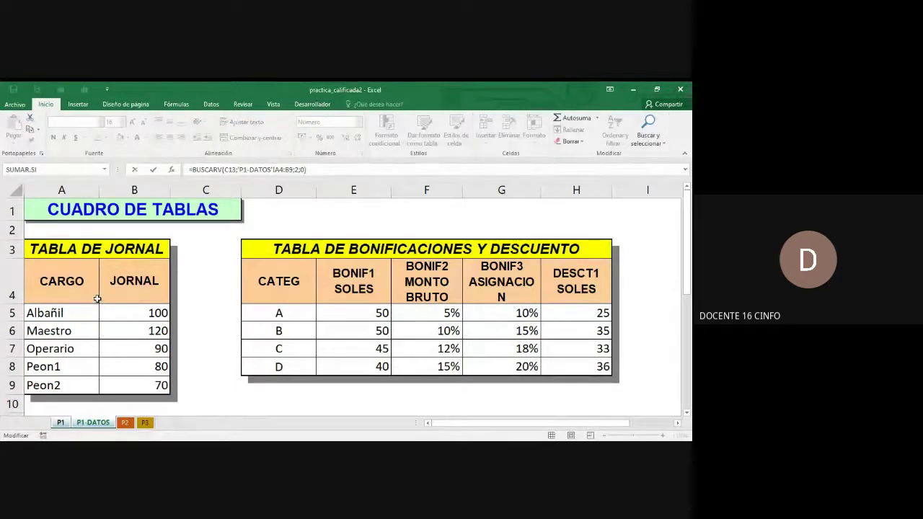
pyautogui.press('Return')
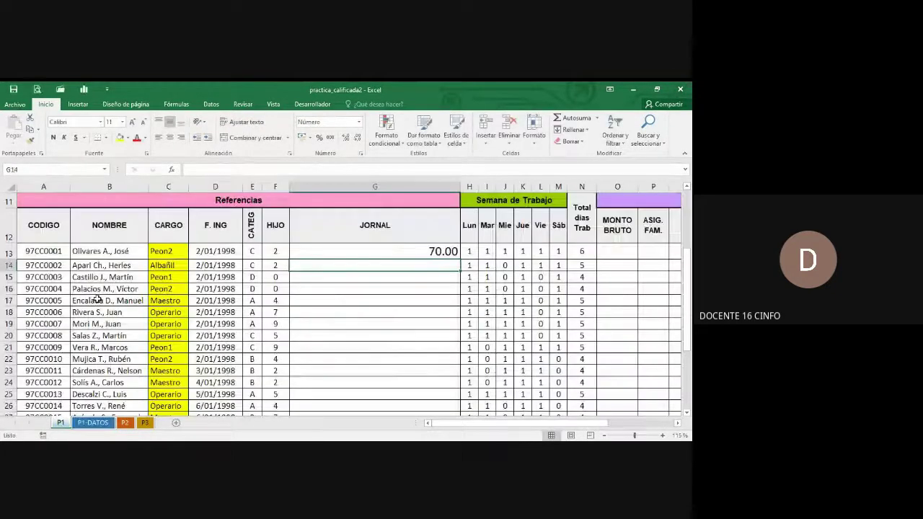
# Step: Widen the JORNAL column G on P1 to fit the whole BUSCARV formula and open G13 for editing
pyautogui.click(384, 249)
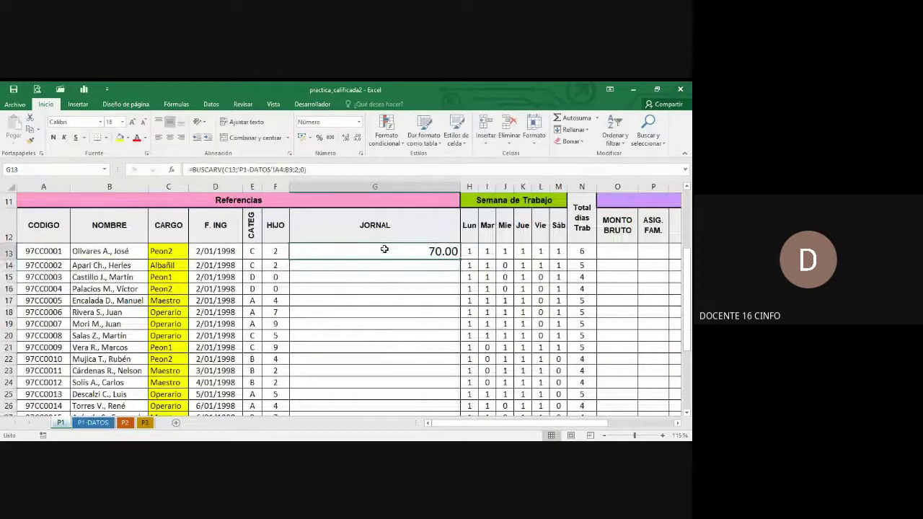
pyautogui.doubleClick(385, 249)
pyautogui.press('Escape')
pyautogui.moveTo(460, 187); pyautogui.dragTo(524, 186)
pyautogui.press('F2')
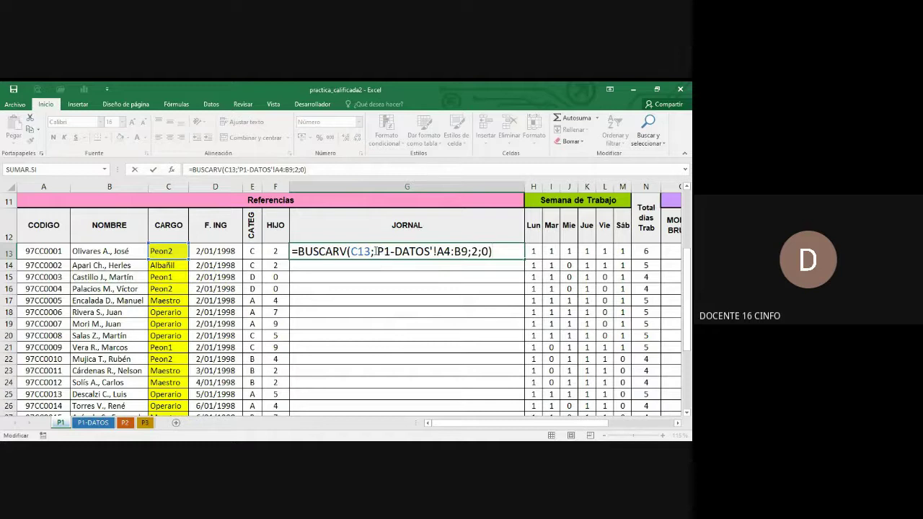
# Step: Examine the sheet name 'P1-DATOS', the exclamation mark and the range A4:B9 within the G13 formula
pyautogui.moveTo(376, 251); pyautogui.dragTo(421, 251)
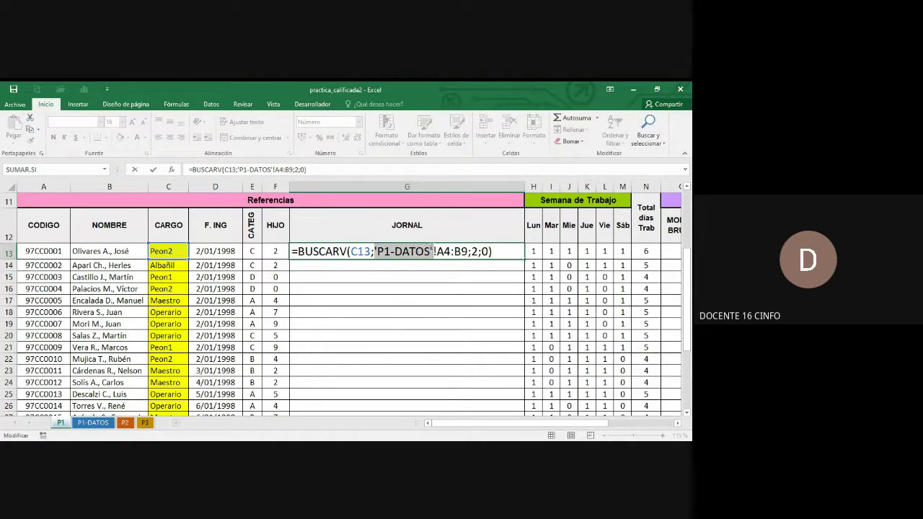
pyautogui.click(376, 251)
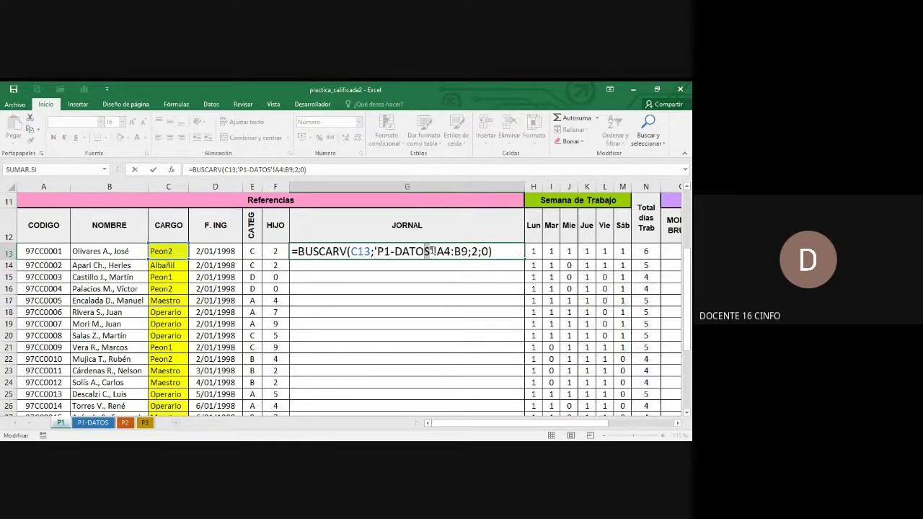
pyautogui.moveTo(432, 251)
pyautogui.mouseDown()
pyautogui.moveTo(376, 251)
pyautogui.moveTo(432, 251)
pyautogui.mouseUp()
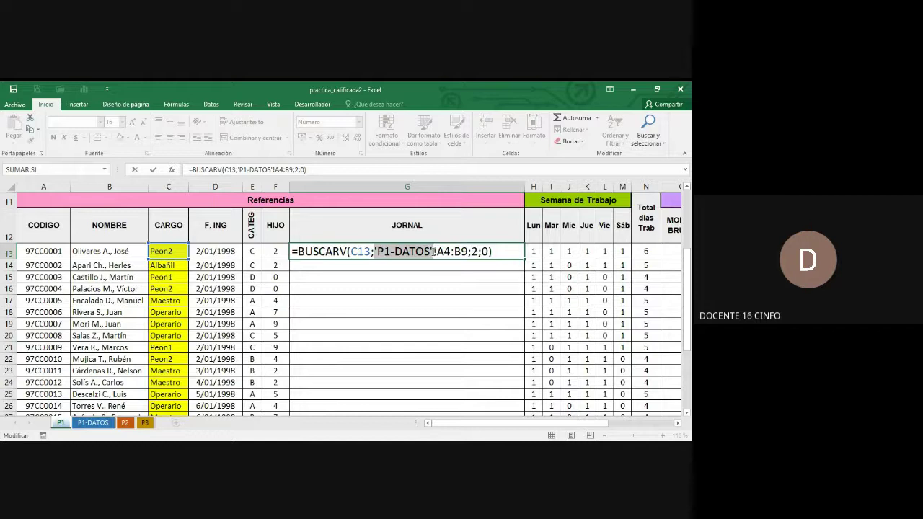
pyautogui.click(436, 251)
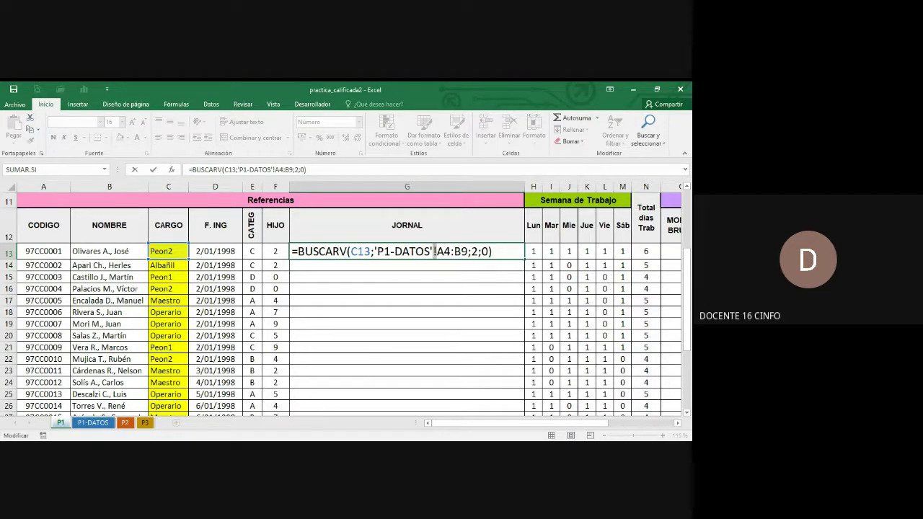
pyautogui.moveTo(436, 252); pyautogui.dragTo(469, 252)
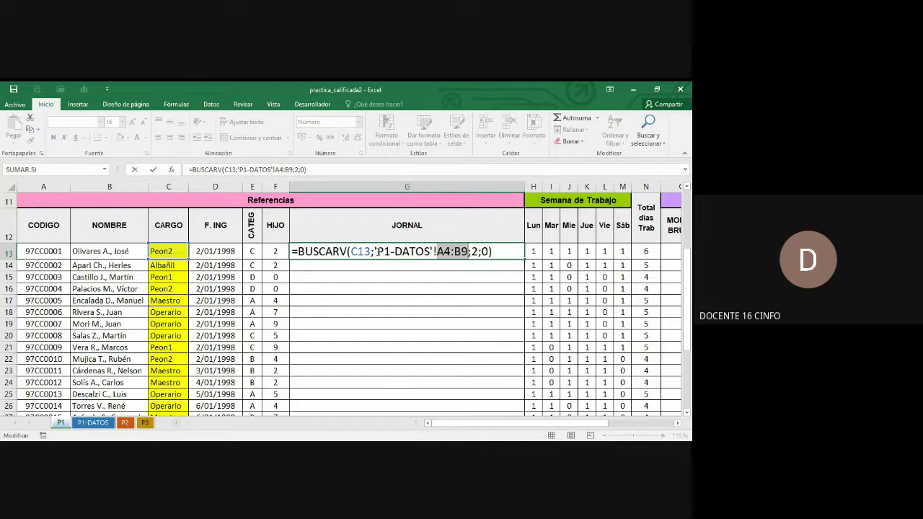
pyautogui.moveTo(376, 250); pyautogui.dragTo(470, 251)
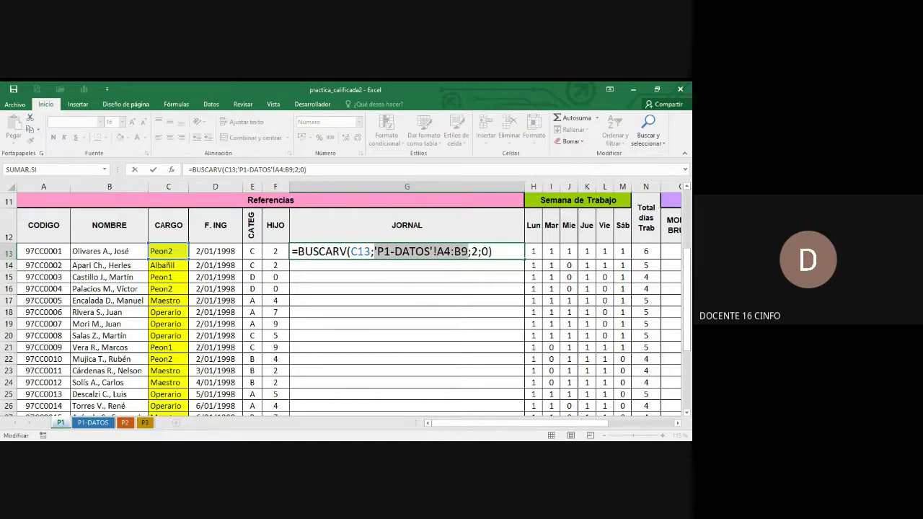
pyautogui.click(501, 251)
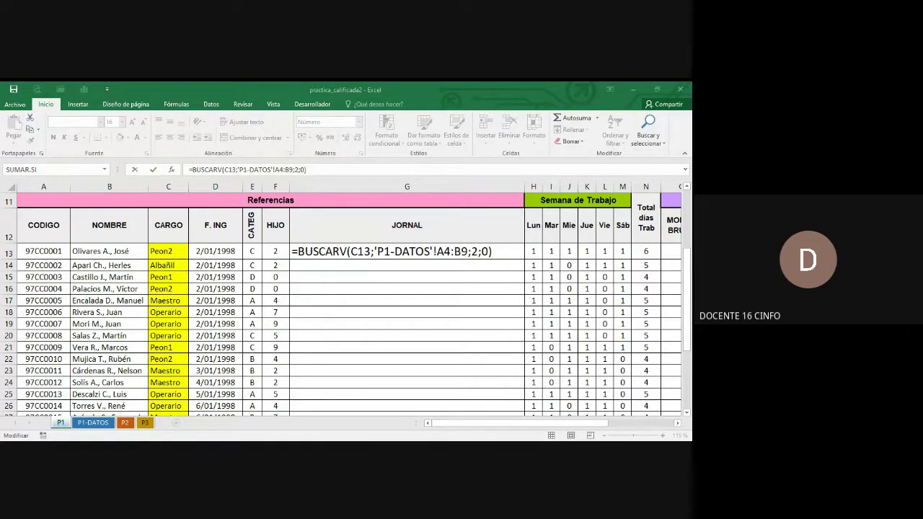
pyautogui.click(501, 251)
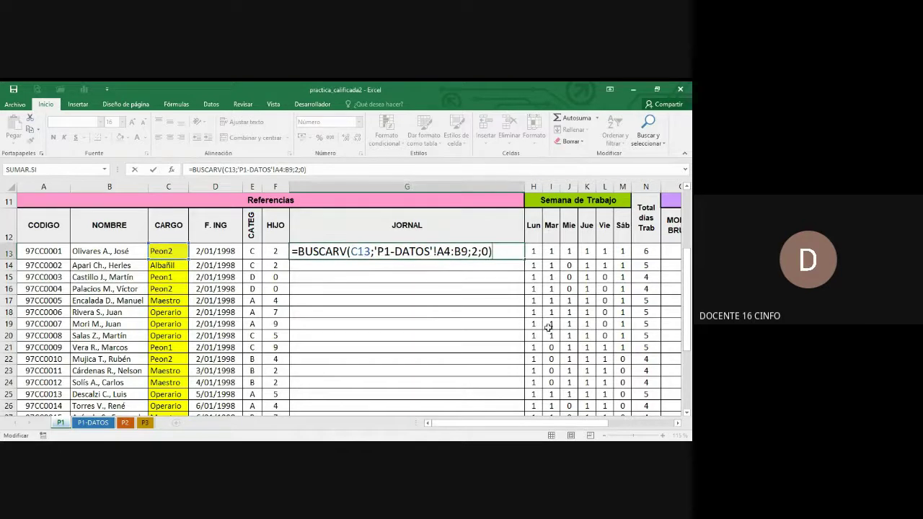
# Step: Make the table range in the G13 BUSCARV formula absolute as $A$4:$B$9
pyautogui.doubleClick(445, 251)
pyautogui.press('F4')
pyautogui.doubleClick(474, 251)
pyautogui.press('F4')
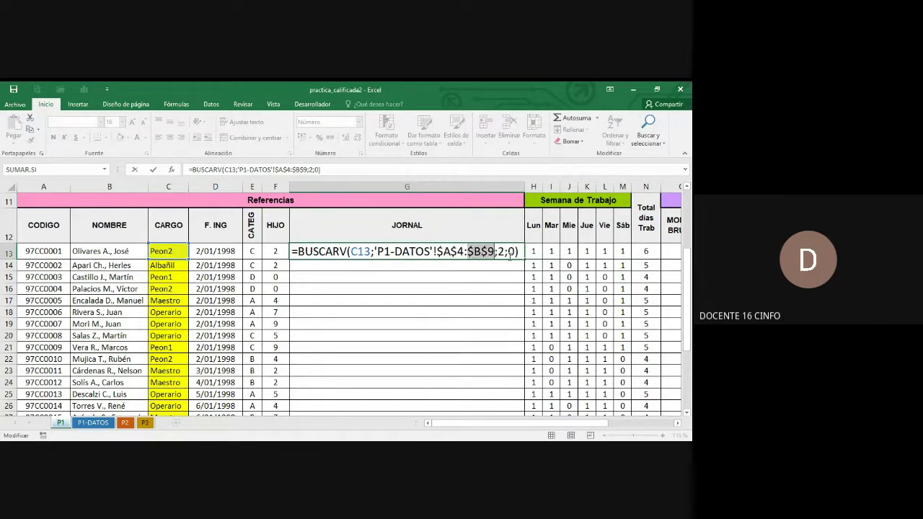
pyautogui.click(518, 251)
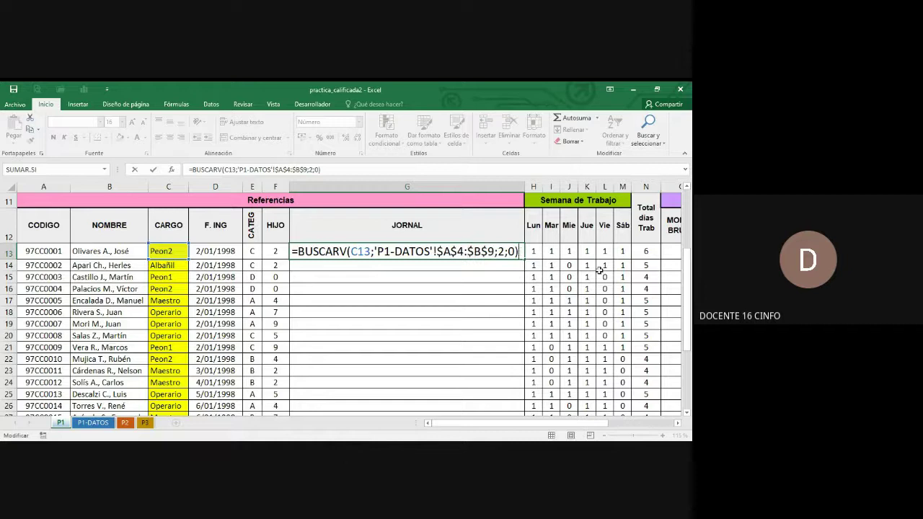
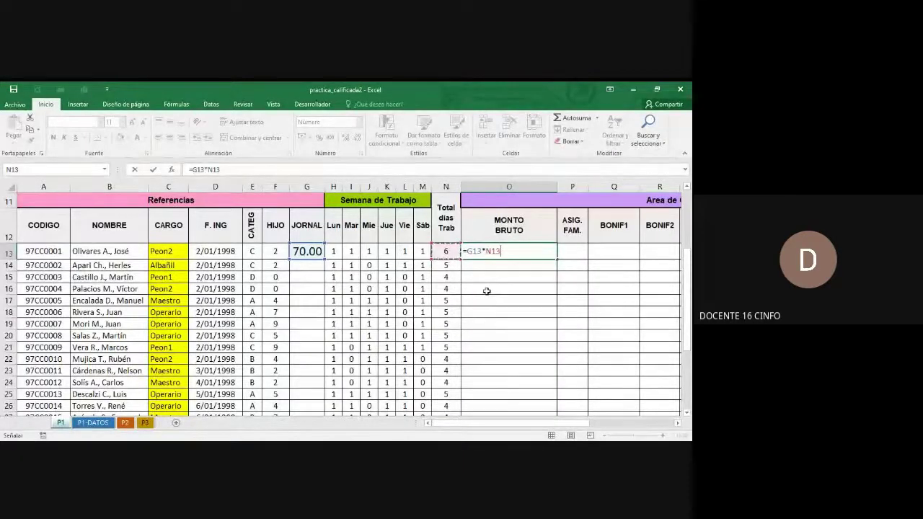
# Step: Clear the =G13*N13 entry from MONTO BRUTO cell O13
pyautogui.press('Return')
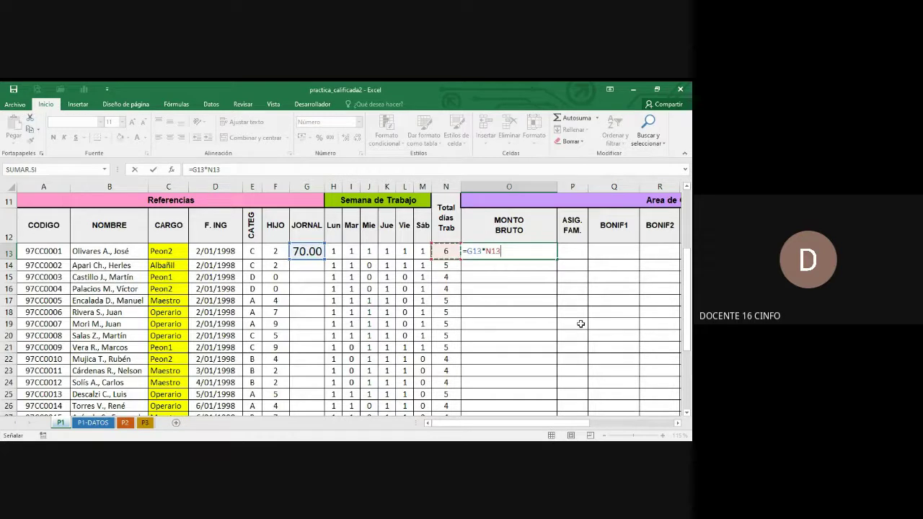
pyautogui.click(570, 300)
pyautogui.press('BackSpace')
pyautogui.press('BackSpace')
pyautogui.press('BackSpace')
pyautogui.press('BackSpace')
pyautogui.press('BackSpace')
pyautogui.press('BackSpace')
pyautogui.press('BackSpace')
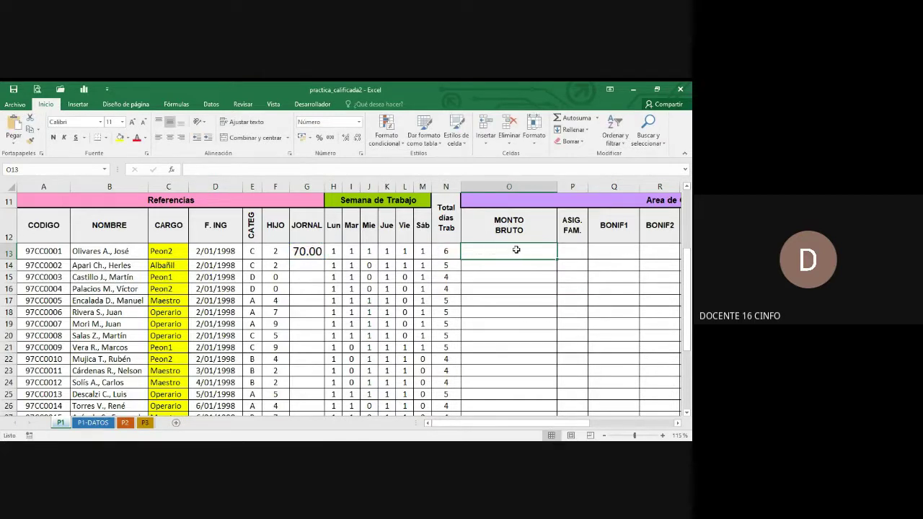
# Step: Calculate MONTO BRUTO in O13 by multiplying JORNAL by total days worked with =G13*N13
pyautogui.click(311, 252)
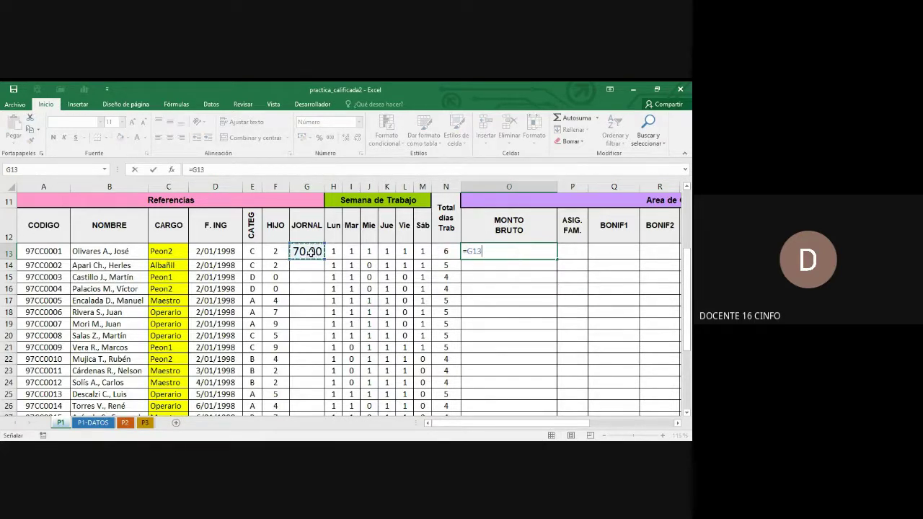
pyautogui.write('*')
pyautogui.click(448, 251)
pyautogui.press('Return')
pyautogui.click(470, 249)
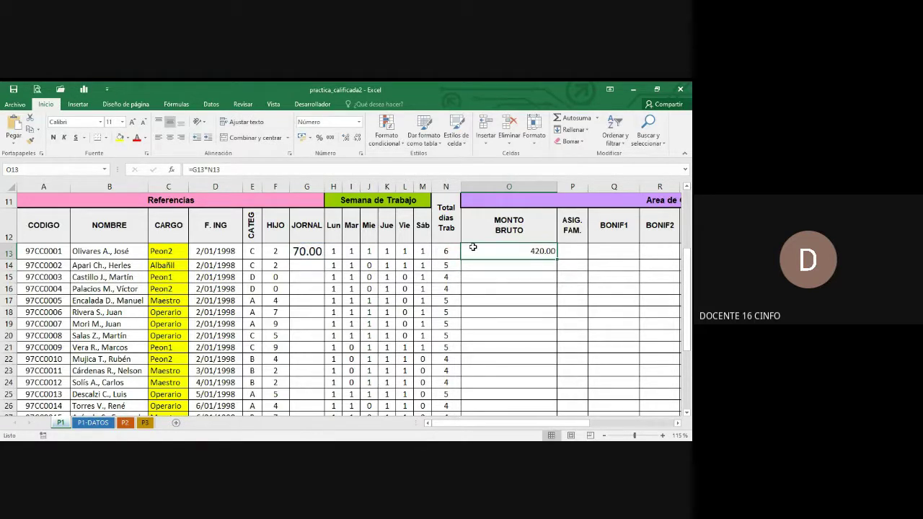
# Step: Increase the font size of MONTO BRUTO cell O13 to 18 and review its formula
pyautogui.click(132, 122)
pyautogui.click(133, 122)
pyautogui.click(132, 122)
pyautogui.click(133, 122)
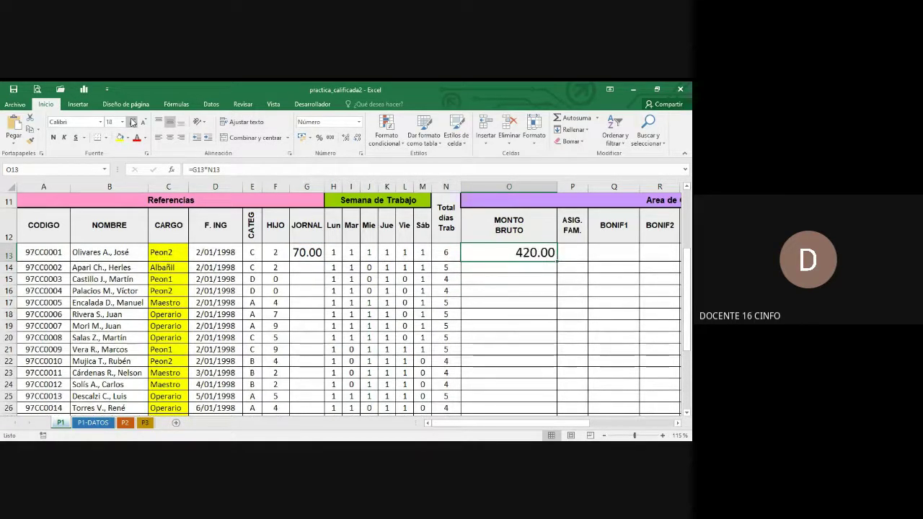
pyautogui.press('F2')
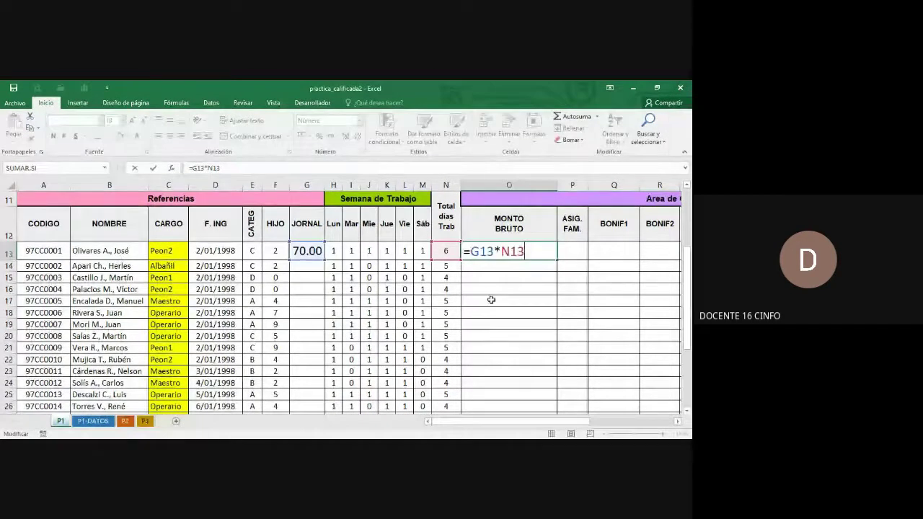
pyautogui.press('Return')
# Step: Relate ASIG. FAM. cell P13 to the HIJO column F on P1
pyautogui.scroll(-2, 580, 262)
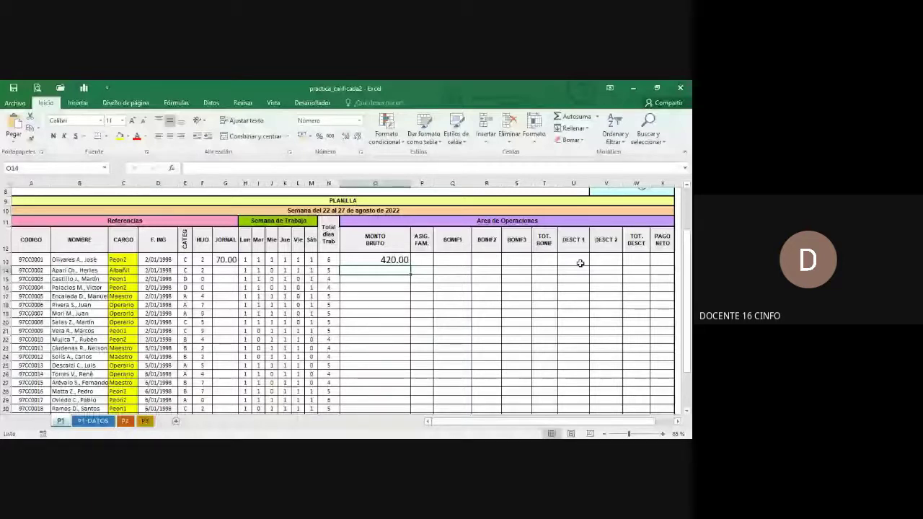
pyautogui.click(422, 260)
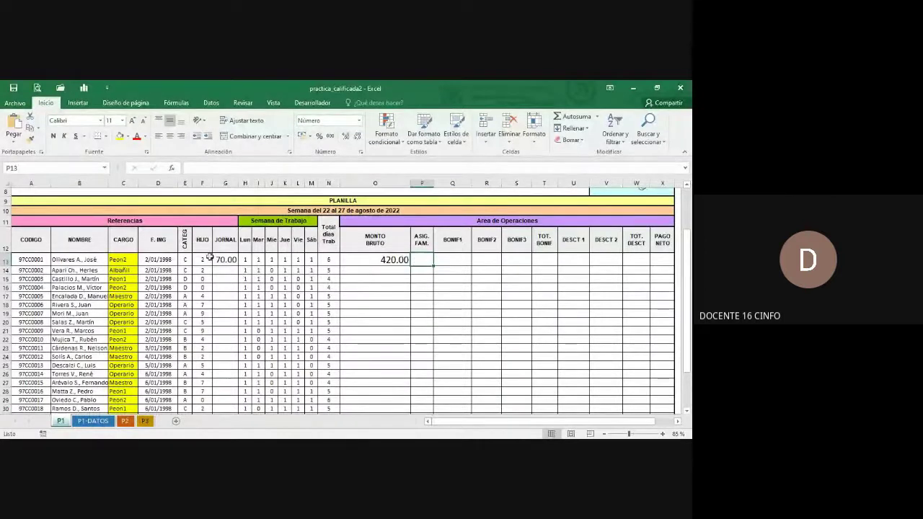
pyautogui.click(202, 184)
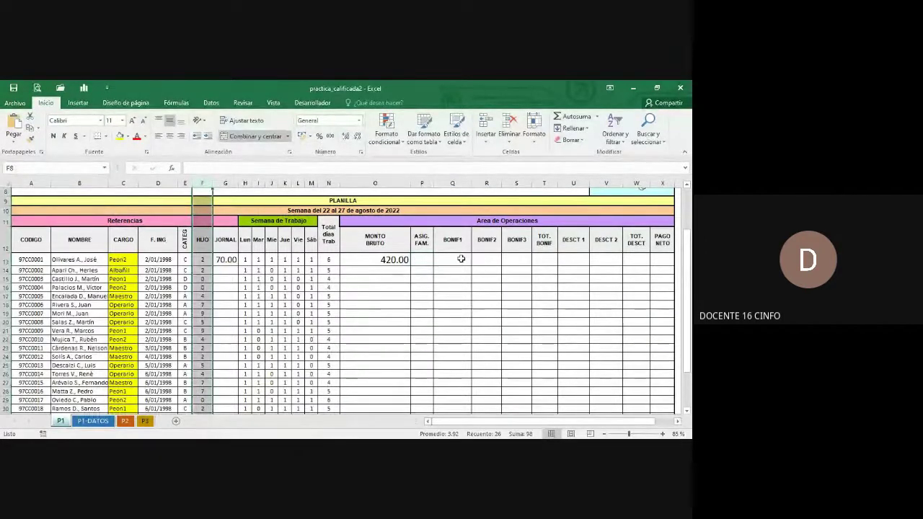
# Step: Review the P1 payroll from the employee rows down past TOTALES and back up to the company header
pyautogui.click(487, 260)
pyautogui.scroll(-1, 332, 298)
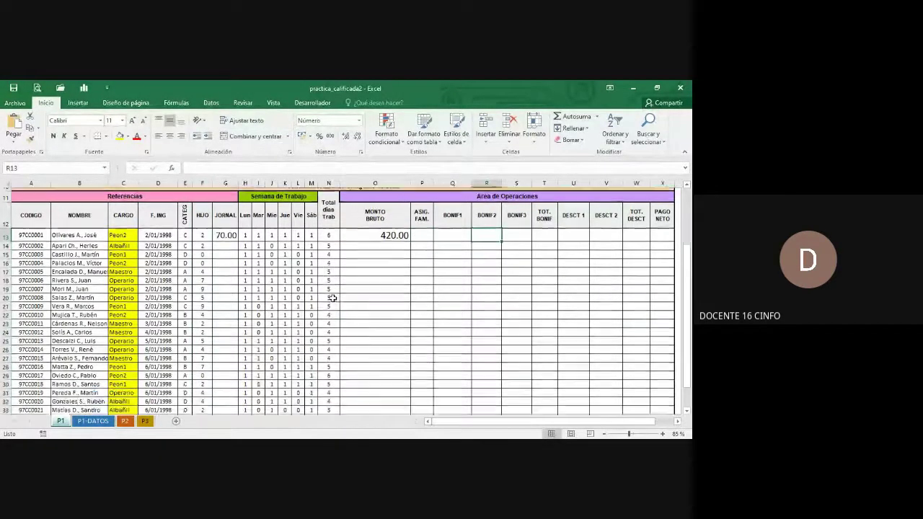
pyautogui.scroll(-3, 333, 298)
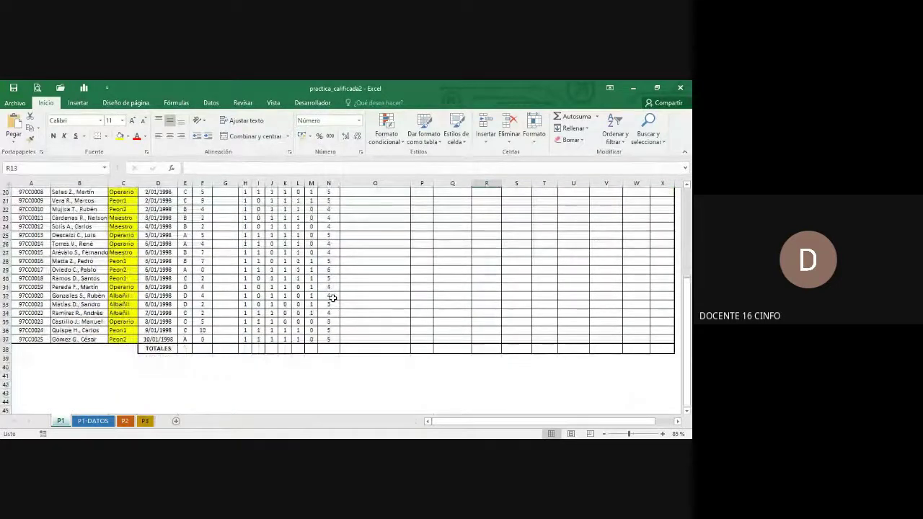
pyautogui.scroll(-6, 333, 298)
pyautogui.click(338, 307)
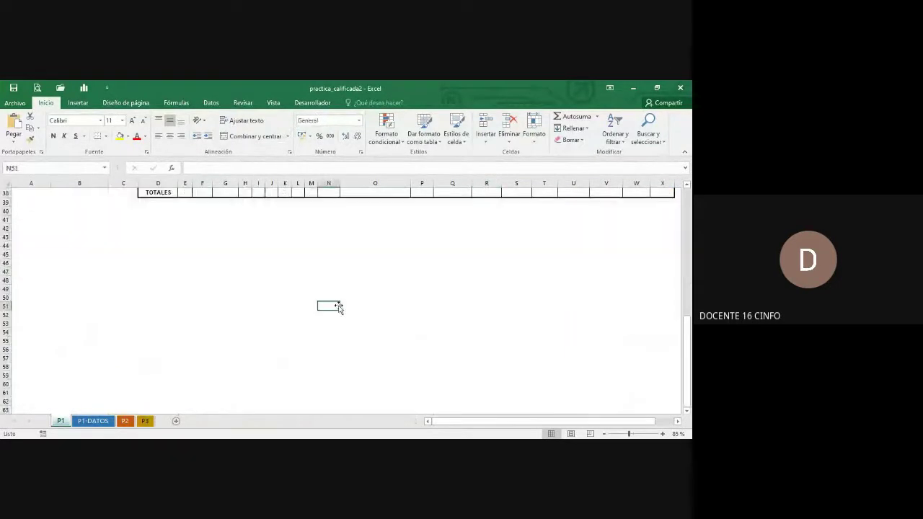
pyautogui.scroll(-3, 337, 306)
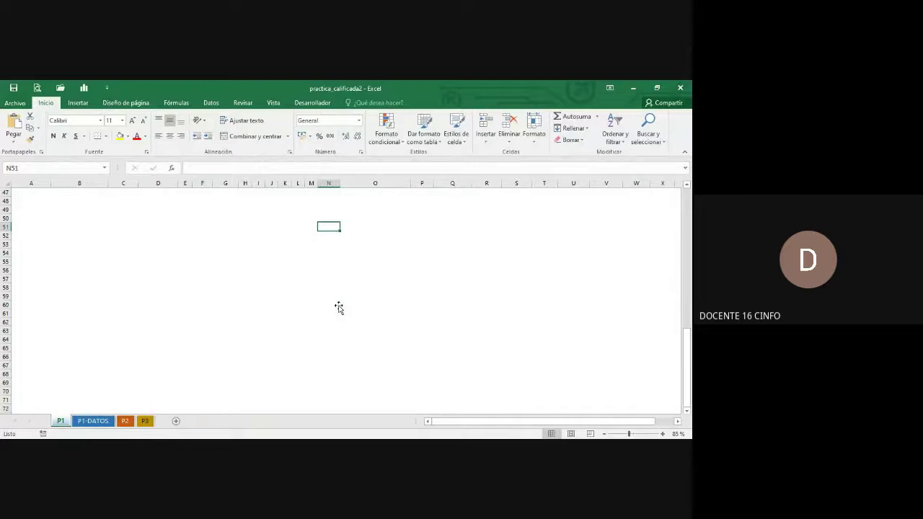
pyautogui.scroll(15, 339, 308)
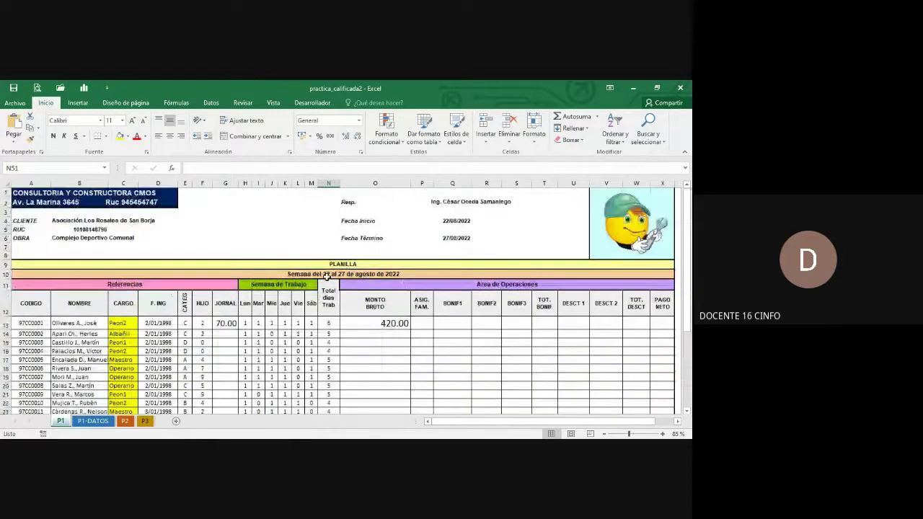
# Step: Review the REALIZAR instructions on P2 against the empty calculation range F3:M17, from S. BASICO to NETO PAGAR
pyautogui.click(125, 421)
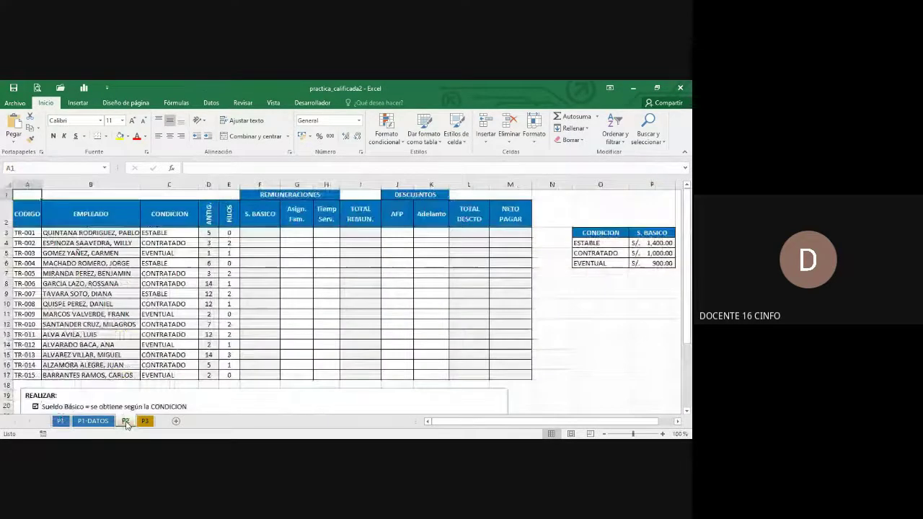
pyautogui.click(285, 291)
pyautogui.scroll(-2, 284, 284)
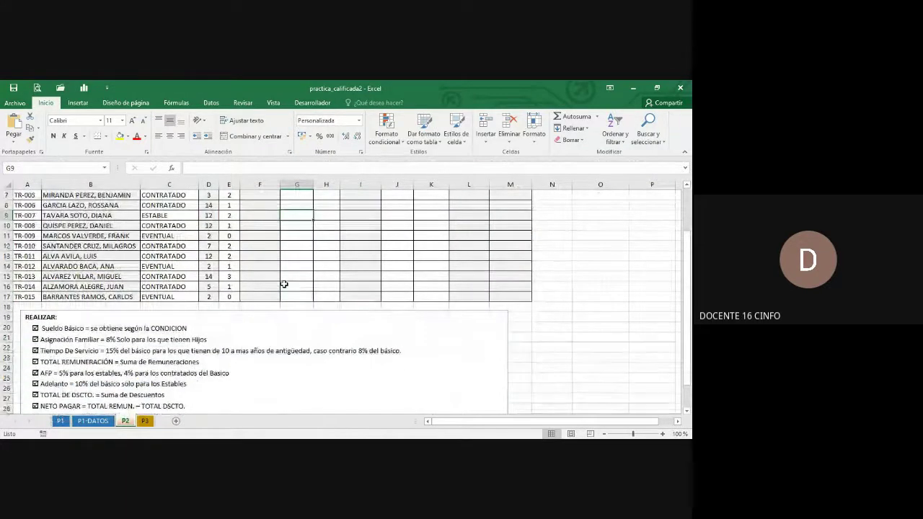
pyautogui.scroll(-1, 285, 283)
pyautogui.scroll(-2, 285, 283)
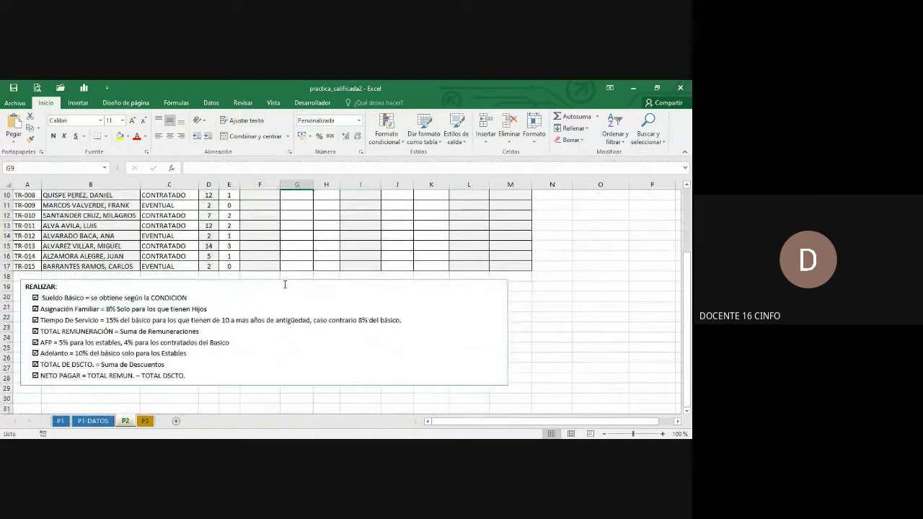
pyautogui.scroll(3, 285, 284)
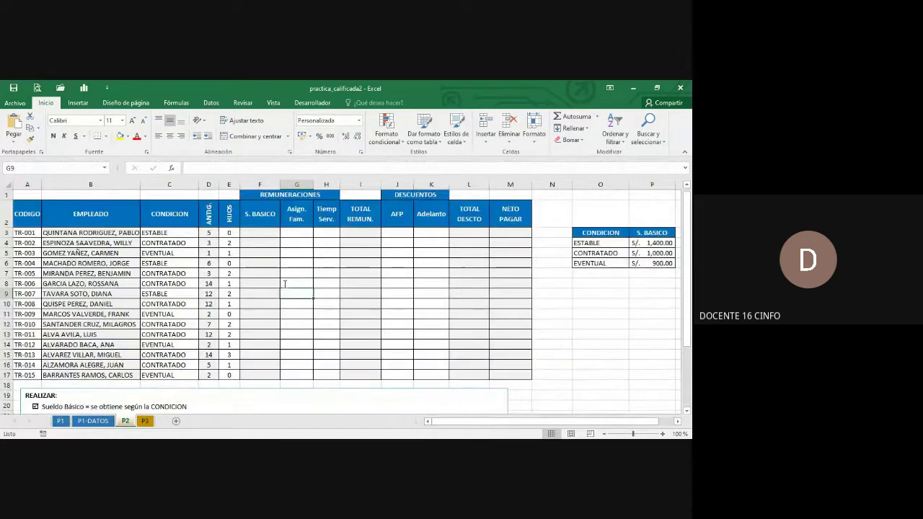
pyautogui.moveTo(268, 236); pyautogui.dragTo(505, 373)
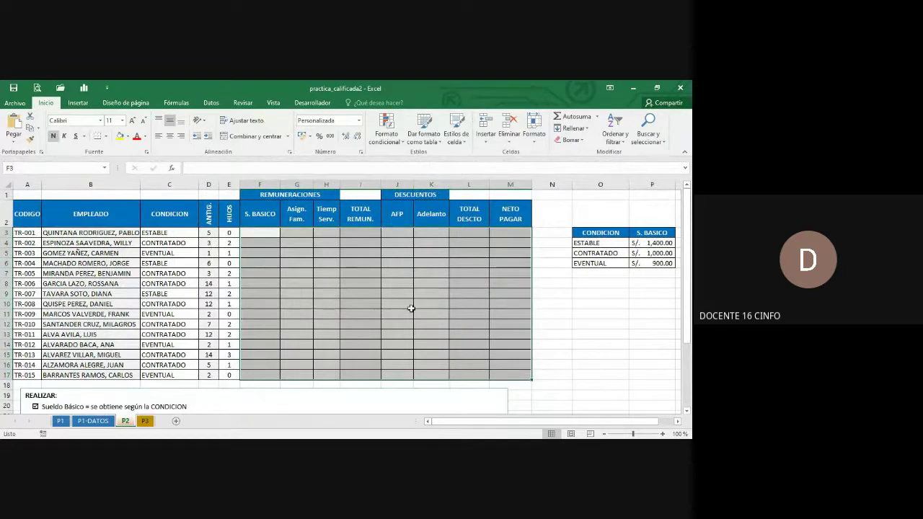
pyautogui.scroll(-3, 346, 275)
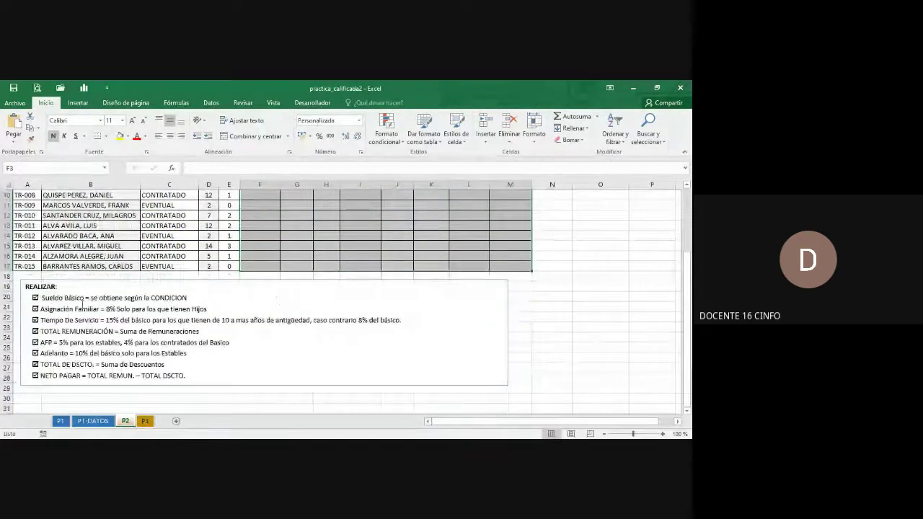
pyautogui.scroll(3, 104, 311)
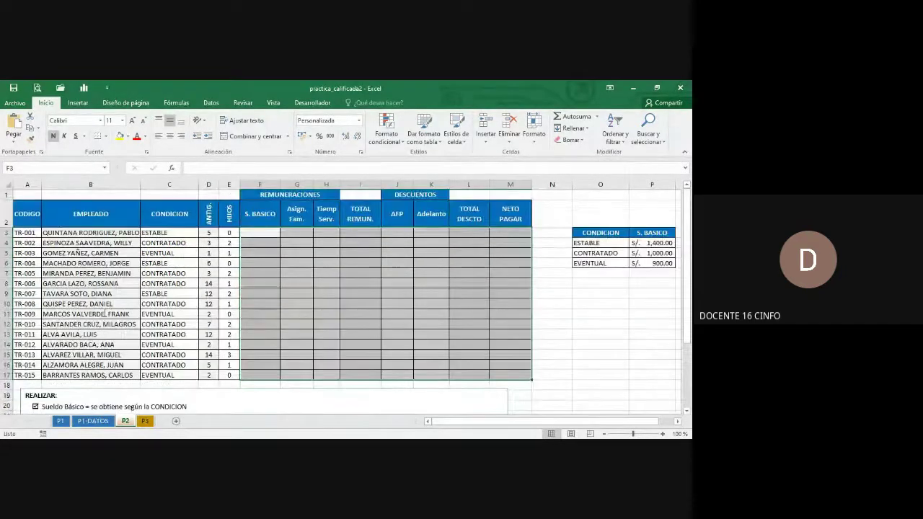
# Step: Compare S. BASICO cell F3 on P2 with its Sueldo Básico instruction, the employee's CONDICION in C3 and the condition table
pyautogui.click(271, 244)
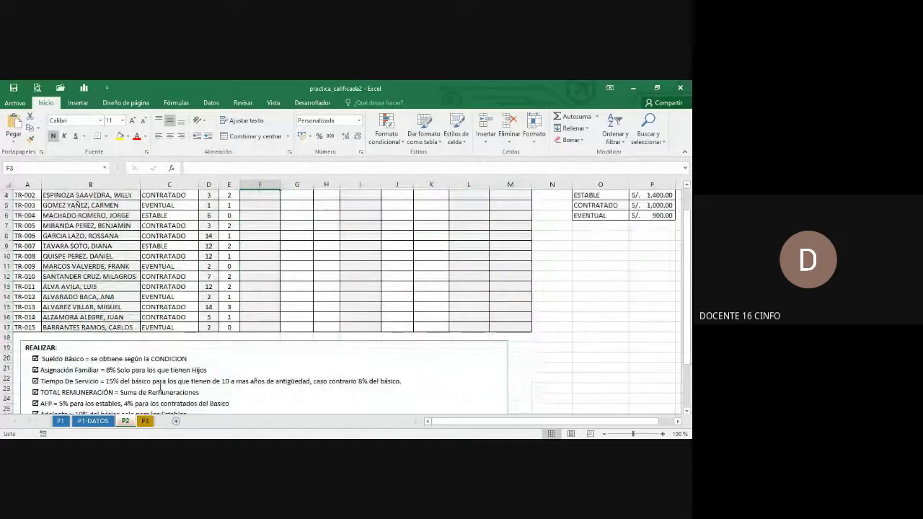
pyautogui.scroll(-1, 270, 243)
pyautogui.scroll(1, 209, 331)
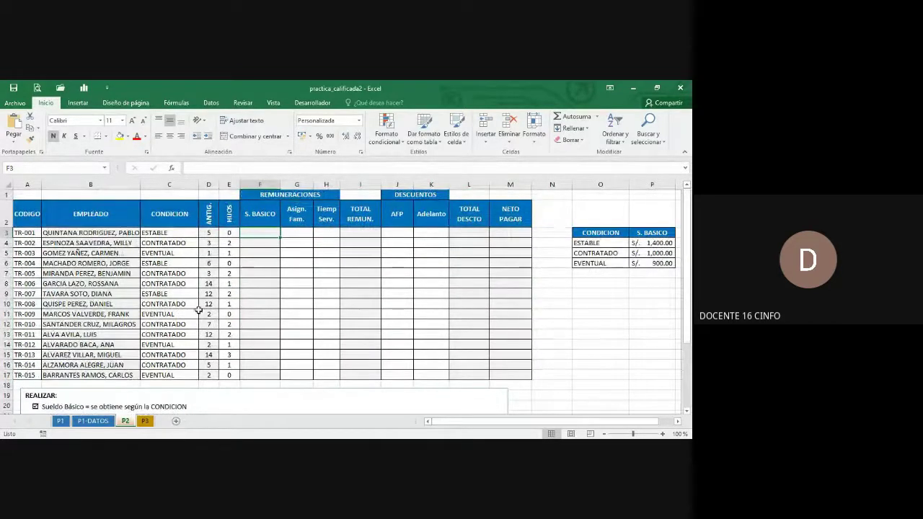
pyautogui.click(182, 233)
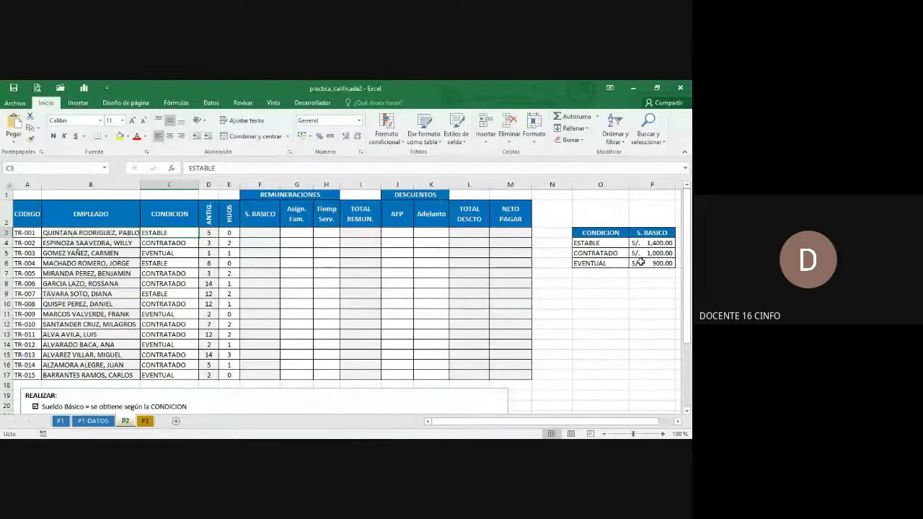
pyautogui.click(264, 233)
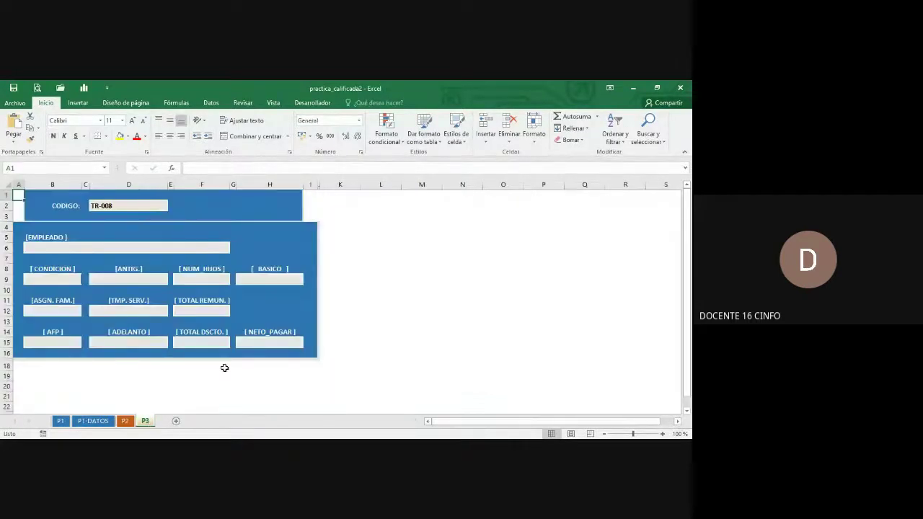
# Step: Choose TR-012 as the CODIGO in cell D2 of the P3 form
pyautogui.click(154, 207)
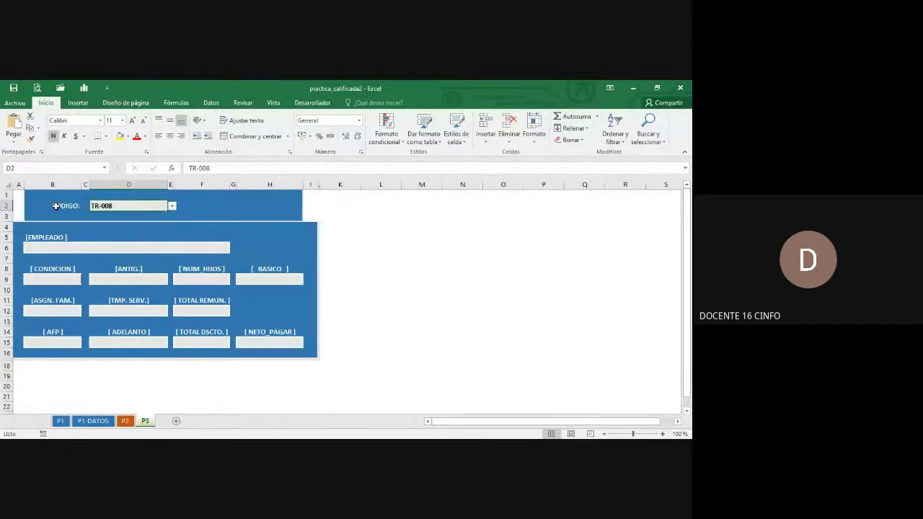
pyautogui.click(172, 207)
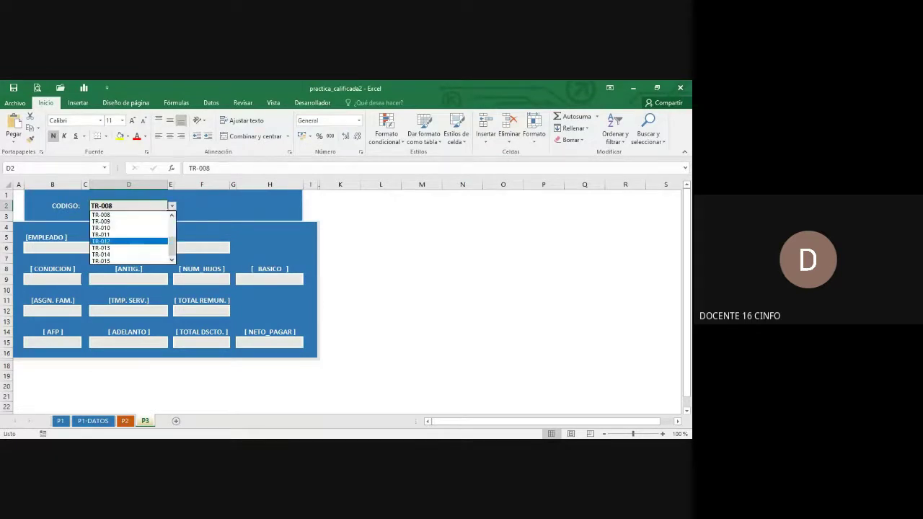
pyautogui.click(154, 241)
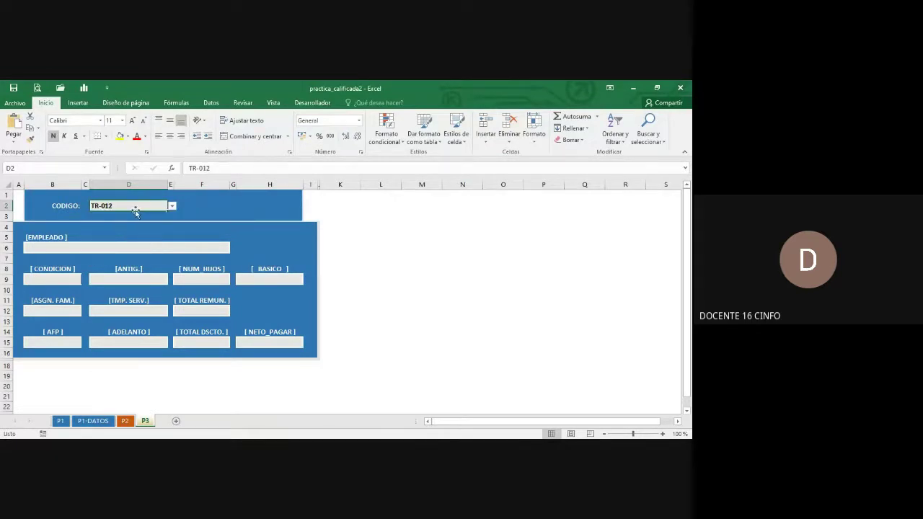
# Step: Examine the empty fields of the P3 form from EMPLEADO to NETO_PAGAR, range B6:I16
pyautogui.click(110, 246)
pyautogui.click(41, 246)
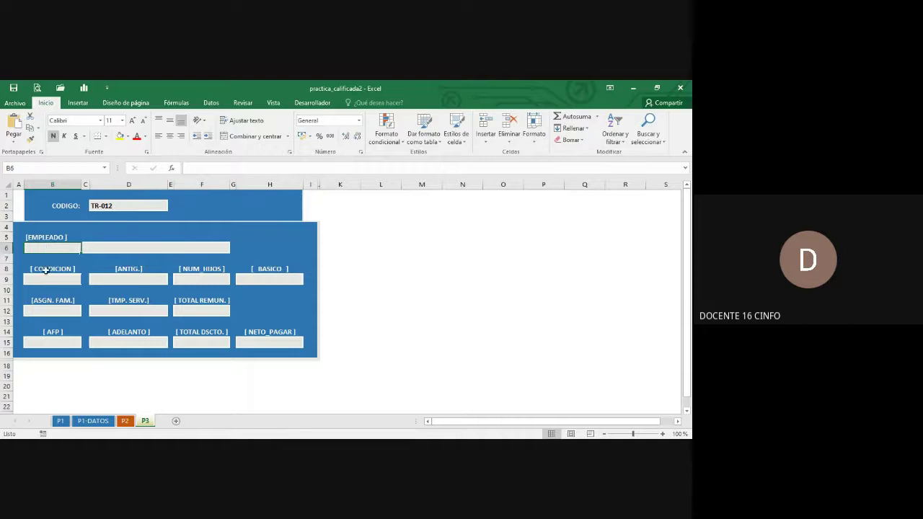
pyautogui.moveTo(51, 251); pyautogui.dragTo(306, 353)
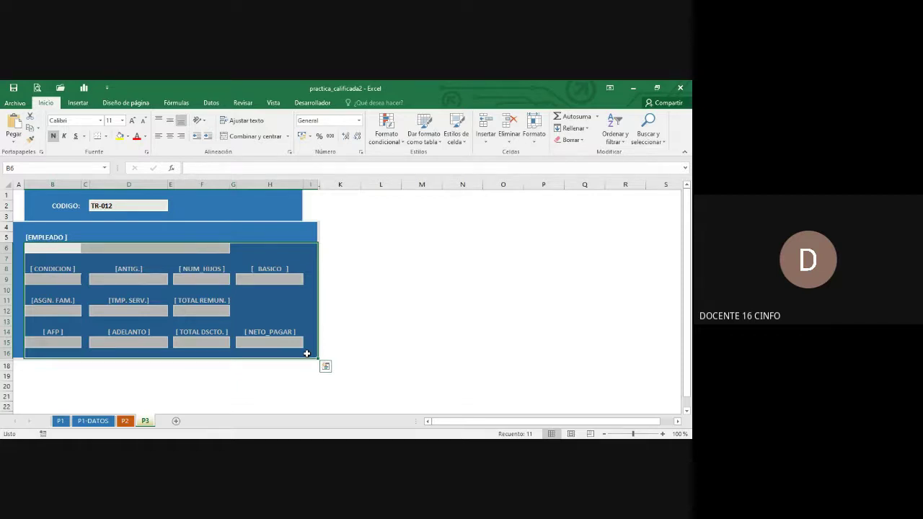
pyautogui.click(240, 258)
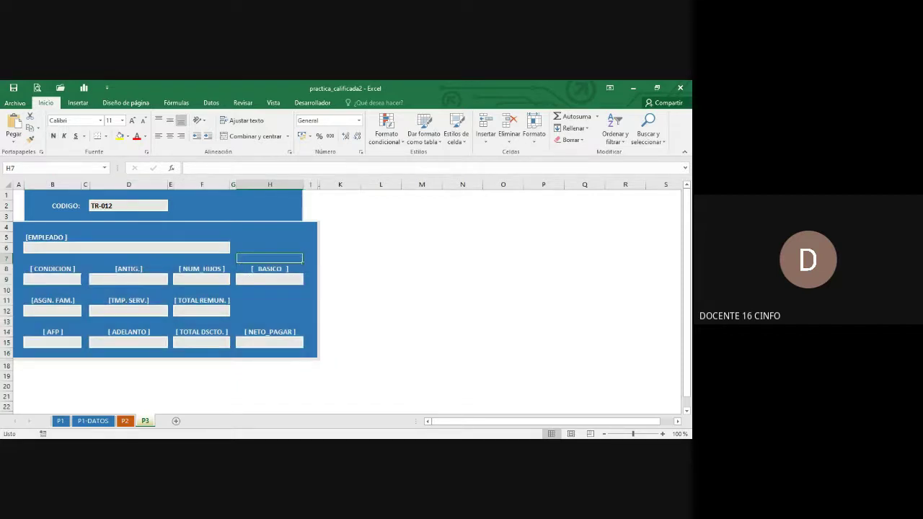
# Step: Check the CODIGO list A3:A17 on P2 as the source for the employee form, and return to P3
pyautogui.click(125, 421)
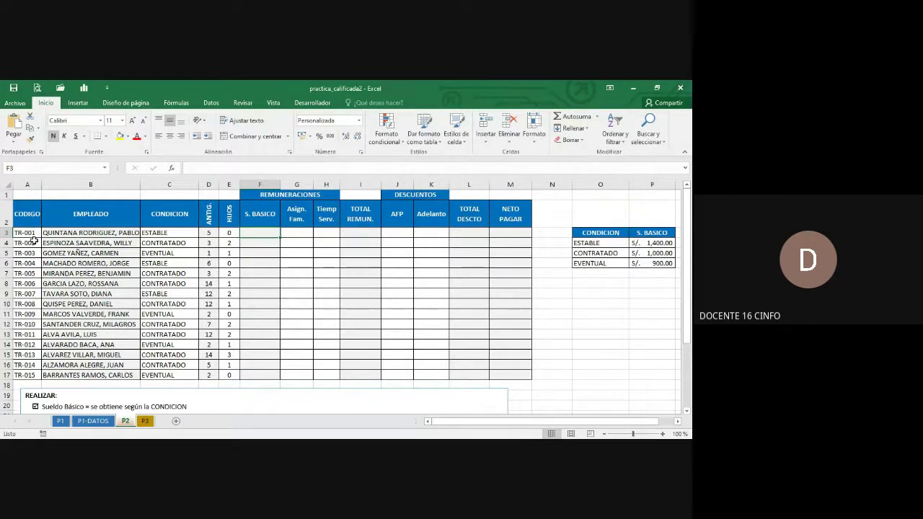
pyautogui.moveTo(29, 233); pyautogui.dragTo(31, 375)
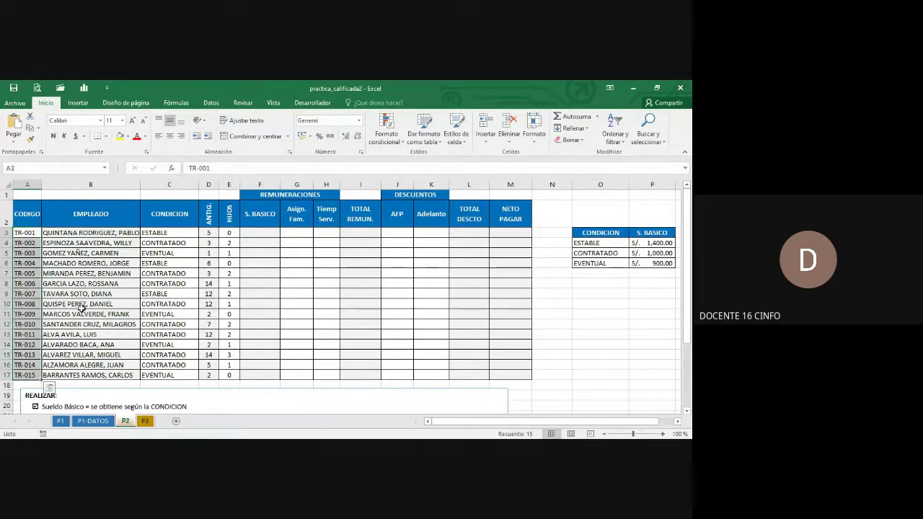
pyautogui.click(80, 307)
pyautogui.click(145, 421)
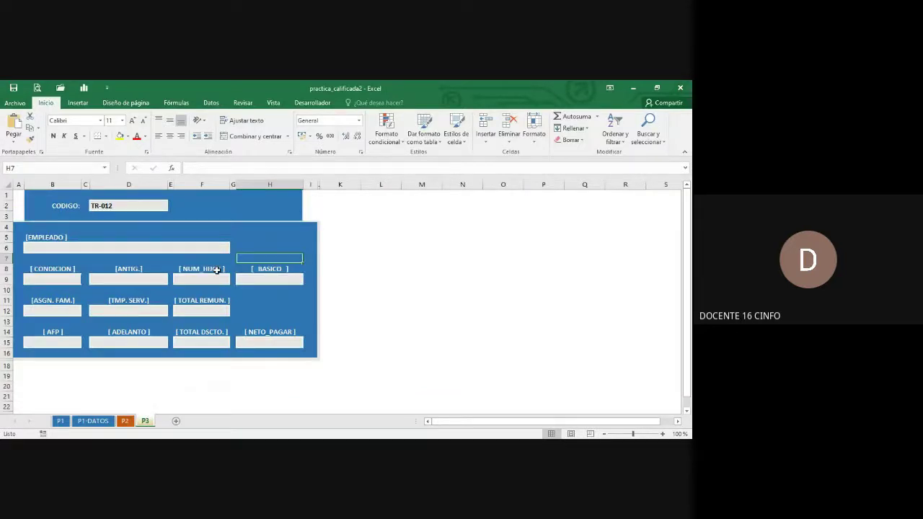
pyautogui.click(353, 269)
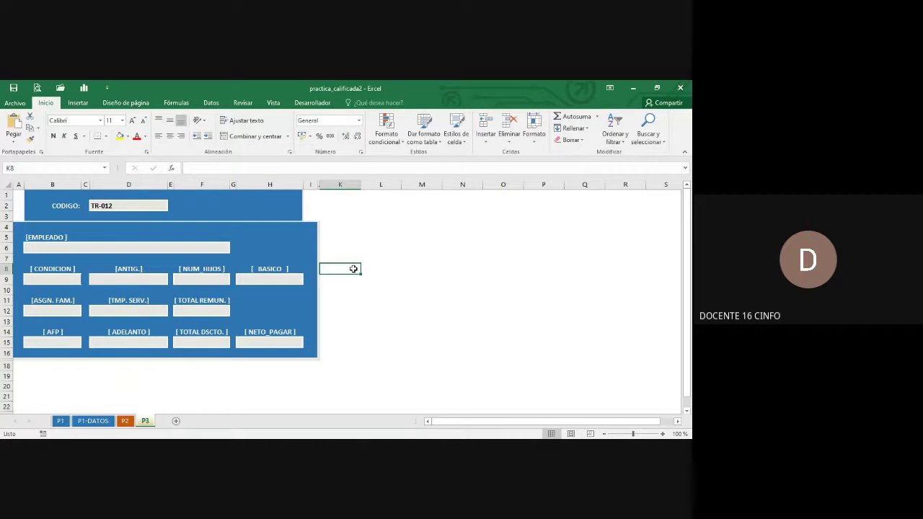
pyautogui.click(369, 246)
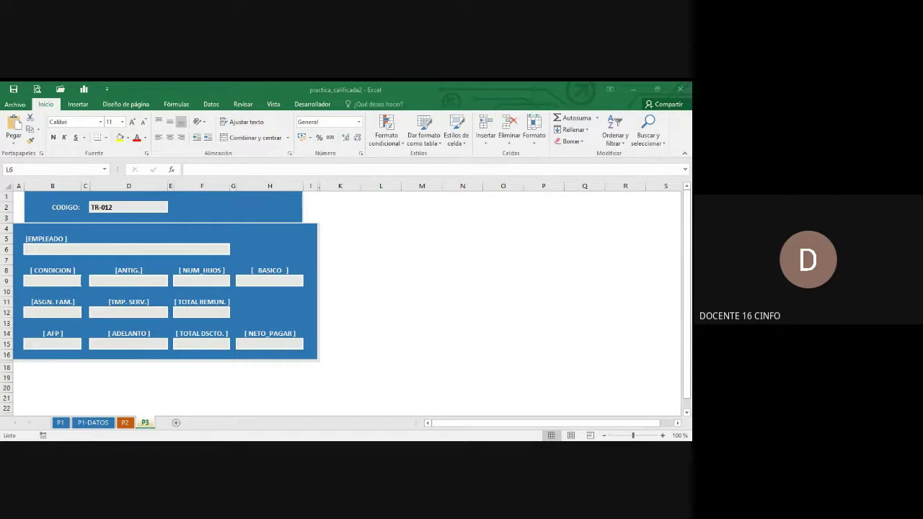
# Step: Match TABLA DE ASIG. on P1-DATOS with the ASIG. FAM. column on P1
pyautogui.click(93, 423)
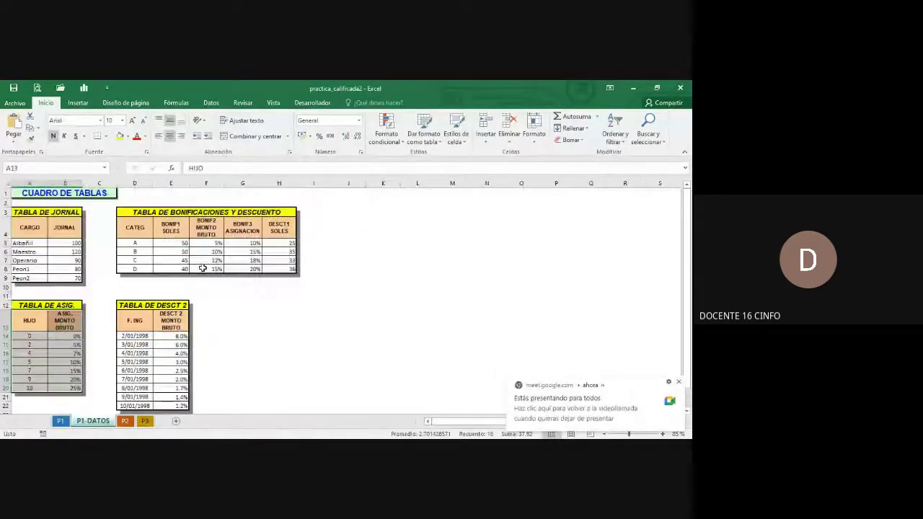
pyautogui.click(186, 329)
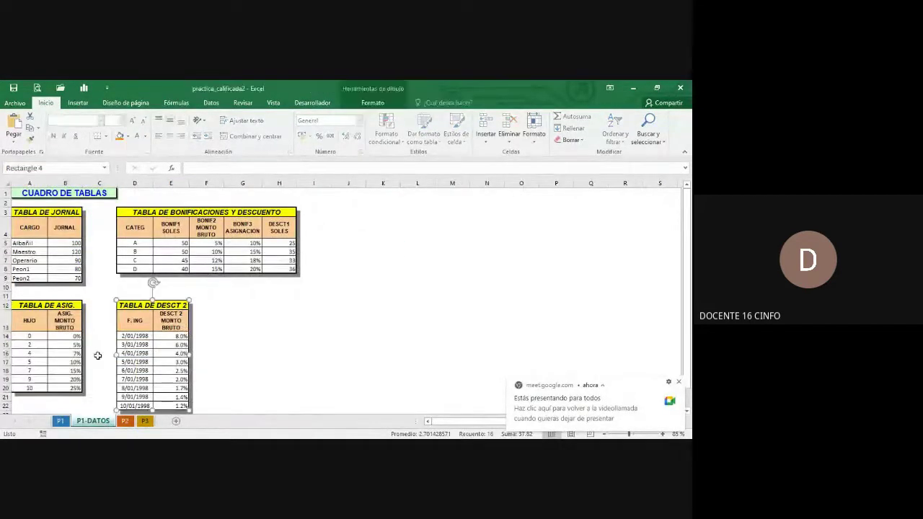
pyautogui.click(60, 326)
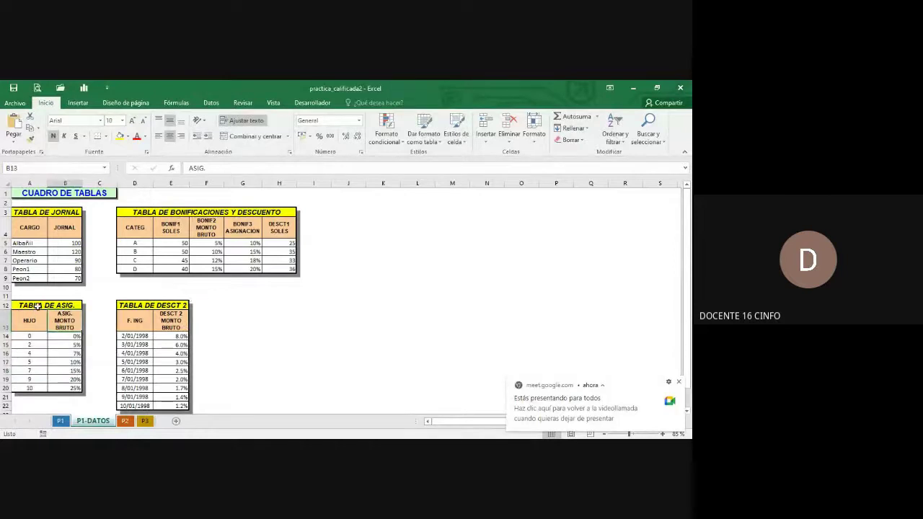
pyautogui.click(37, 306)
pyautogui.click(60, 421)
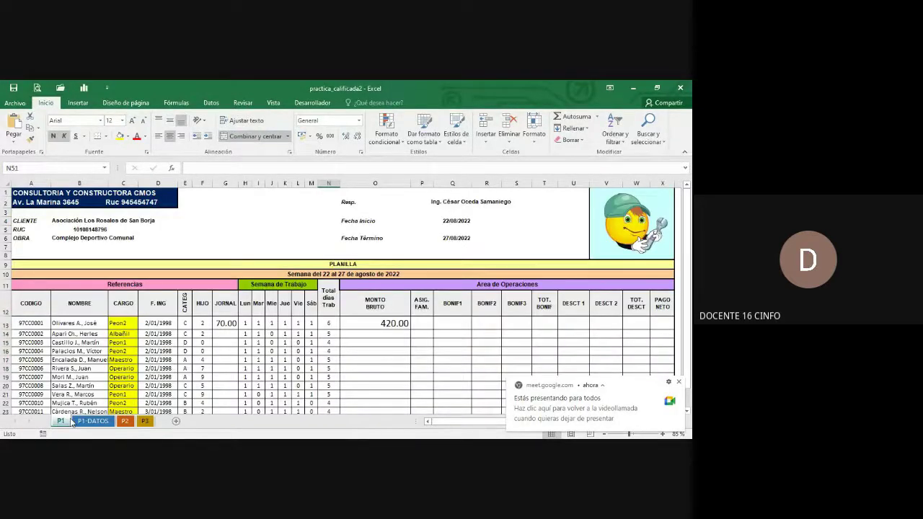
pyautogui.moveTo(422, 304); pyautogui.dragTo(423, 389)
# Step: Examine the HIJO and ASIG. MONTO BRUTO columns of TABLA DE ASIG. on P1-DATOS
pyautogui.click(105, 424)
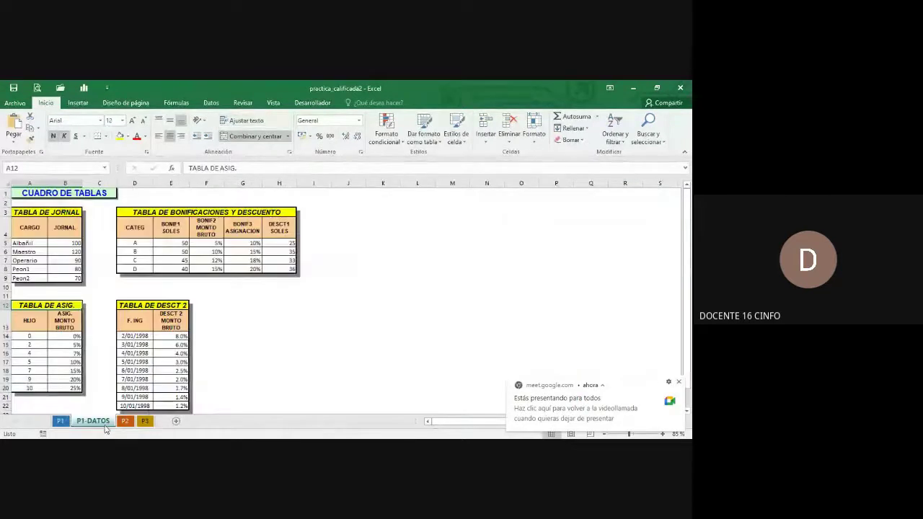
pyautogui.click(36, 326)
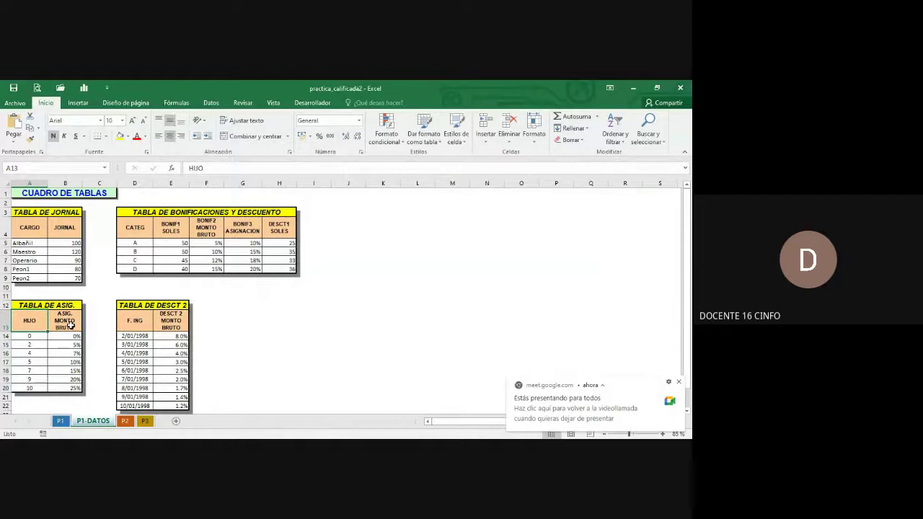
pyautogui.click(71, 326)
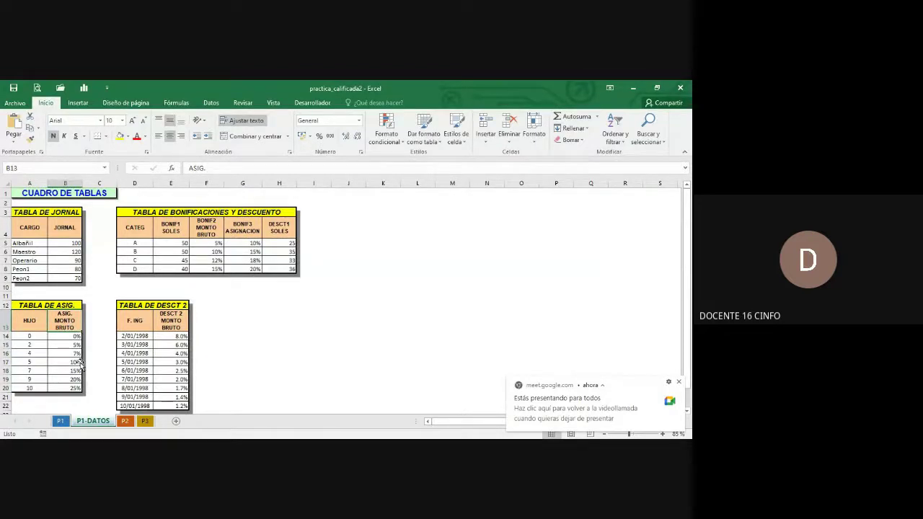
pyautogui.scroll(-3, 645, 329)
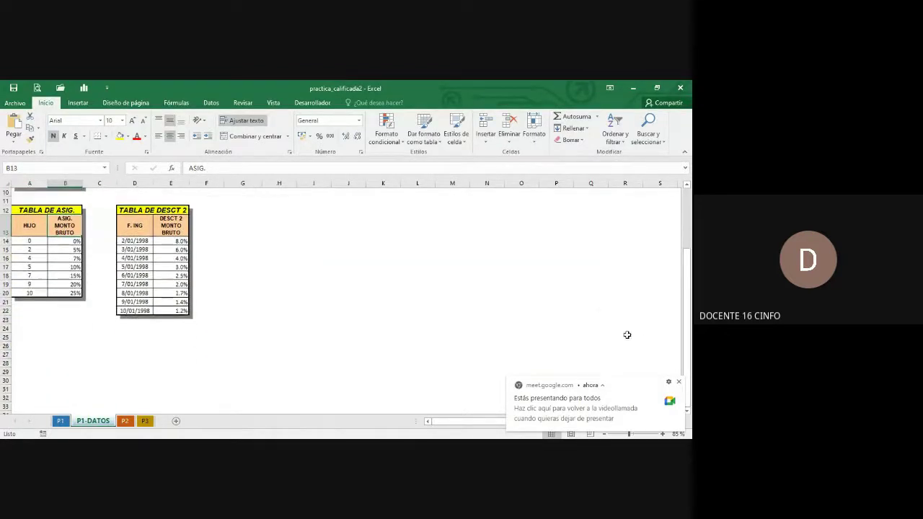
# Step: Match the 0 and 2 rows of the HIJO column with their percentages in TABLA DE ASIG. on P1-DATOS
pyautogui.click(662, 433)
pyautogui.click(663, 433)
pyautogui.click(663, 433)
pyautogui.click(663, 434)
pyautogui.click(662, 434)
pyautogui.click(663, 433)
pyautogui.click(663, 433)
pyautogui.click(663, 434)
pyautogui.click(663, 434)
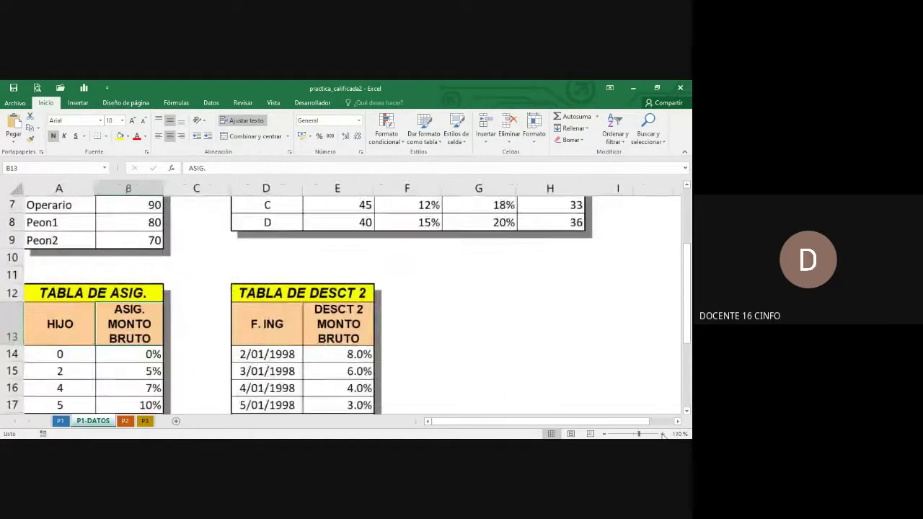
pyautogui.click(663, 434)
pyautogui.click(663, 434)
pyautogui.scroll(-1, 552, 338)
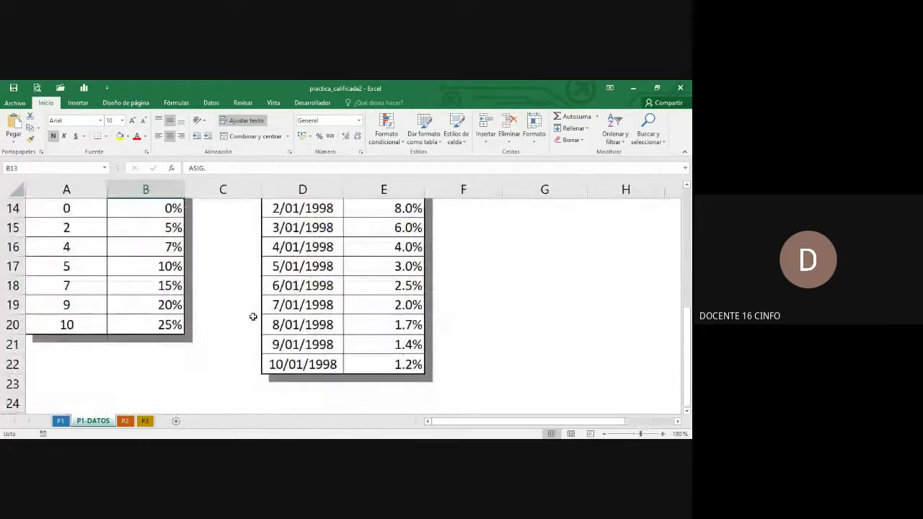
pyautogui.scroll(1, 251, 318)
pyautogui.click(93, 302)
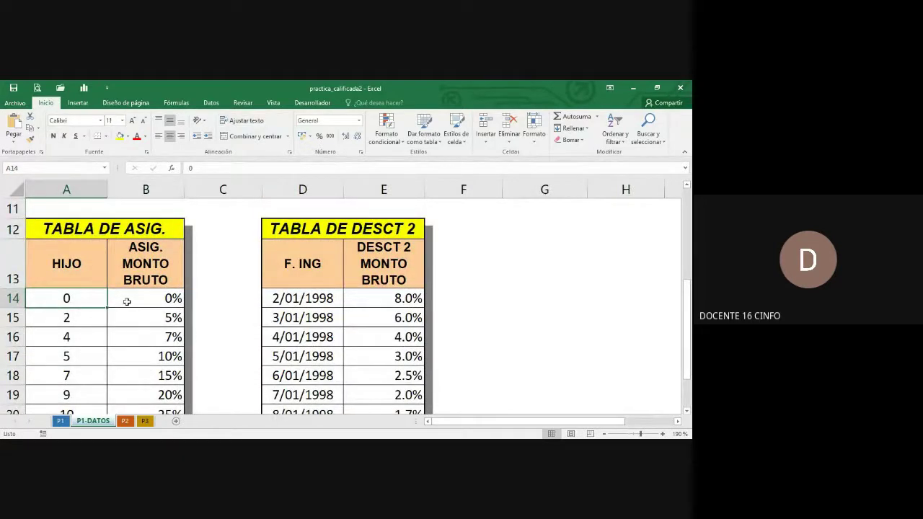
pyautogui.click(126, 301)
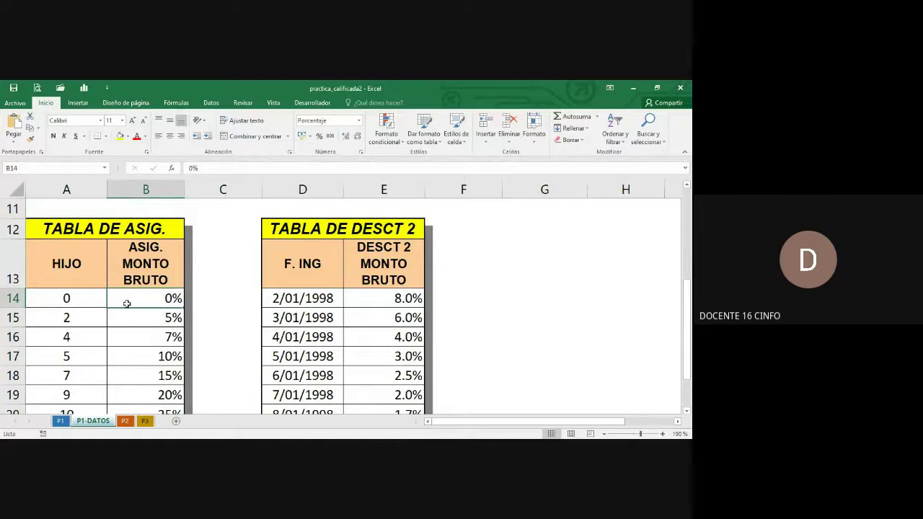
pyautogui.click(91, 325)
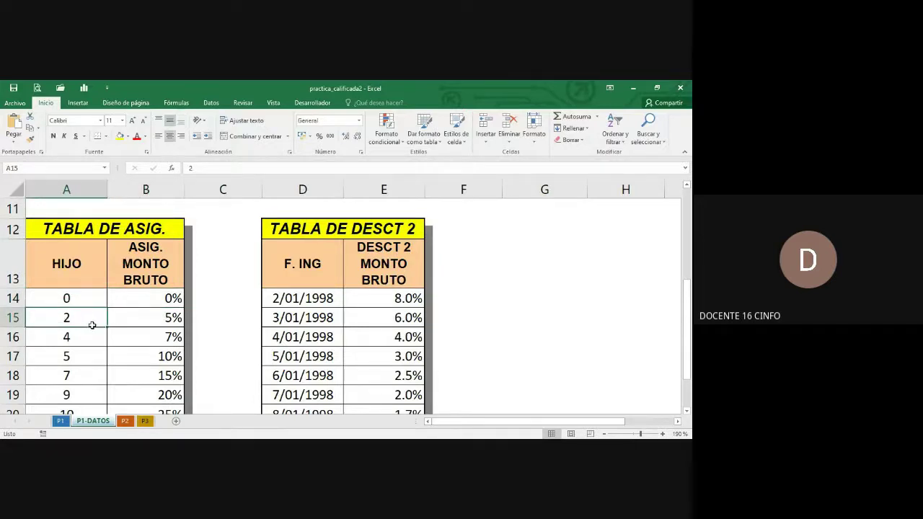
pyautogui.click(138, 318)
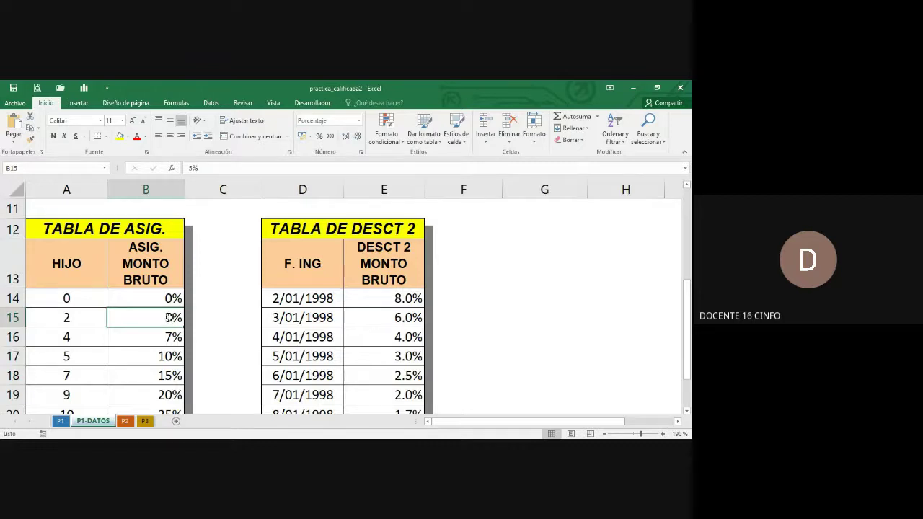
# Step: Widen the ASIG. FAM. column on P1 and review the JORNAL lookup formula in G13
pyautogui.click(61, 422)
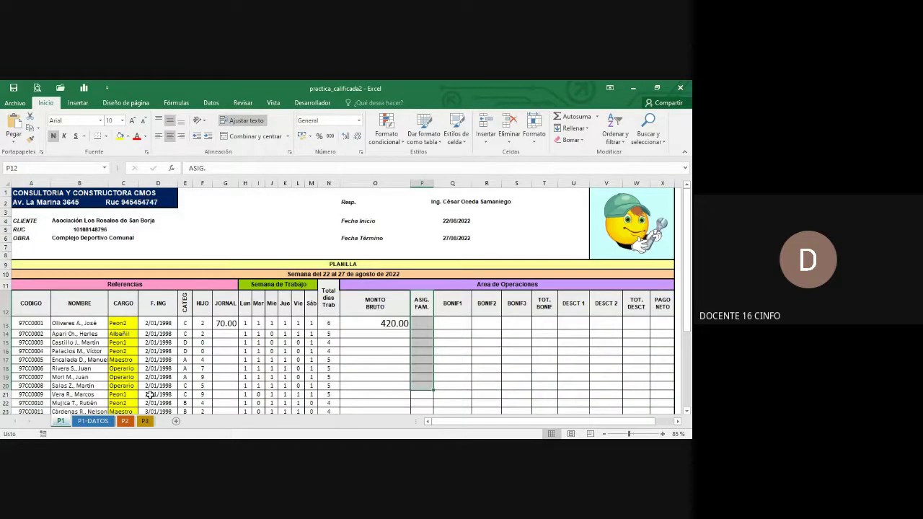
pyautogui.scroll(-1, 150, 396)
pyautogui.click(381, 297)
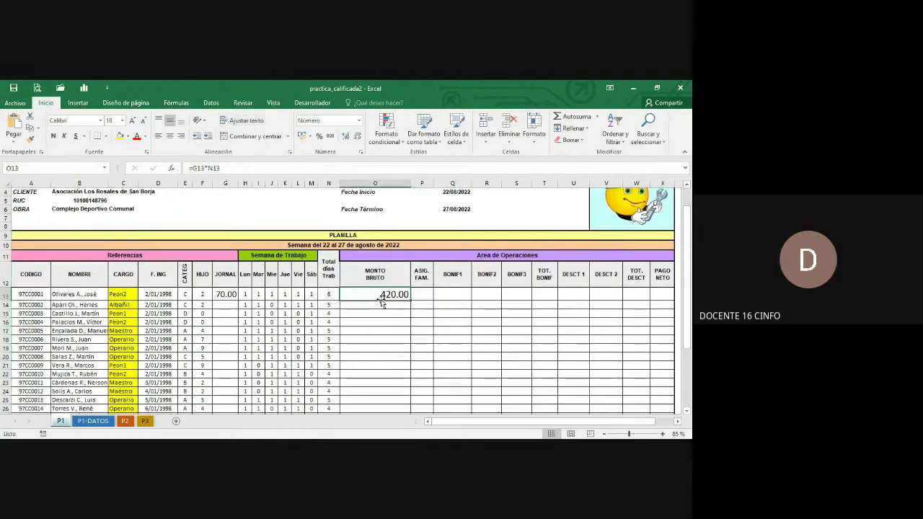
pyautogui.click(422, 296)
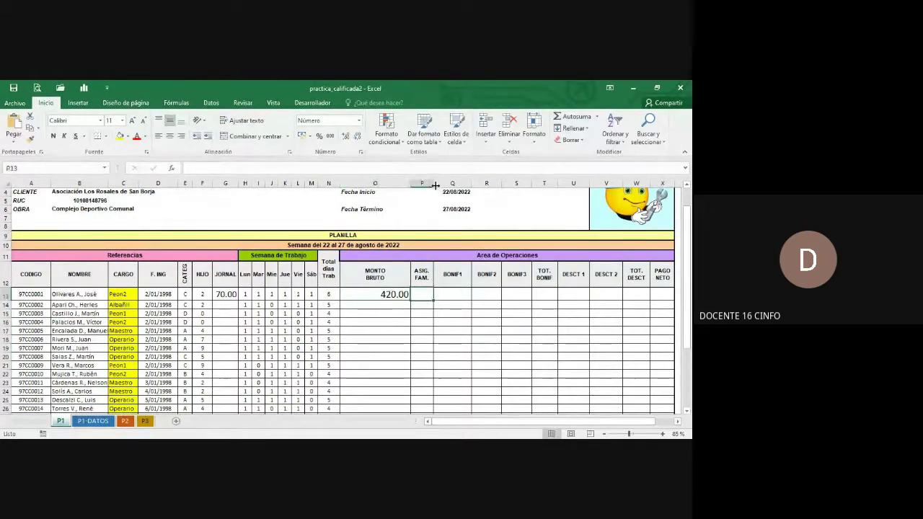
pyautogui.moveTo(435, 185); pyautogui.dragTo(504, 184)
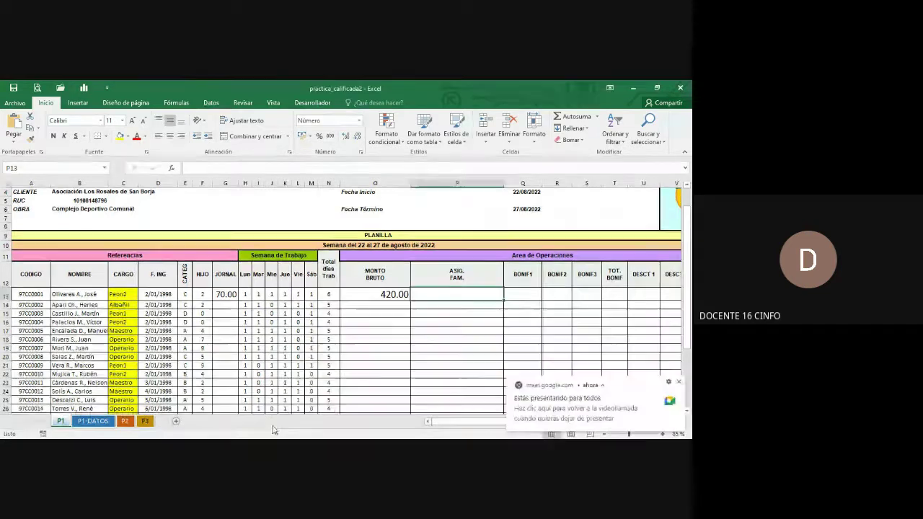
pyautogui.click(228, 295)
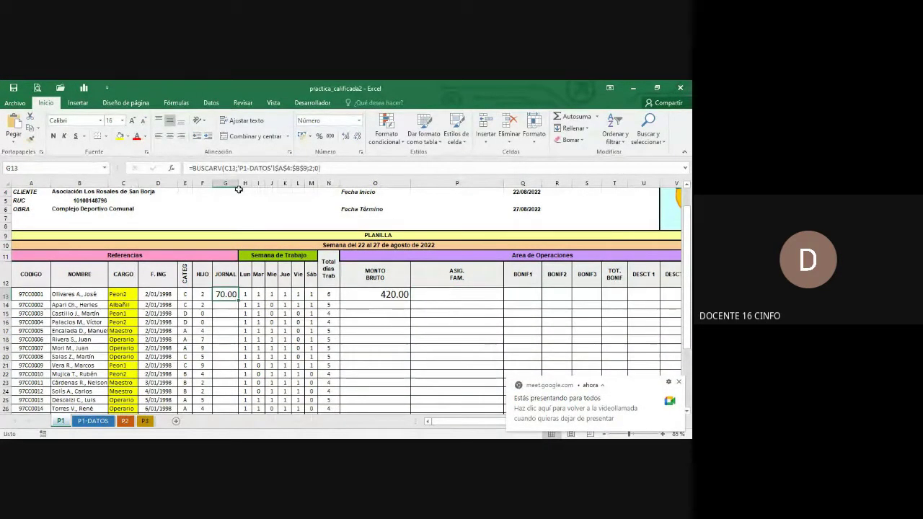
pyautogui.moveTo(238, 183)
pyautogui.mouseDown()
pyautogui.moveTo(370, 183)
pyautogui.moveTo(238, 183)
pyautogui.mouseUp()
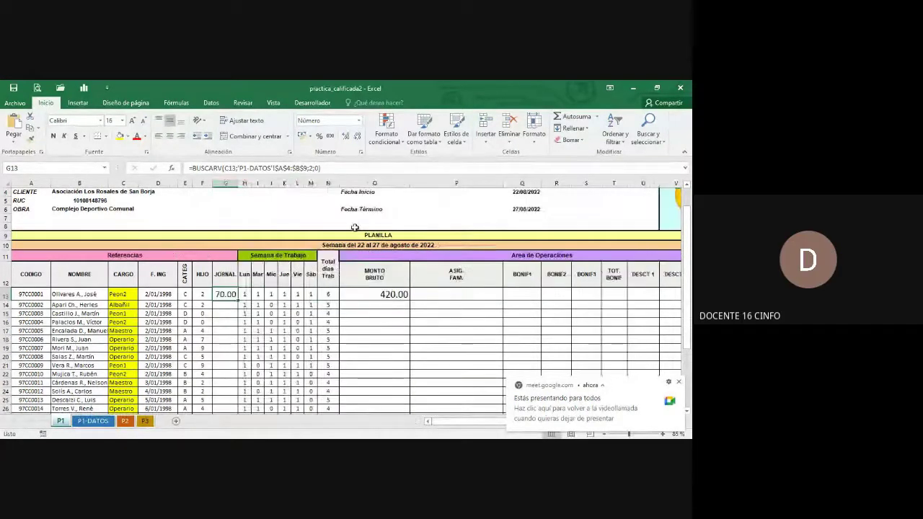
# Step: Choose code TR-004 for CODIGO in cell D2 of the P3 form
pyautogui.click(145, 421)
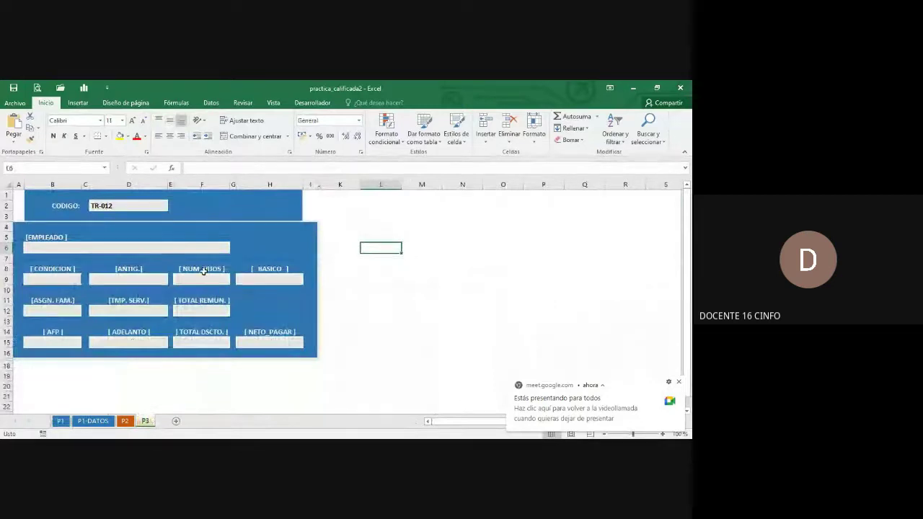
pyautogui.scroll(2, 64, 255)
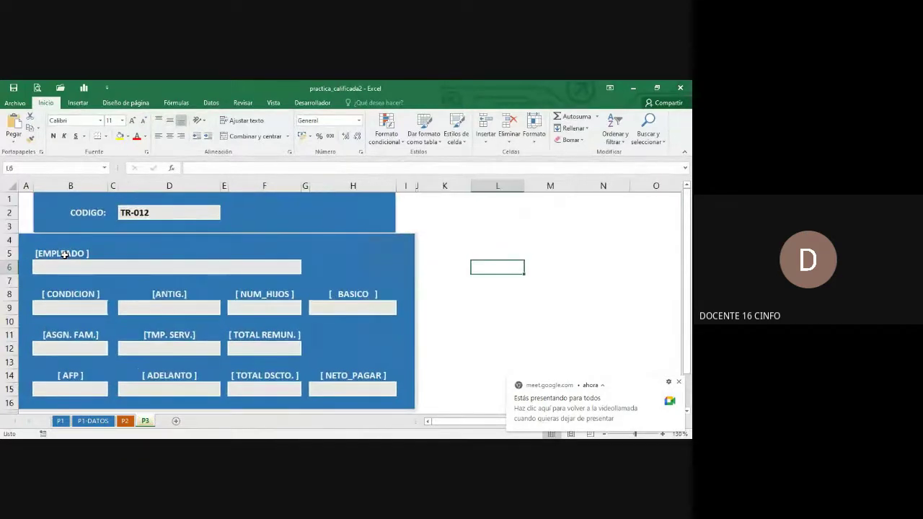
pyautogui.click(61, 264)
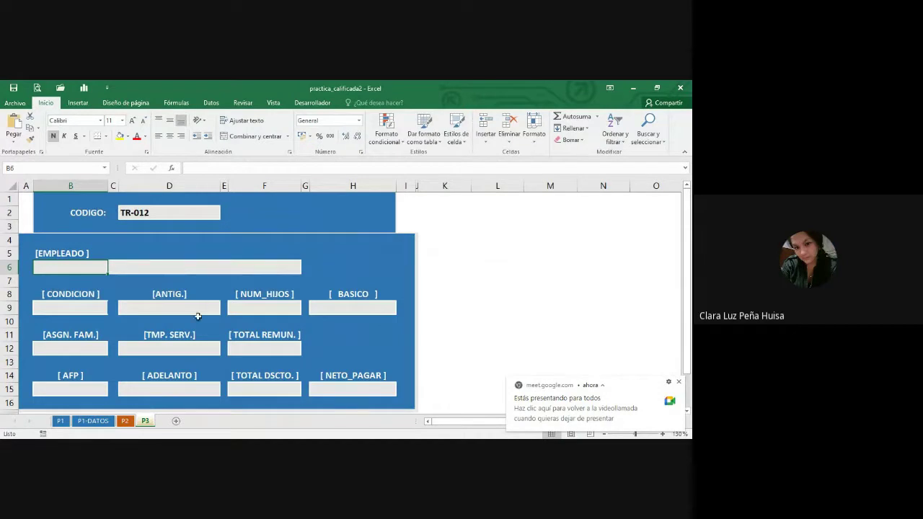
pyautogui.click(164, 217)
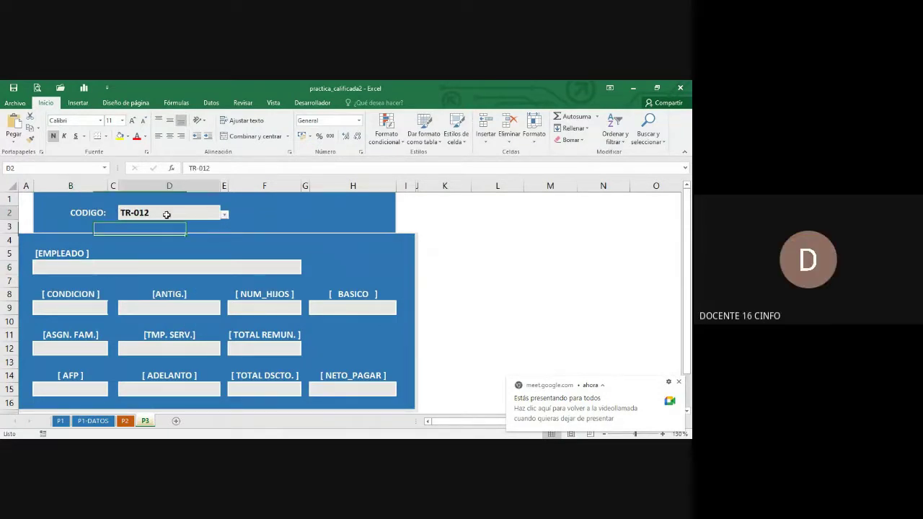
pyautogui.click(225, 215)
pyautogui.scroll(3, 156, 253)
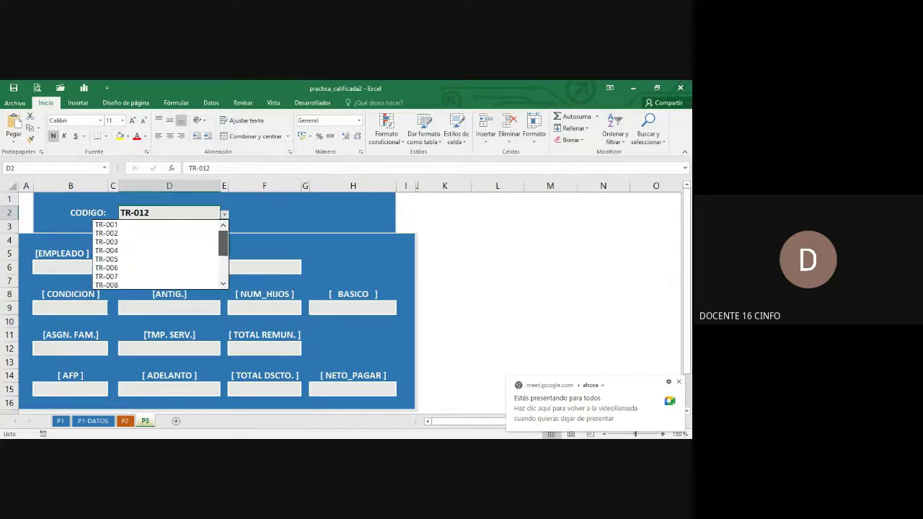
pyautogui.click(156, 250)
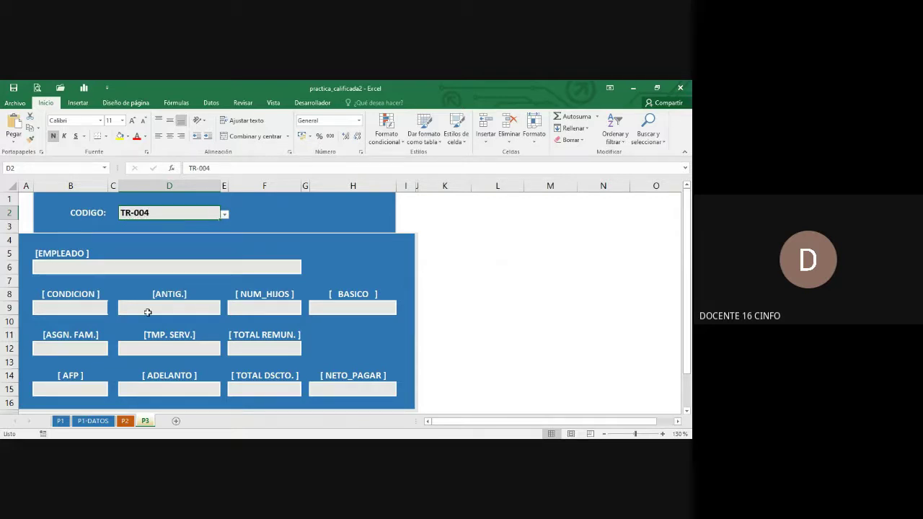
# Step: Check the EMPLEADO entry for TR-004 in row 6 of P2, and return to P3
pyautogui.click(125, 421)
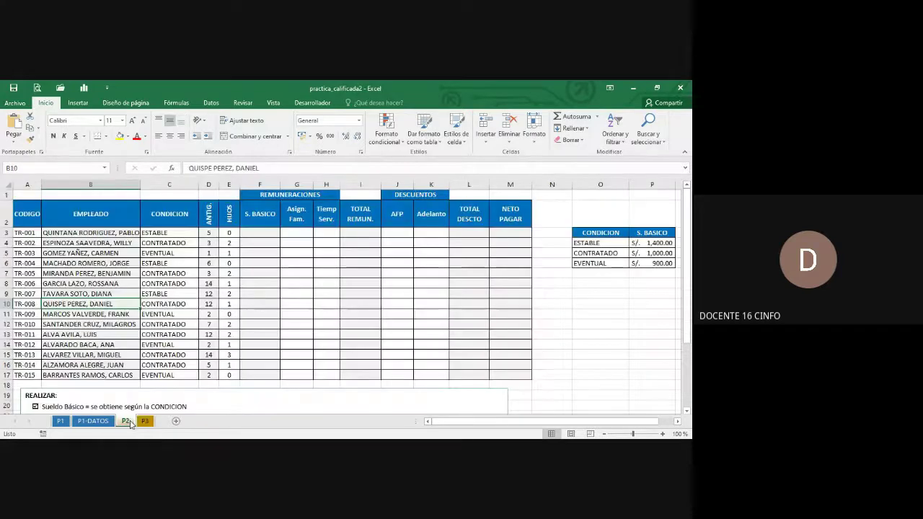
pyautogui.click(62, 263)
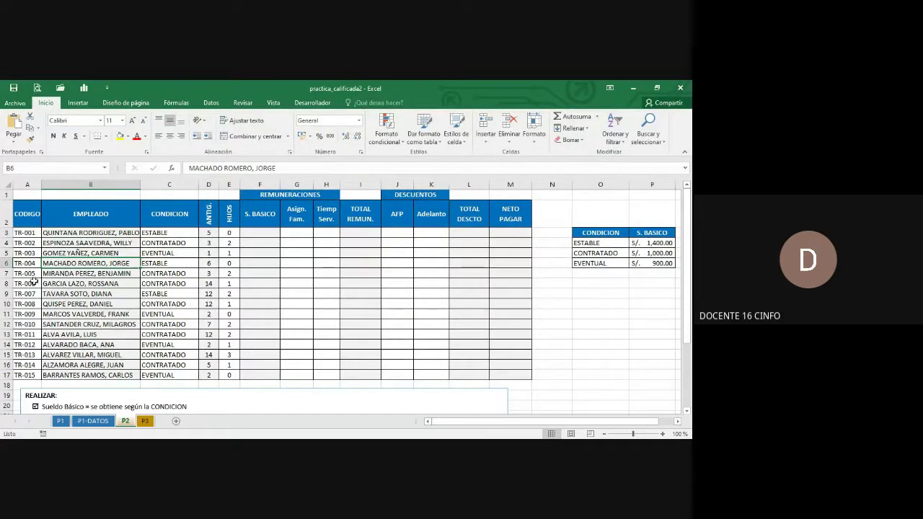
pyautogui.click(145, 421)
# Step: Enter =BUSCARV(D2;'P2'!A2:M17;2;0) in the EMPLEADO field, cell B6 of P3, to look up the employee by code
pyautogui.click(64, 267)
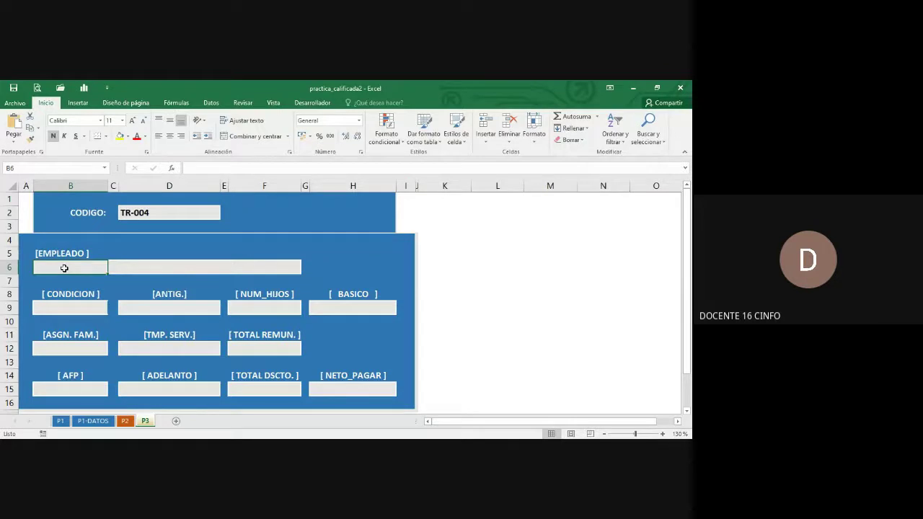
pyautogui.write('=')
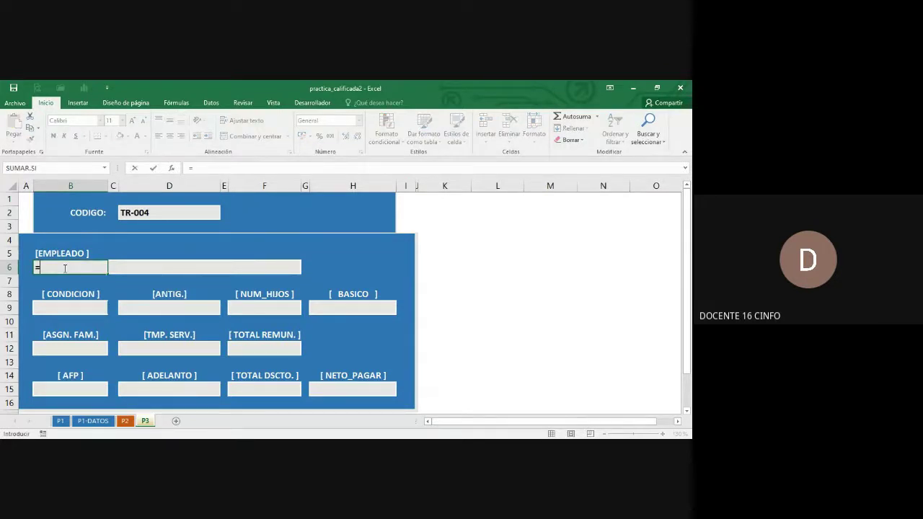
pyautogui.write('BUSCARV')
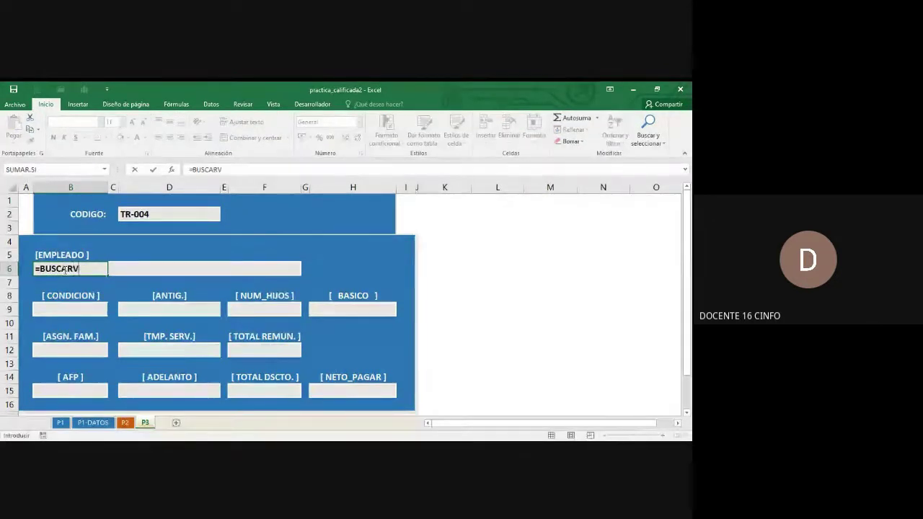
pyautogui.write('(')
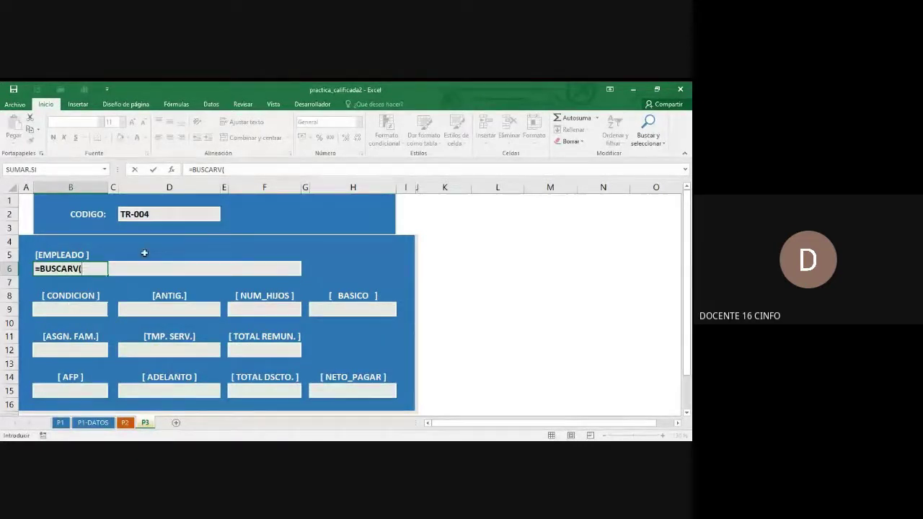
pyautogui.click(150, 216)
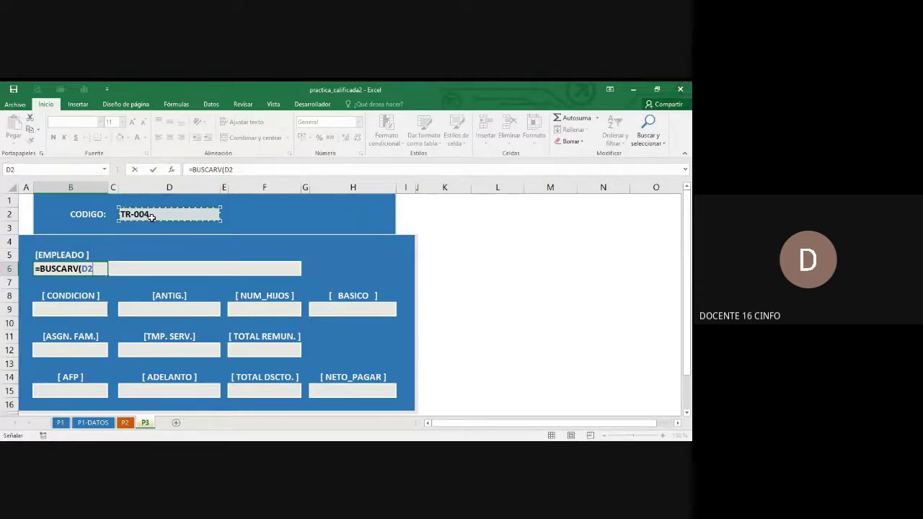
pyautogui.write(';')
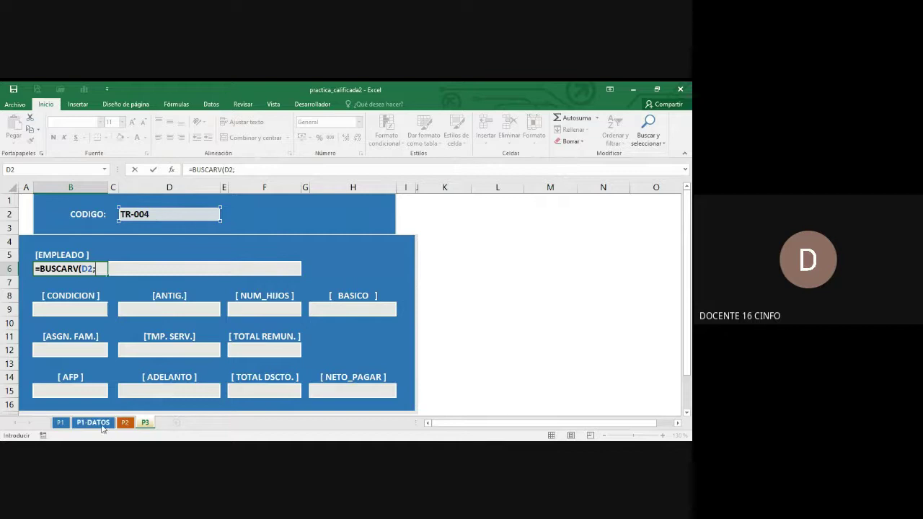
pyautogui.click(125, 423)
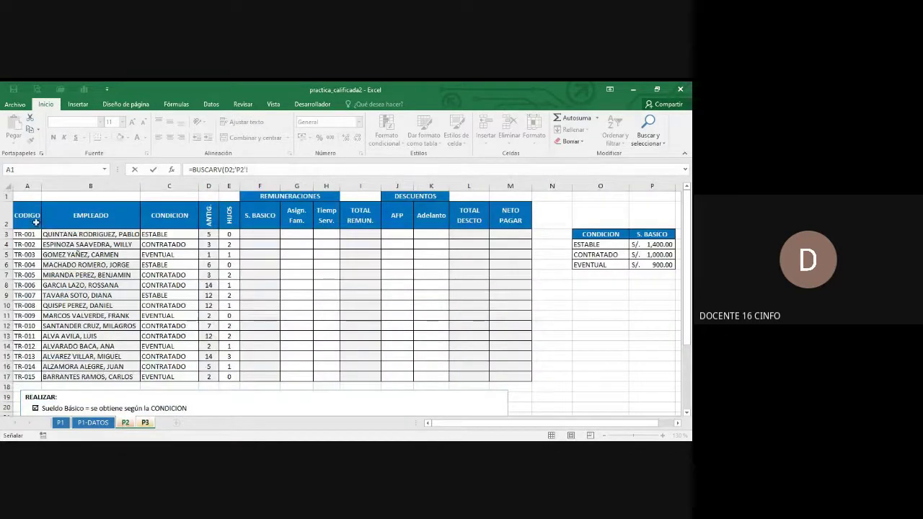
pyautogui.moveTo(32, 220); pyautogui.dragTo(502, 381)
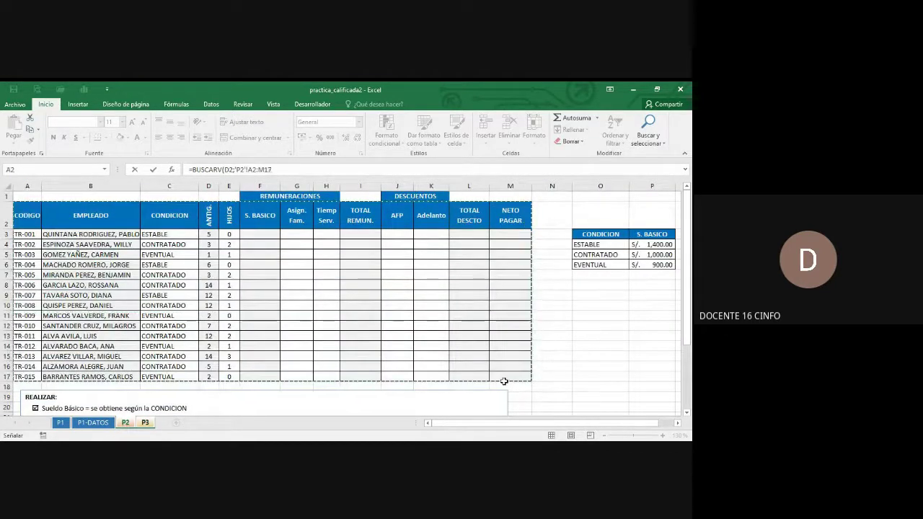
pyautogui.click(344, 167)
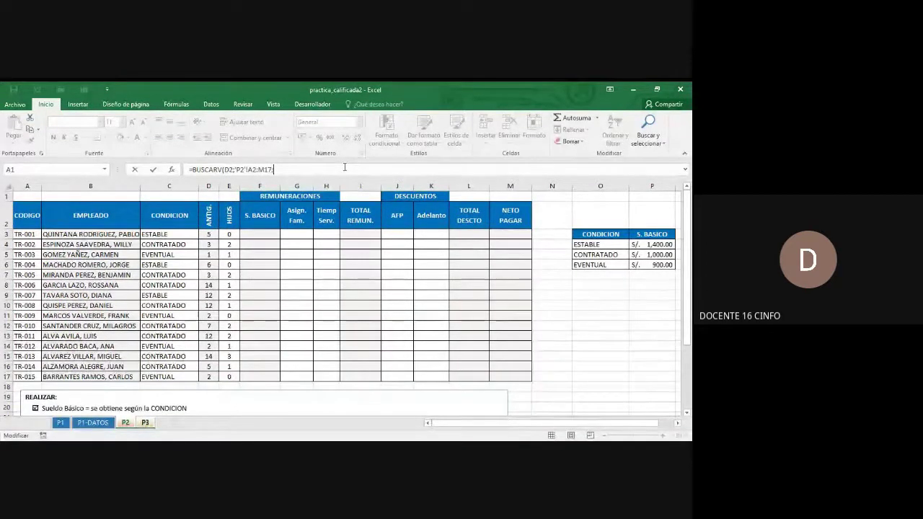
pyautogui.write(';')
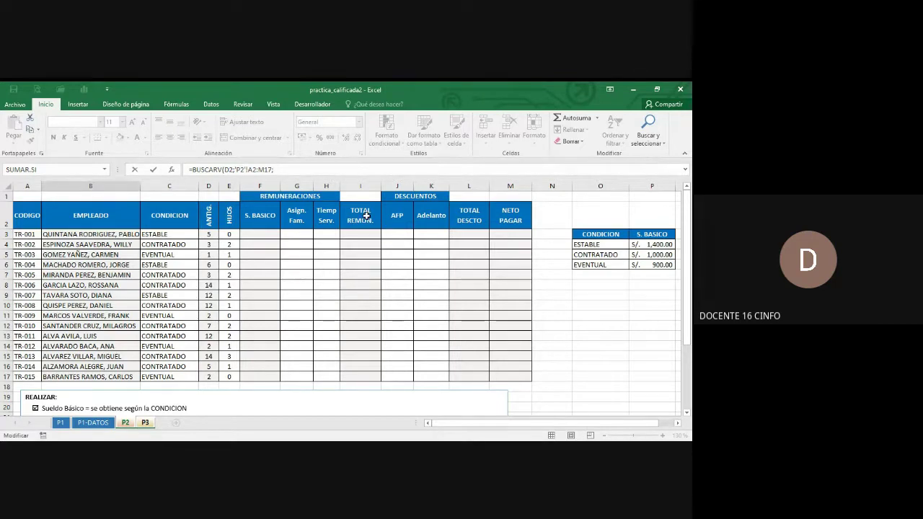
pyautogui.write('2;0')
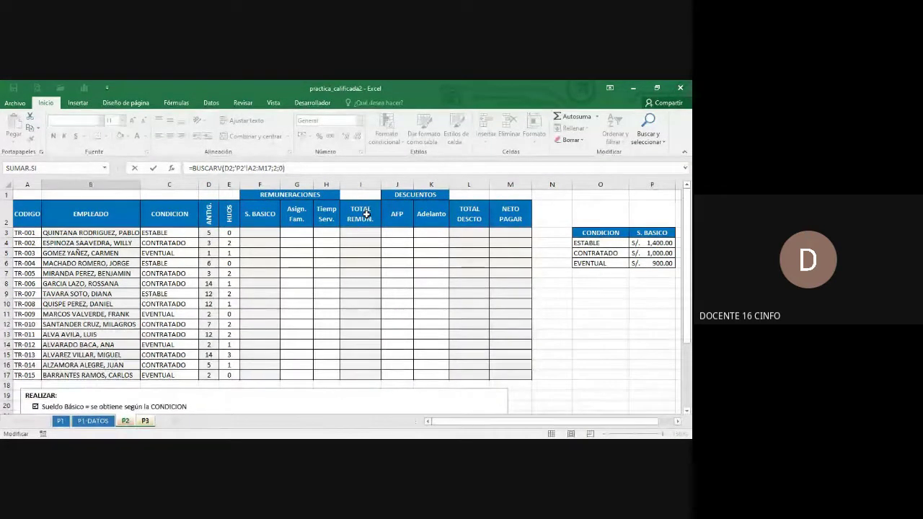
pyautogui.press('Return')
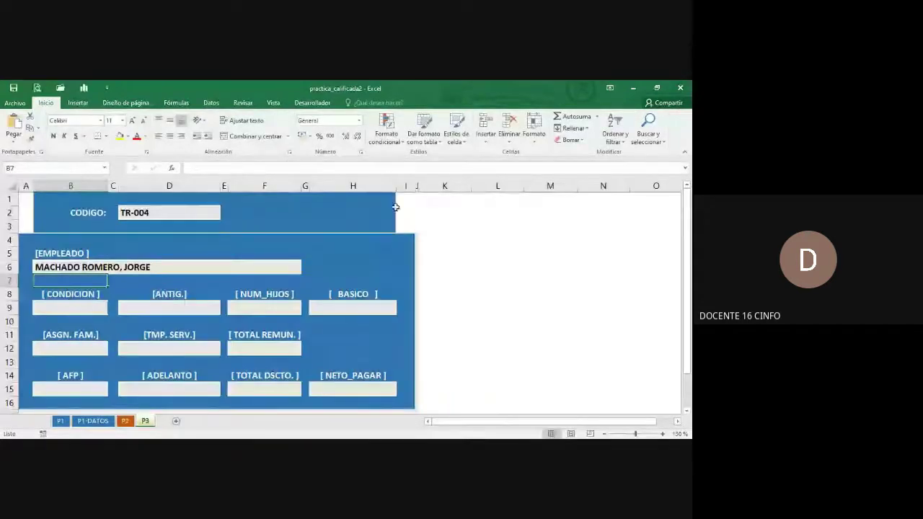
# Step: Review the EMPLEADO formula in B6 and test it by choosing code TR-001 for CODIGO
pyautogui.click(81, 267)
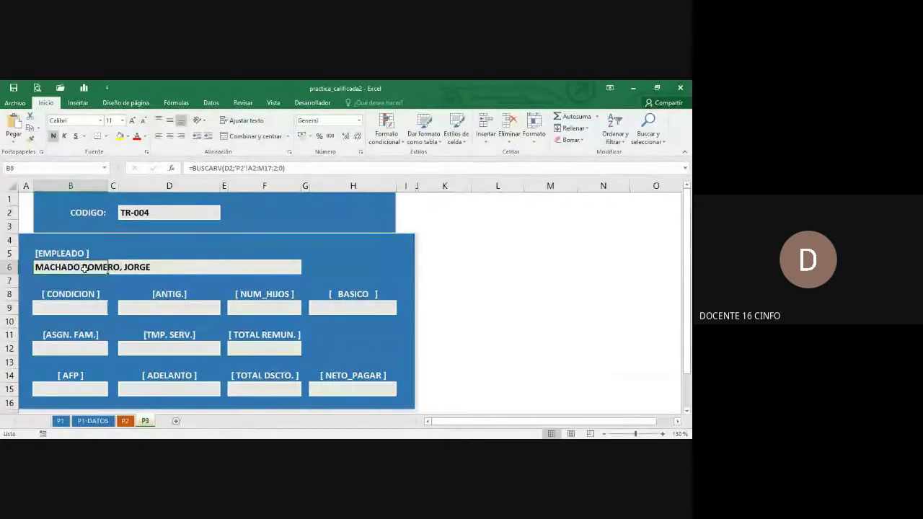
pyautogui.click(209, 215)
pyautogui.click(224, 214)
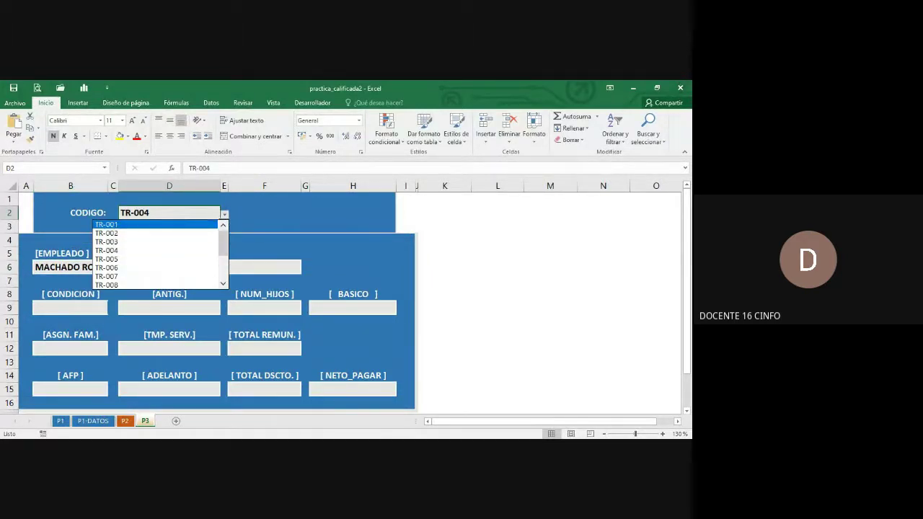
pyautogui.click(108, 224)
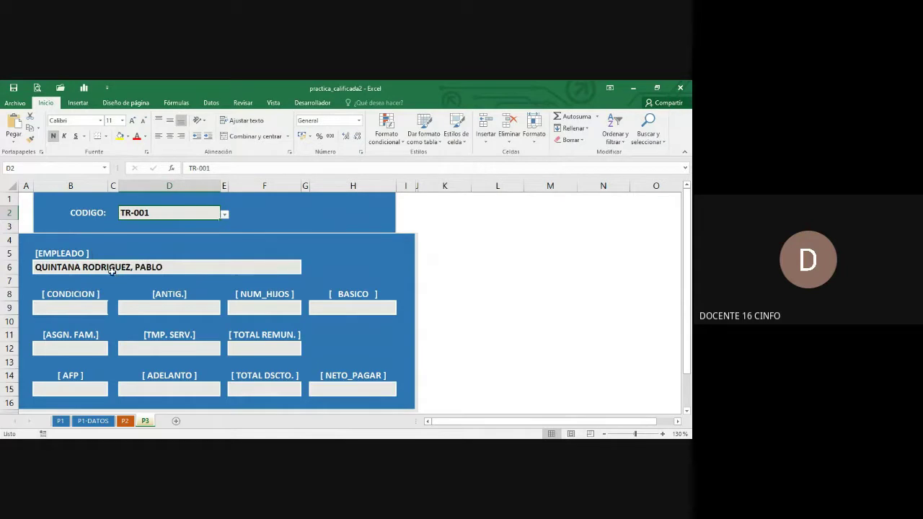
# Step: Test the EMPLEADO lookup by choosing code TR-012 for CODIGO in cell D2 of P3
pyautogui.click(224, 214)
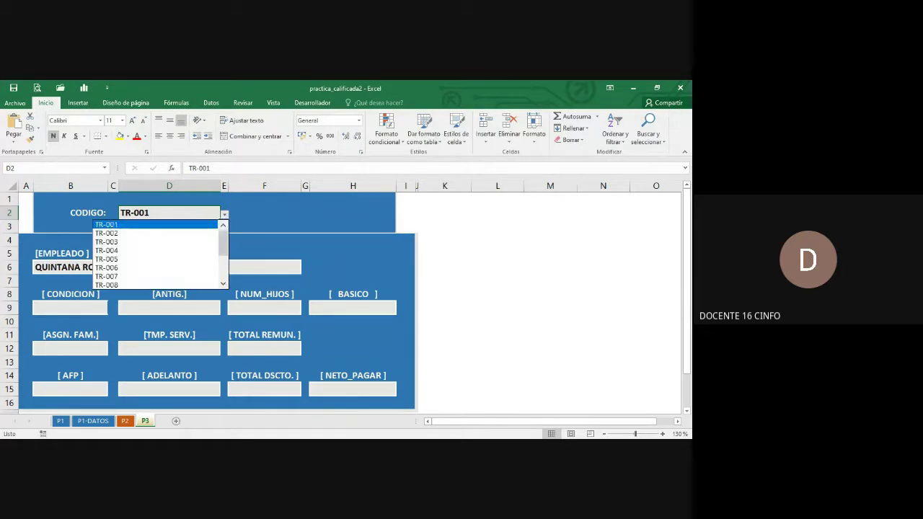
pyautogui.scroll(-3, 155, 259)
pyautogui.click(168, 260)
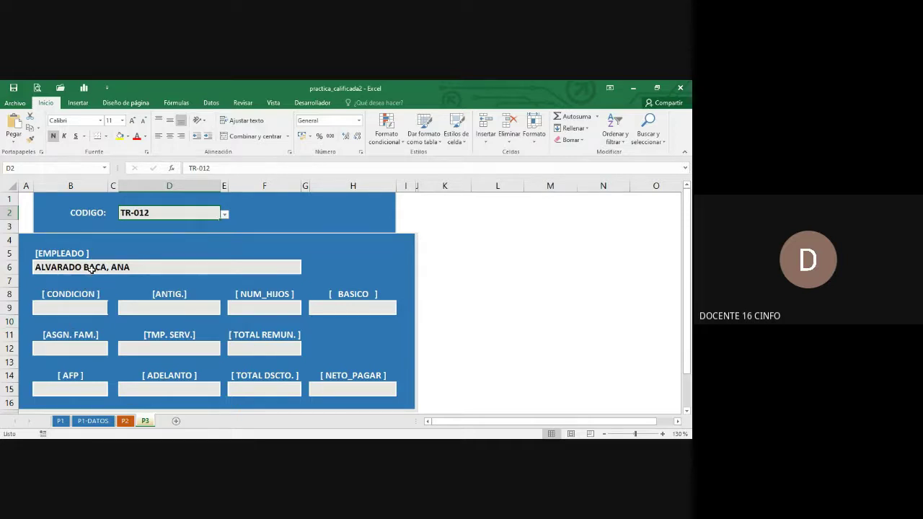
# Step: Review the BUSCARV formula in the EMPLEADO cell B6 at a larger zoom, leaving it unedited
pyautogui.click(57, 268)
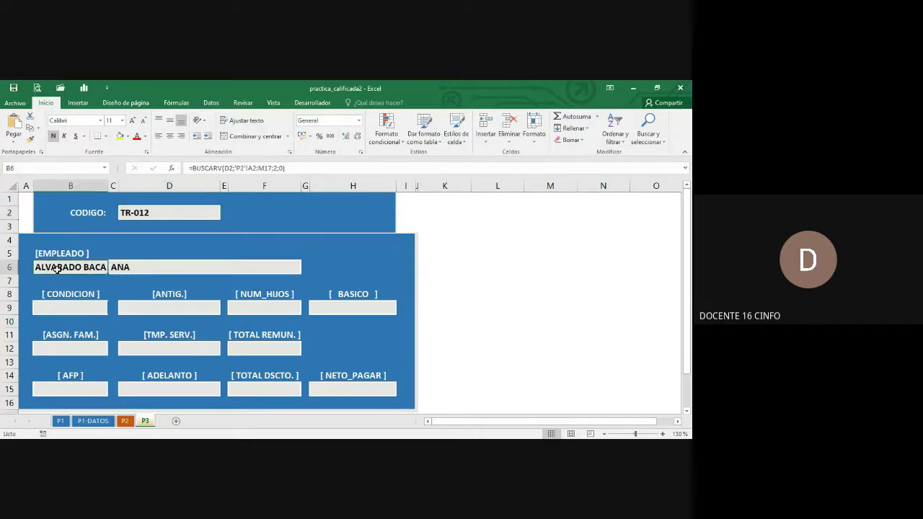
pyautogui.scroll(4, 58, 268)
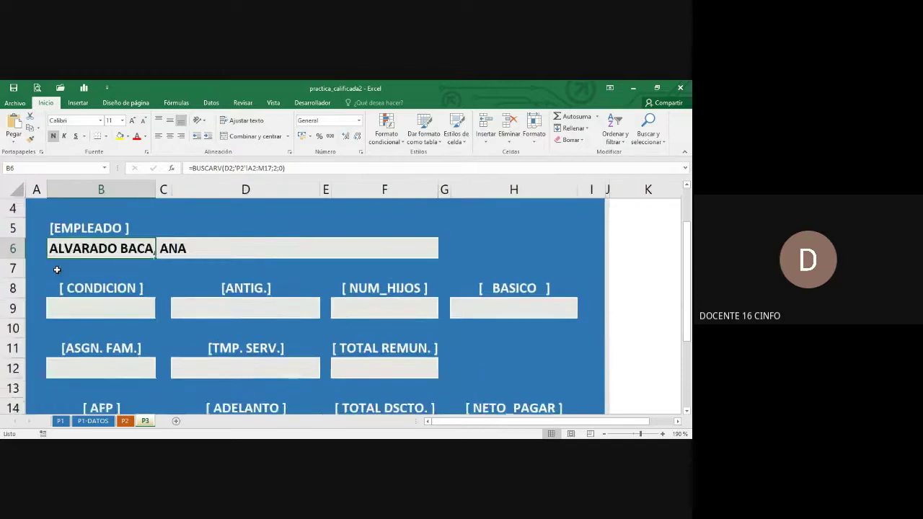
pyautogui.scroll(1, 60, 269)
pyautogui.press('F2')
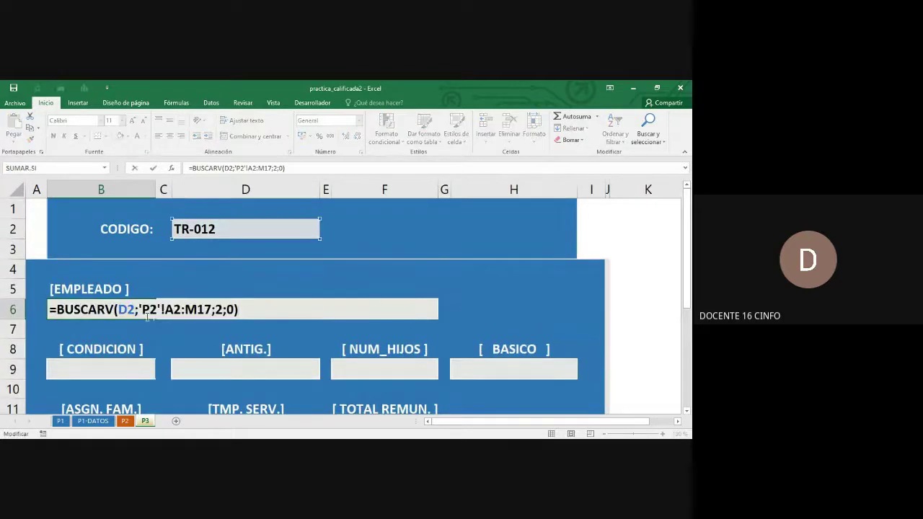
pyautogui.press('Escape')
# Step: Widen column B and set the font size of the EMPLEADO cell B6 to 14
pyautogui.moveTo(155, 189); pyautogui.dragTo(293, 189)
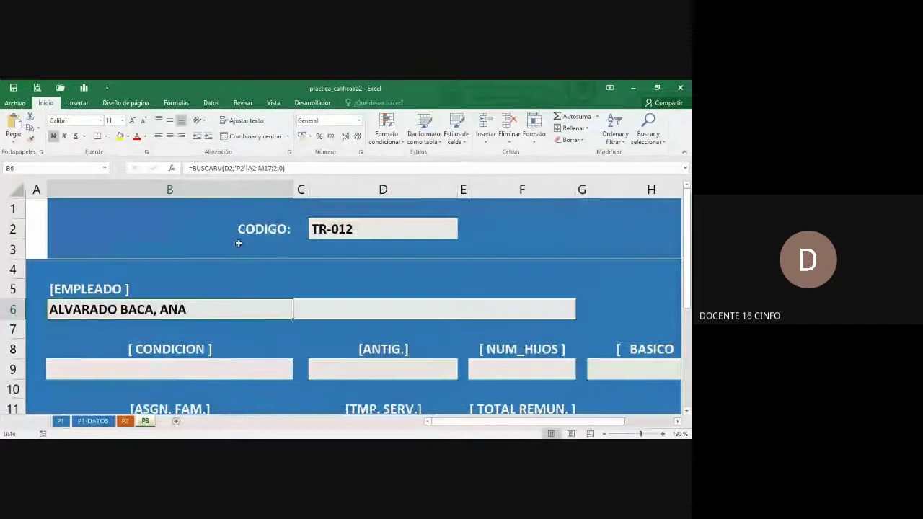
pyautogui.click(133, 121)
pyautogui.click(134, 121)
pyautogui.press('F2')
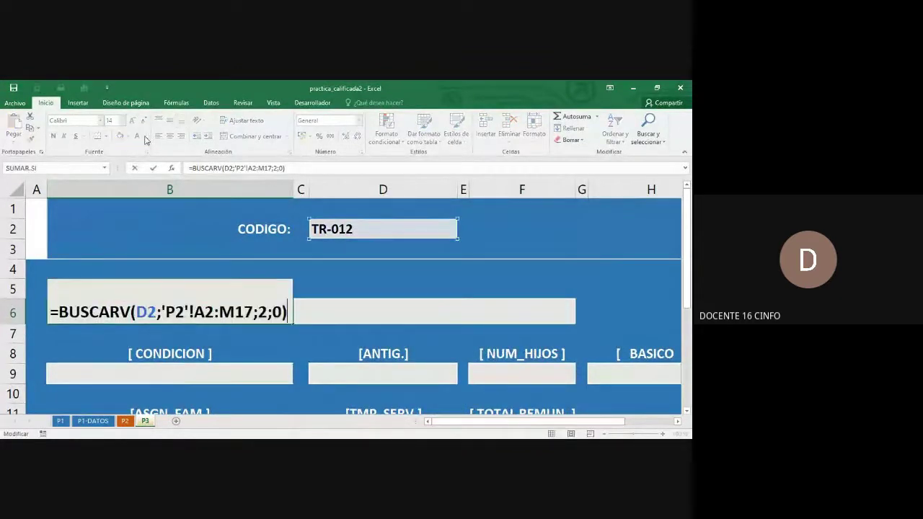
pyautogui.press('Escape')
# Step: Enlarge cell B6 further by widening column B and making row 6 taller, with its content middle-aligned vertically
pyautogui.moveTo(297, 189); pyautogui.dragTo(357, 190)
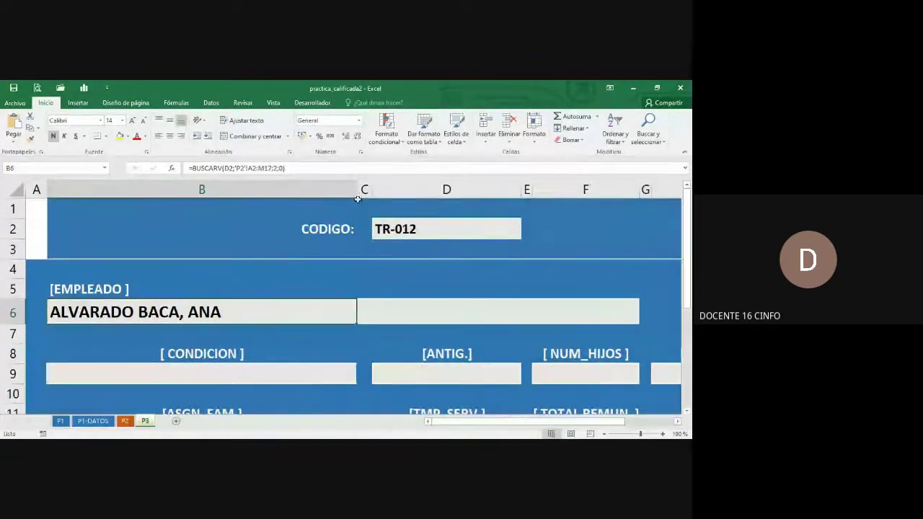
pyautogui.press('F2')
pyautogui.press('Escape')
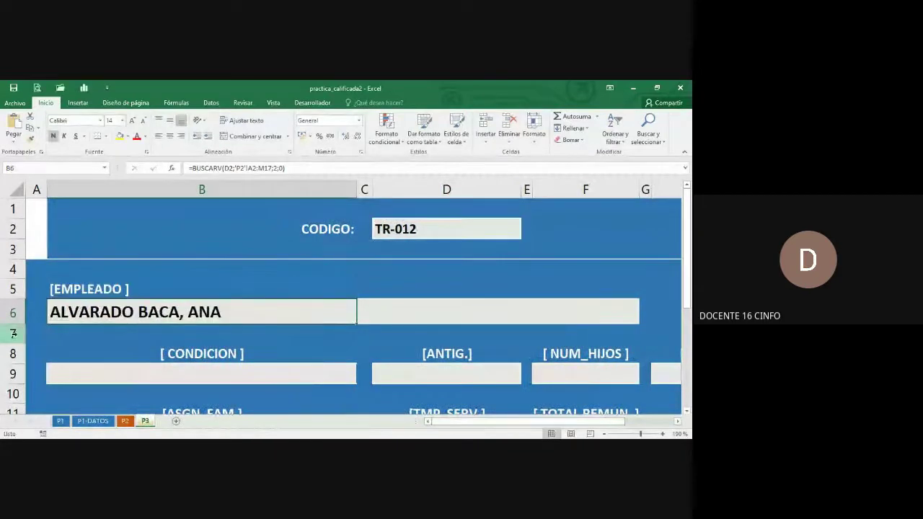
pyautogui.moveTo(13, 324); pyautogui.dragTo(13, 337)
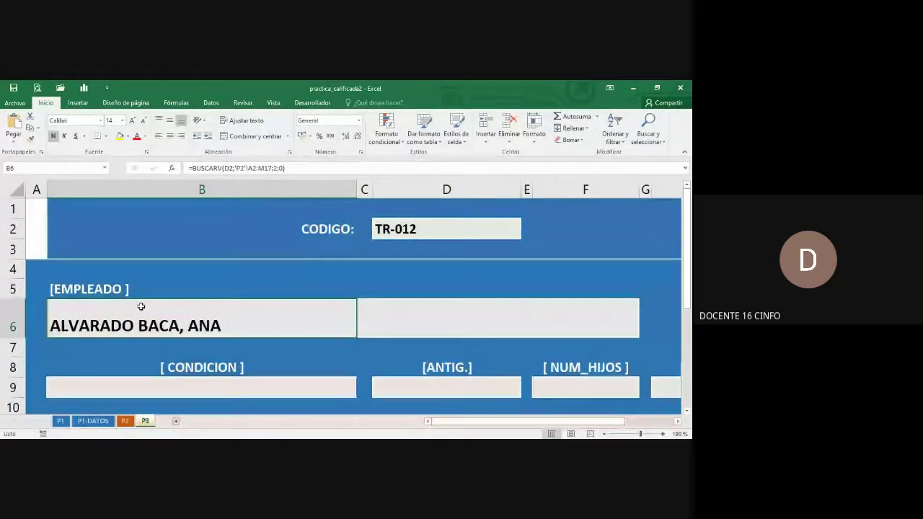
pyautogui.click(170, 121)
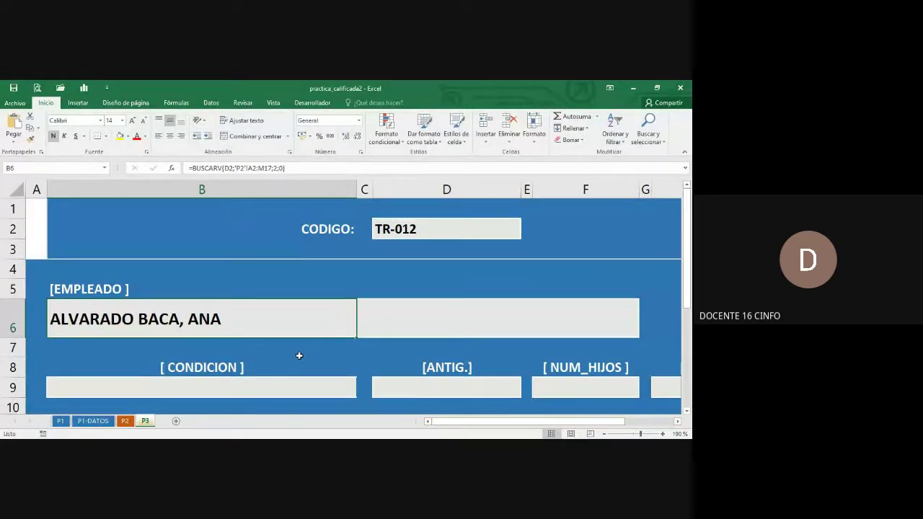
# Step: Examine the column index argument 2 of the BUSCARV formula in the EMPLEADO cell B6
pyautogui.press('F2')
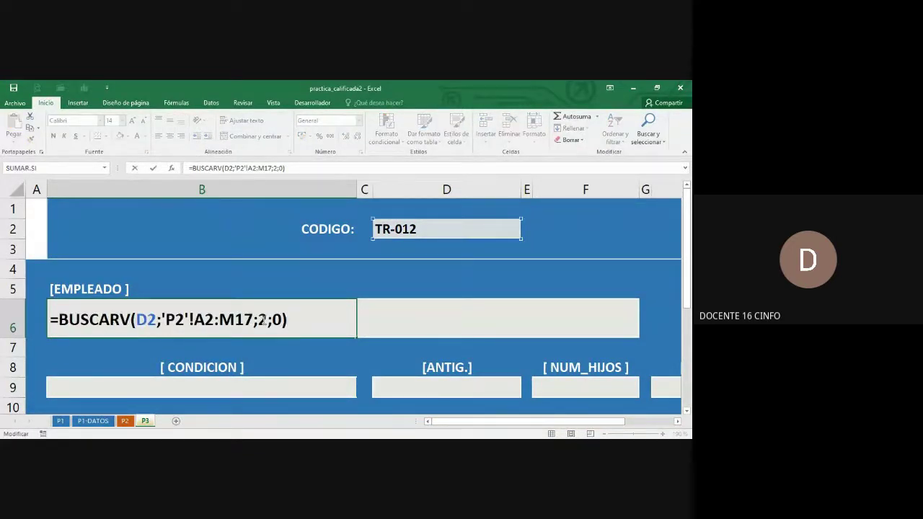
pyautogui.moveTo(267, 323); pyautogui.dragTo(257, 323)
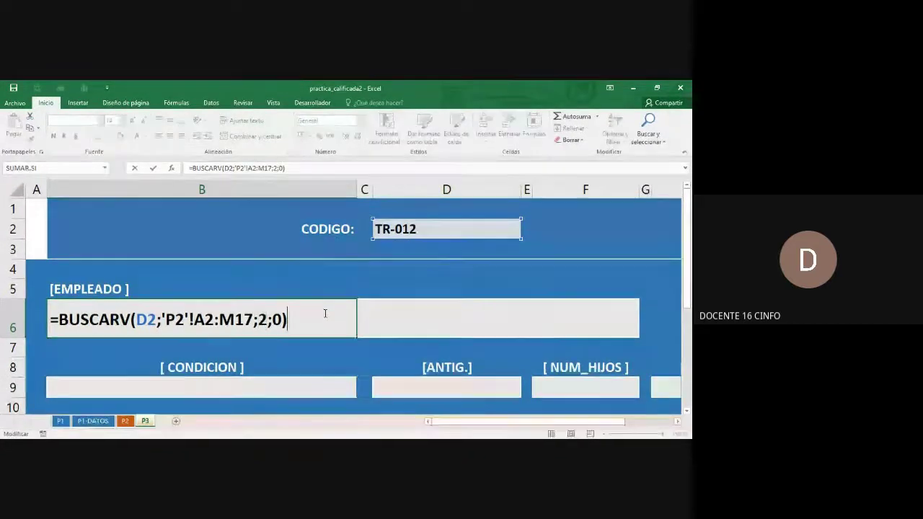
pyautogui.click(325, 314)
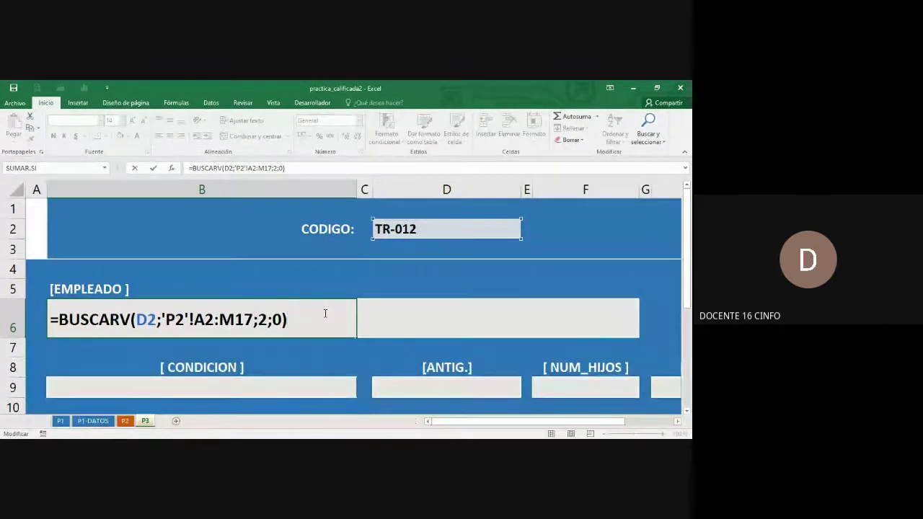
pyautogui.press('Return')
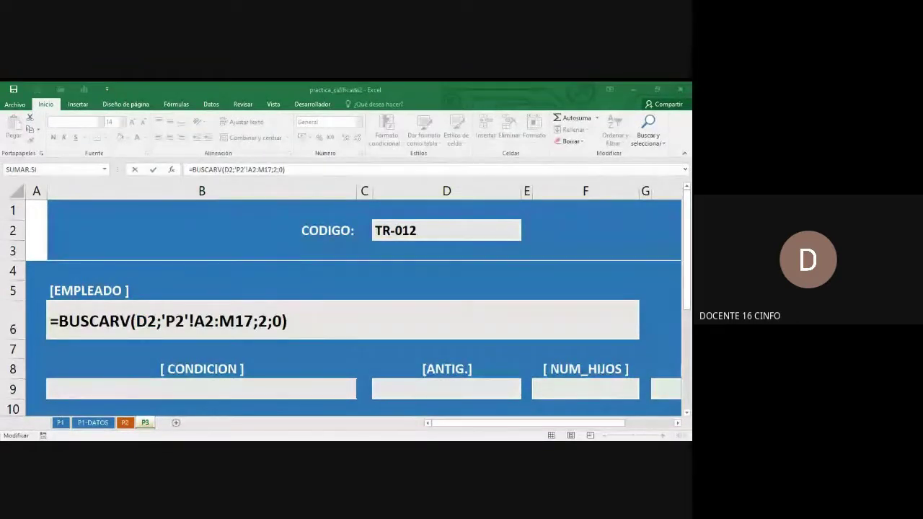